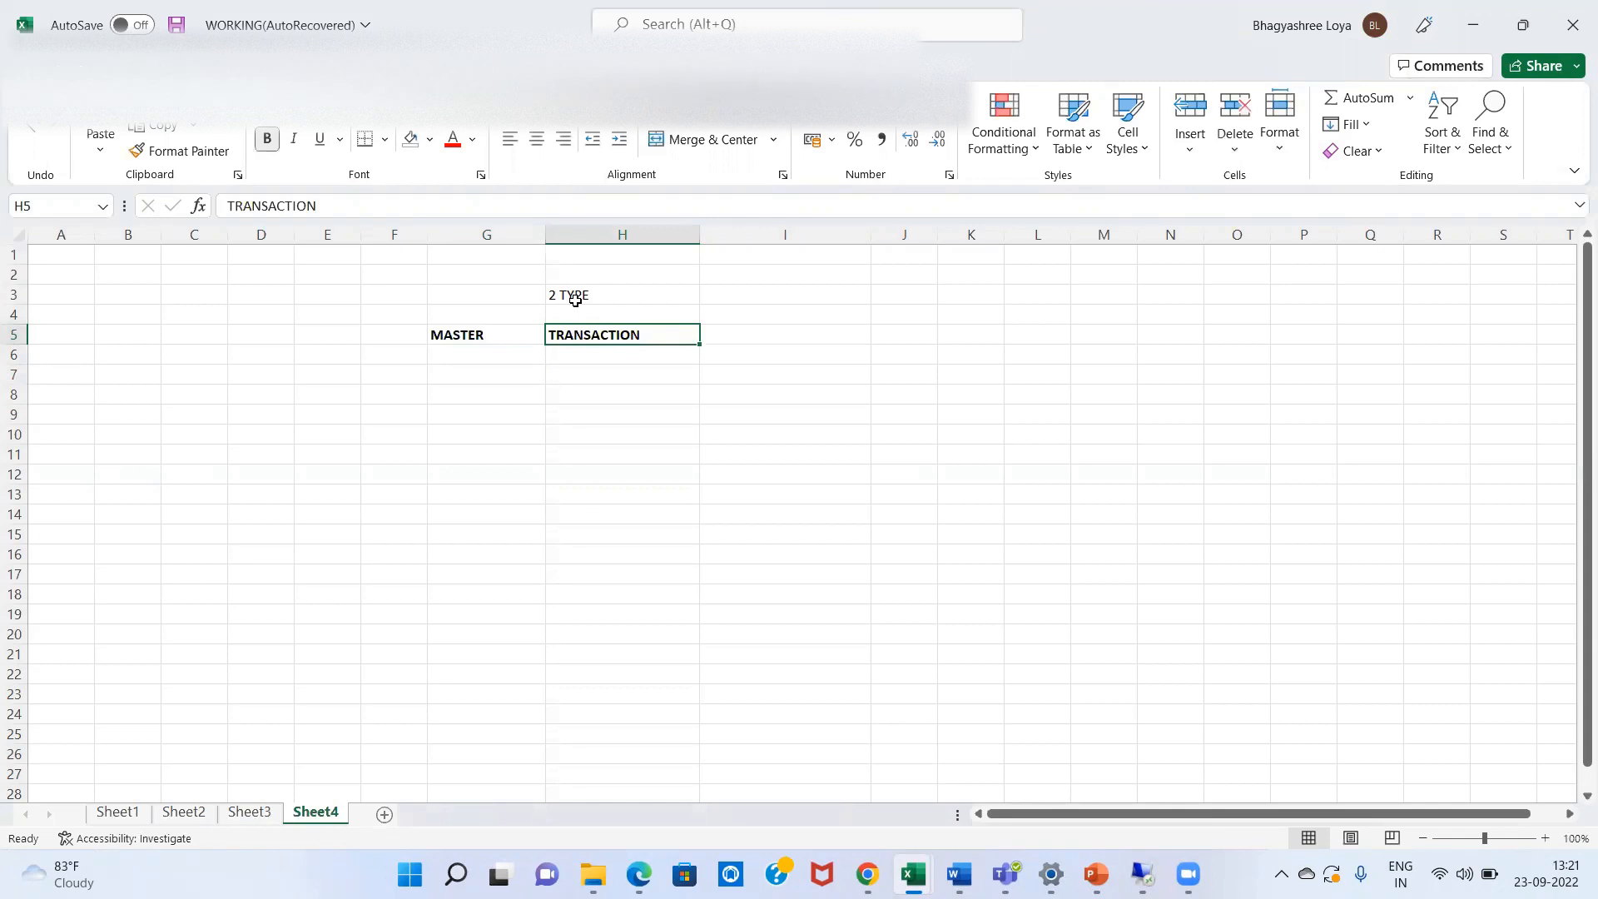
- Enter "RENT A/C" in cell G6 beneath the MASTER heading
key("Left")
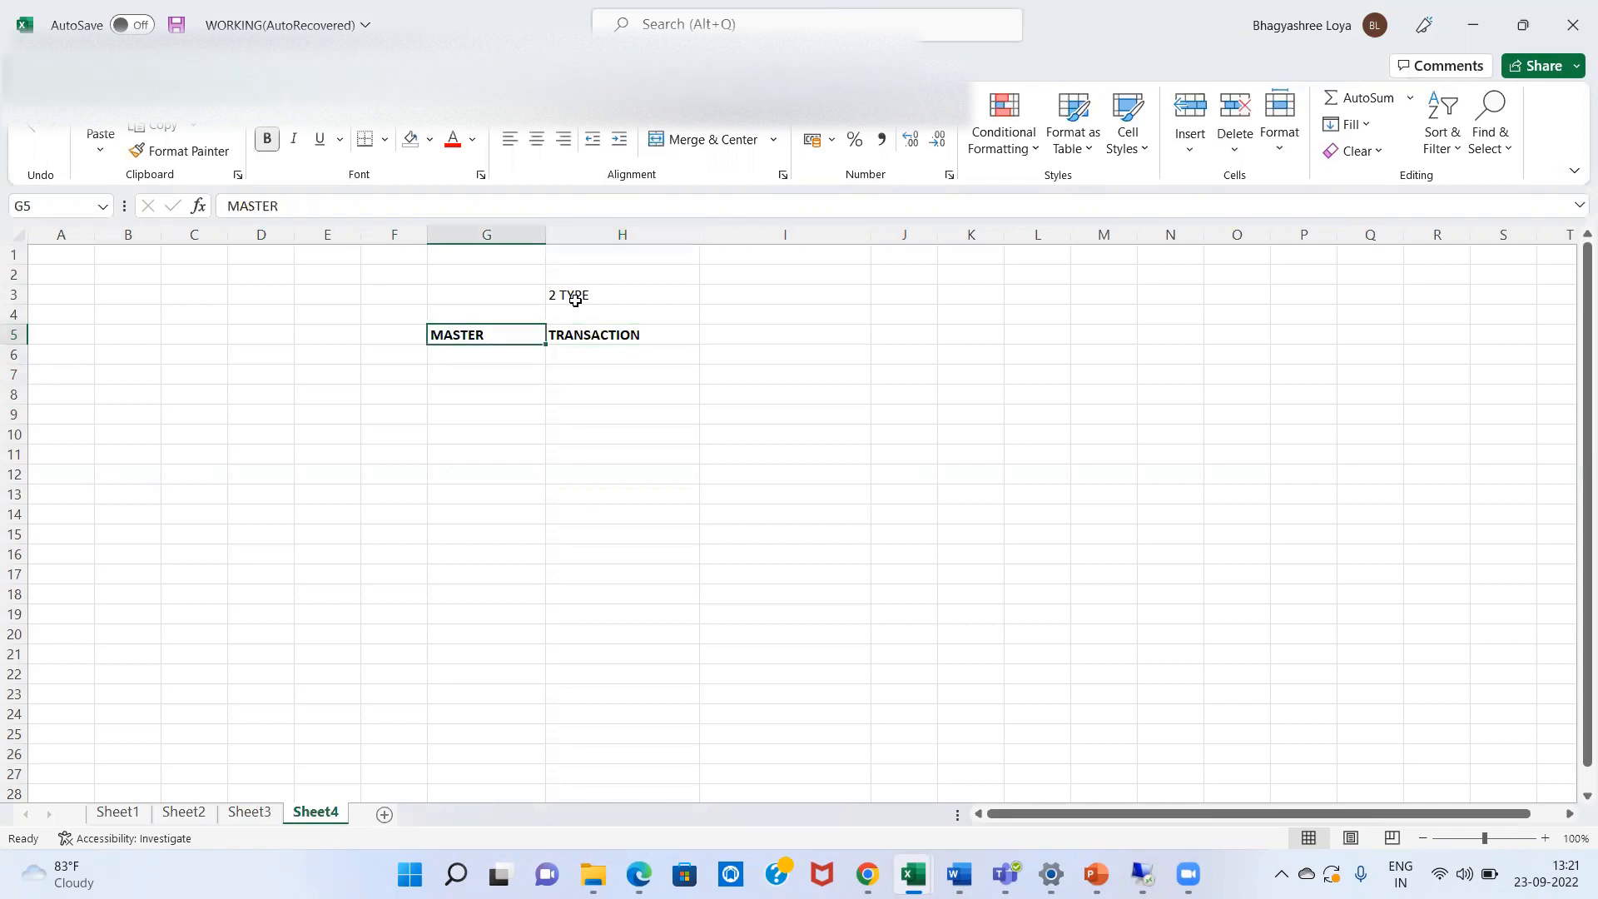
key("Down")
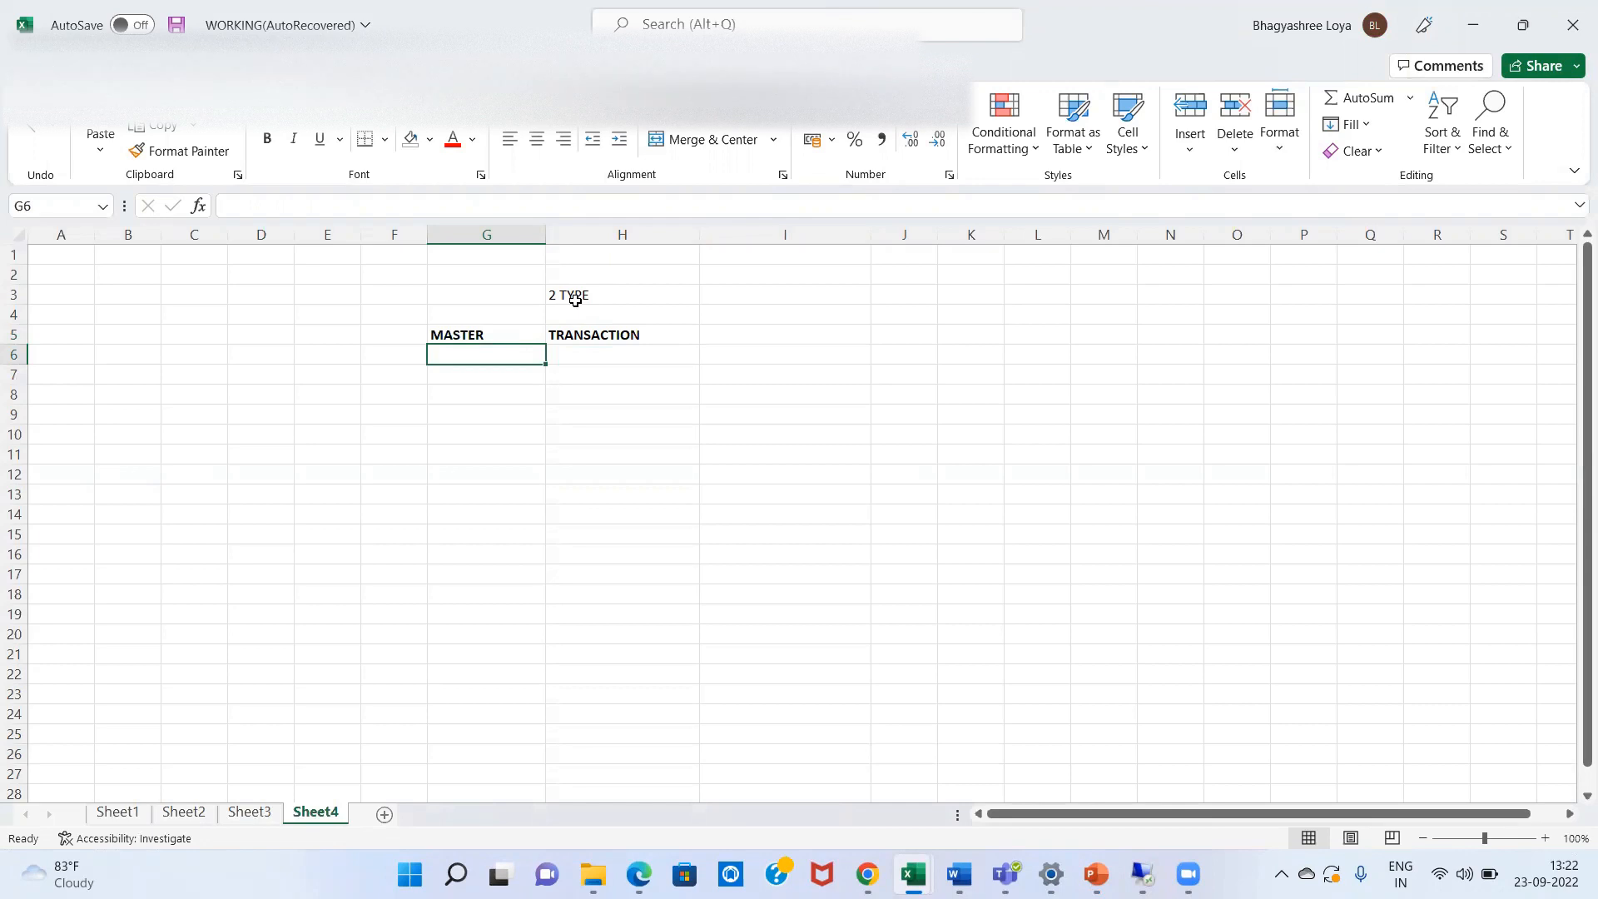
key("Right")
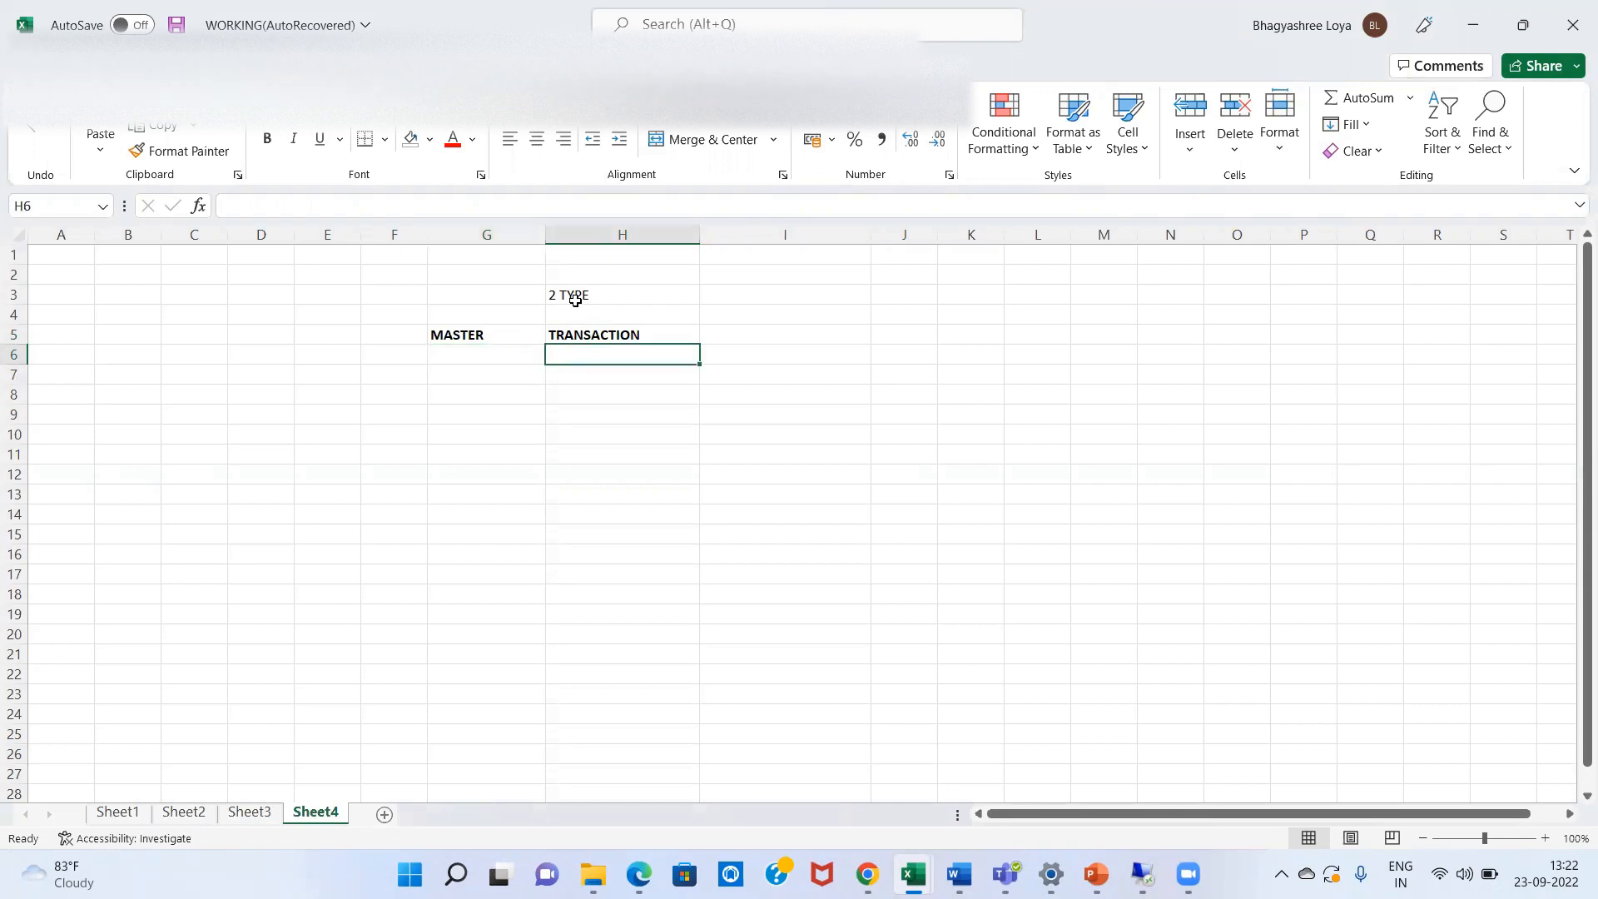
key("Left")
key("Left")
key("Right")
type("RENT A/C")
key("Return")
- Enter "JOURNAL ENTRIES" in cell H6 beneath the TRANSACTION heading
key("Up")
key("Down")
key("Up")
key("Right")
key("Up")
key("Down")
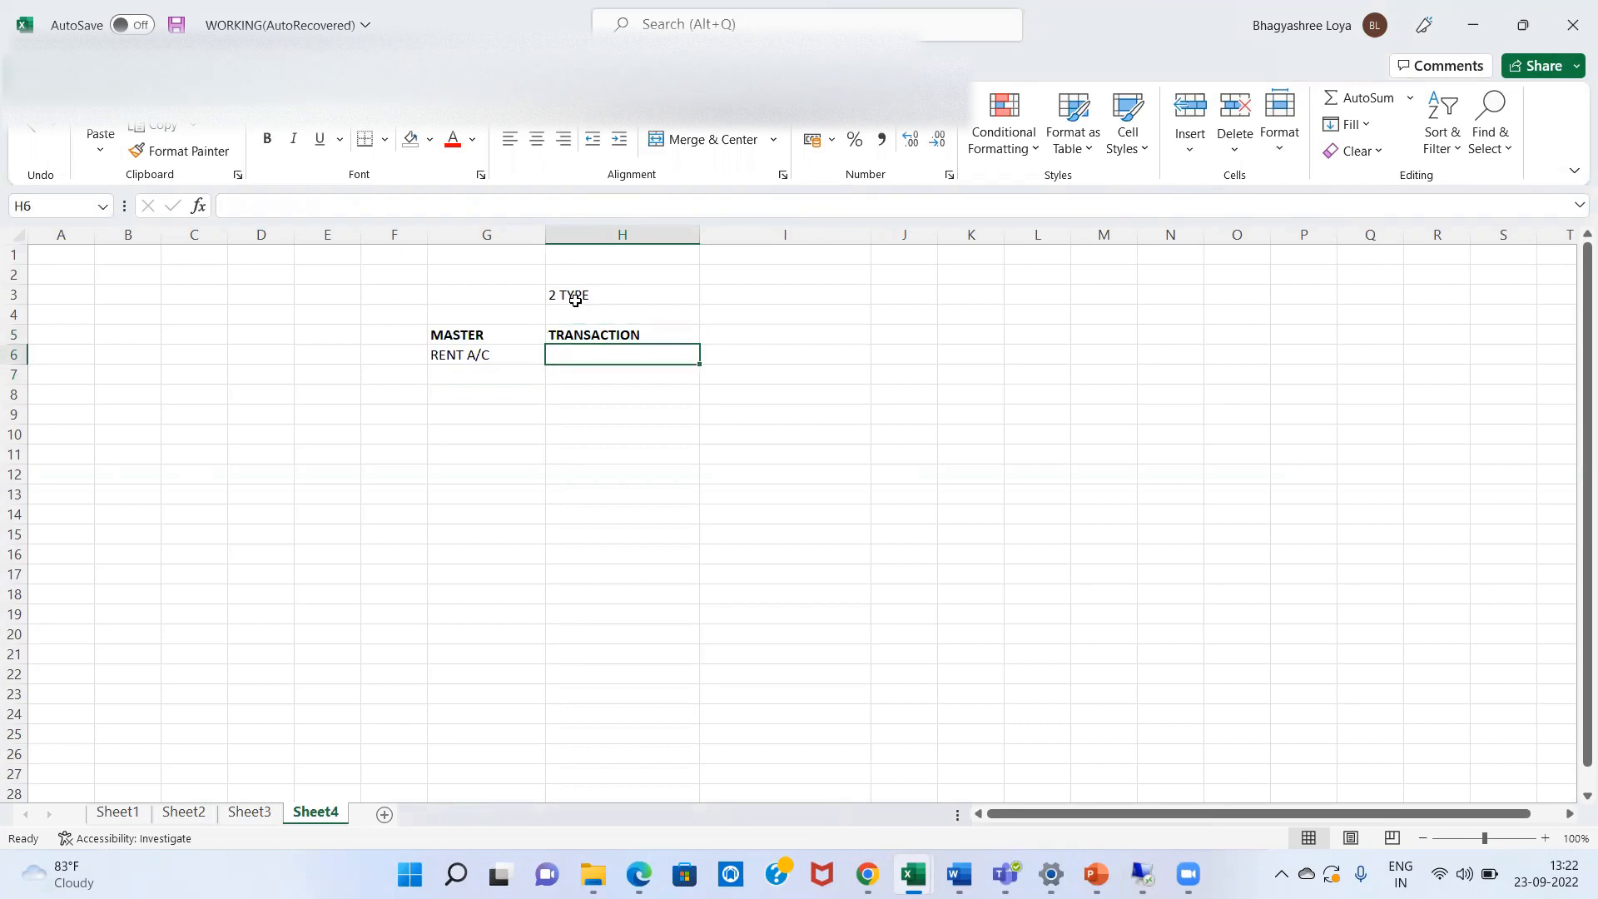
type("JO")
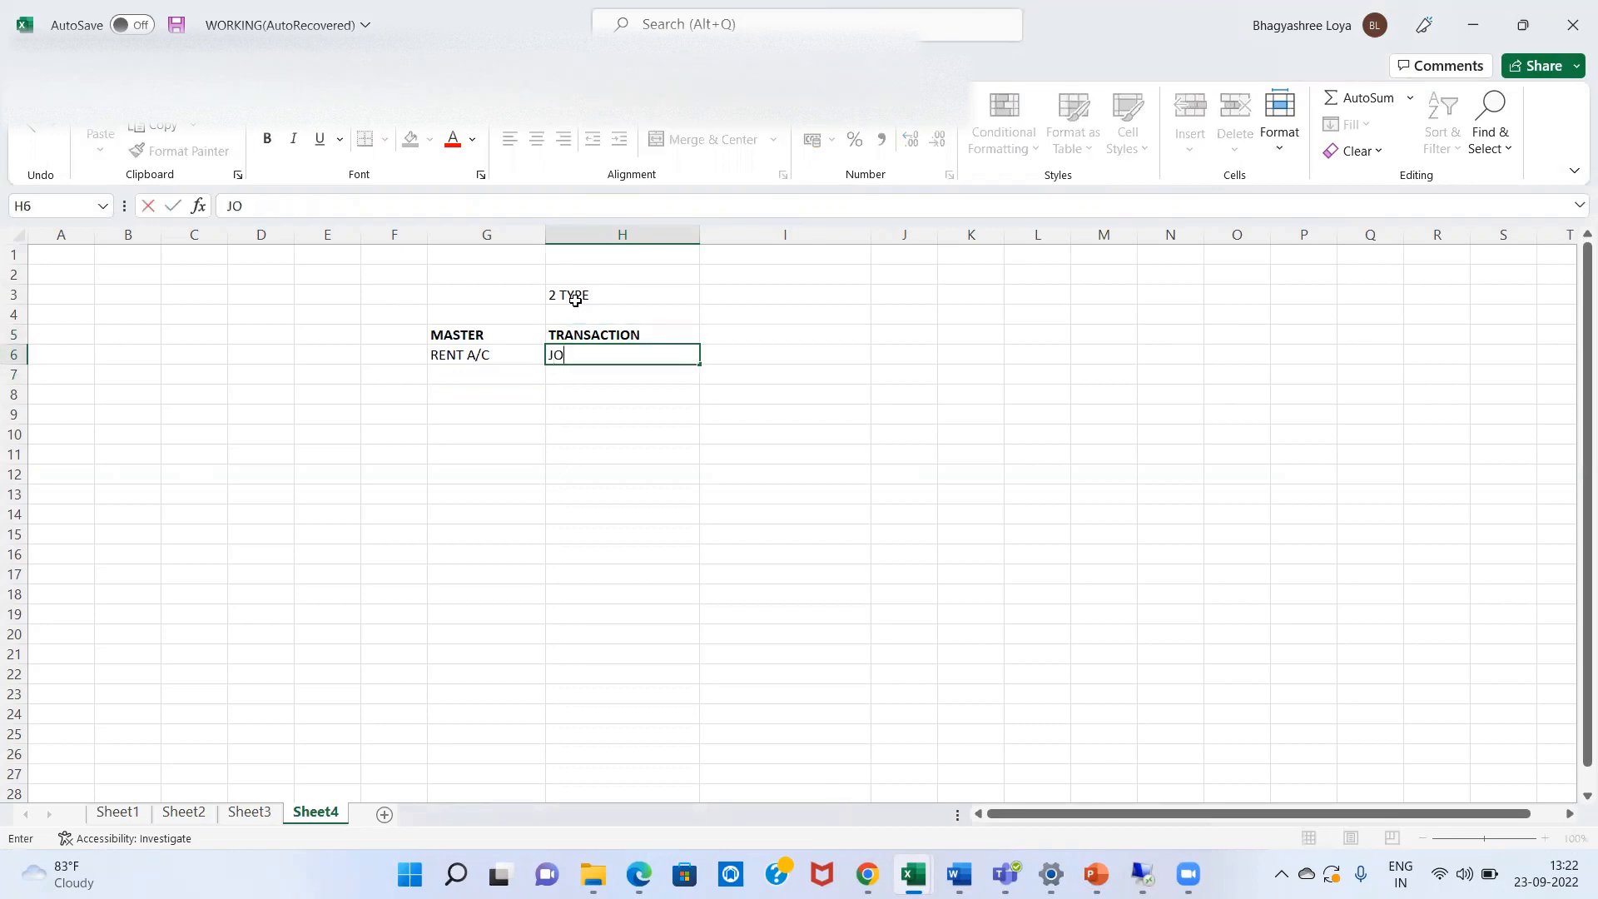
type("URNAL ")
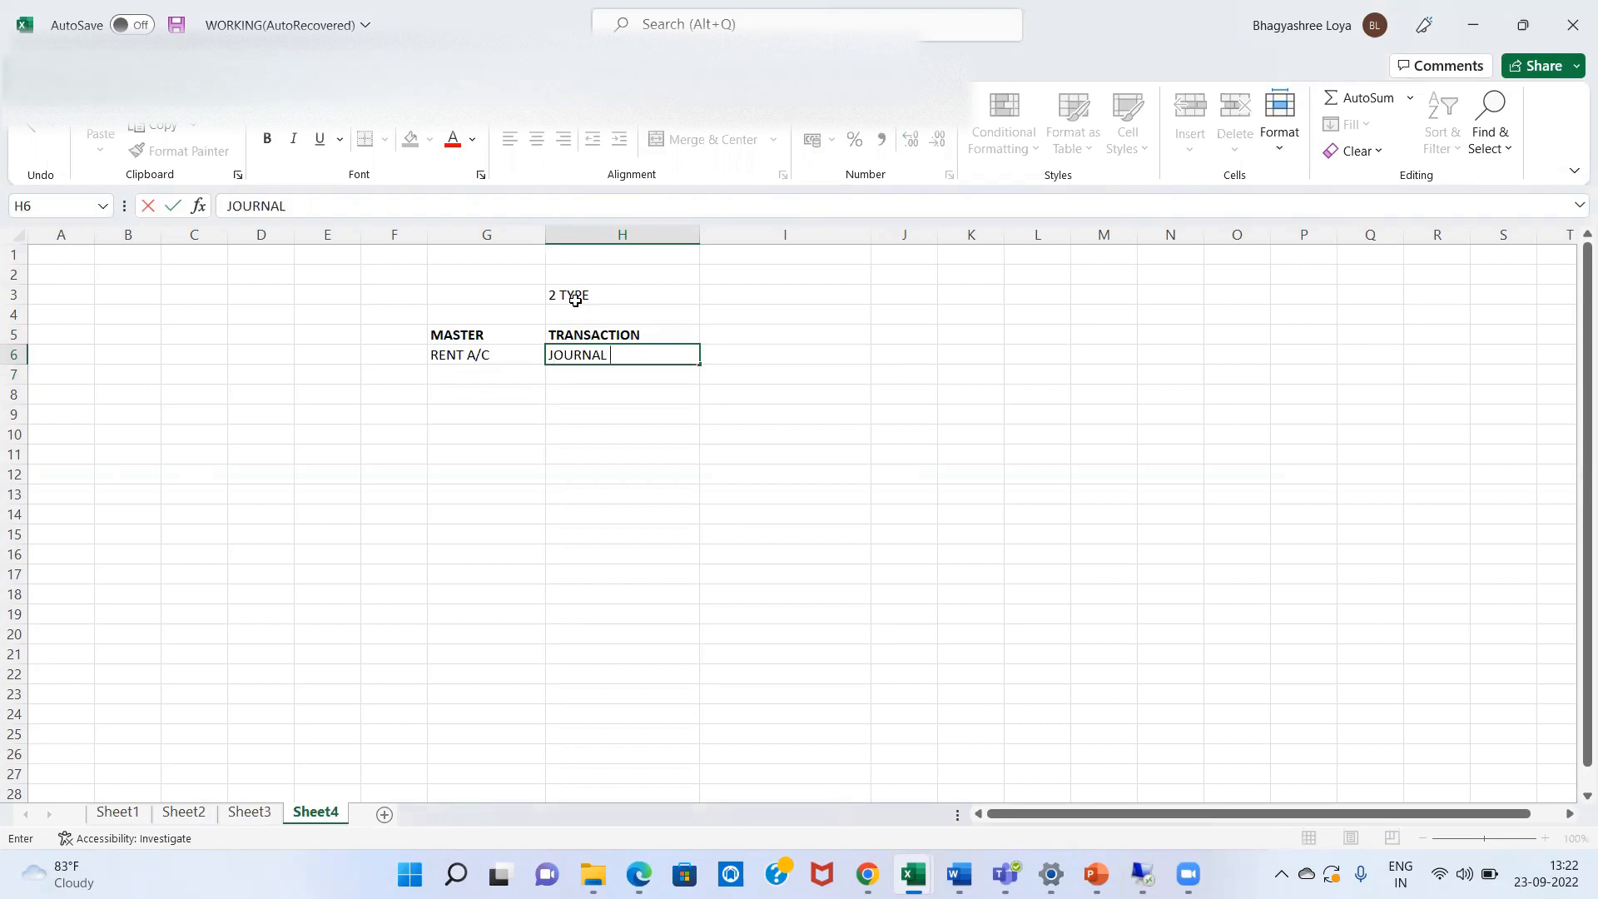
type("ENTRIES")
key("Return")
- Highlight the MASTER heading in cell G5 with a yellow fill
key("Up")
key("Up")
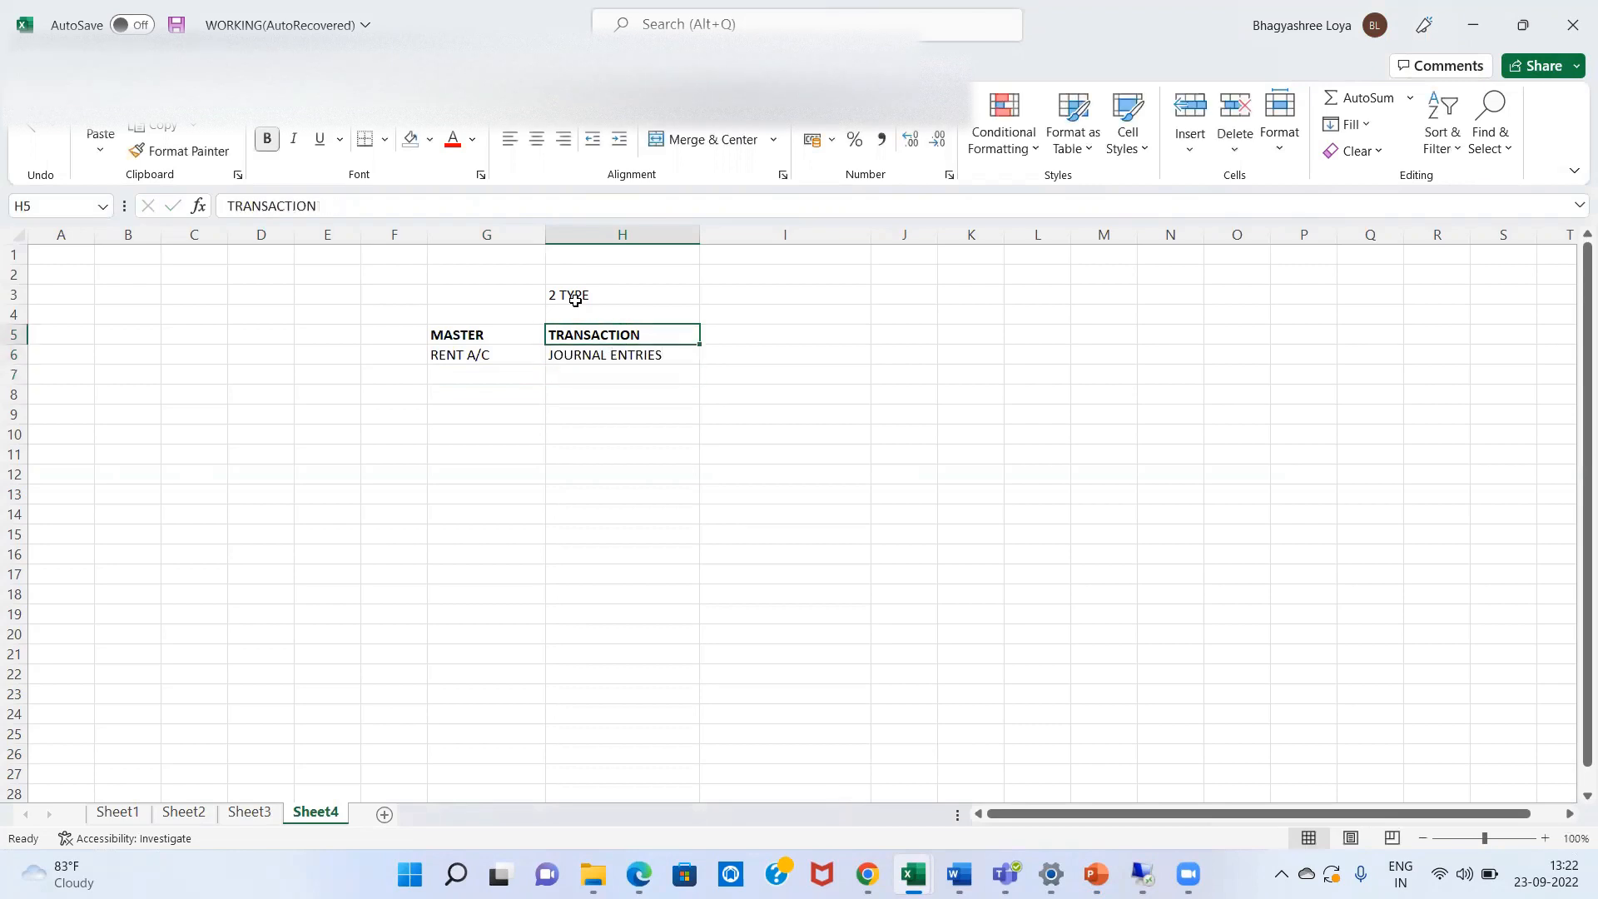
key("Left")
key("shift+Down")
key("Up")
key("Down")
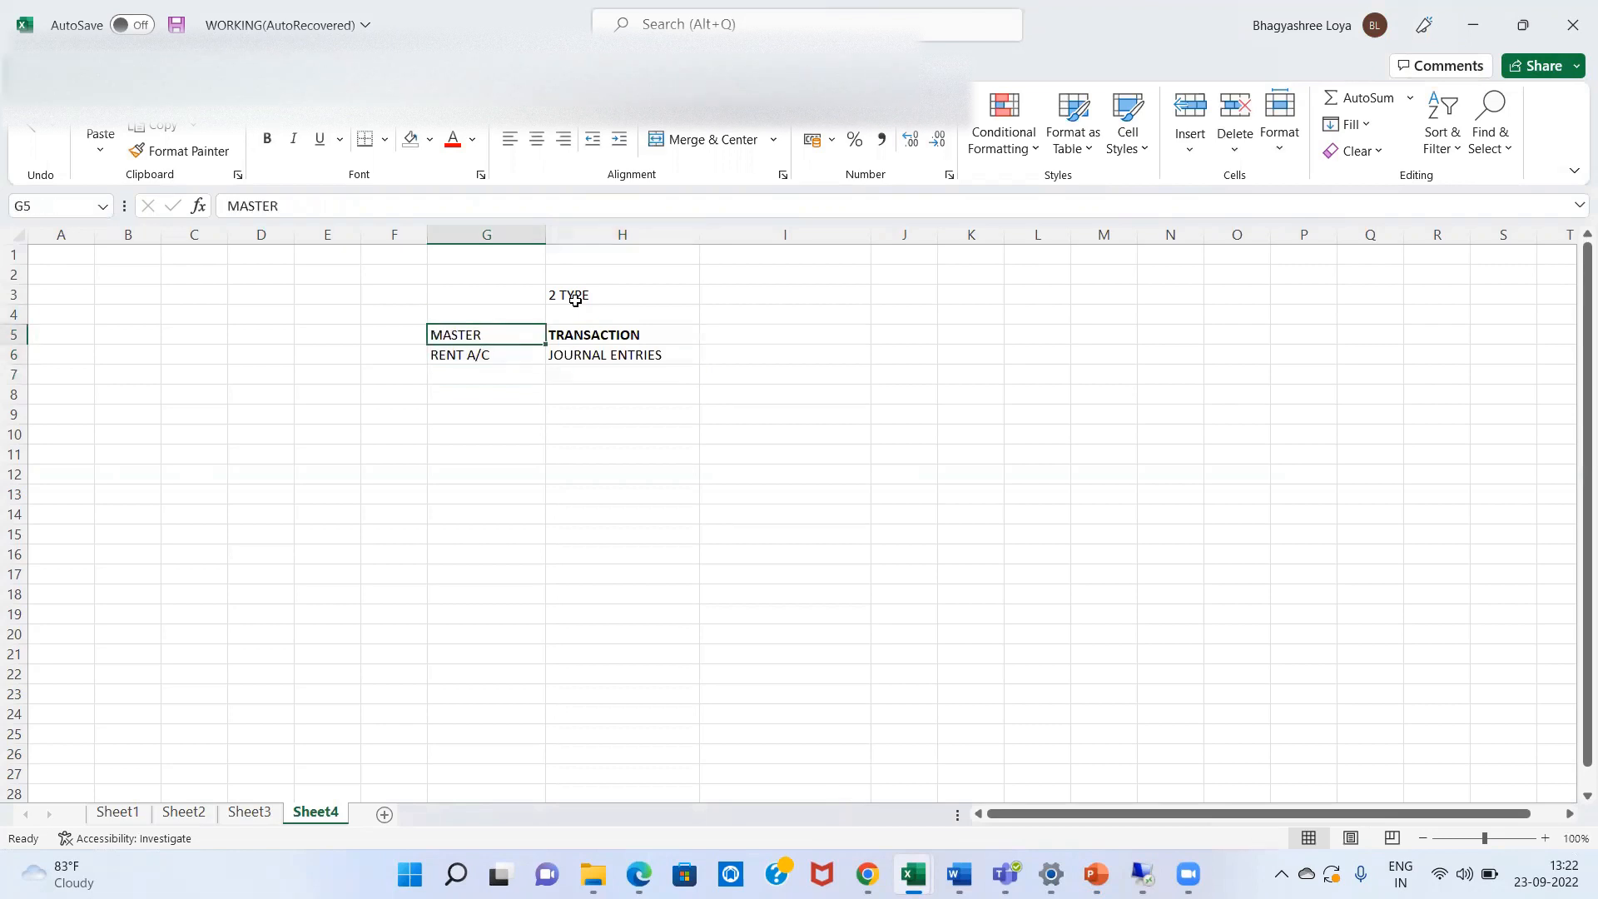
left_click(430, 139)
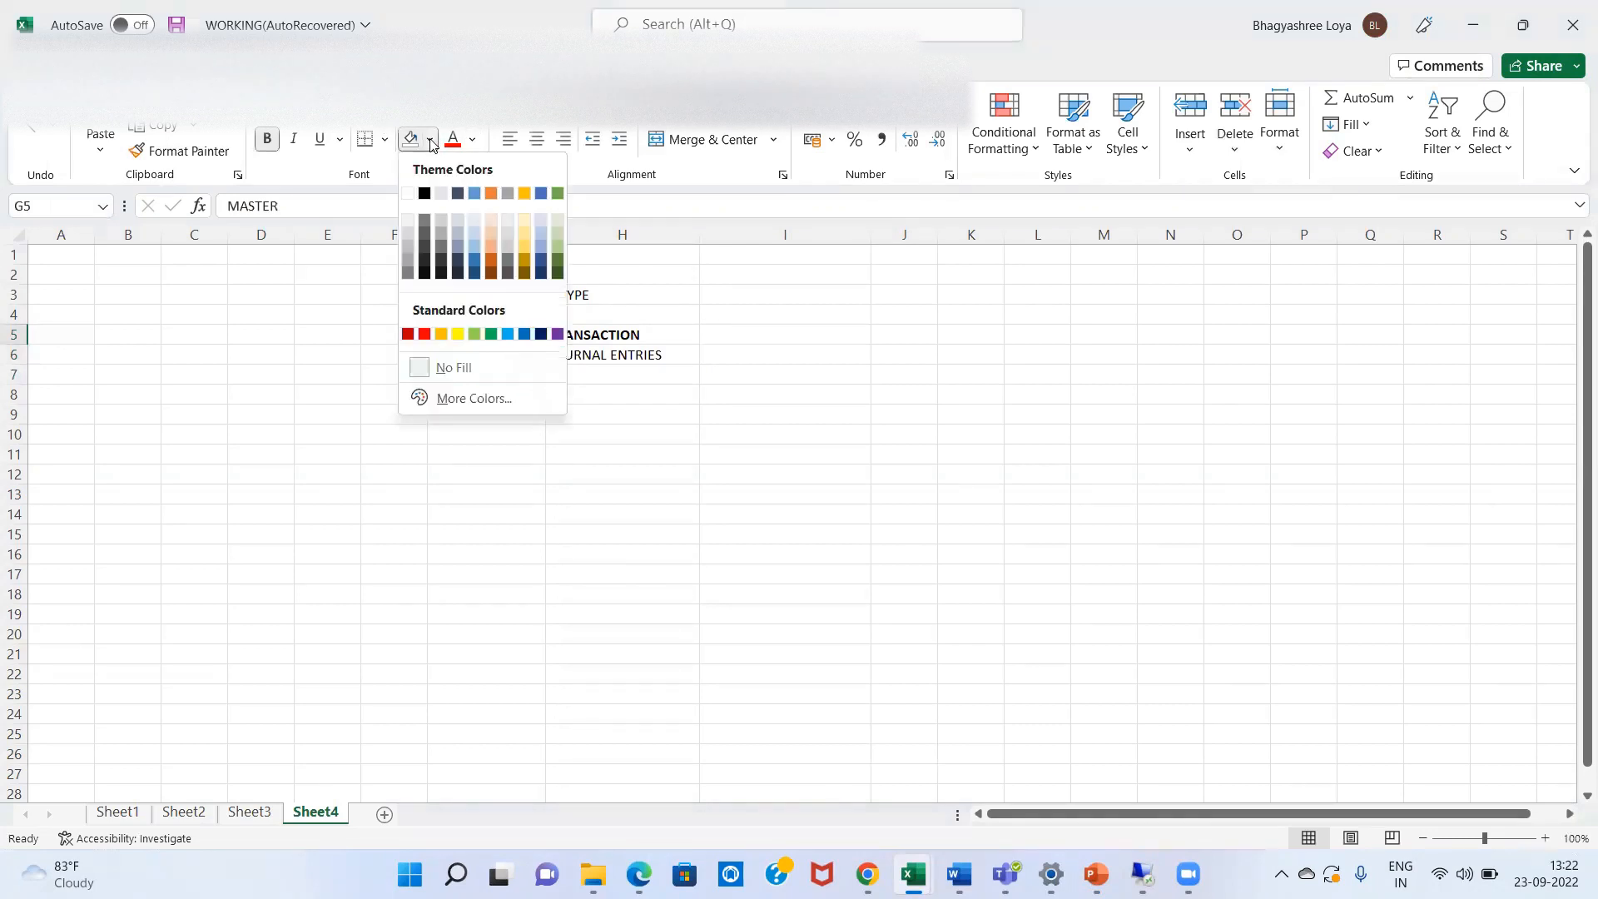
left_click(458, 334)
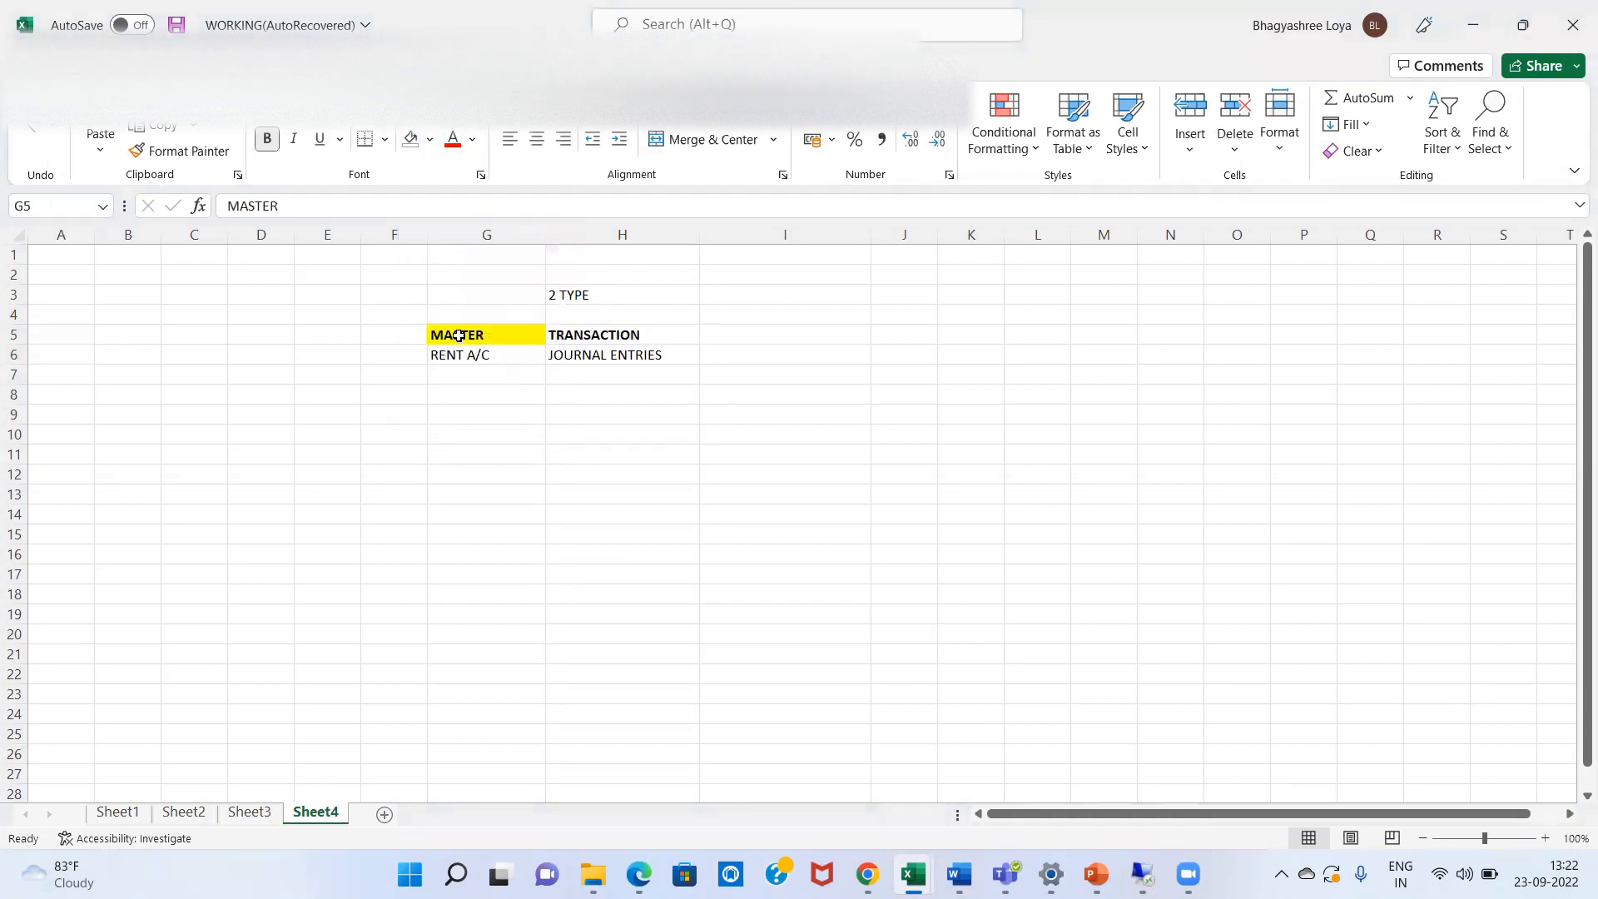
left_click(461, 409)
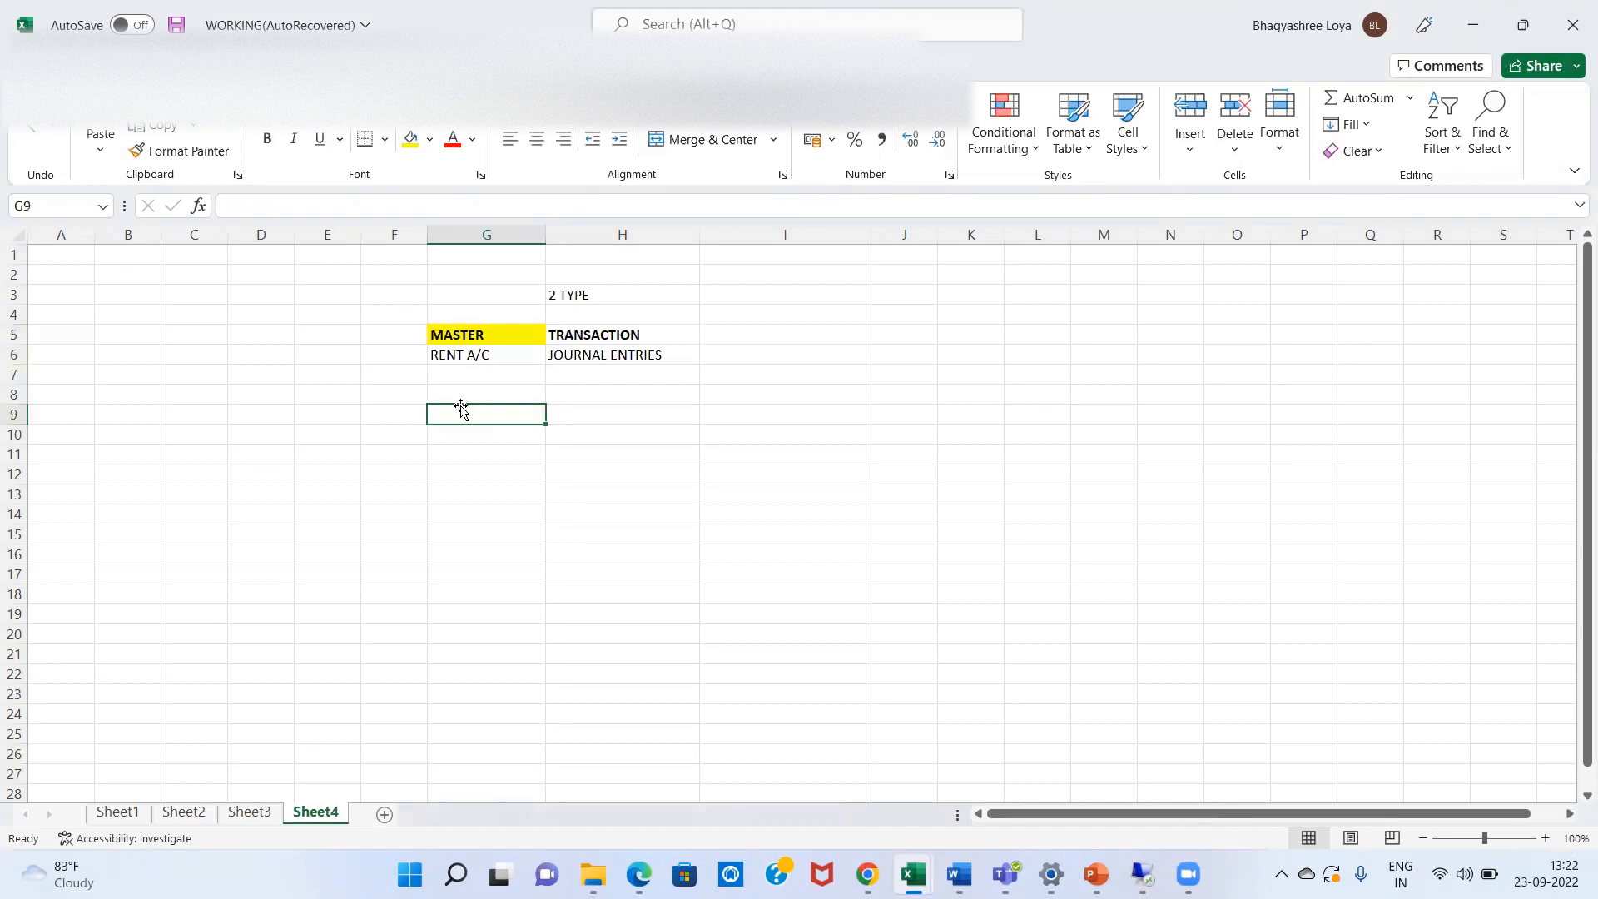
key("Up")
key("Down")
key("Up")
key("Up")
key("Up")
key("Down")
key("Up")
key("Down")
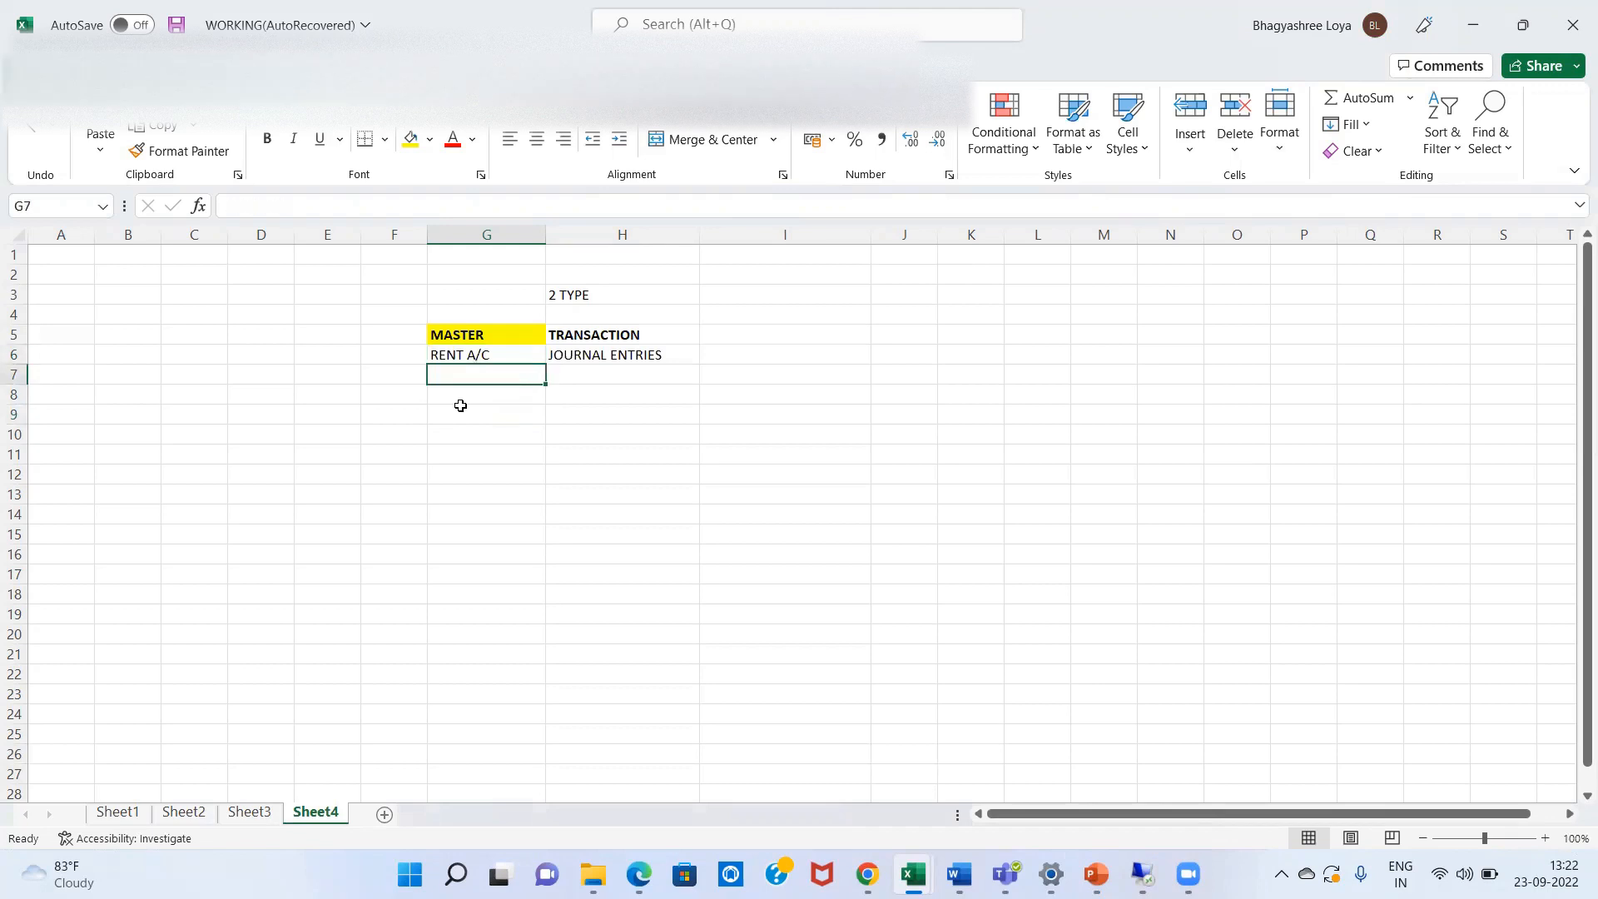
- Start a numbered list in row 9 with 1 in F9 and "ONE STEP" in G9
key("Down")
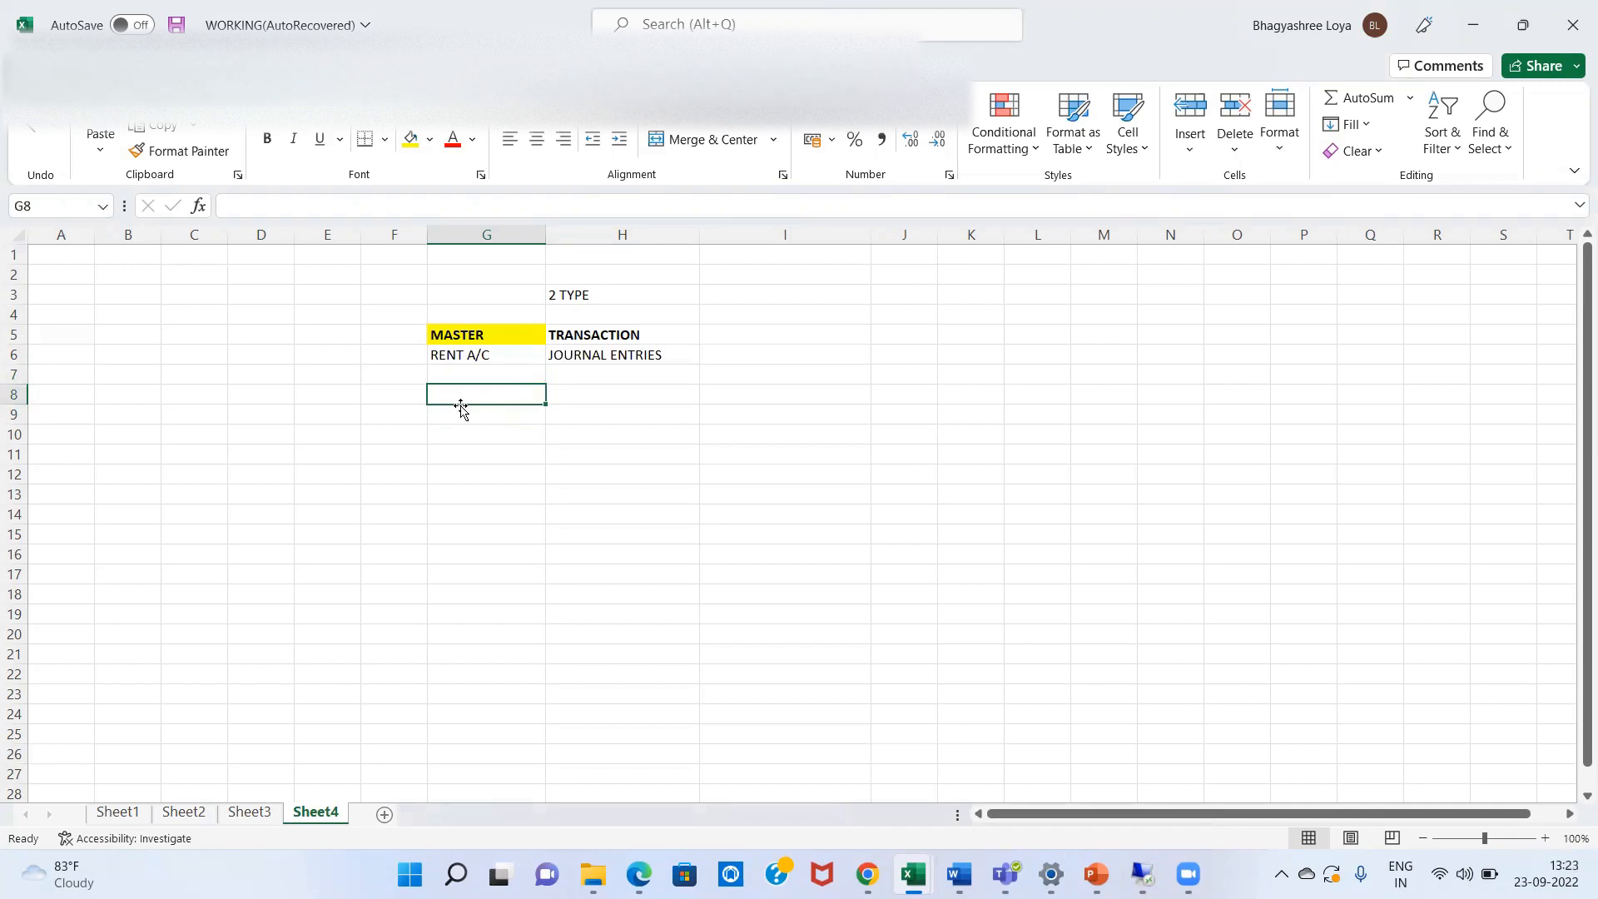
key("Down")
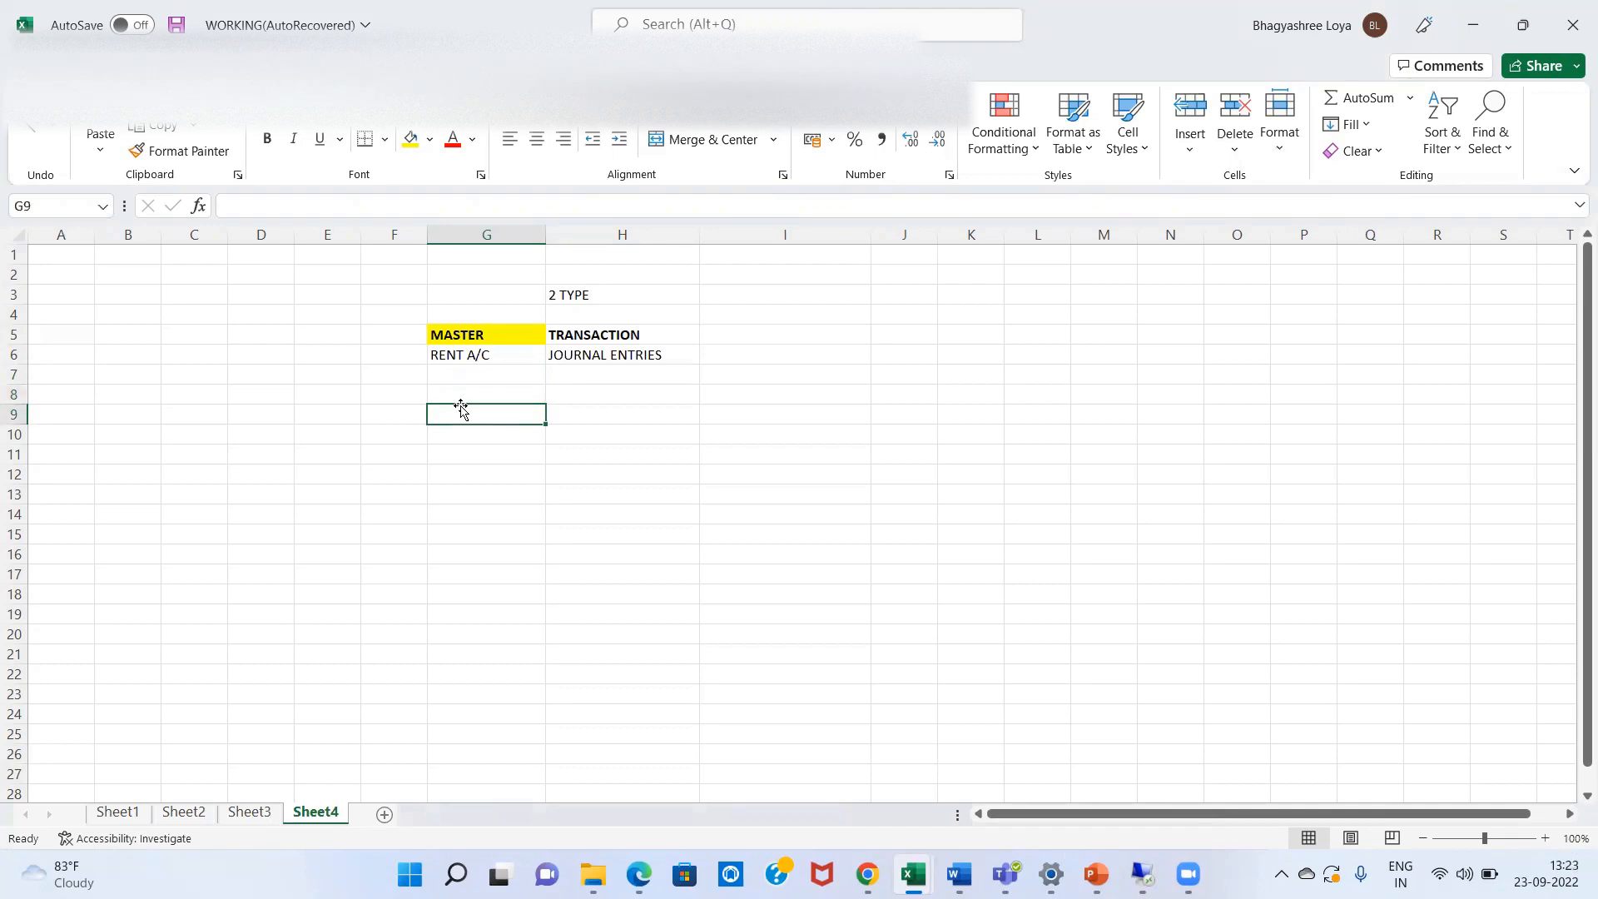
key("Left")
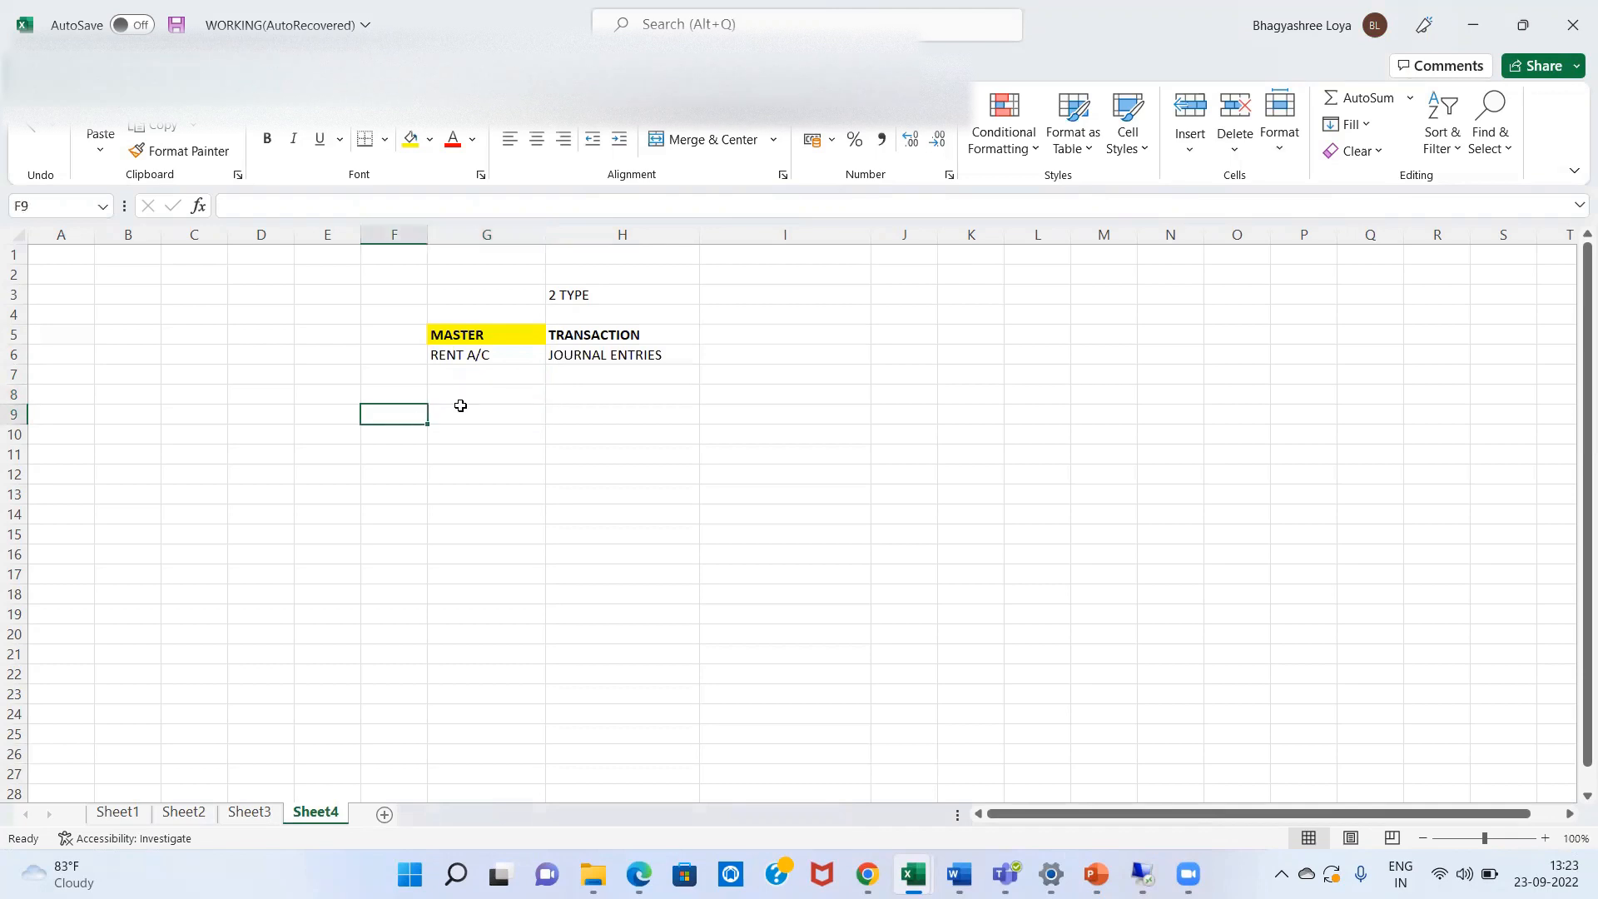
type("1")
key("Tab")
type("ONE STEP")
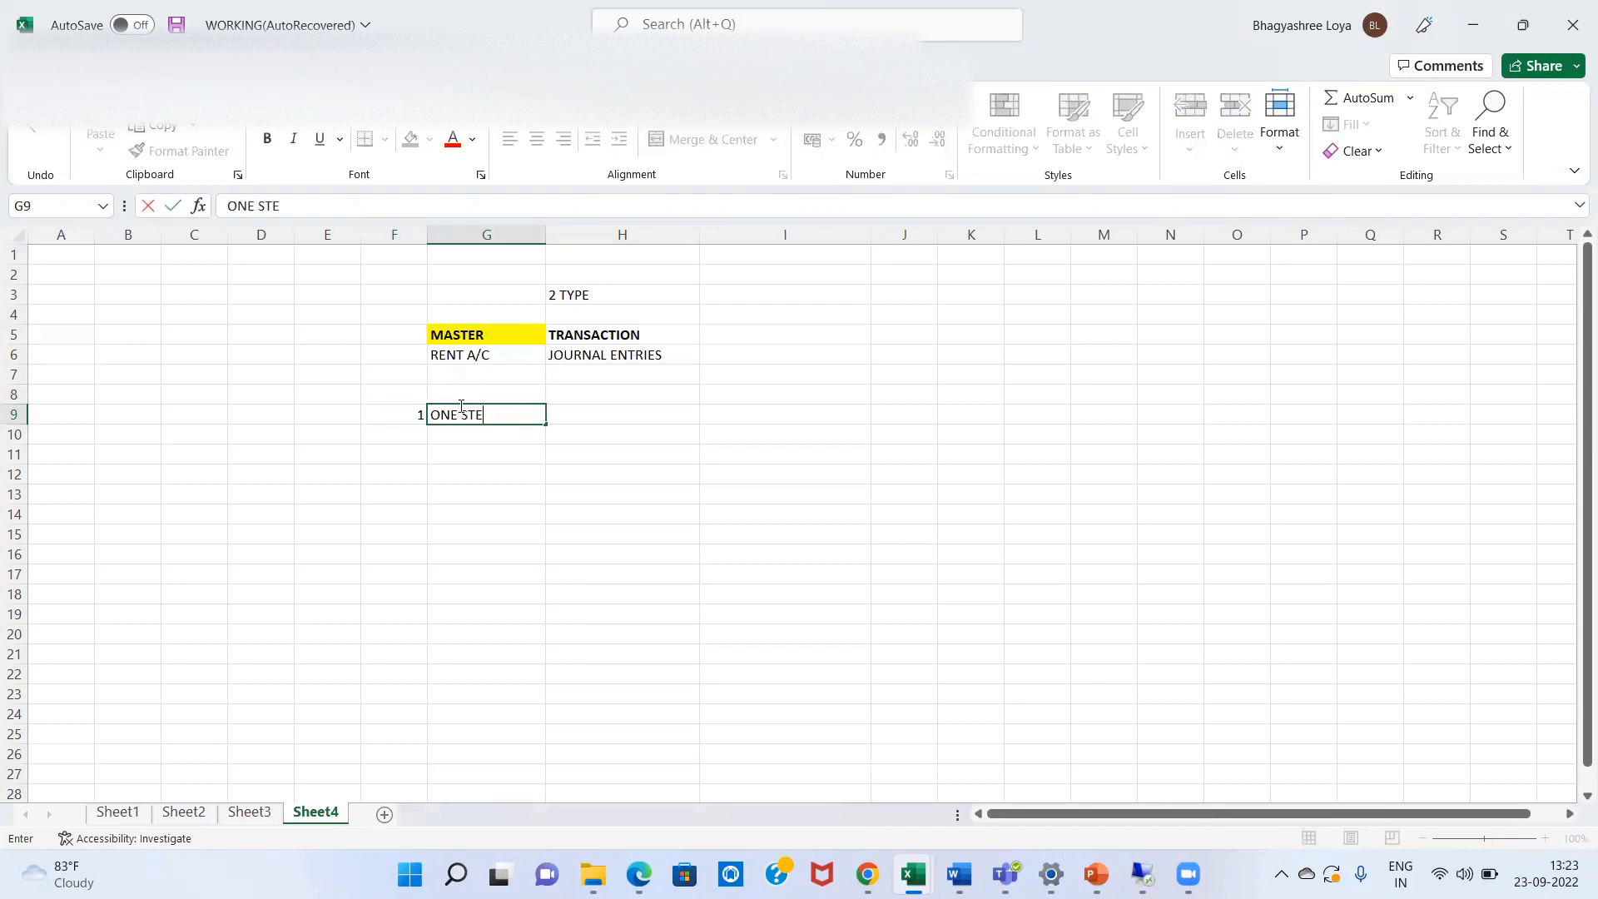
key("Return")
- Add the second list entry in row 10 with 2 in F10 and "TWO STEP" in G10
key("Left")
type("2")
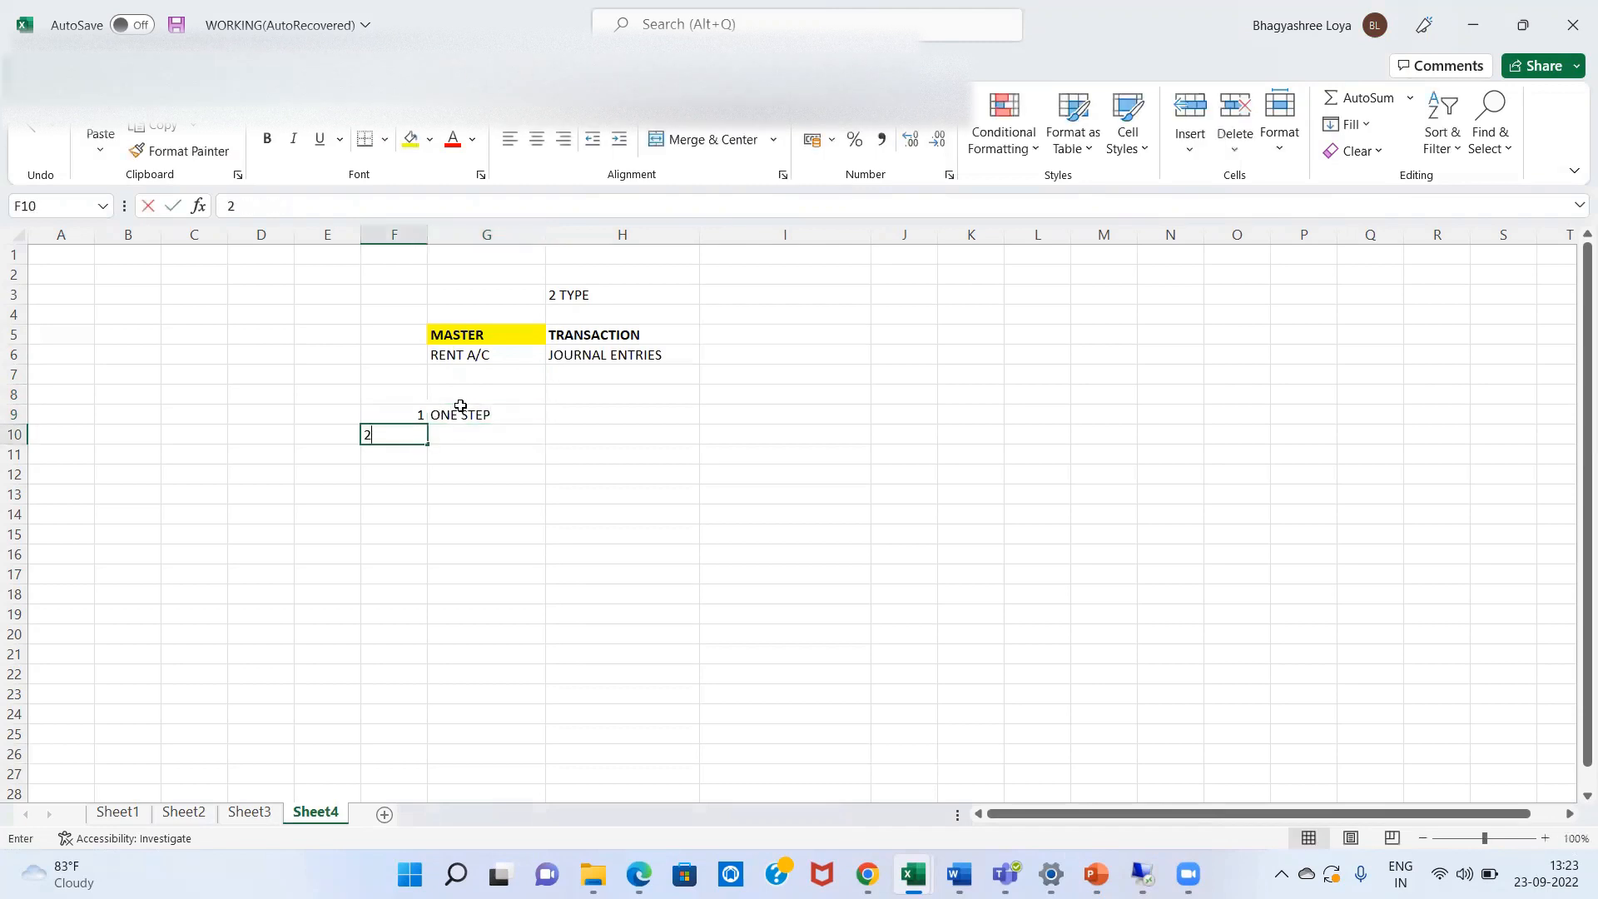
key("Tab")
type("TW")
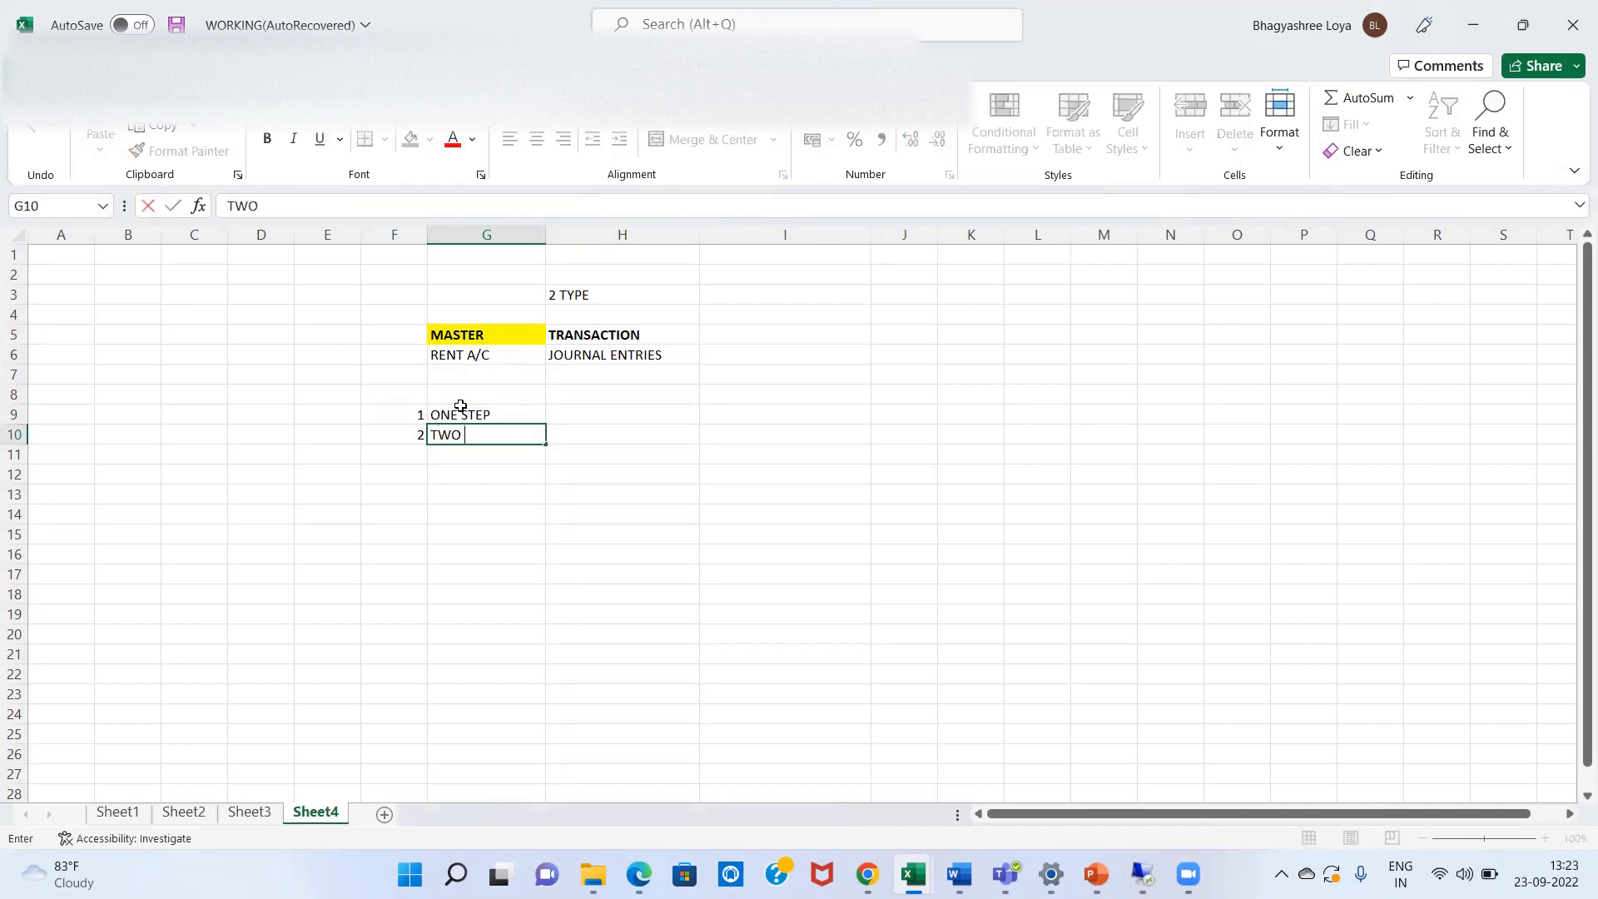
key("Return")
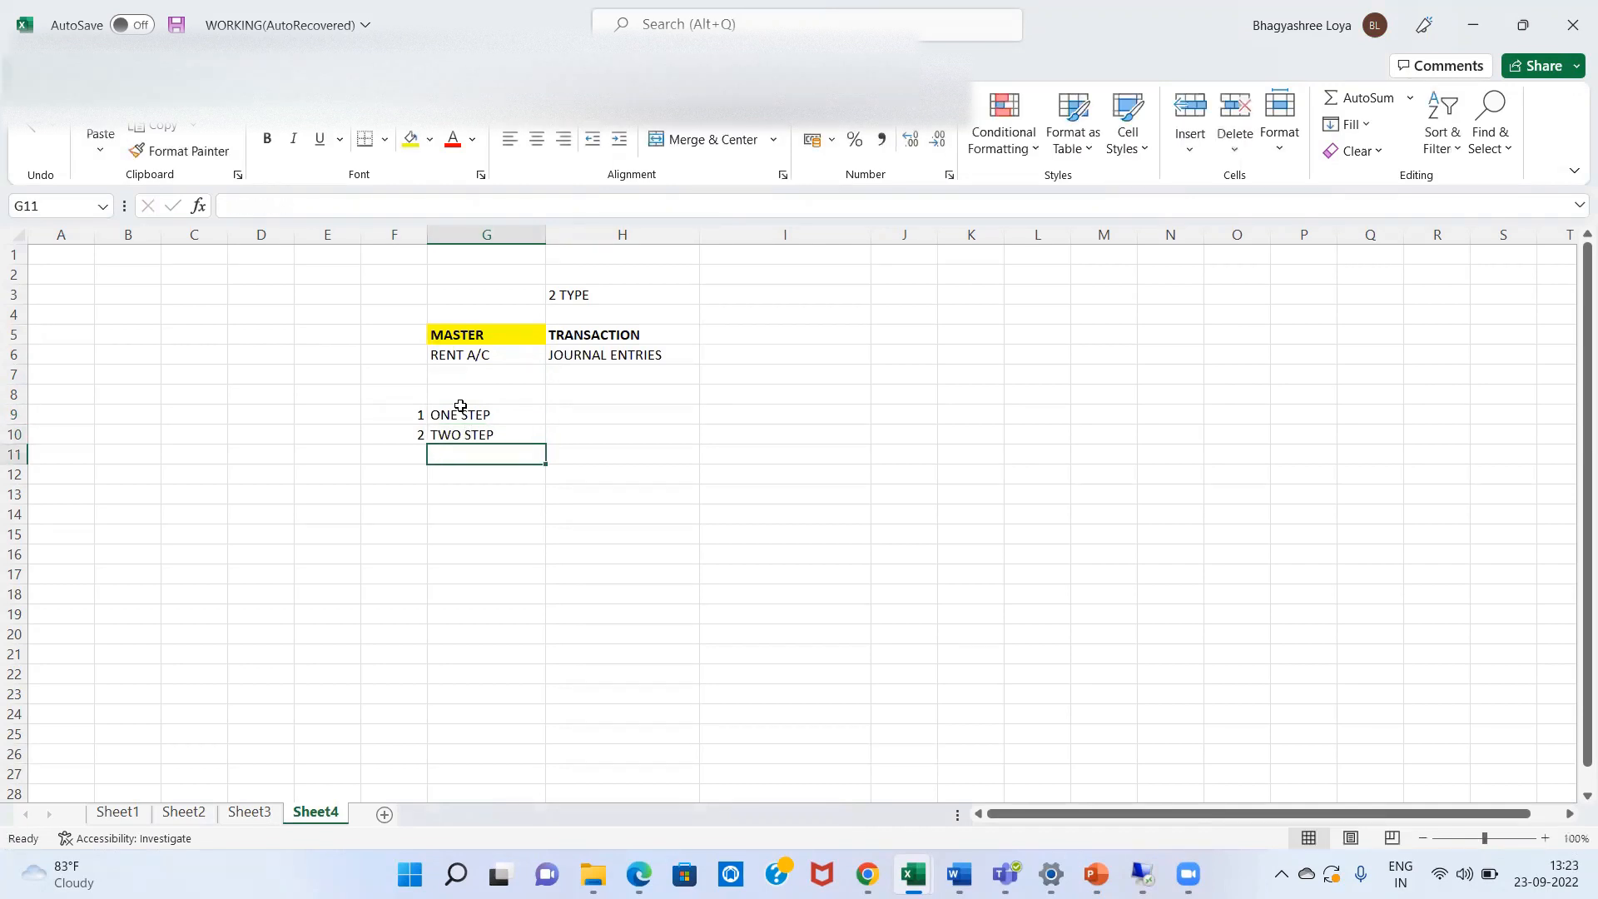
key("Up")
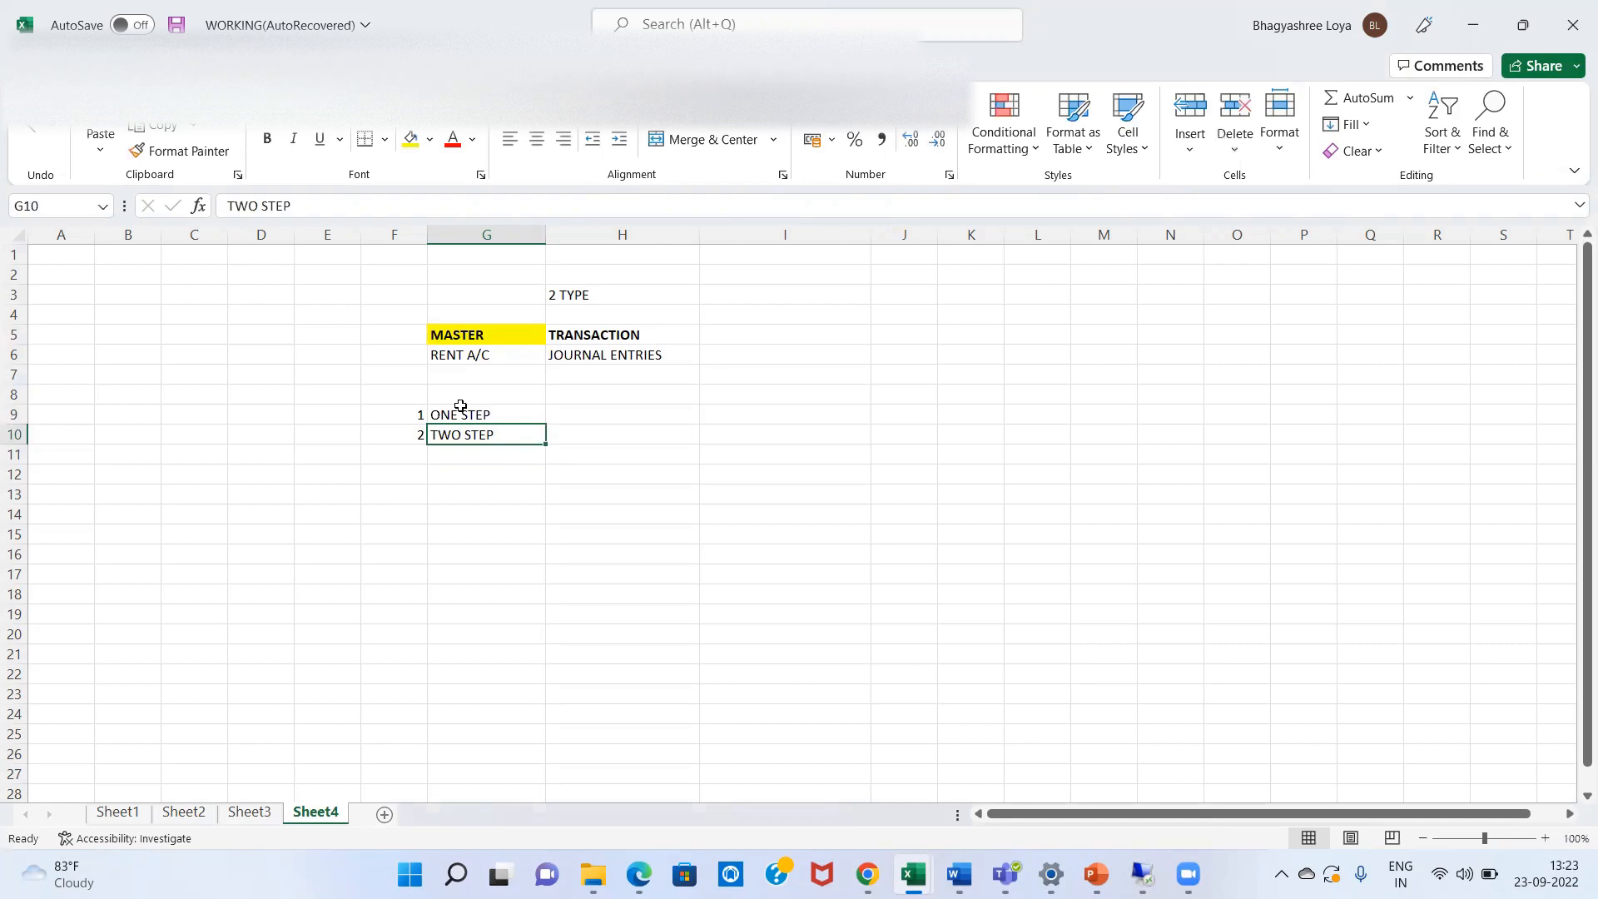
key("shift+Up")
key("Down")
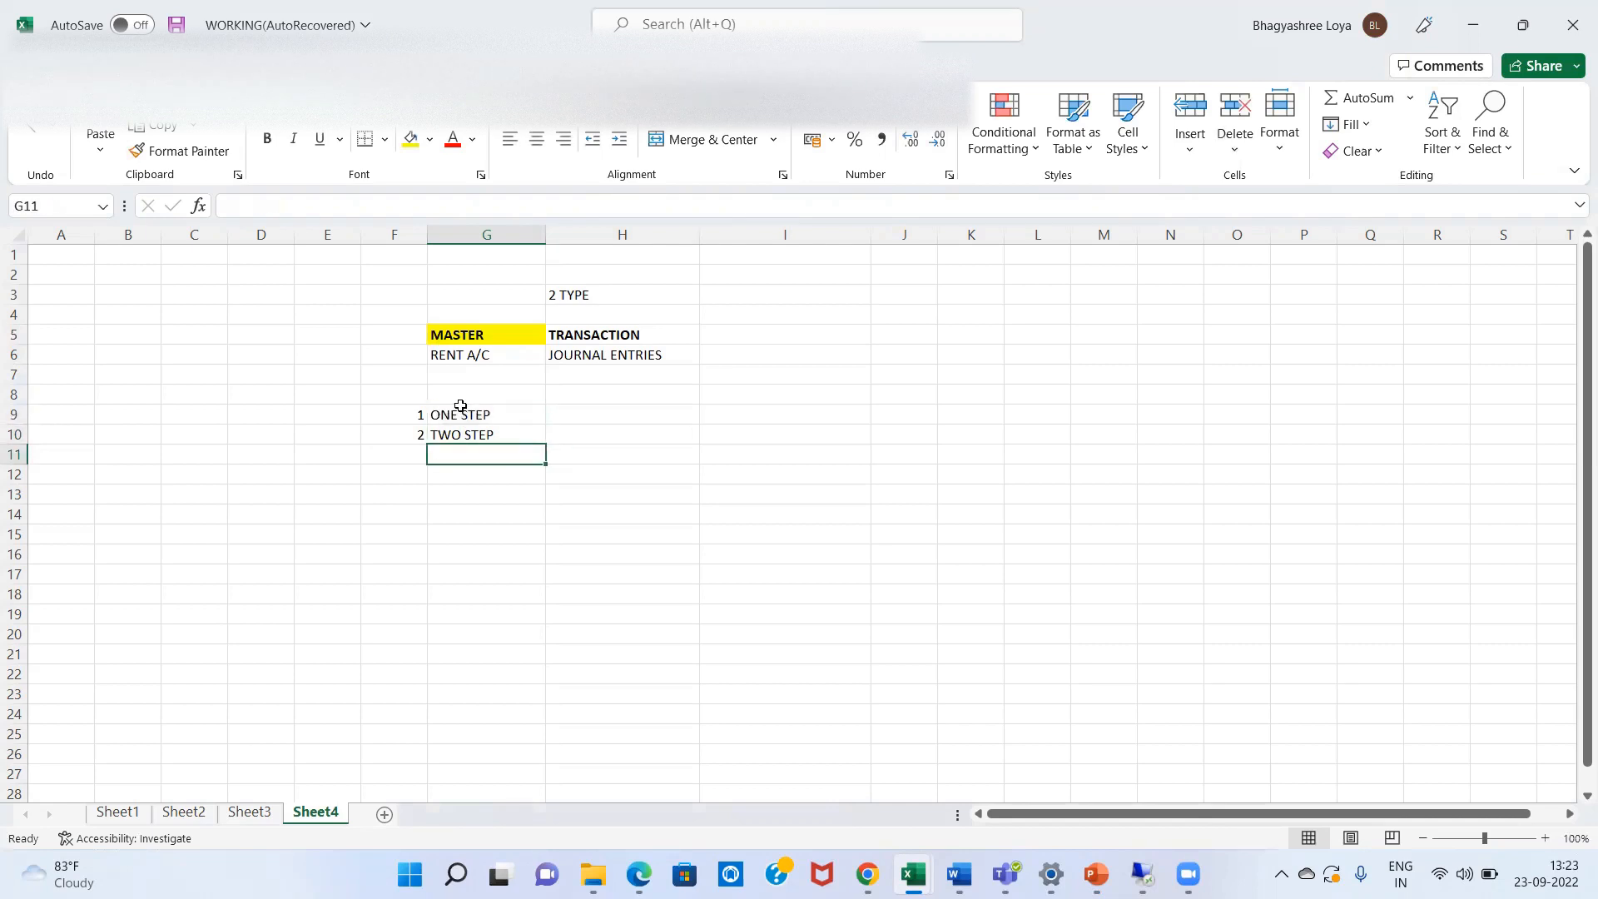
key("Down")
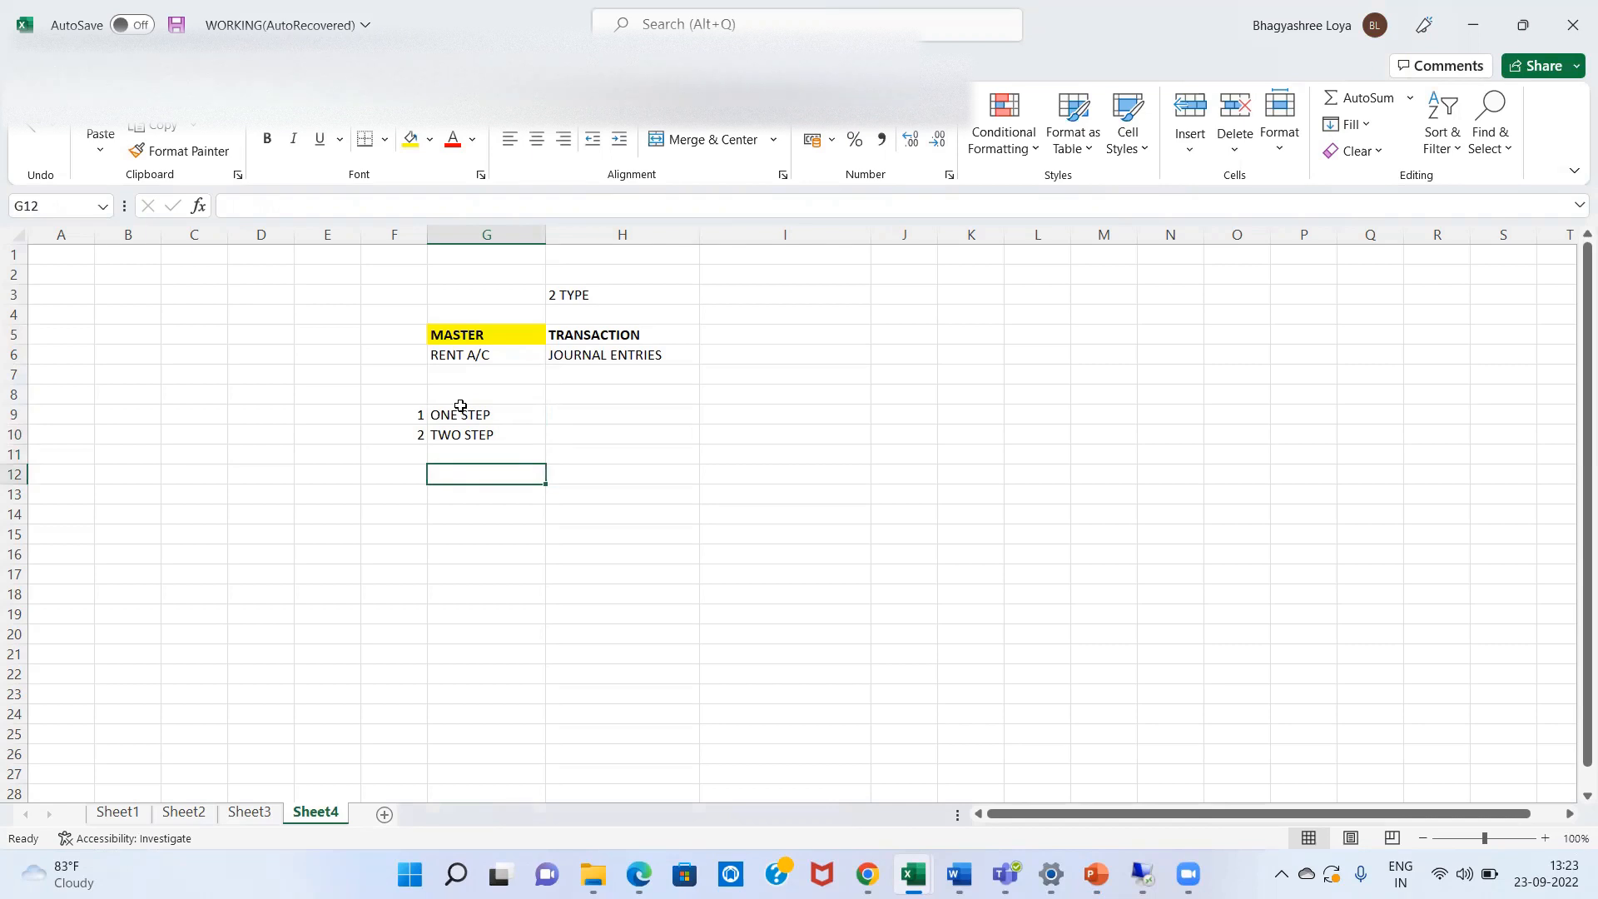
key("Down")
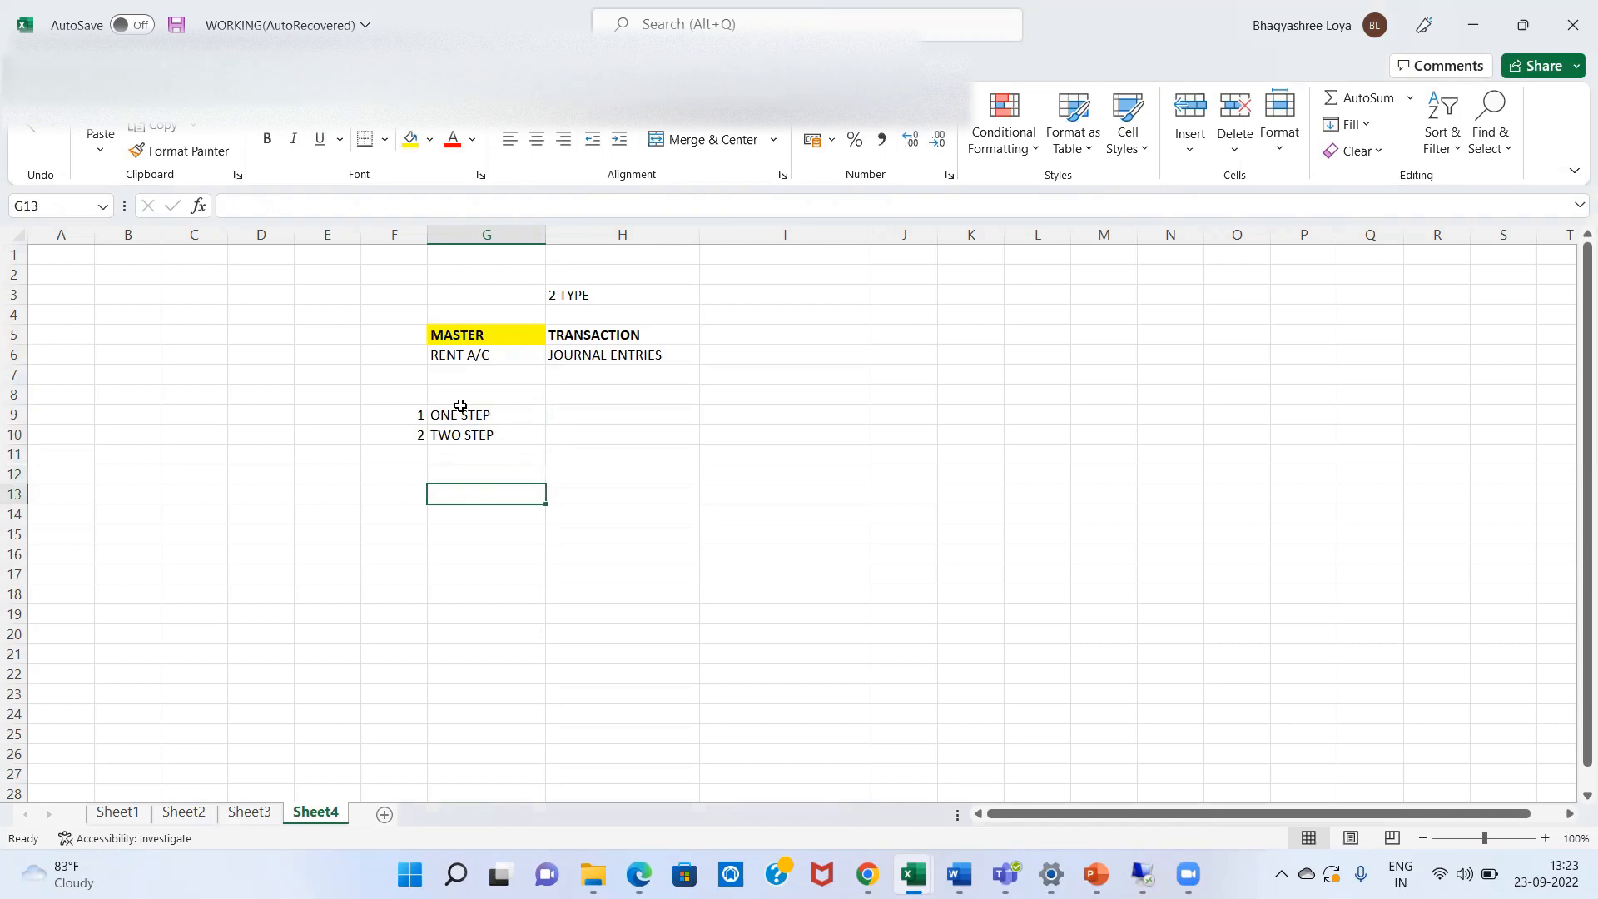
key("Up")
key("Up")
key("Up")
key("Up")
key("Up")
key("Up")
key("Up")
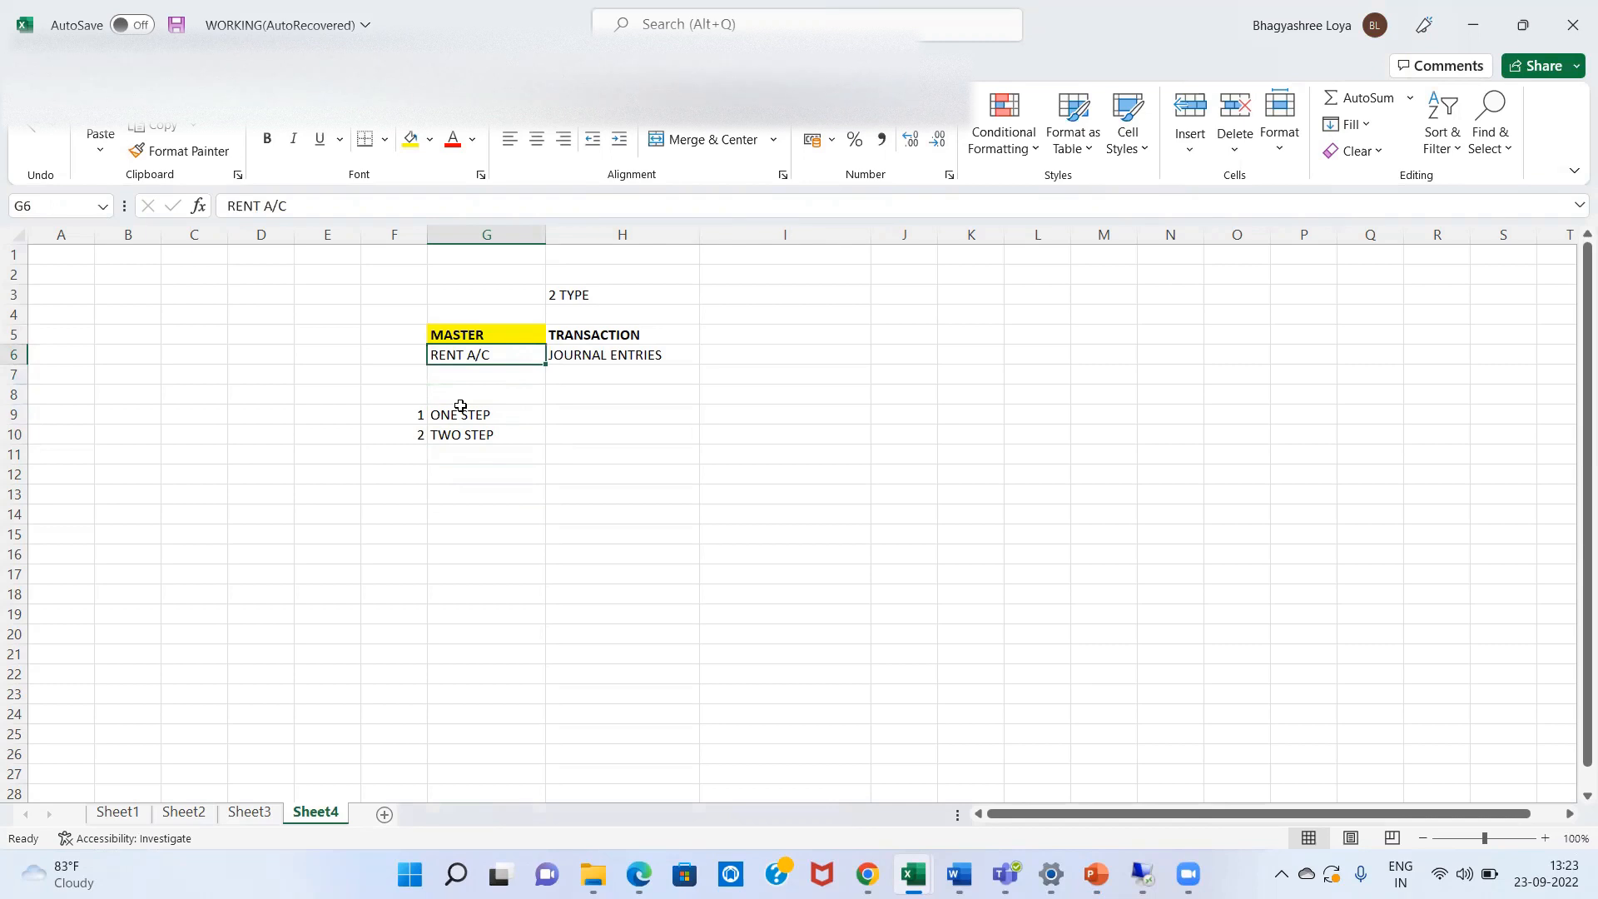
- Enter "CHART OF ACCOUNT SEGMENT" in cell G12 and autofit column G to the text
key("Down")
key("Down")
key("Down")
key("Down")
key("Down")
key("Down")
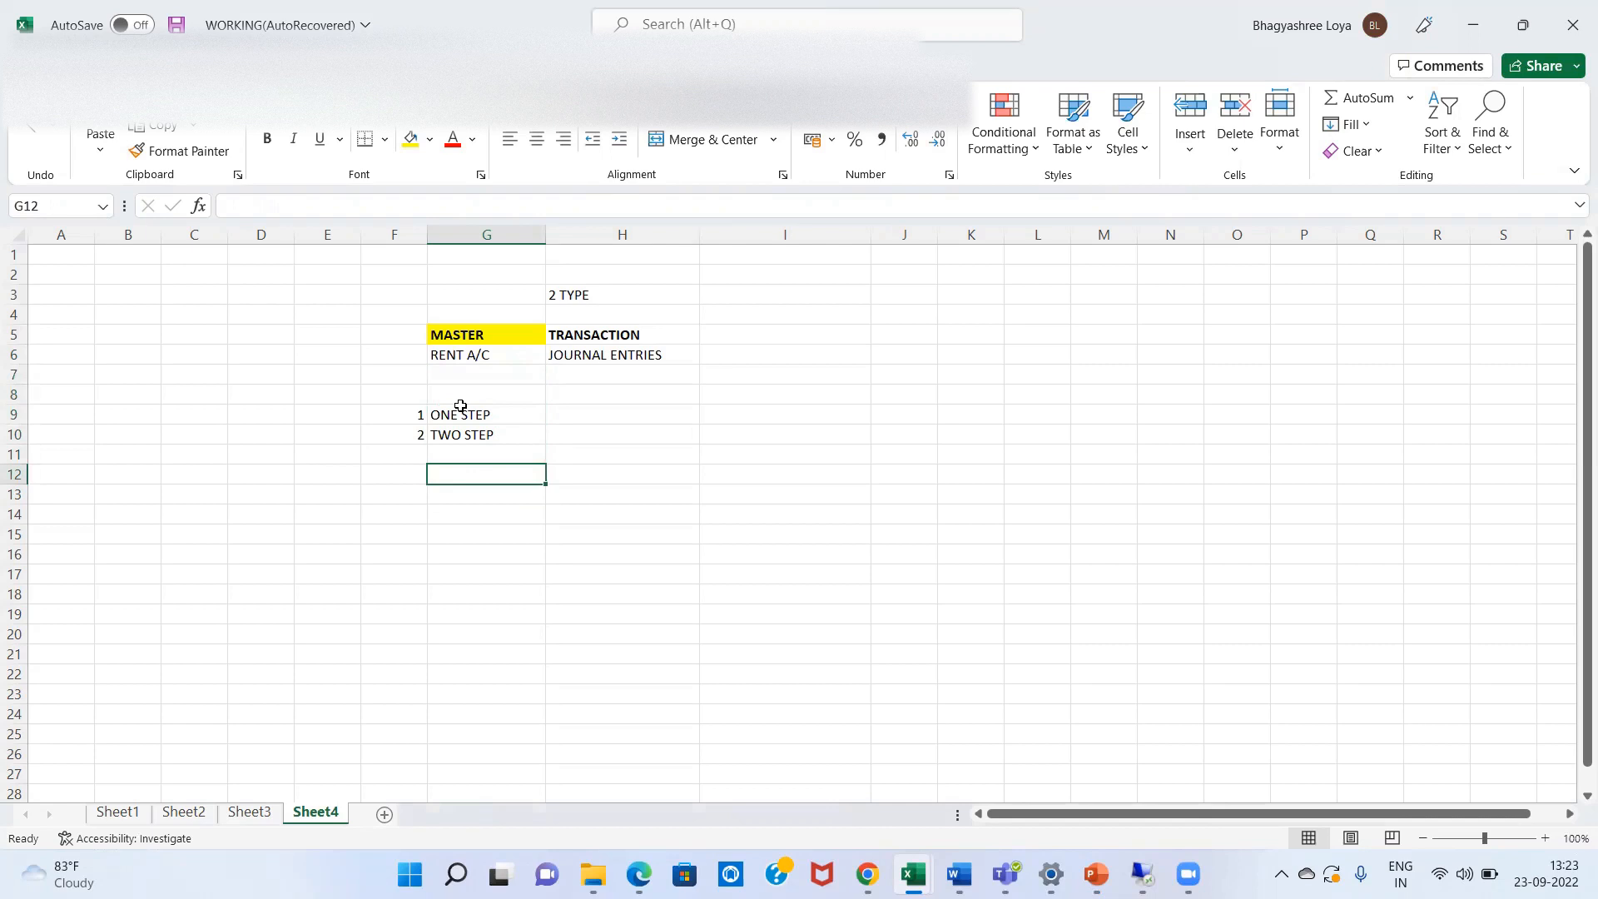
type("CHAR")
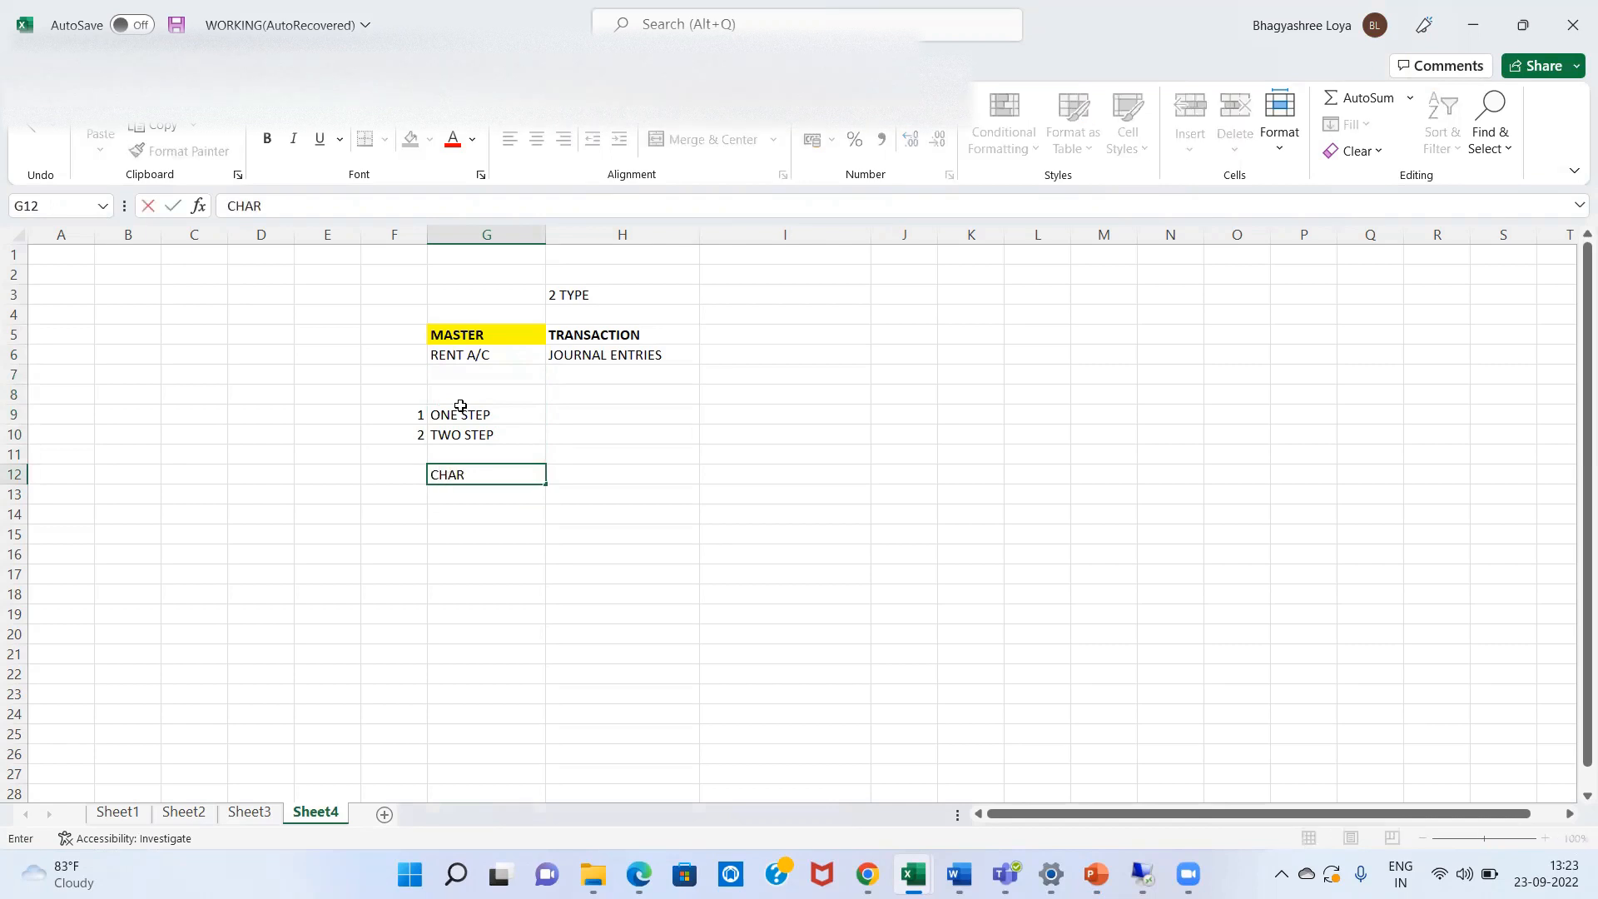
type("T OF ACCOUNT SEGMENT")
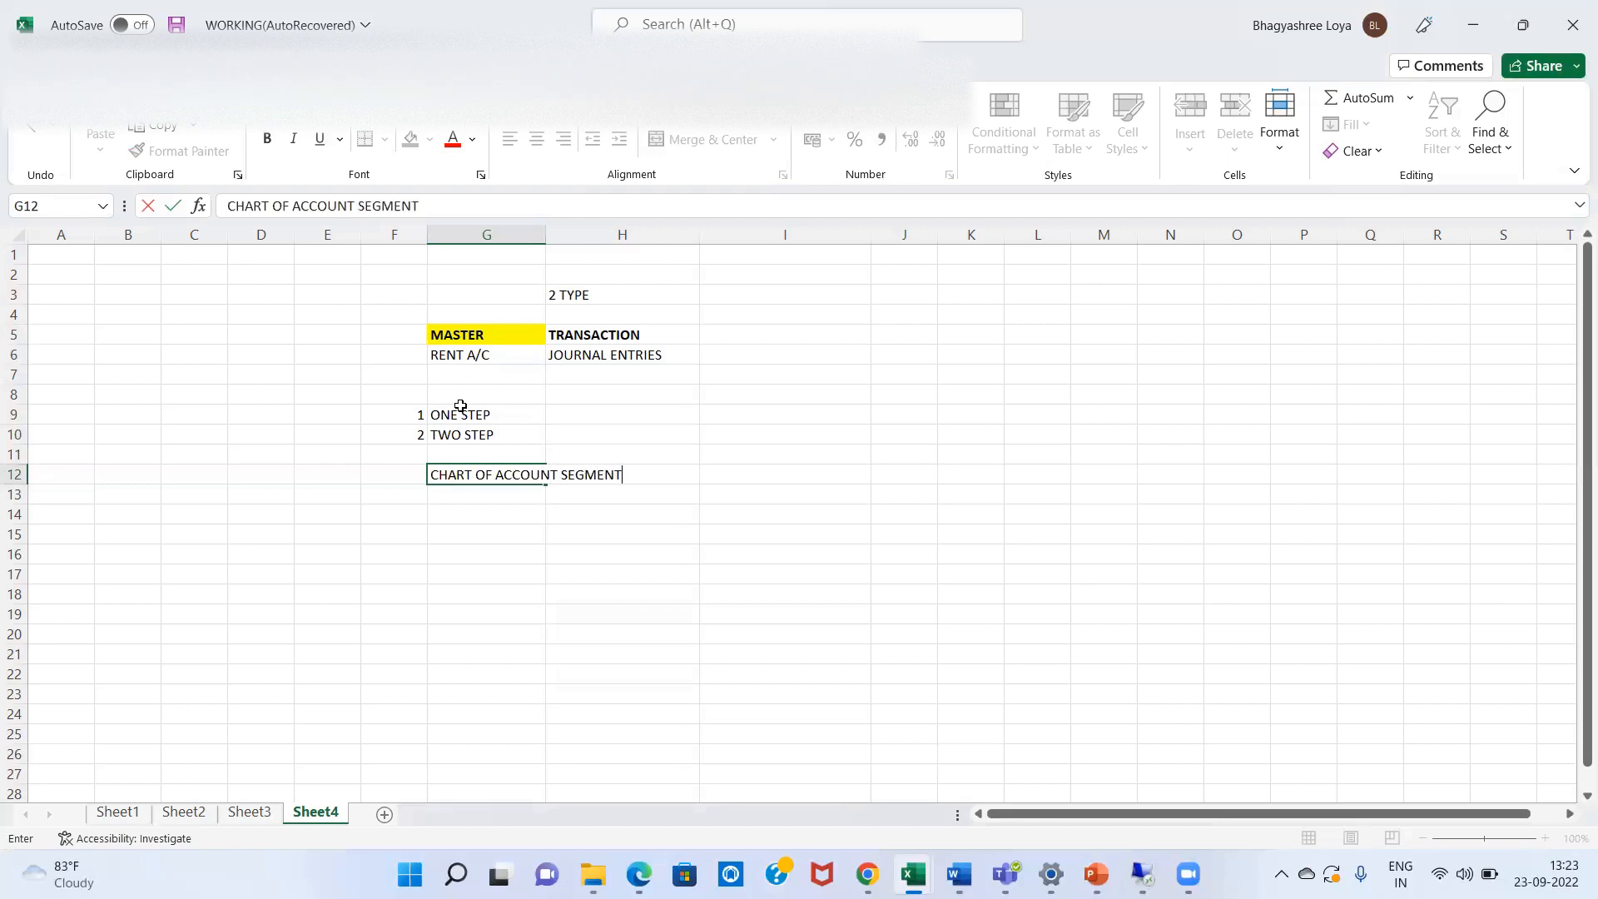
left_click(546, 251)
double_click(545, 235)
- Enter "COMPANY CODE SEGMENT" in cell H12 and autofit column H to the text
left_click(665, 474)
type("CO")
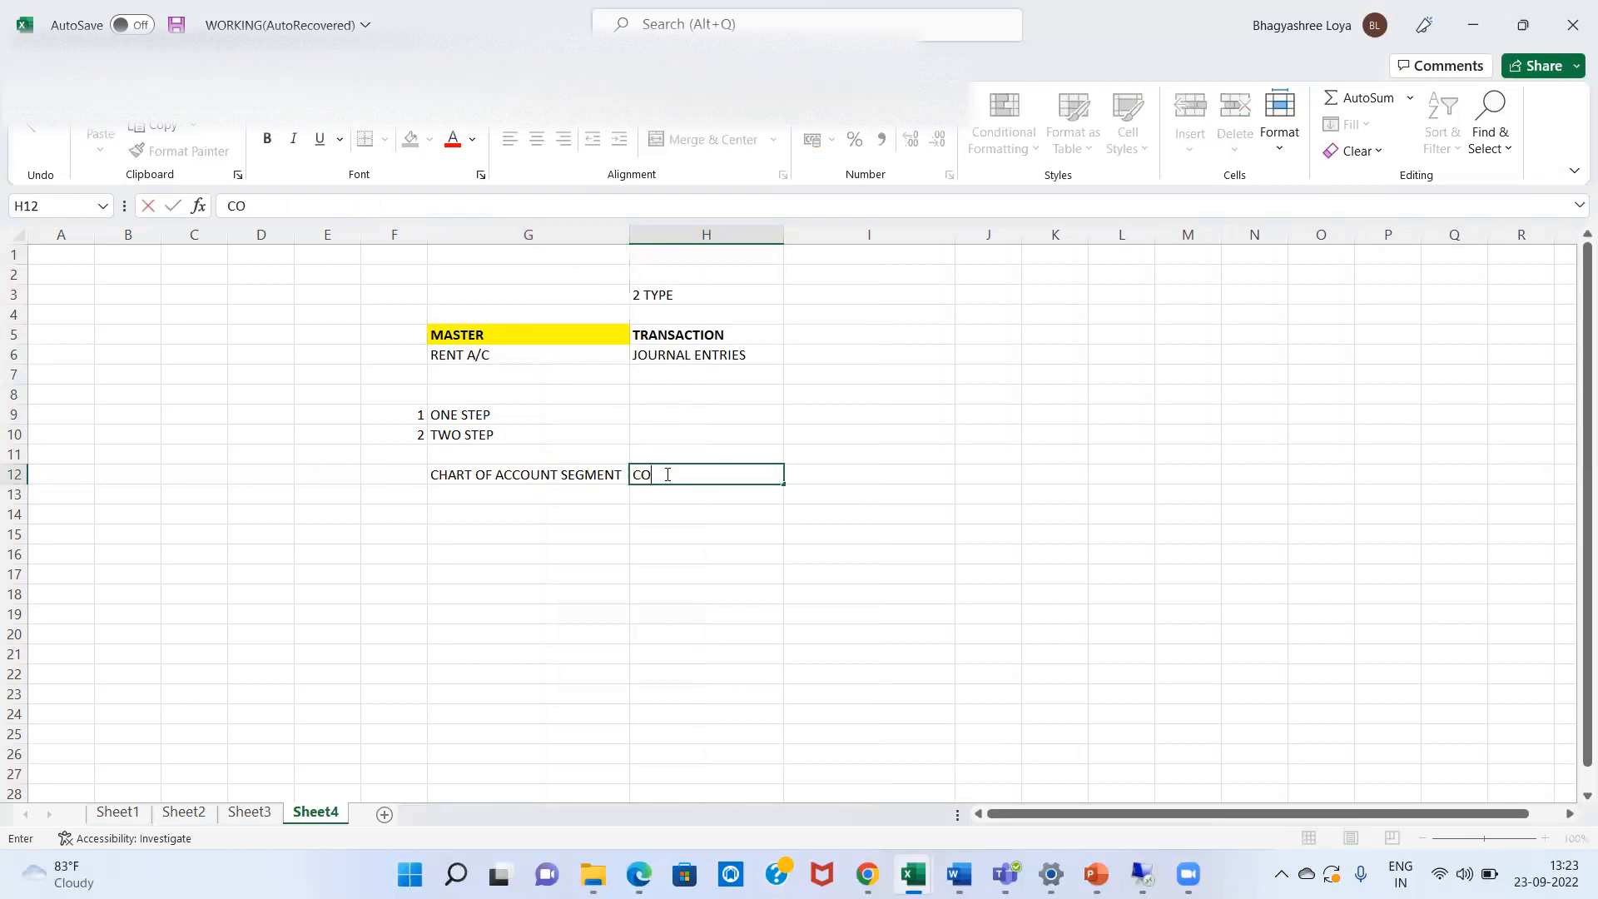
type("MPANY CODE SEGMENT")
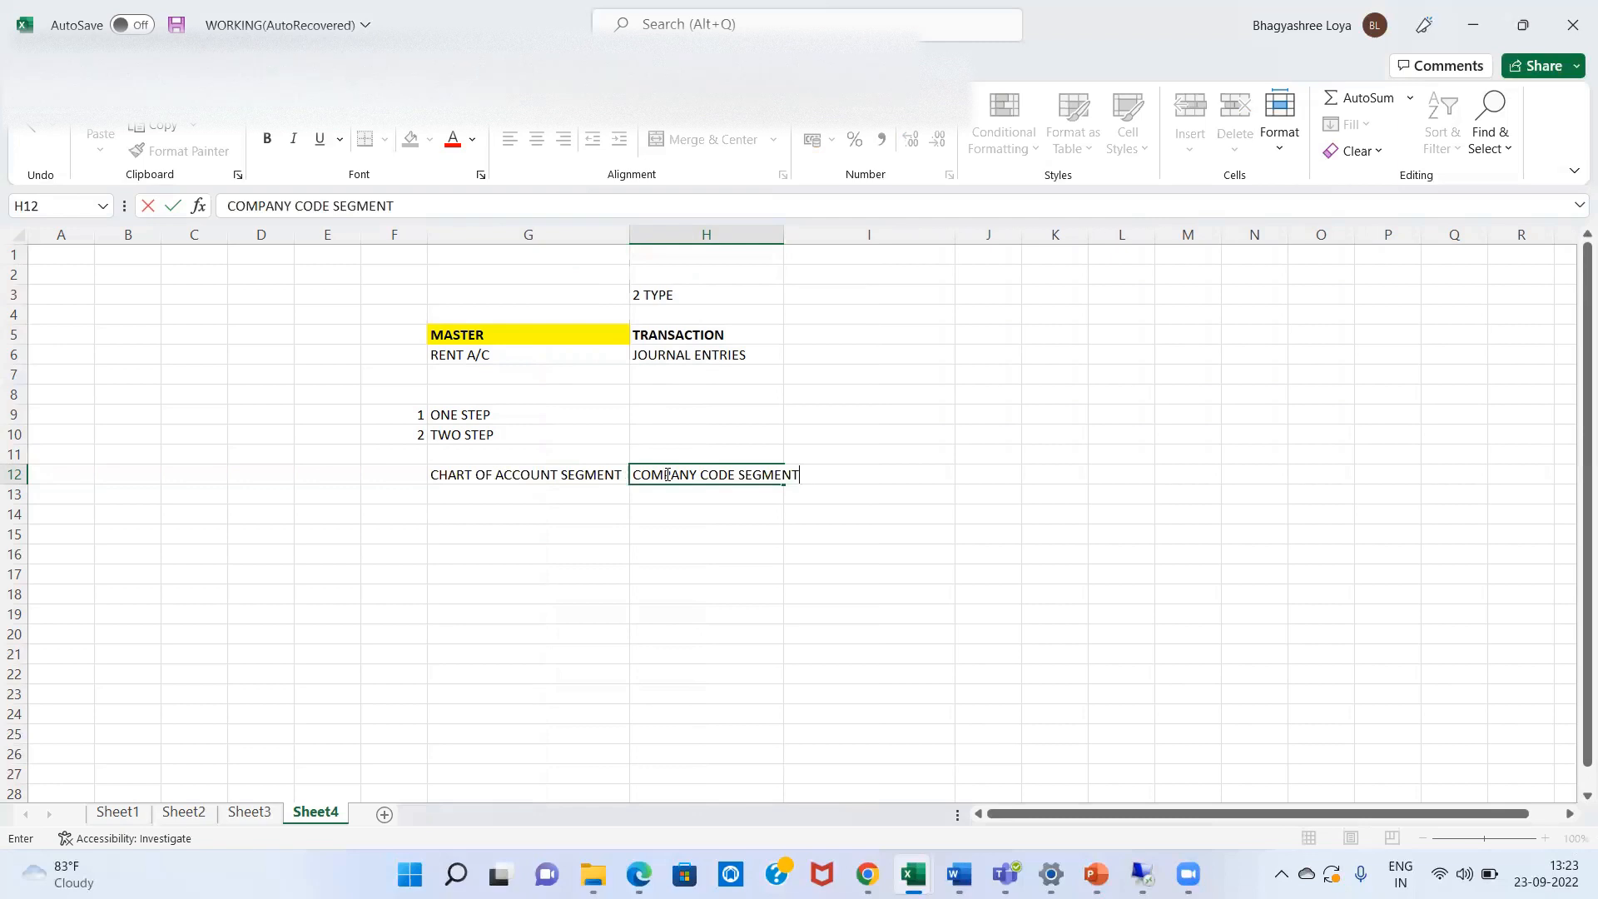
key("Return")
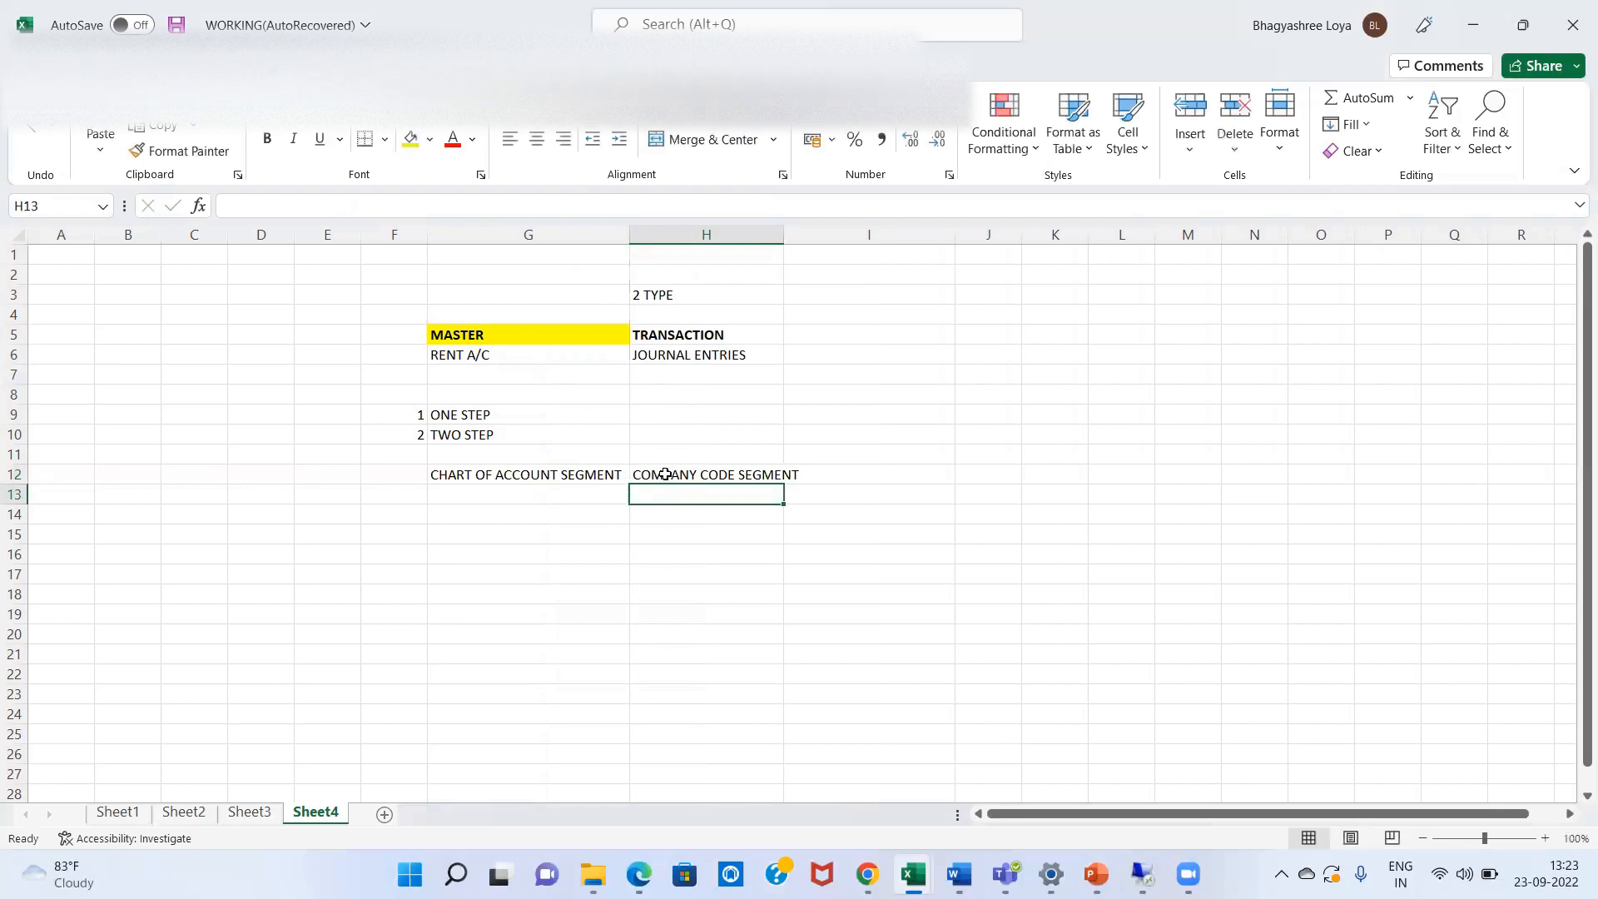
double_click(782, 237)
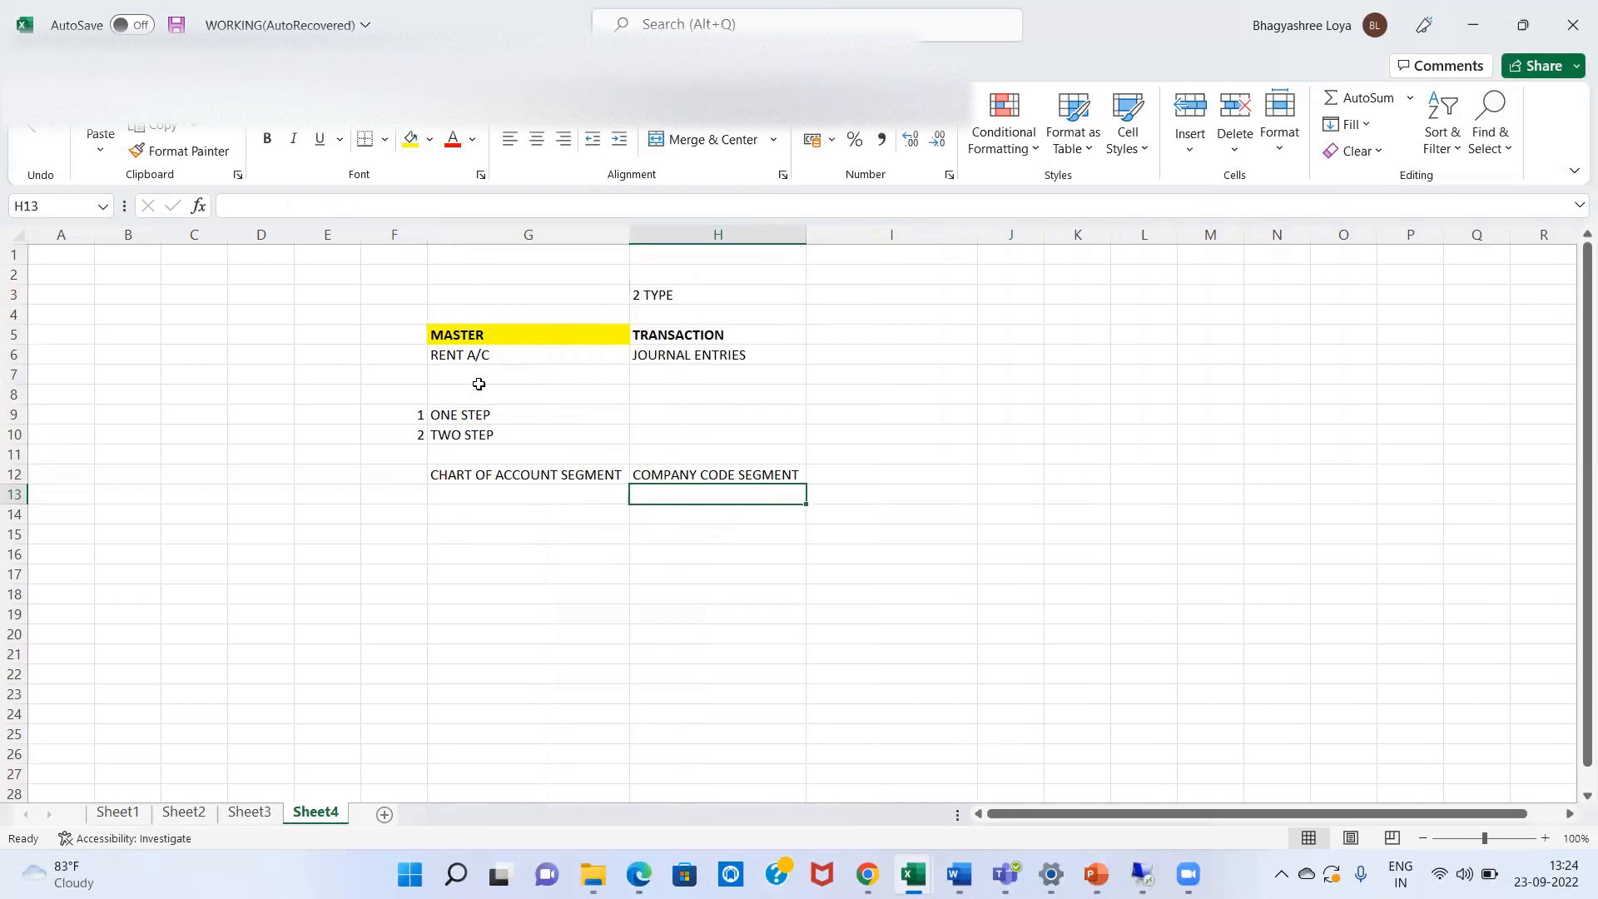
- List GL A/C NO, GL NAME, A/C GROUP and SHORT TEXT in cells G14 to G17 under the chart of account segment
left_click(491, 471)
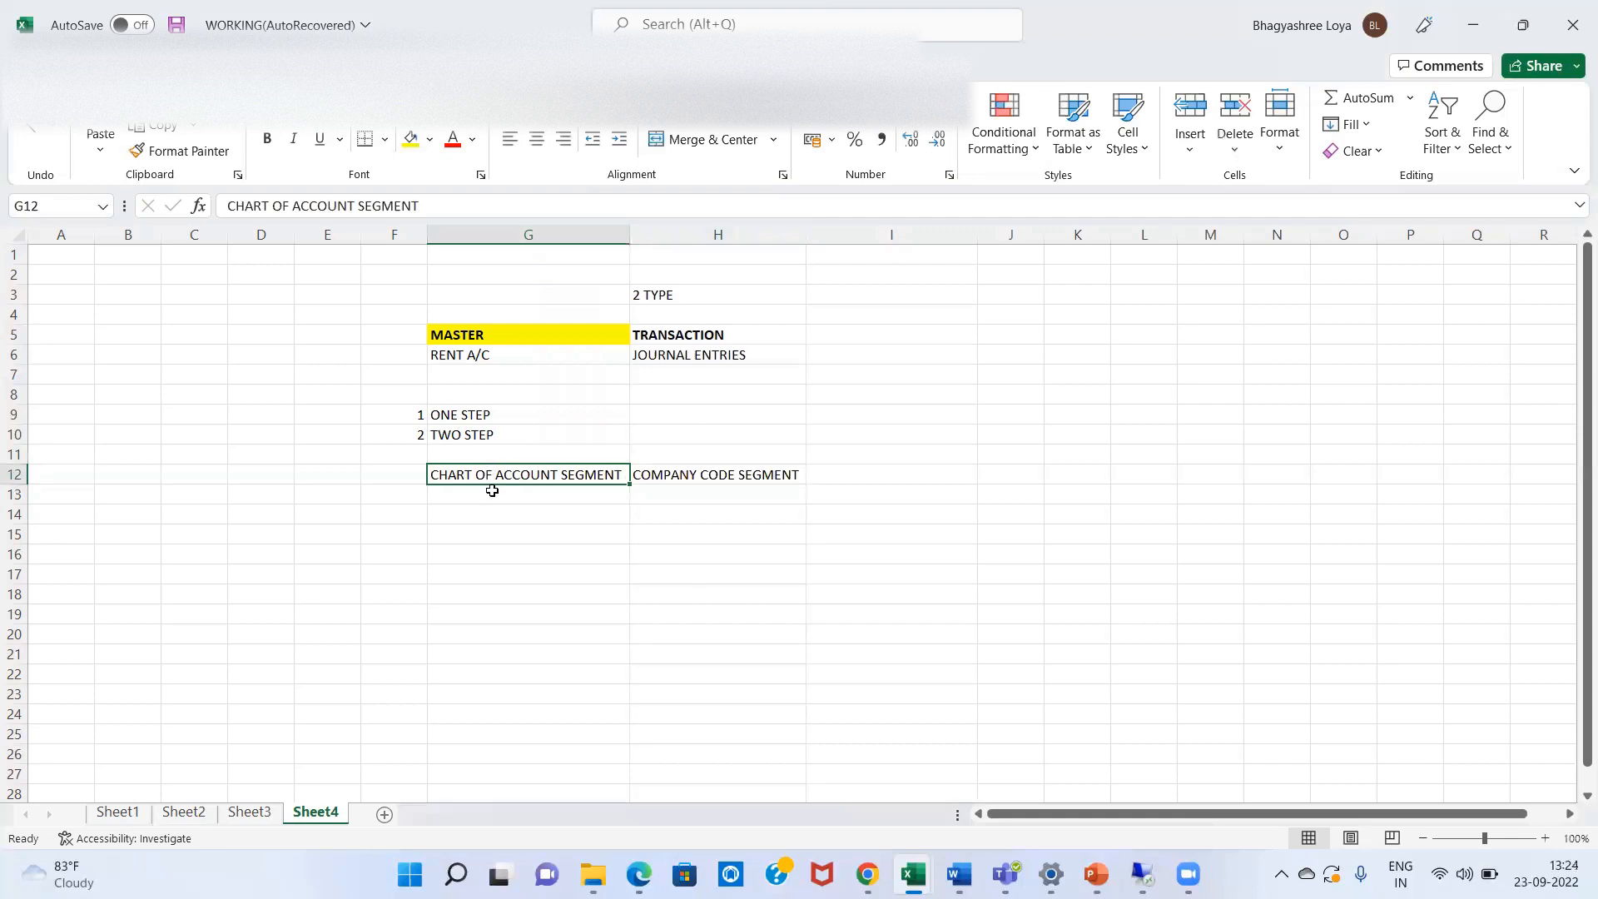
left_click(485, 516)
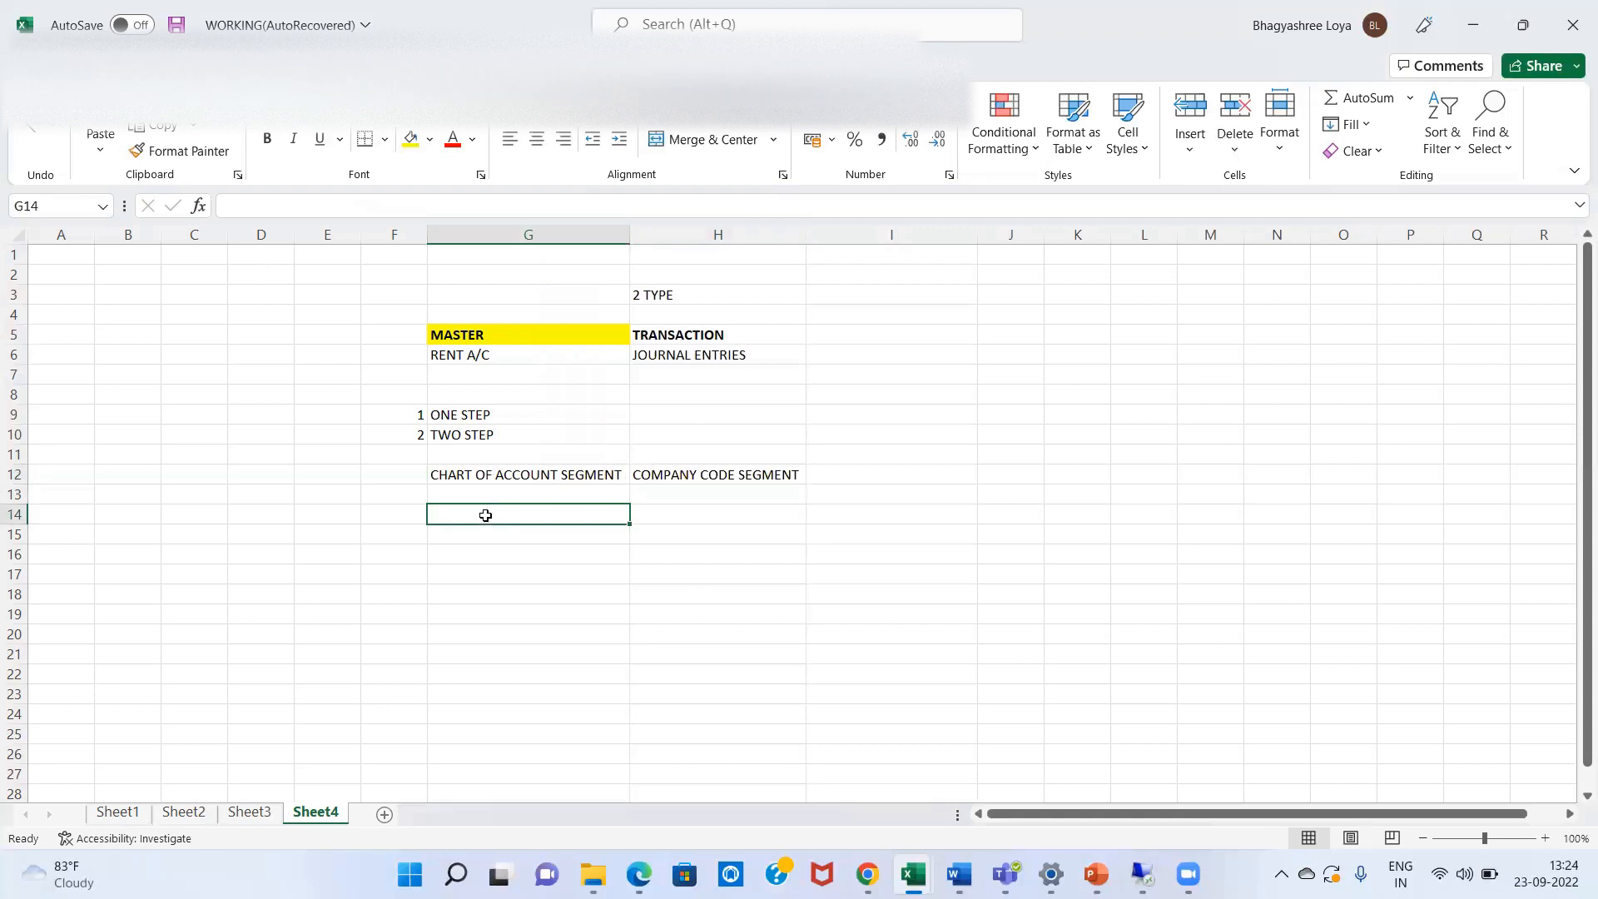
type("GL")
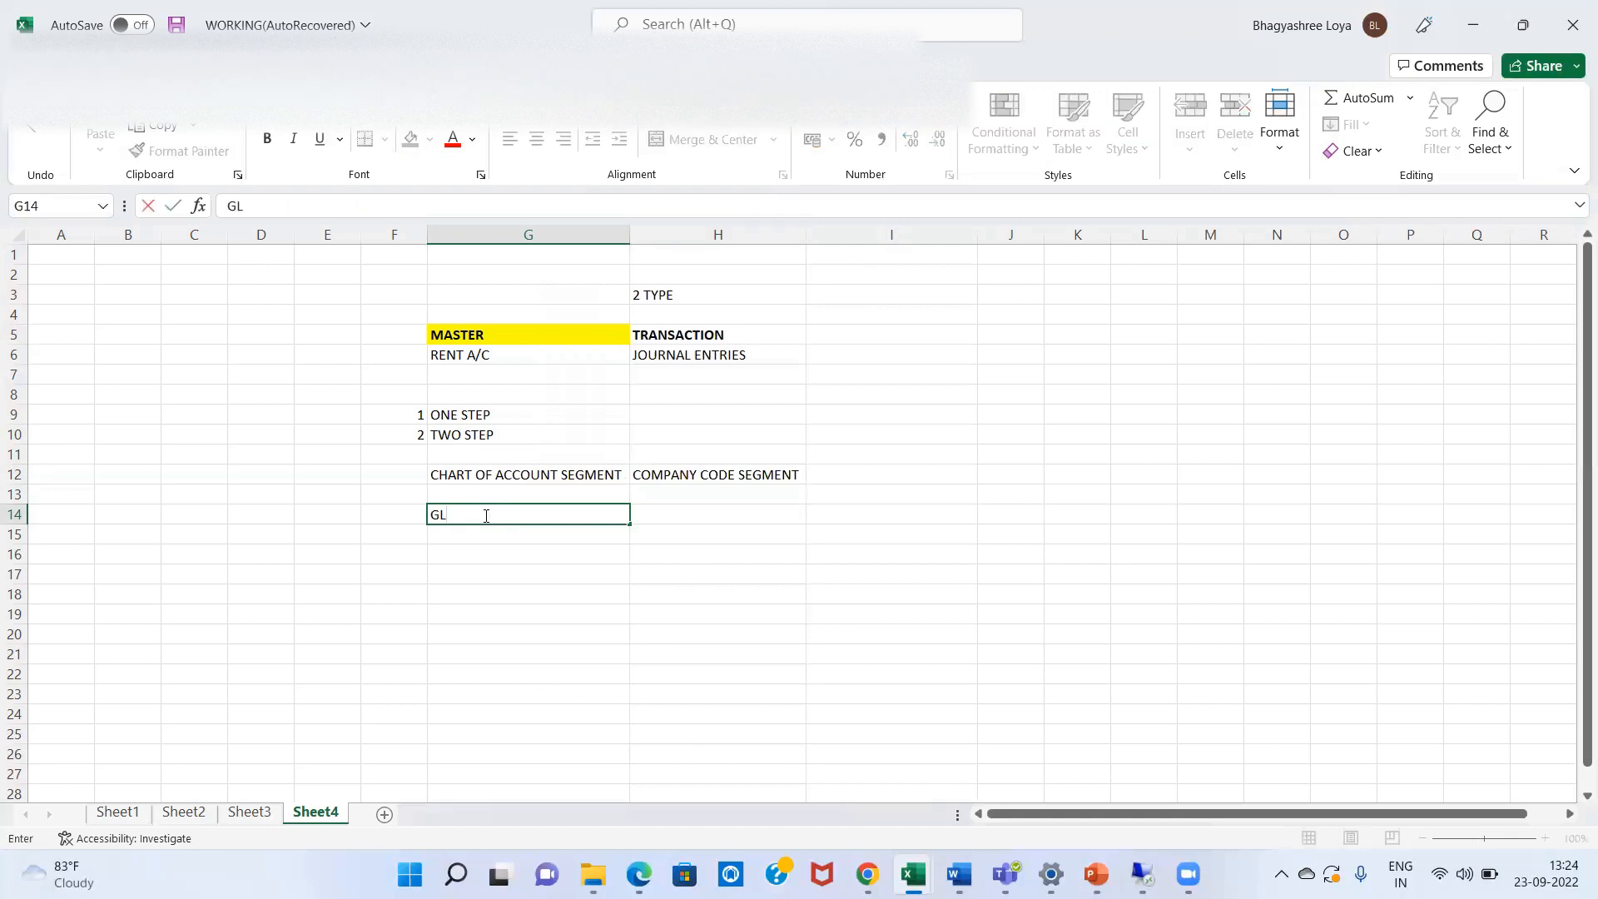
type(" A/C NO")
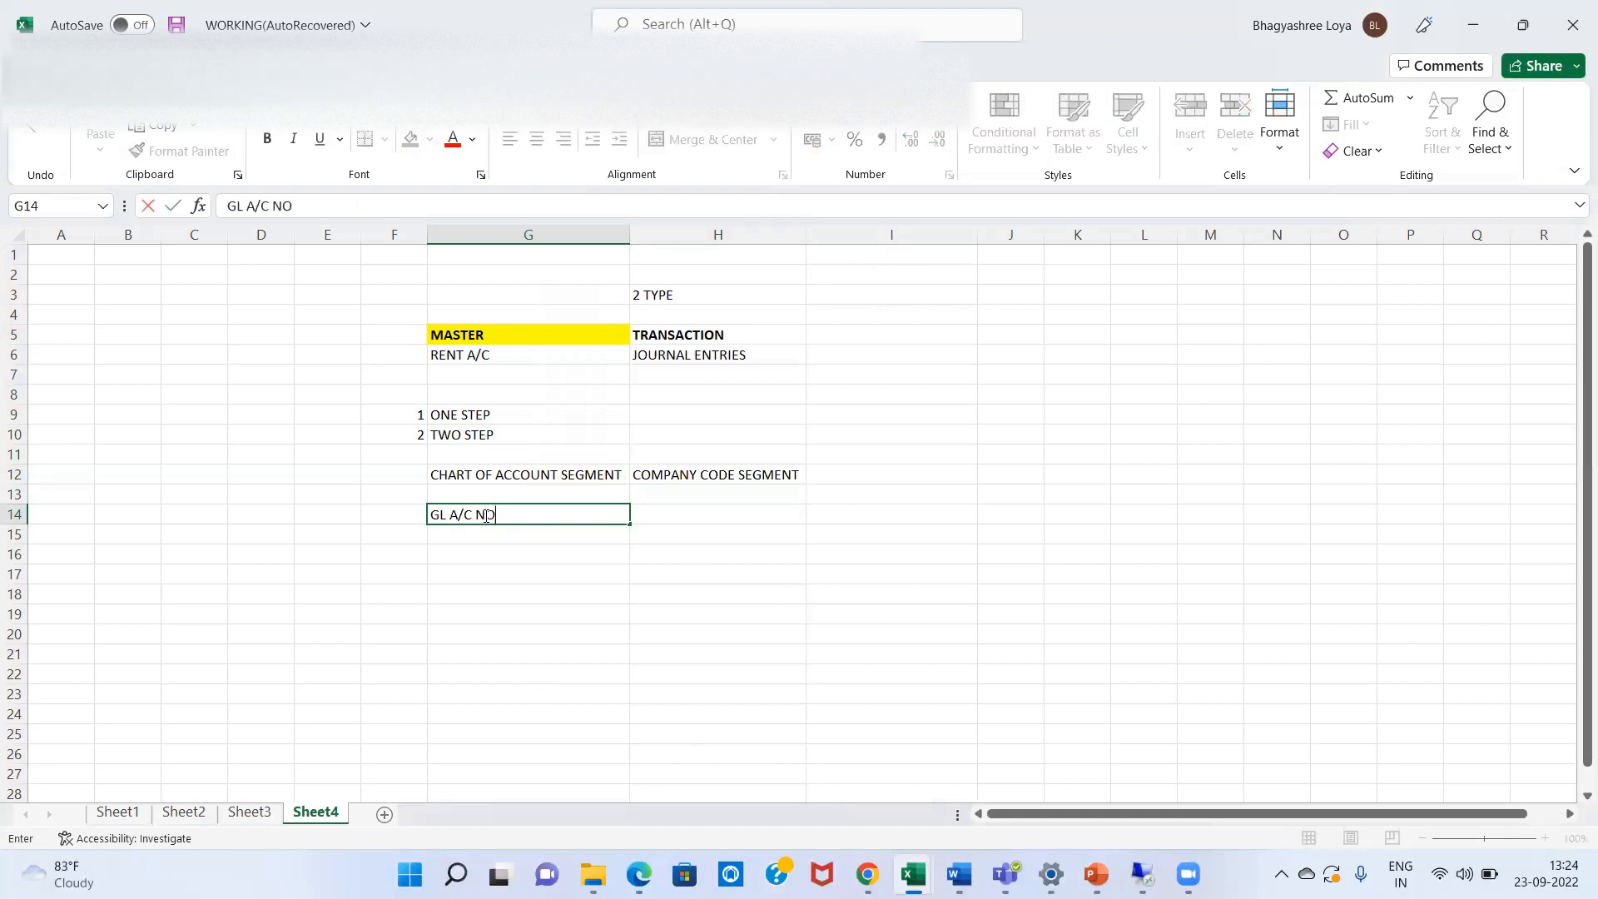
key("Return")
type("GL NAME")
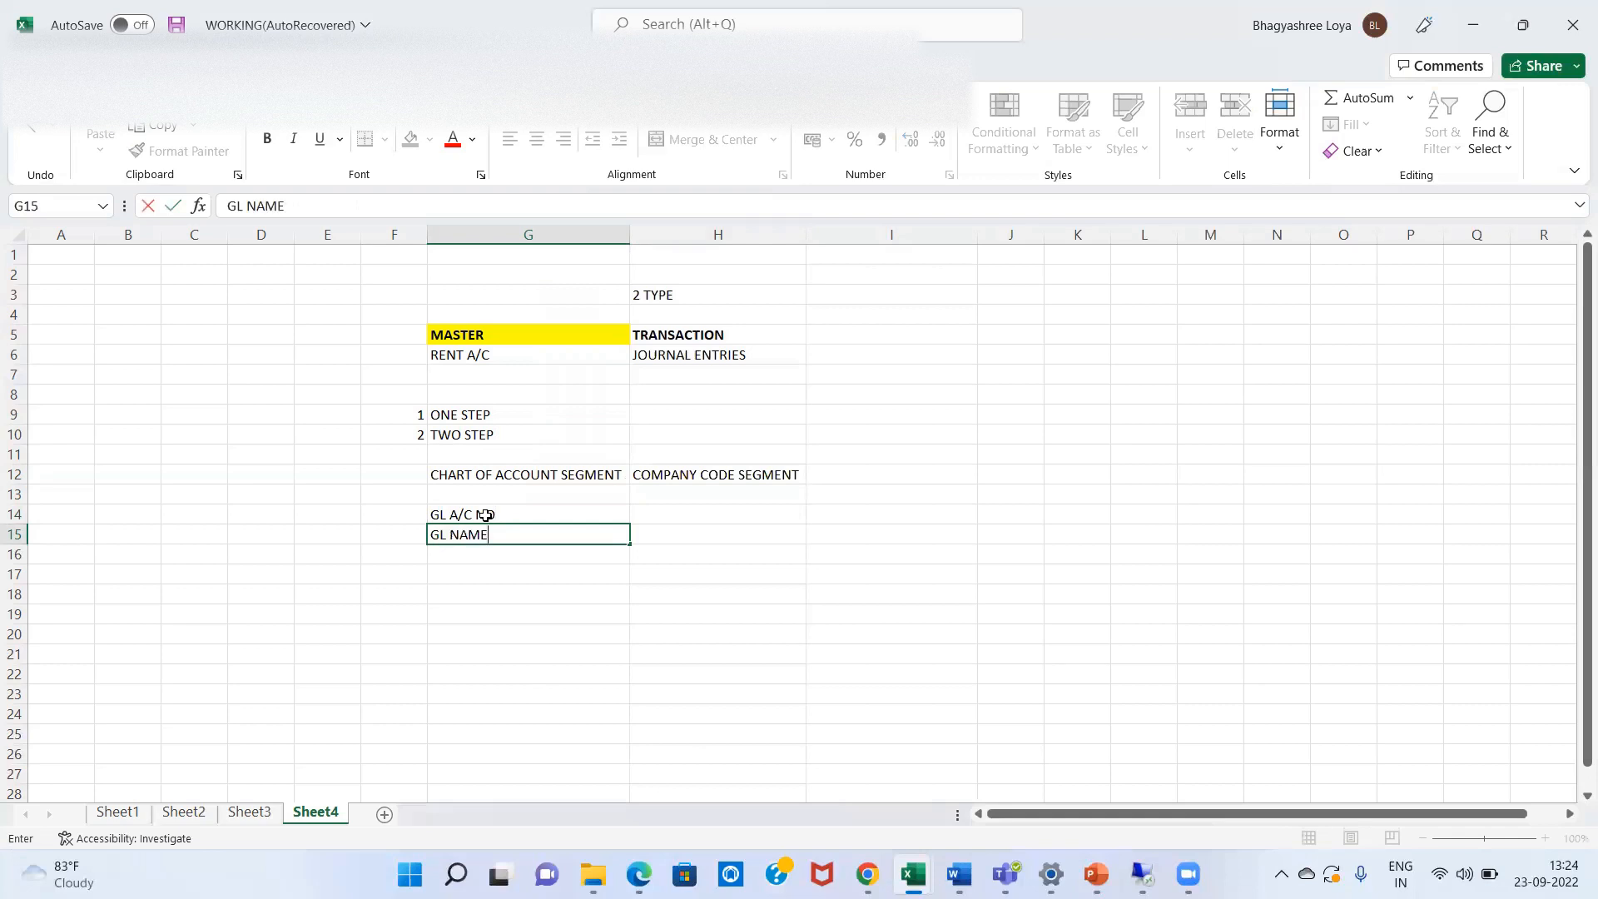
key("Return")
type("A/C GROUP")
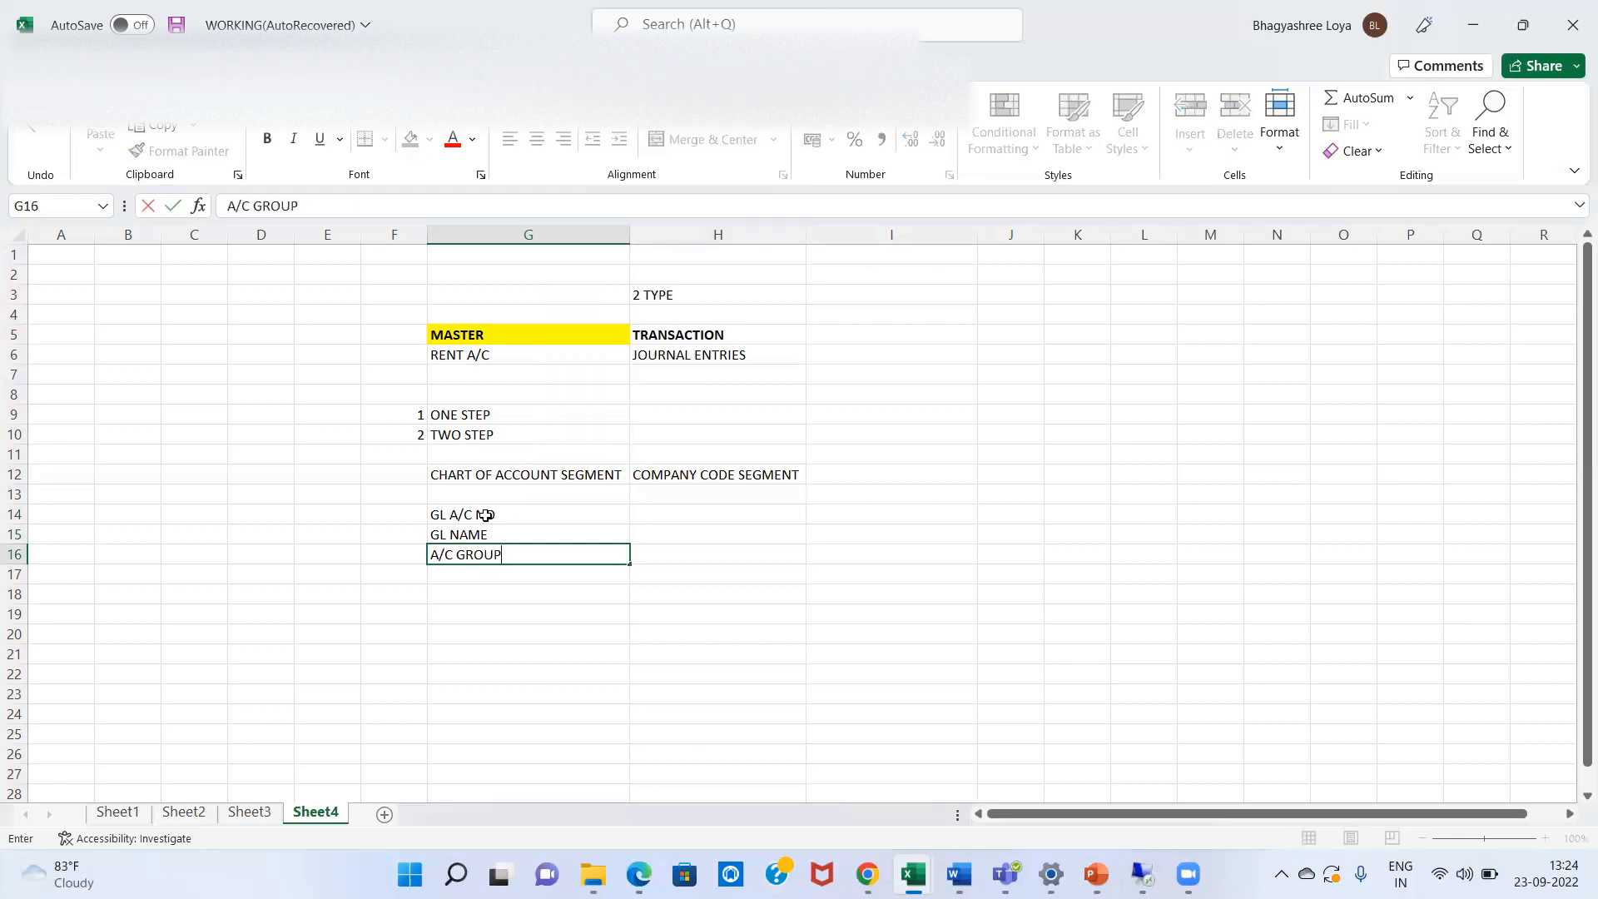
key("Return")
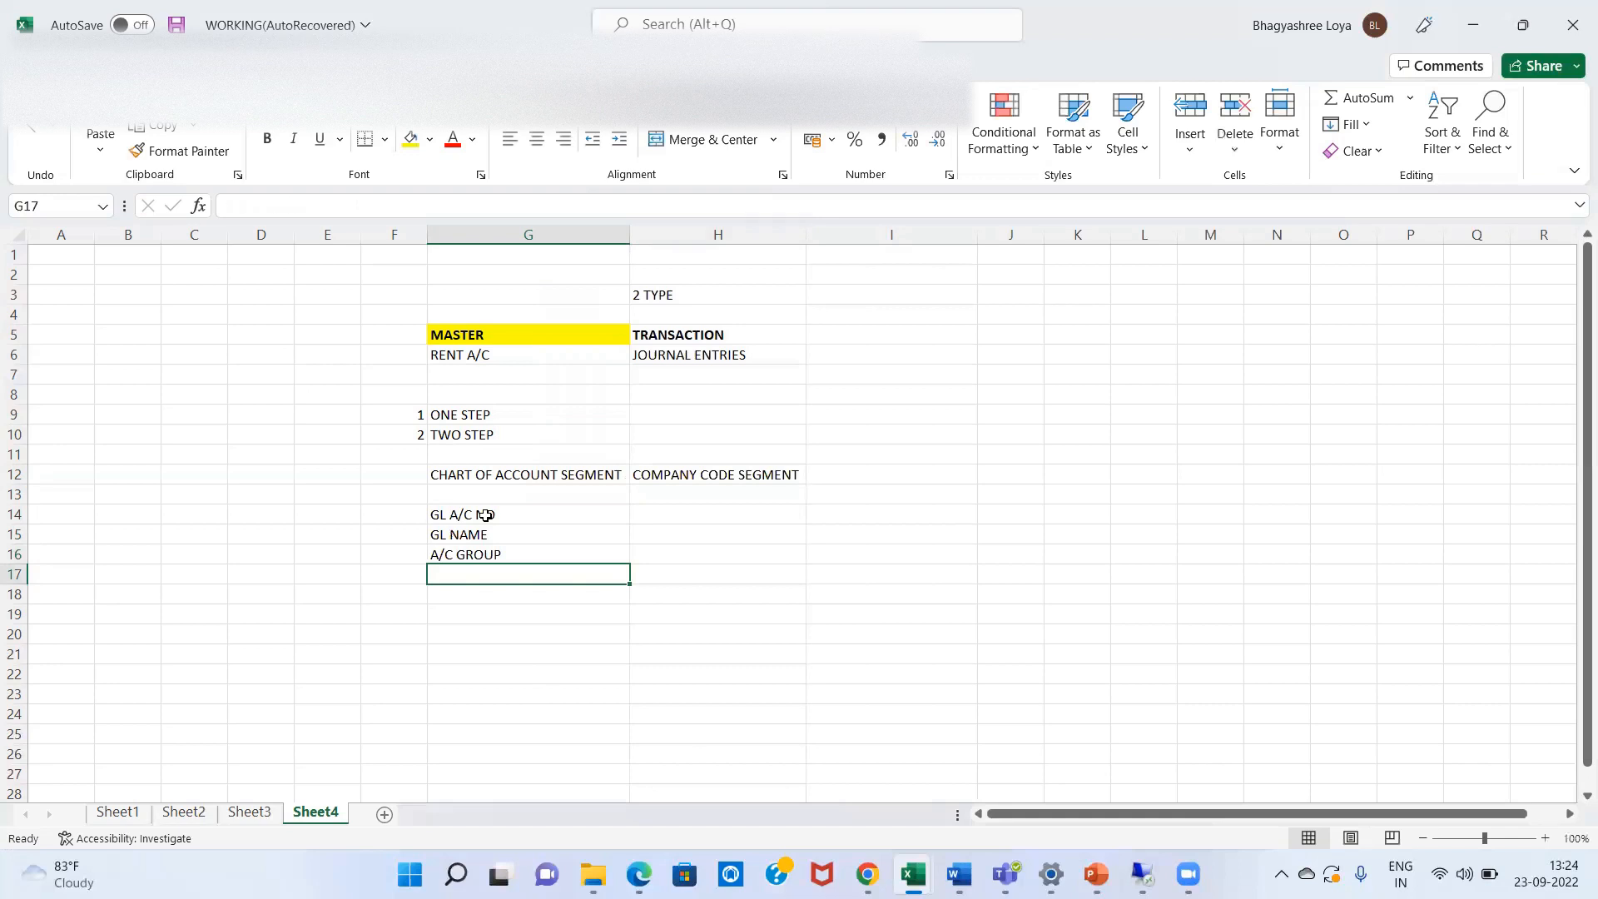
type("SHORT TEXT")
key("Tab")
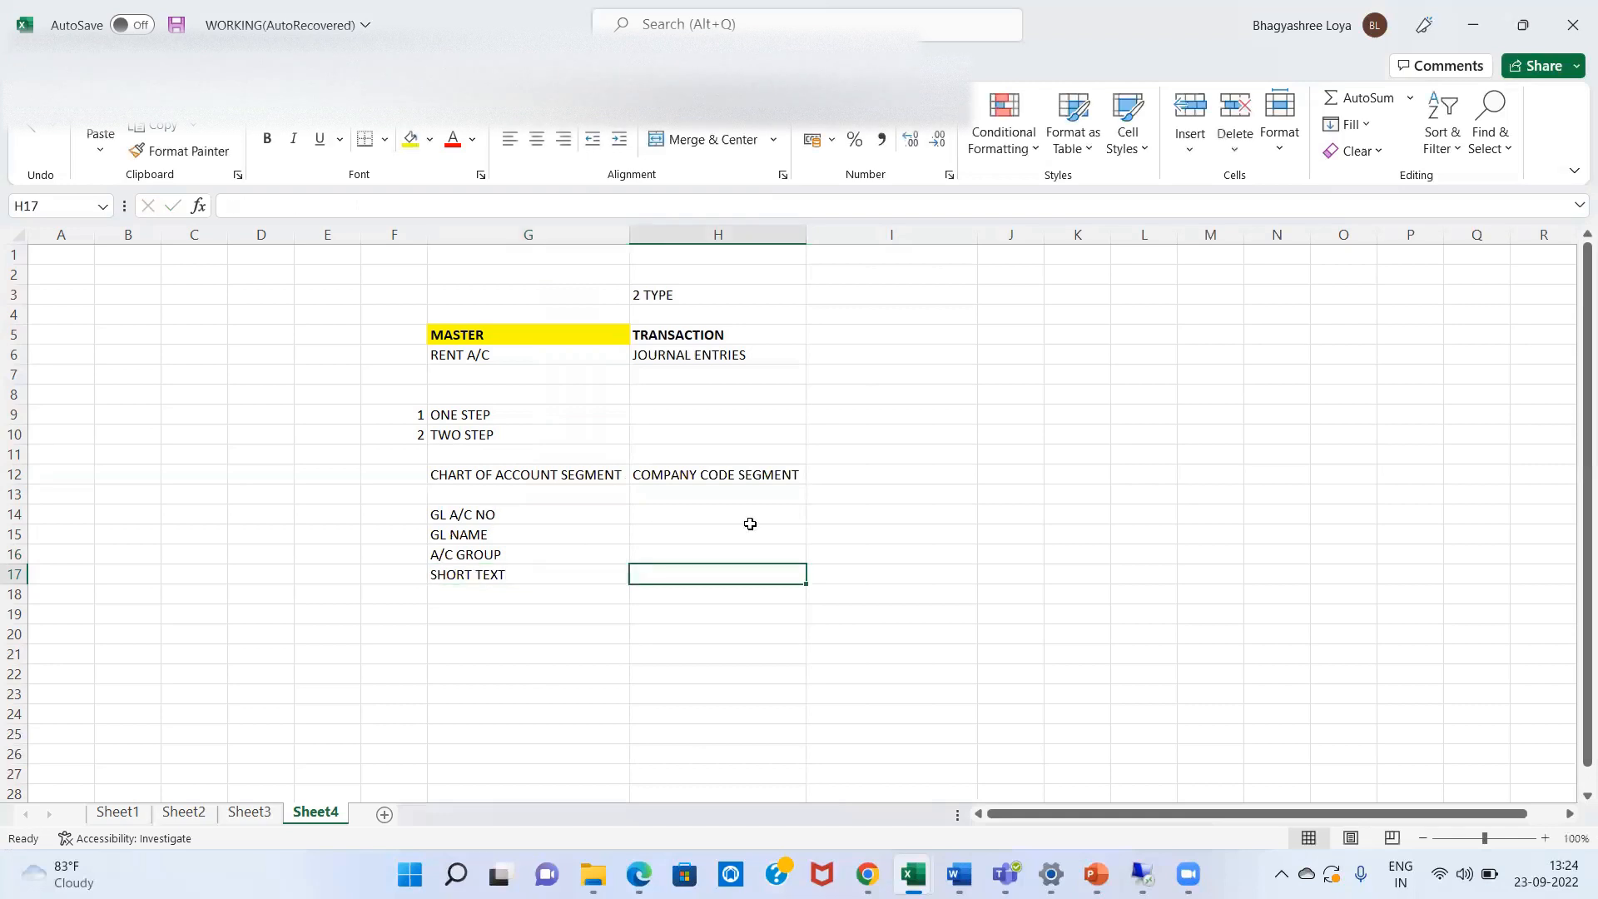
- Enter A/C CURRENCY in H14 and LINE ITEM DISPLAY in H15 under the company code segment
left_click(675, 512)
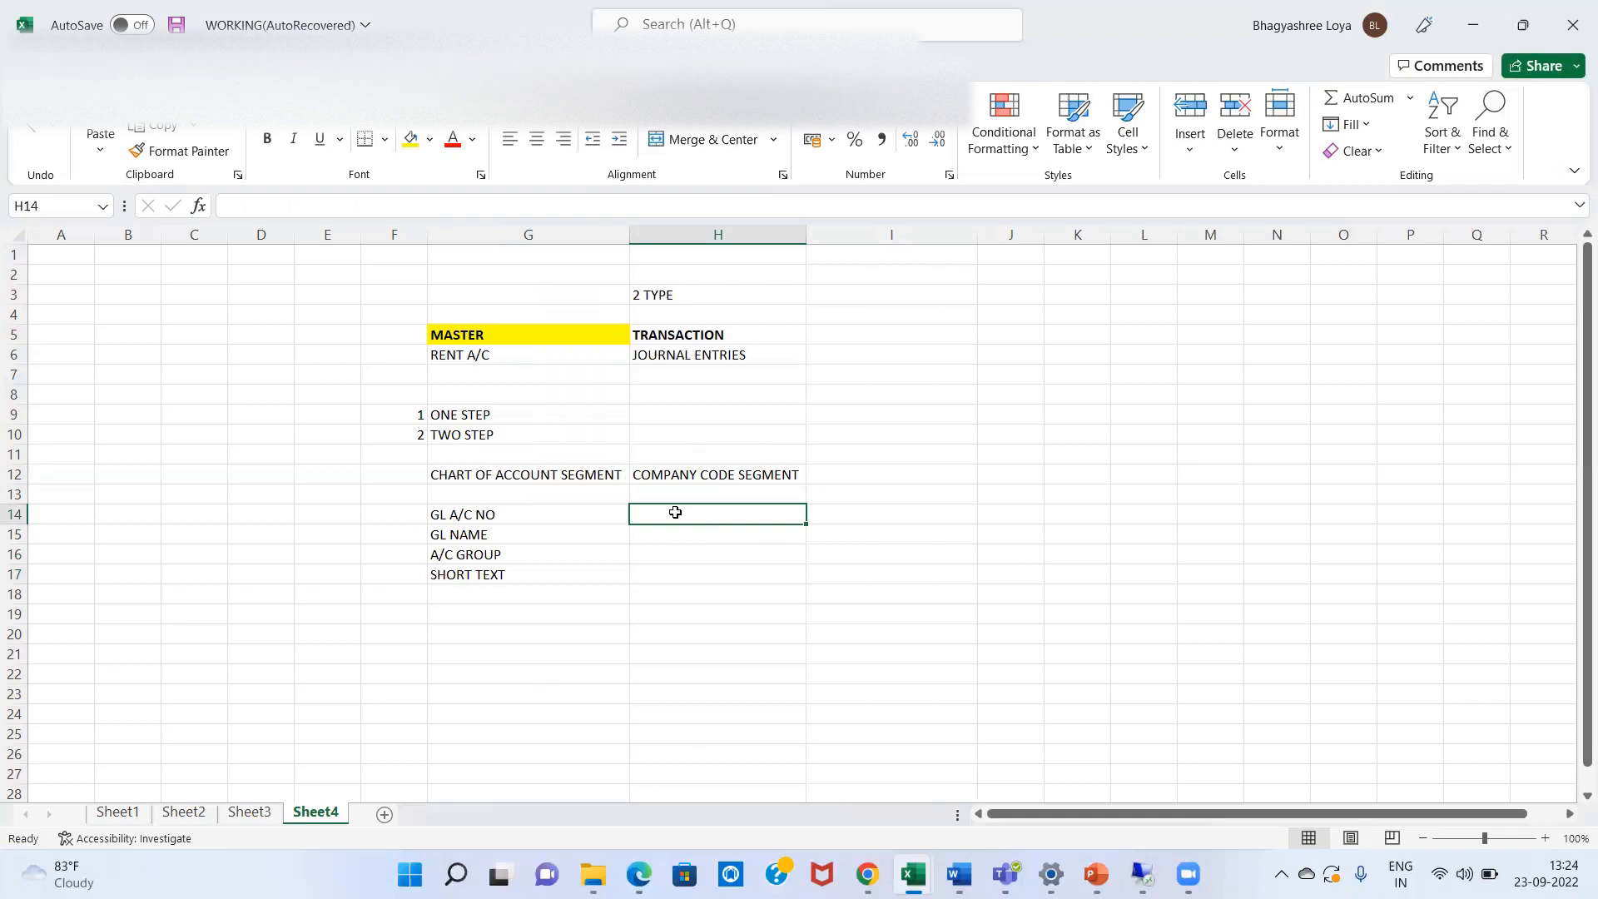
type("A/C C")
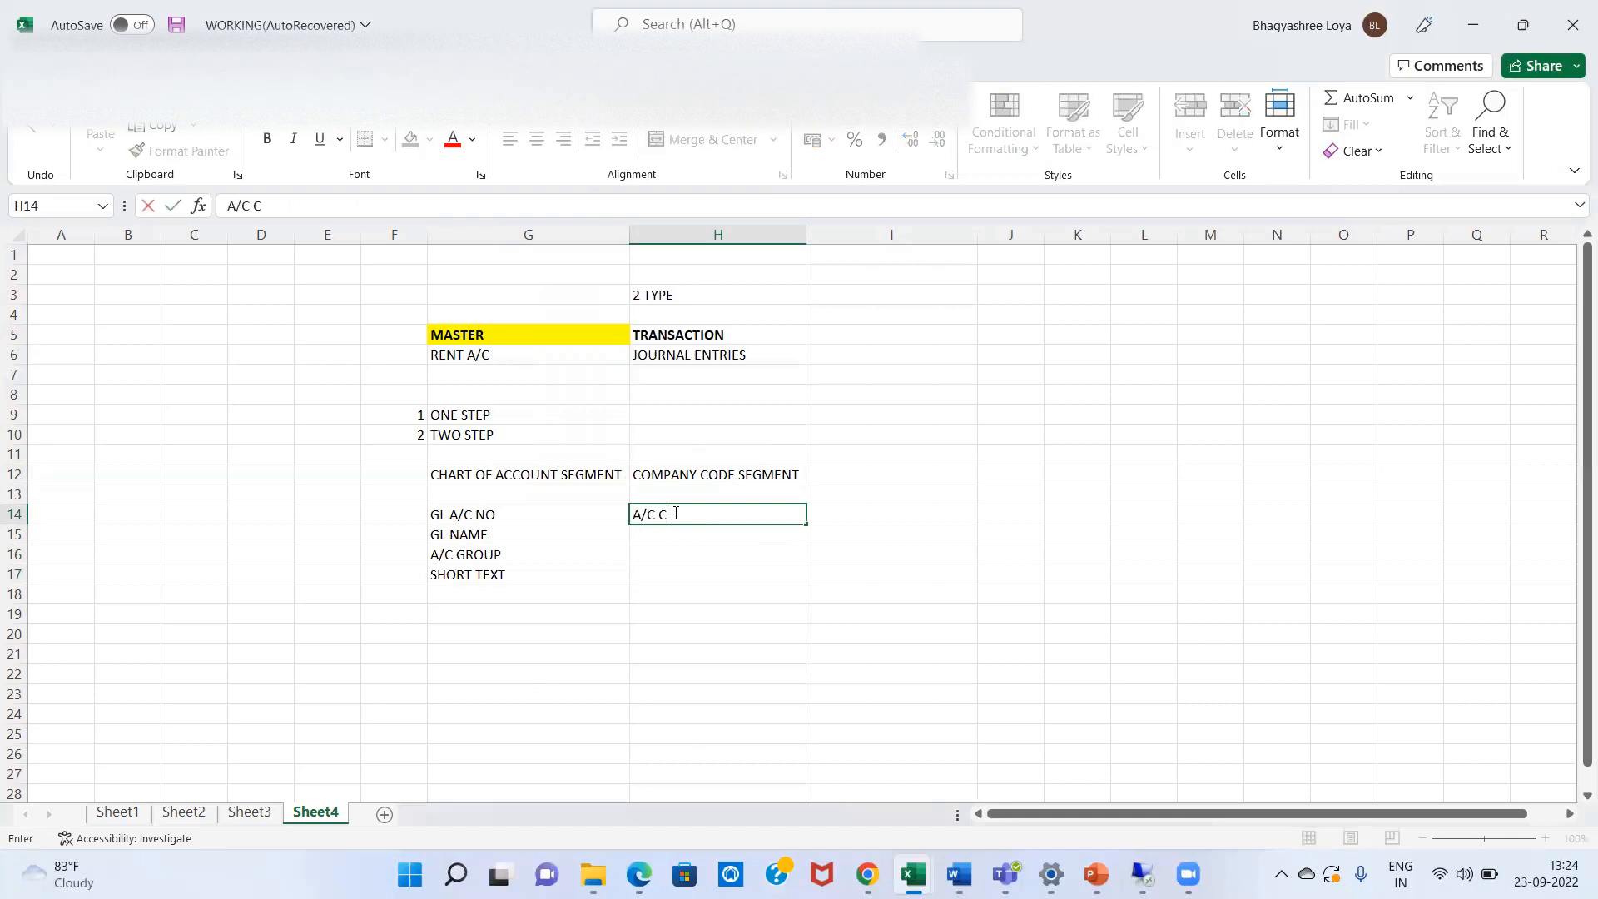
type("URRENCY")
key("Return")
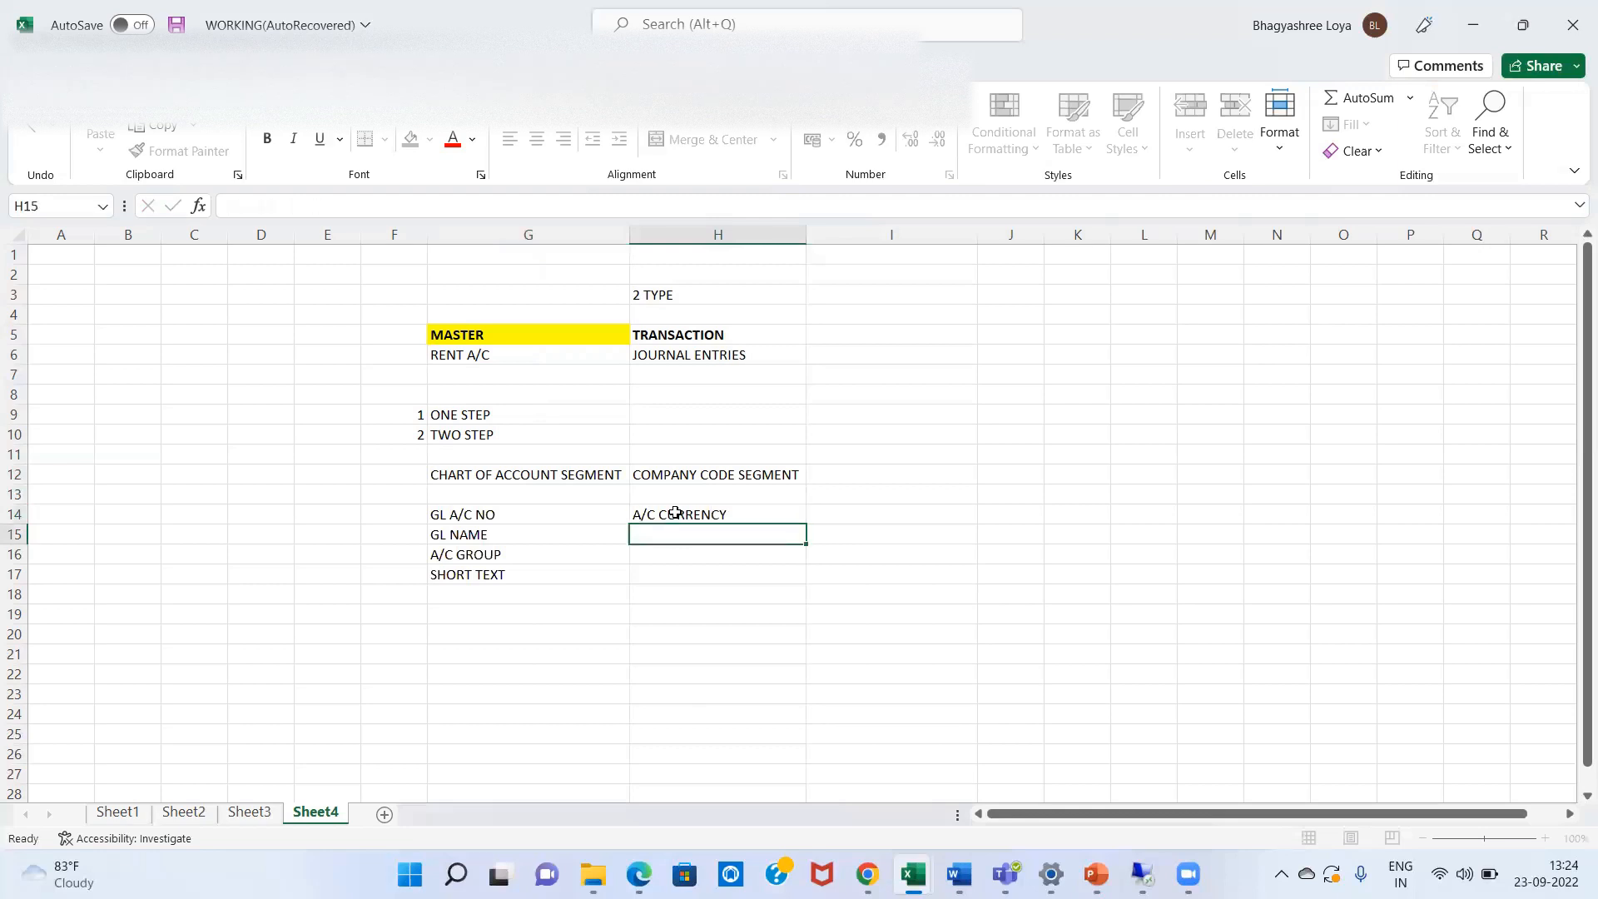
type("LINE ITEM ")
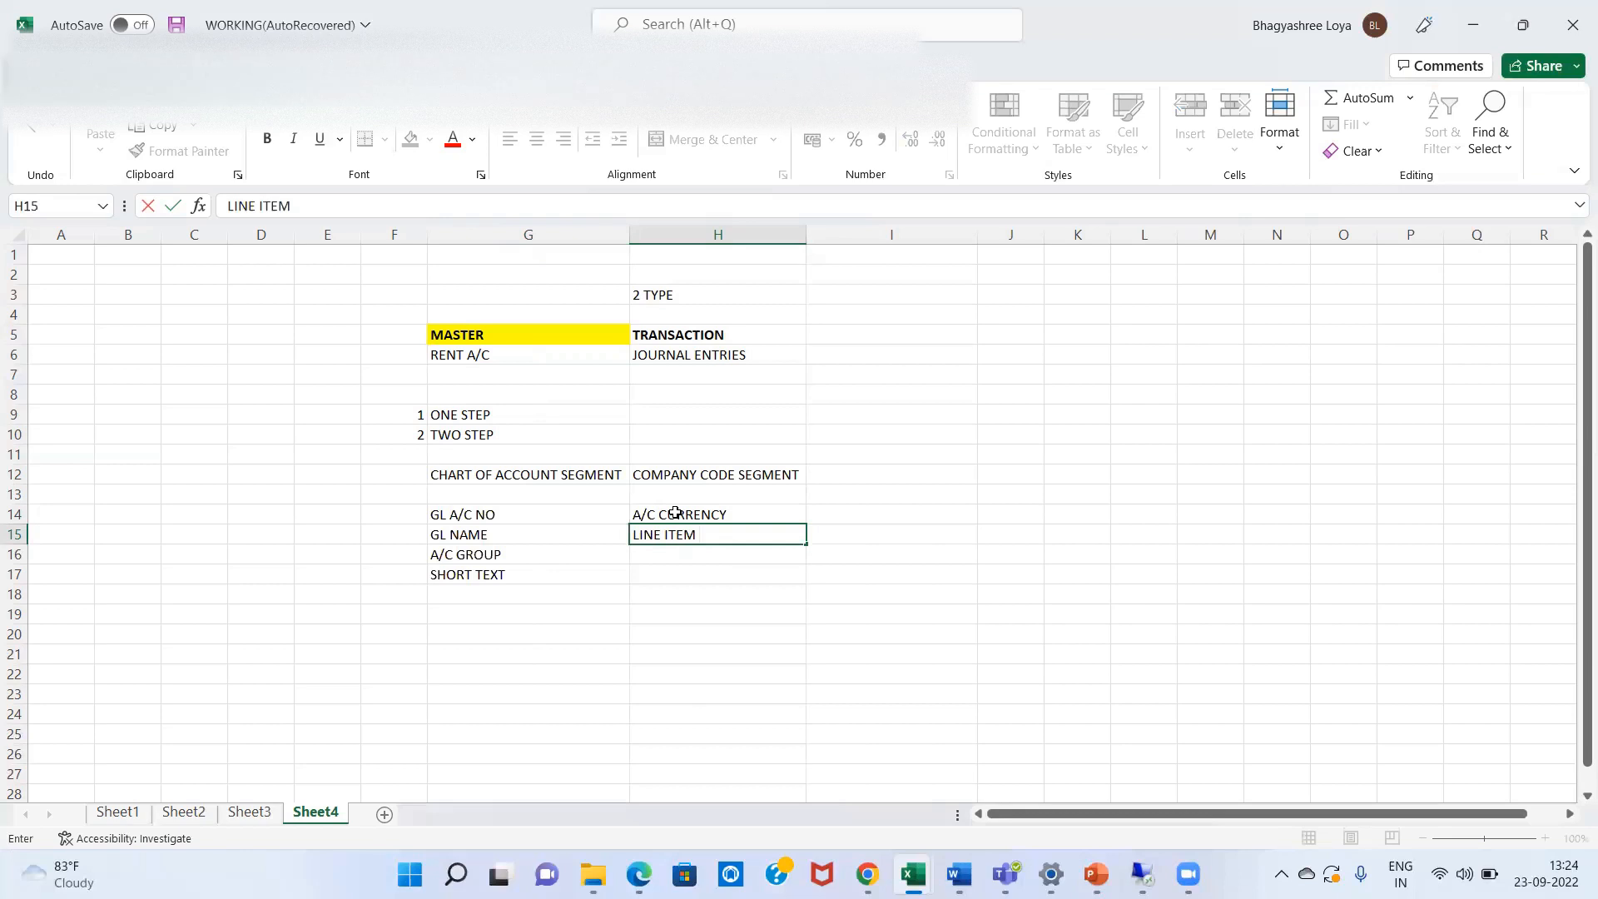
type("DISPLAY")
key("Return")
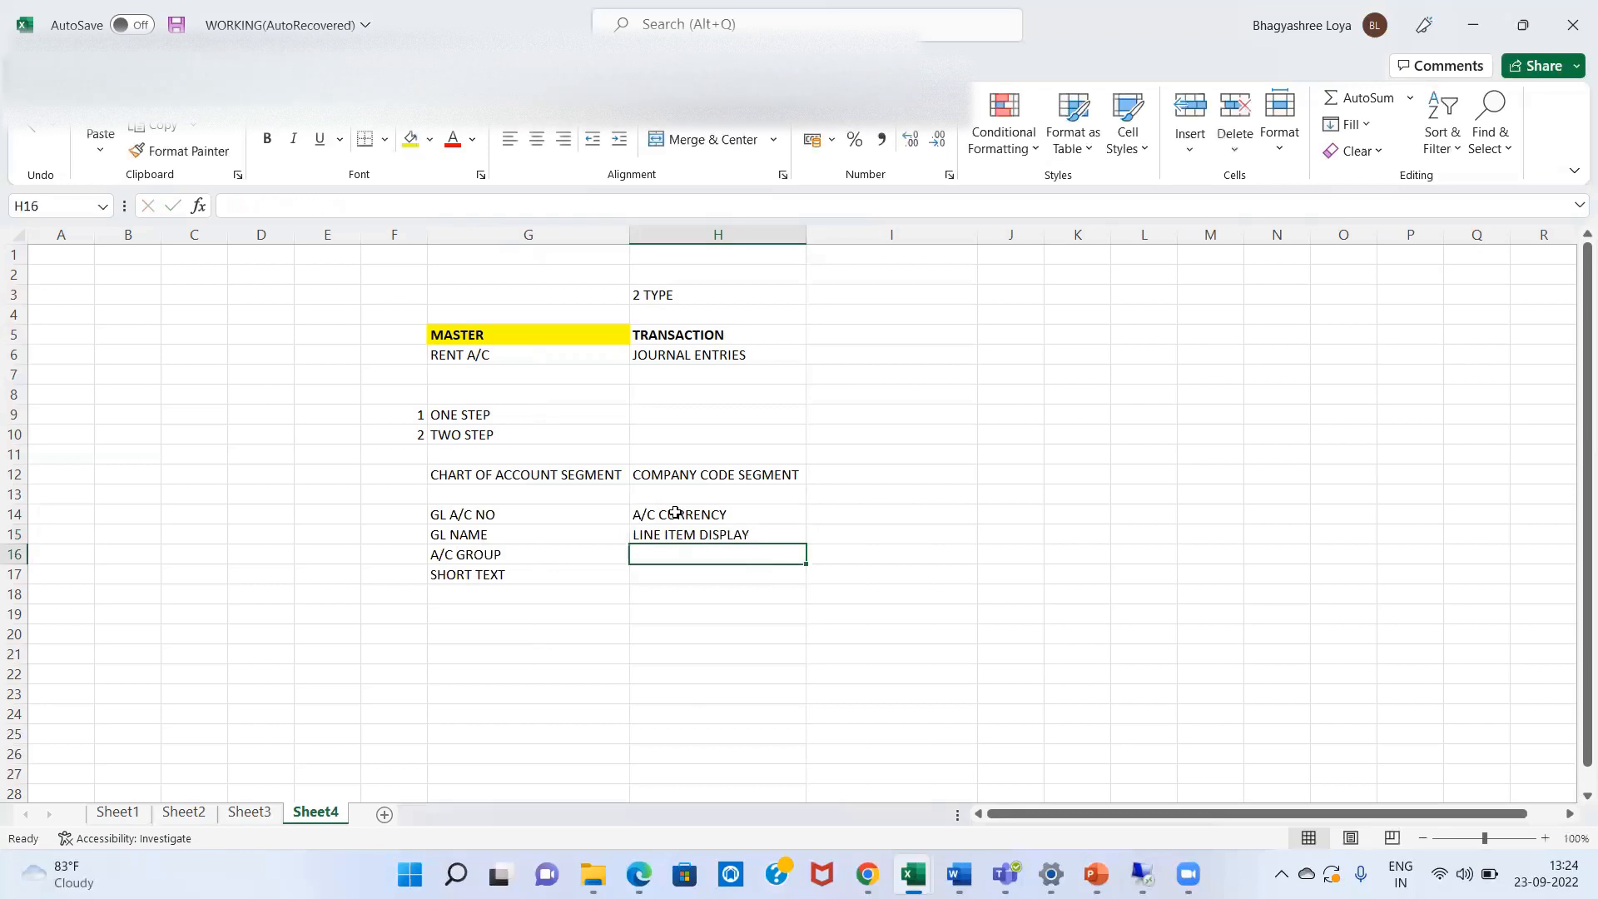
- Continue the company code segment list with SHORT KEY in H16, FIELD STATUS GROUP in H17 and OPEN LINE ITEMS in H18
type("SHORT KEY")
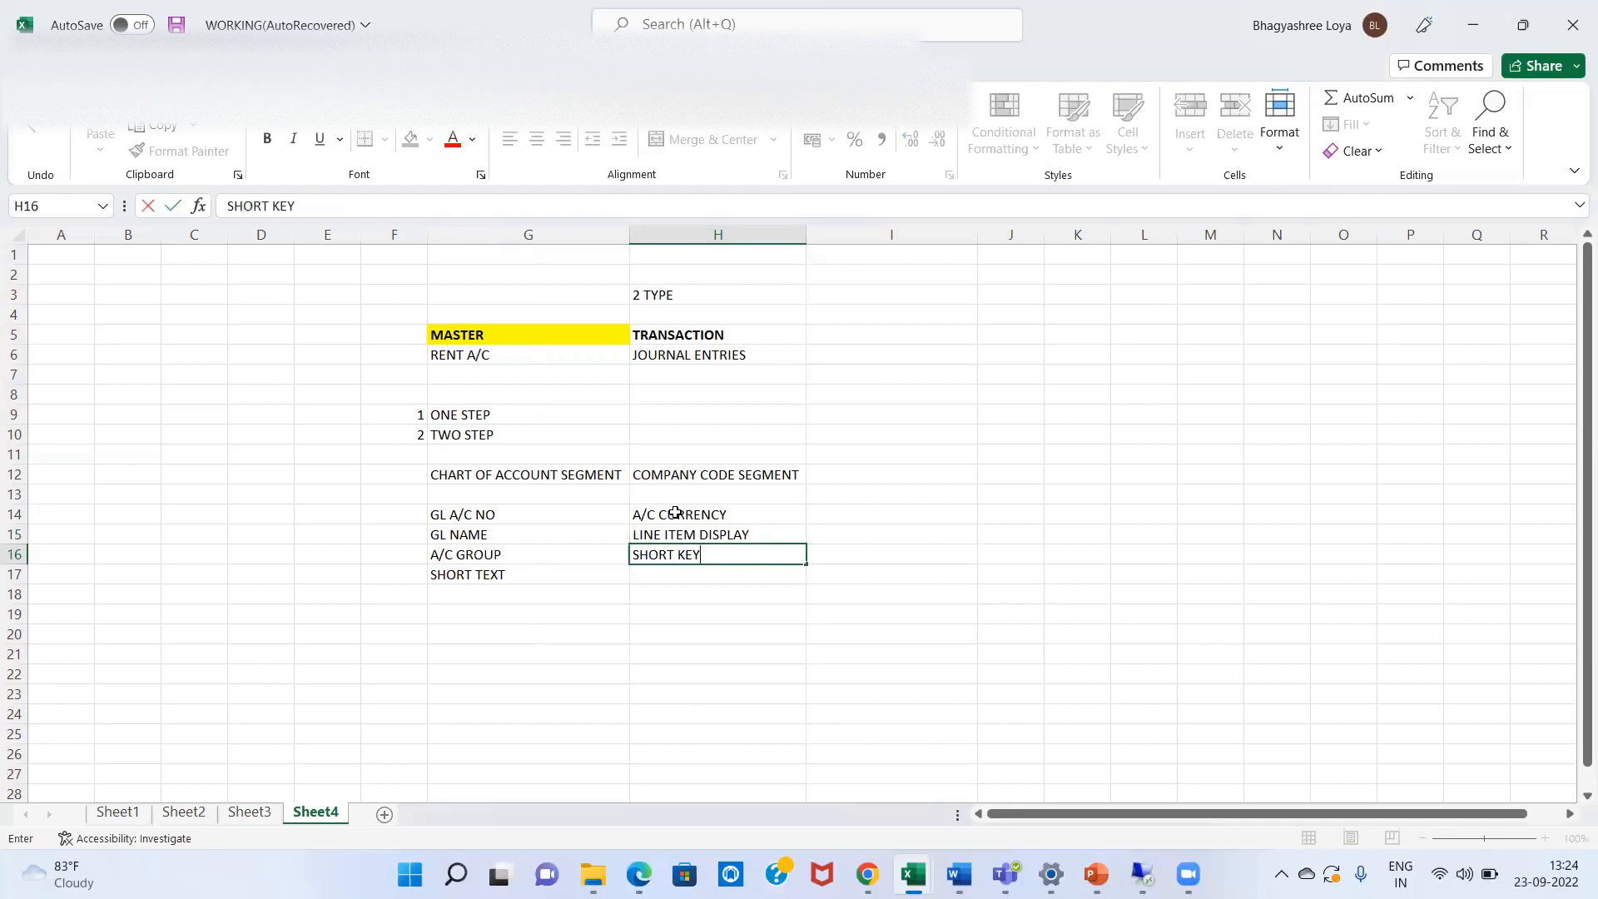
key("Return")
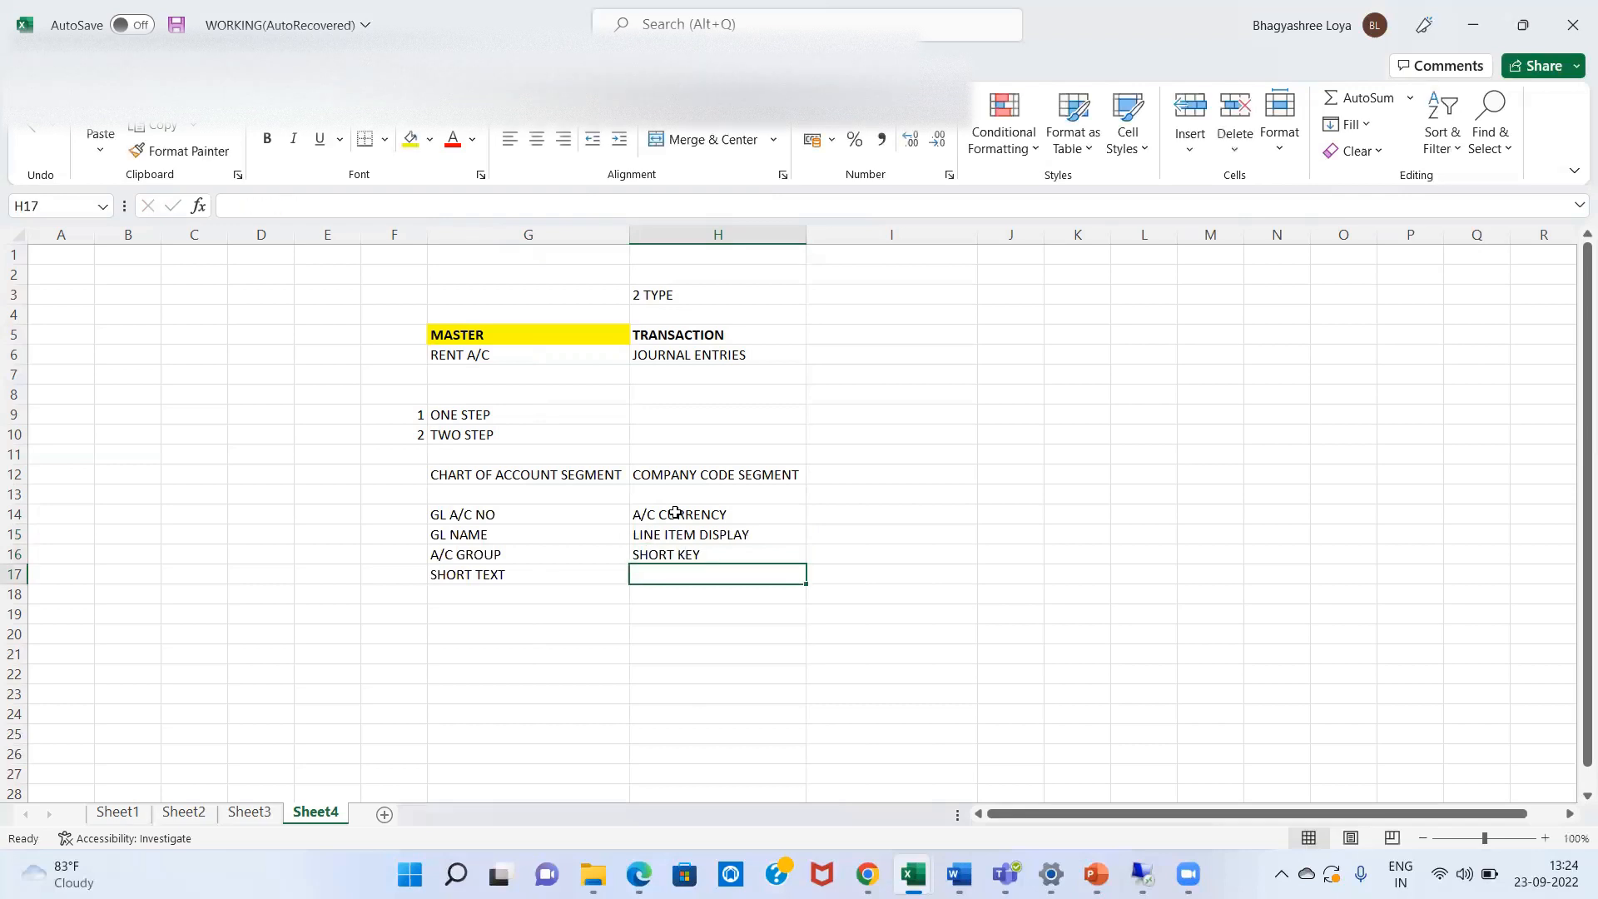
type("FIELD ")
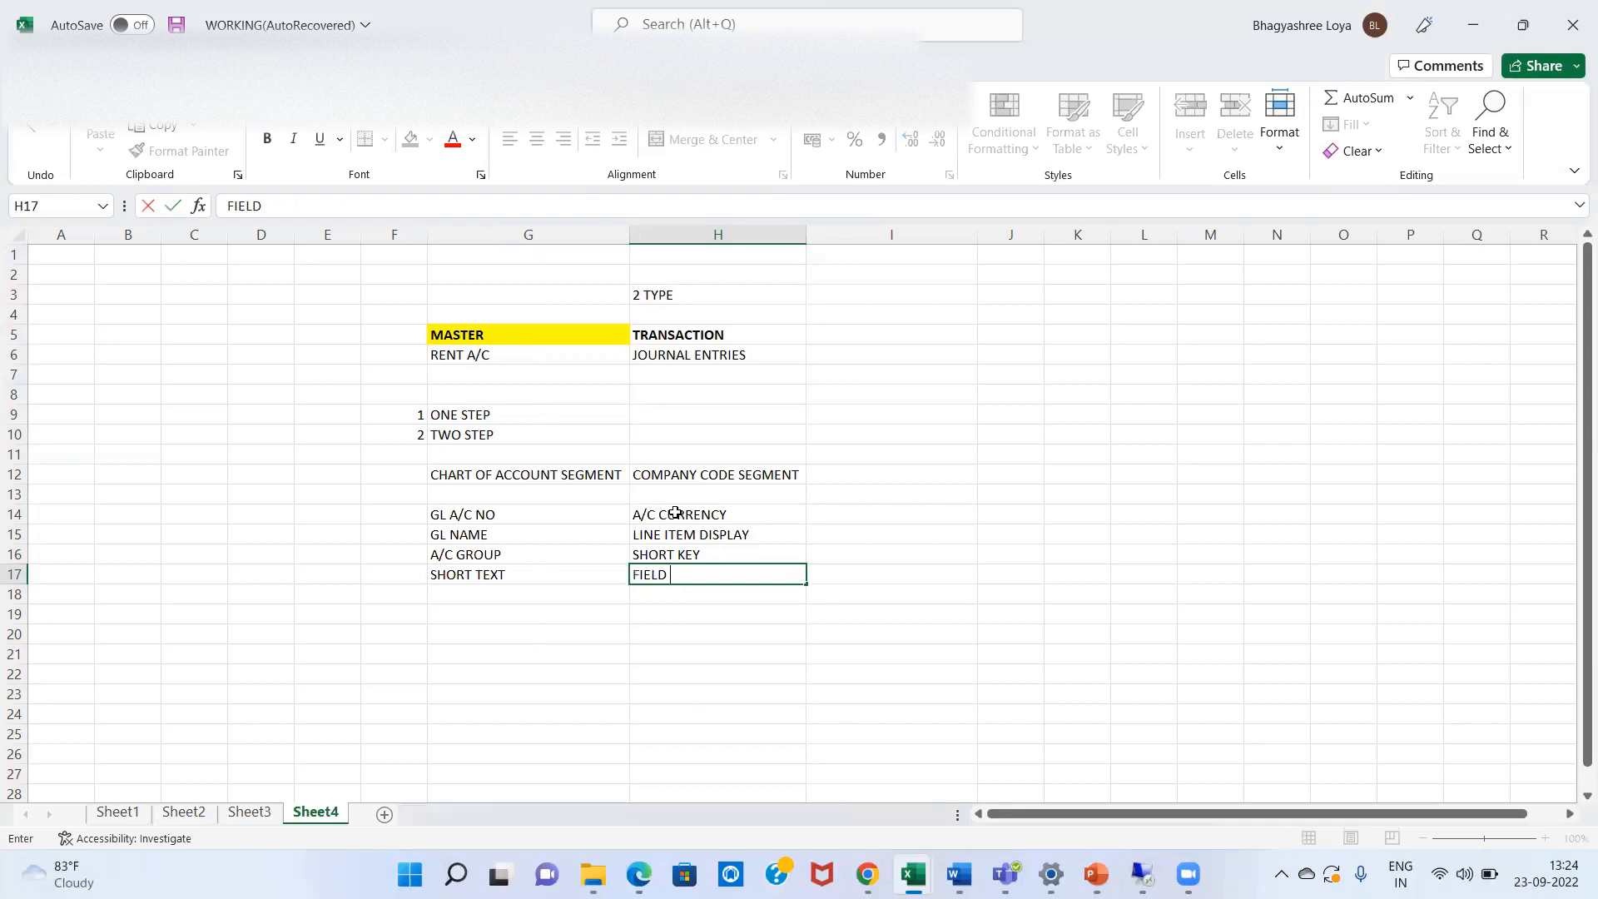
type("STATUS GROUP")
key("Return")
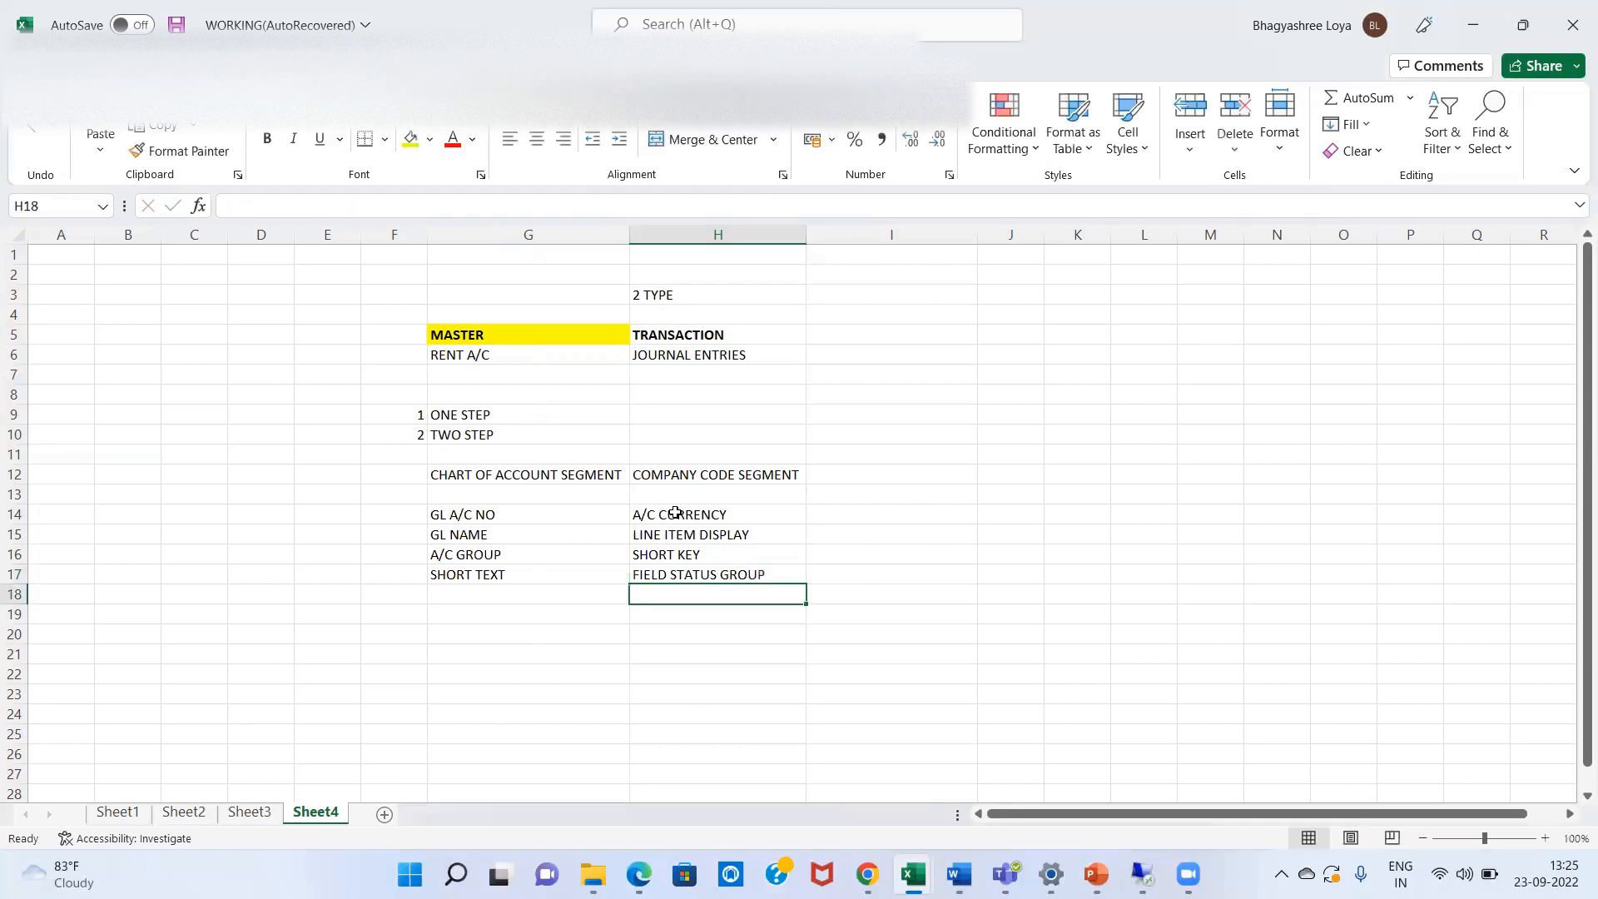
type("OP")
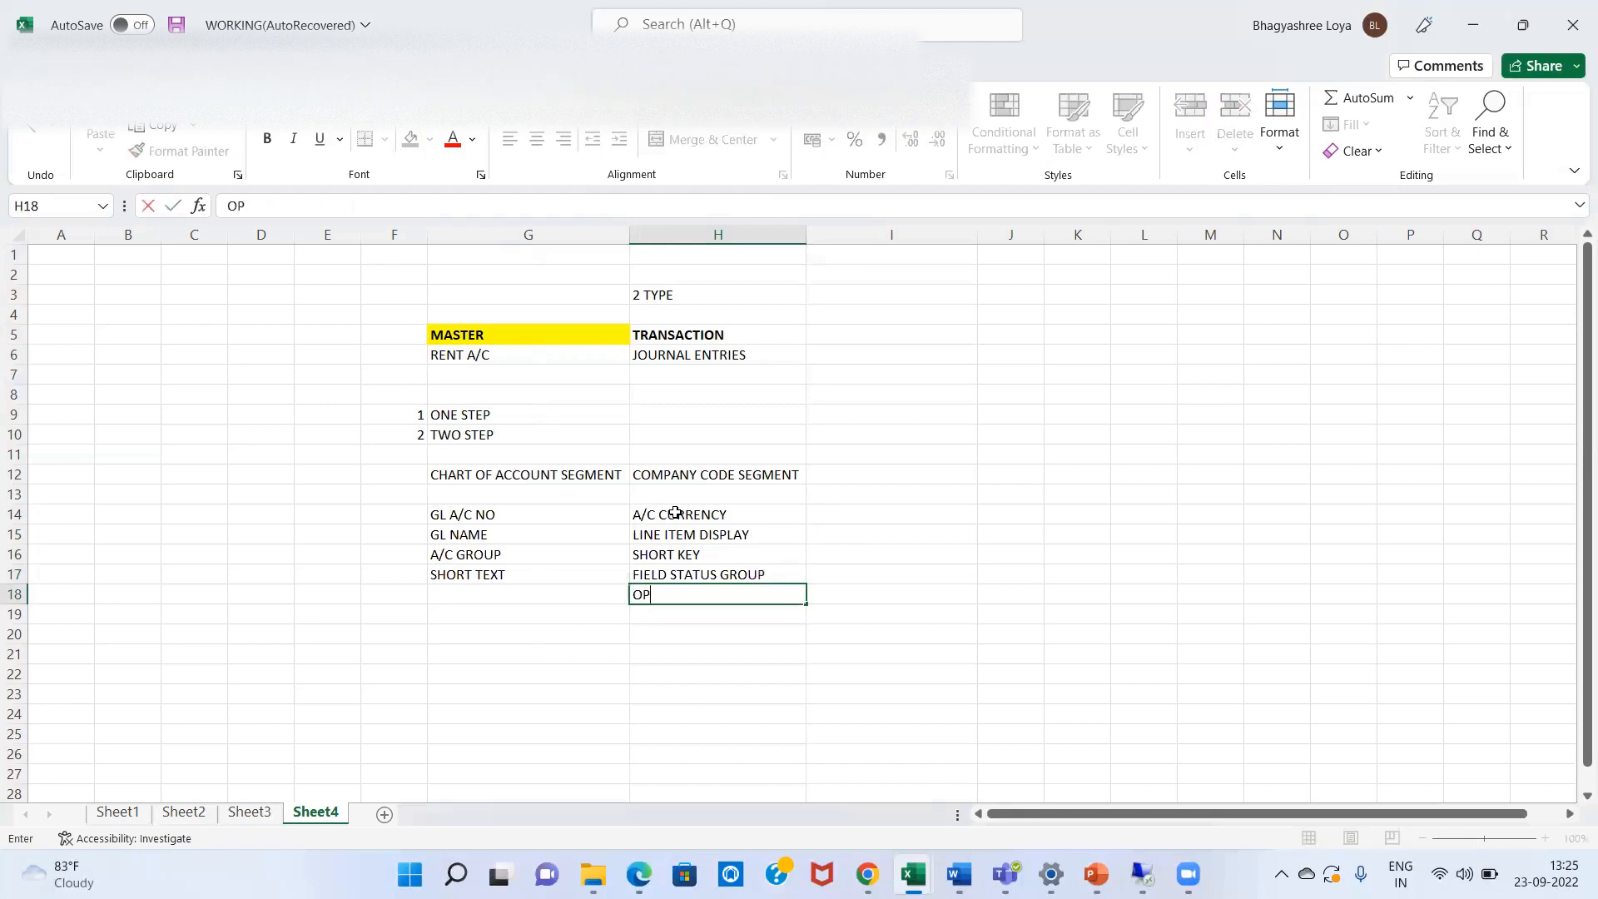
type("EN L")
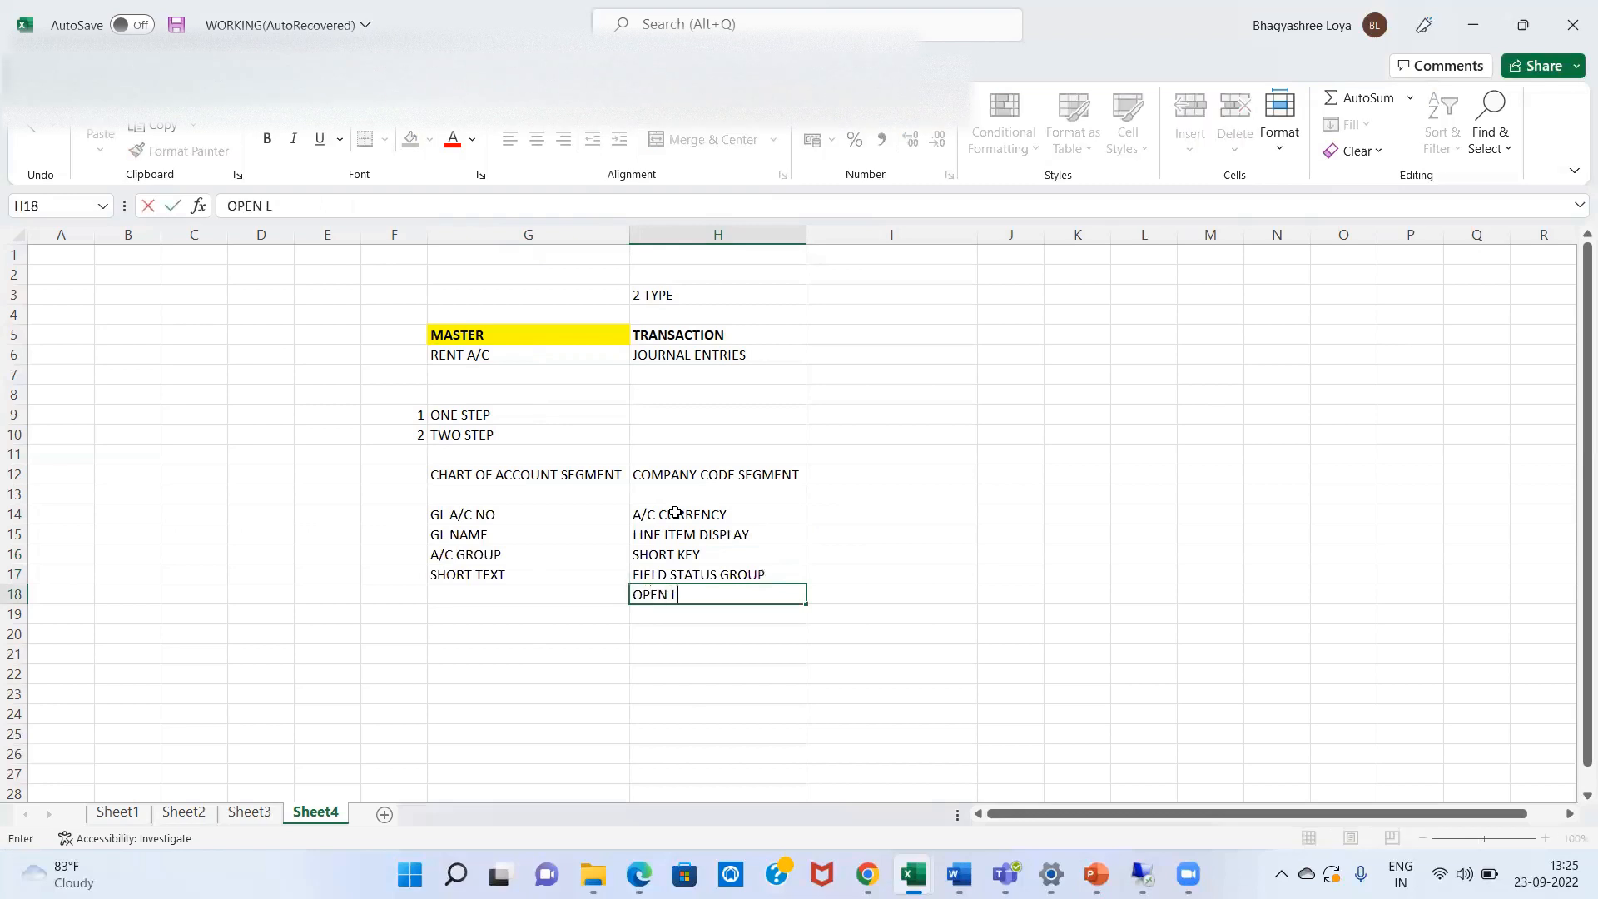
type("INE")
type(" ITEMS")
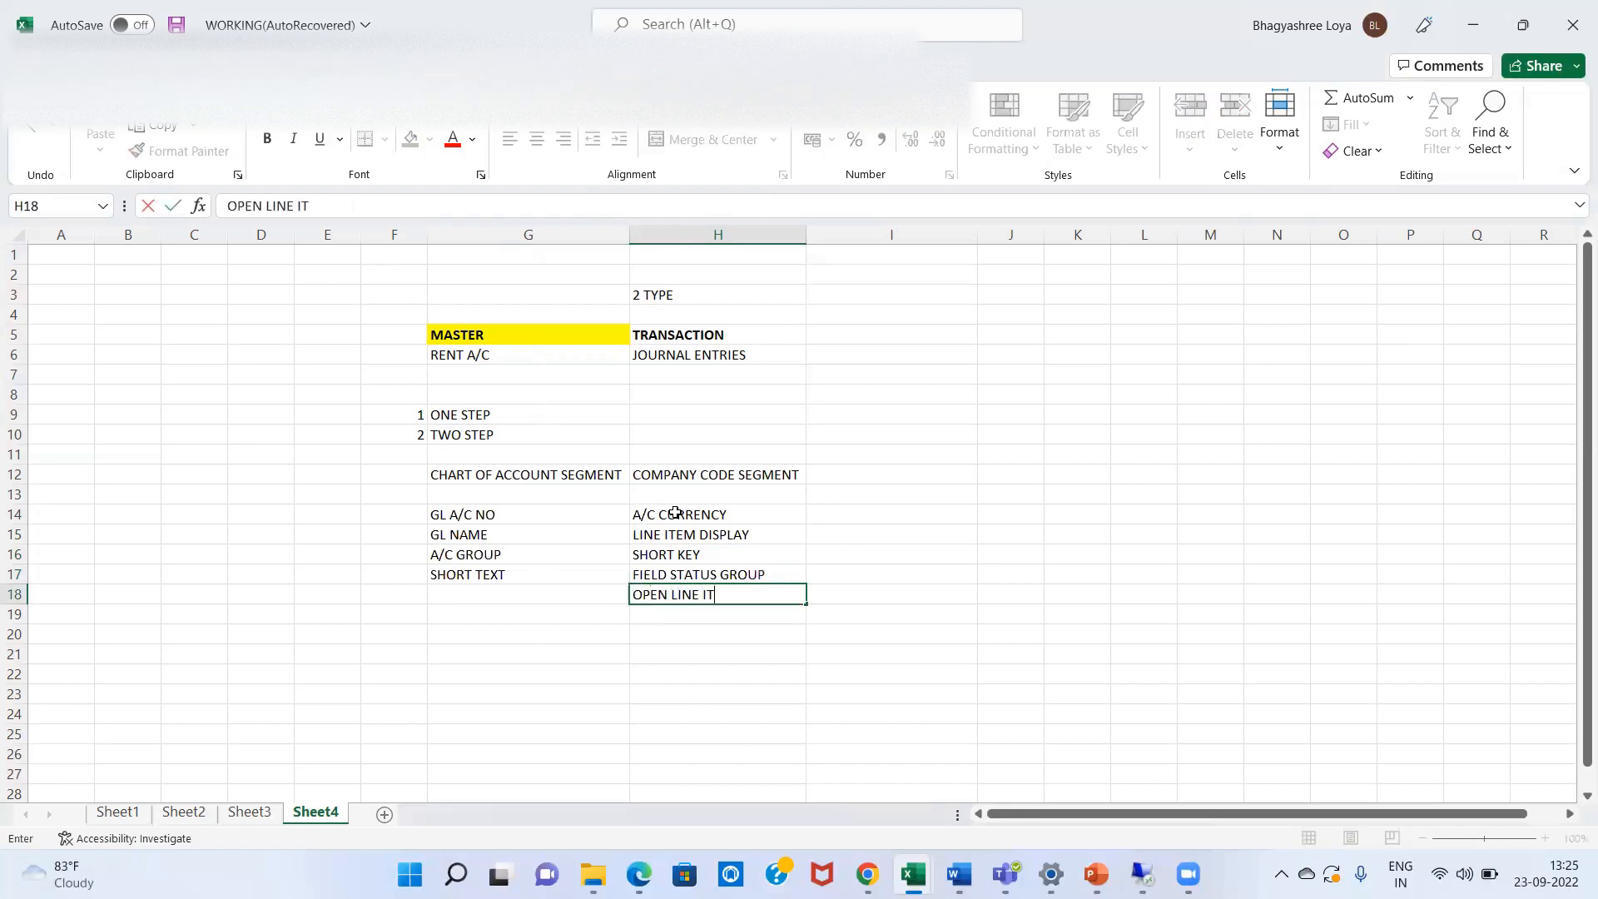
key("Return")
key("Up")
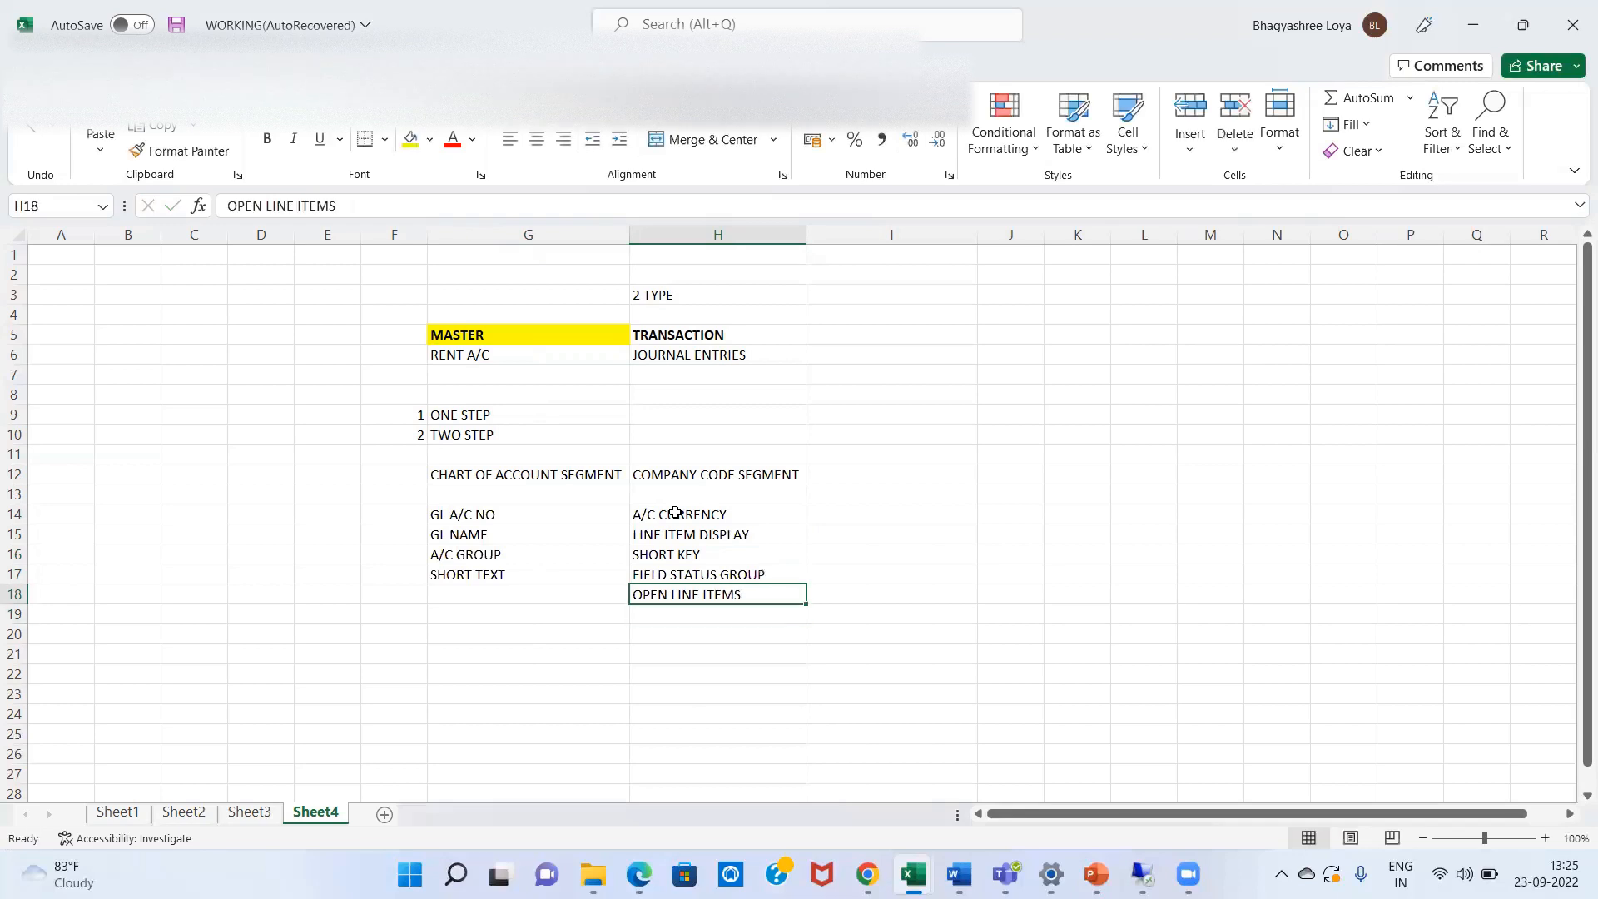
- Review the ONE STEP entry in G9 and go down to the chart of account segment heading in G12
key("Left")
key("Left")
key("Up")
key("Up")
key("Up")
key("Up")
key("Up")
key("Up")
key("Up")
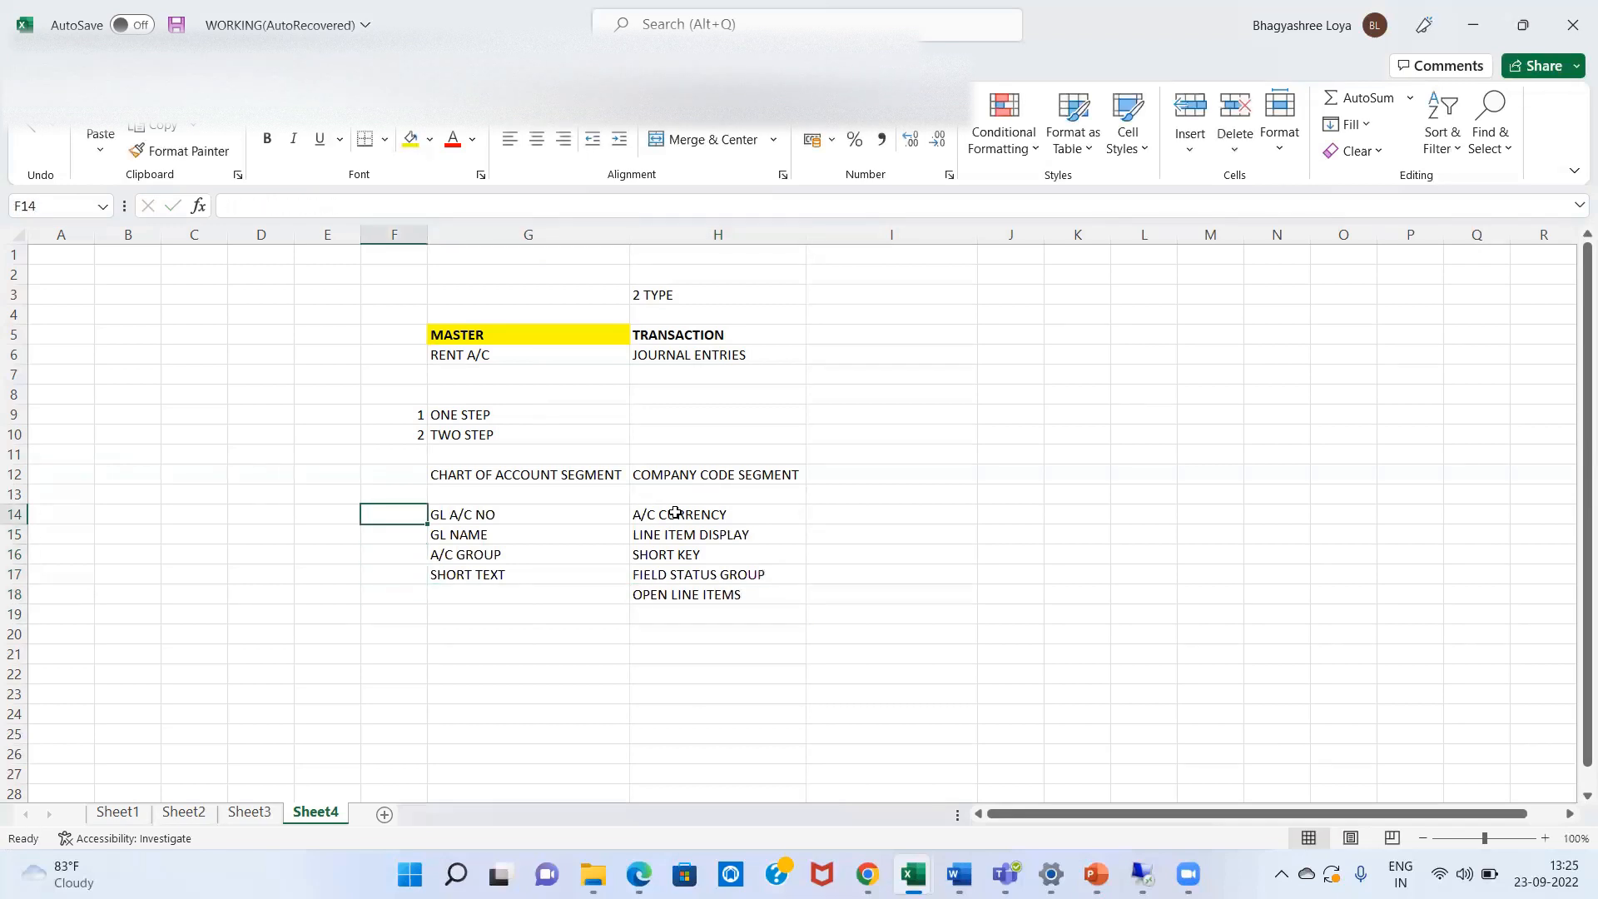
key("Up")
key("Right")
key("Up")
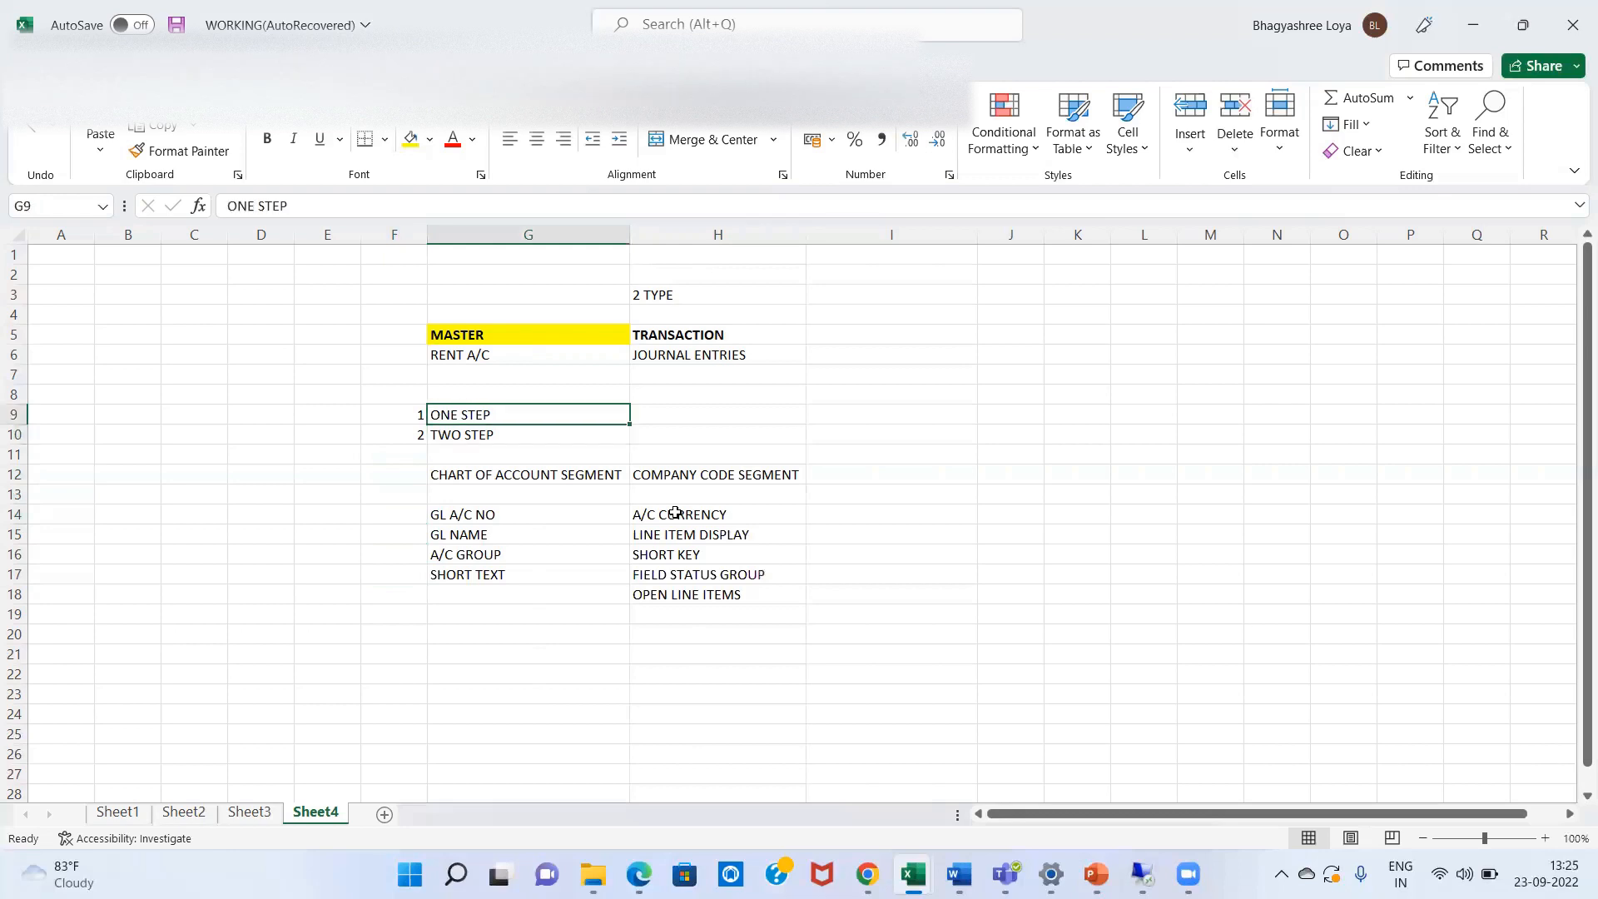
key("Down")
key("Down")
key("Down")
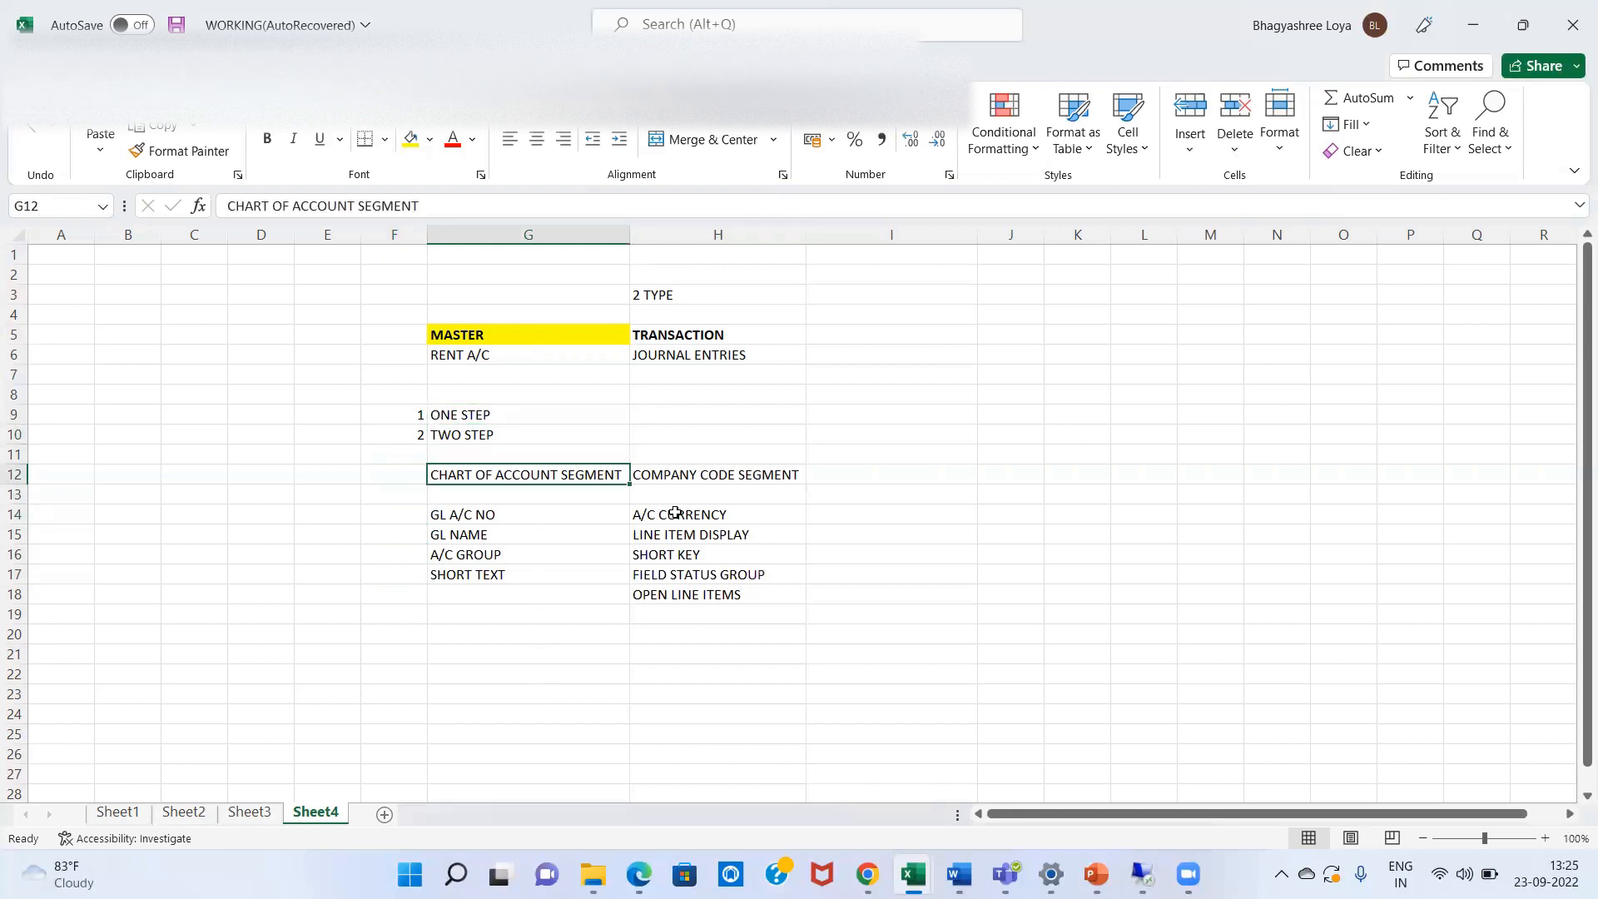
- Highlight both segment lists with their headings in G12:H19, and return to cell G12
key("shift+Right")
key("shift+Down")
key("shift+Down")
key("shift+Down")
key("shift+Down")
key("shift+Down")
key("shift+Down")
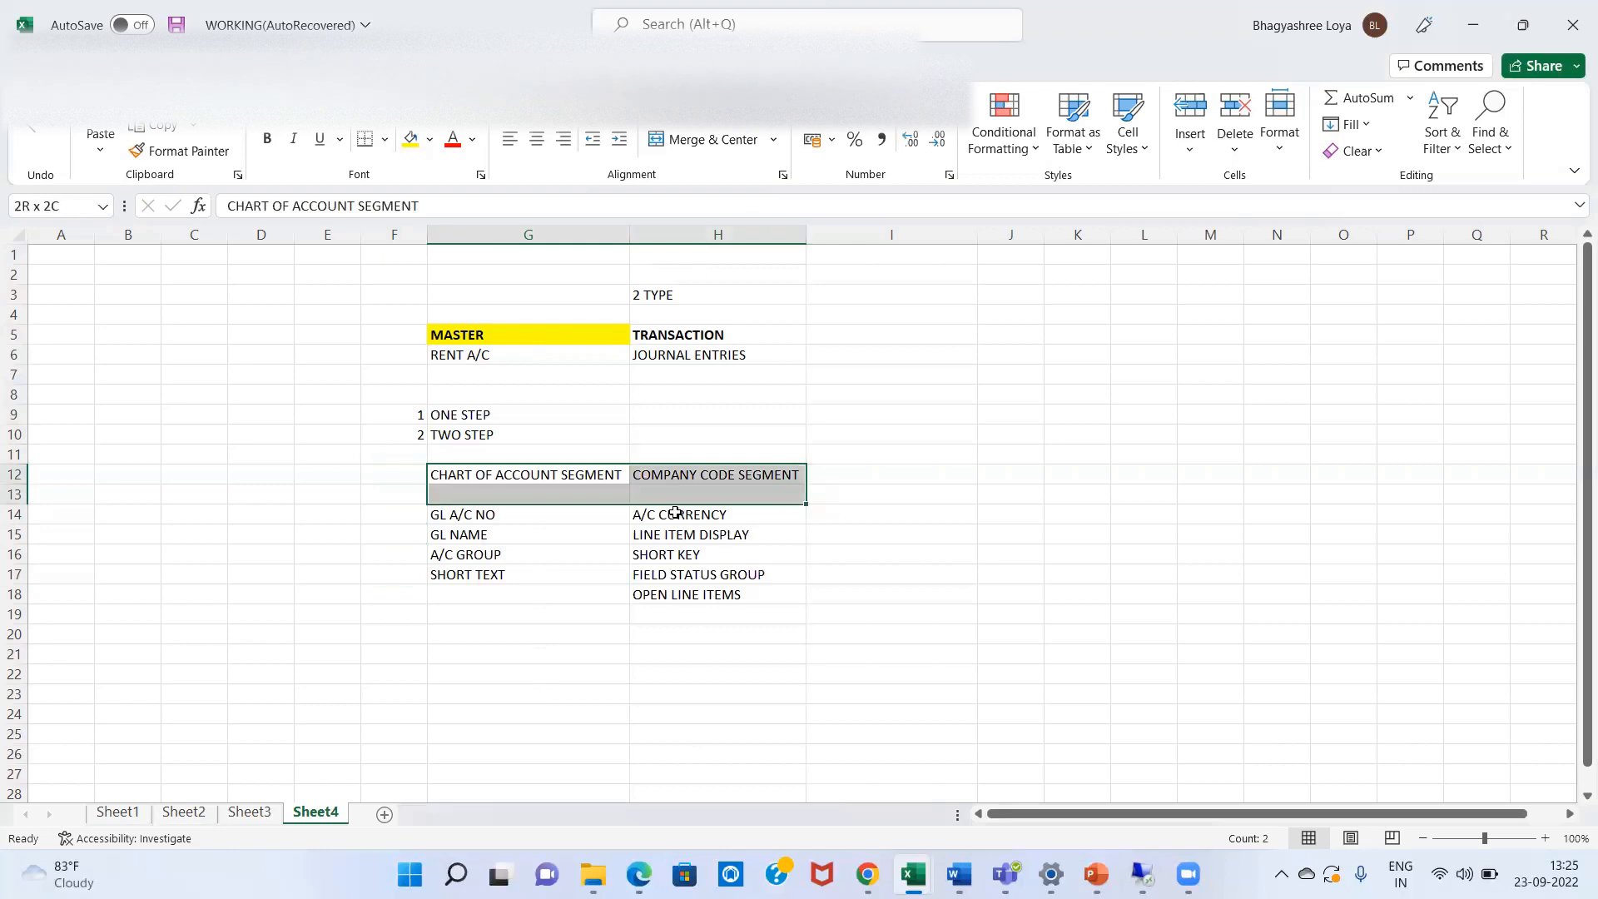
key("shift+Down")
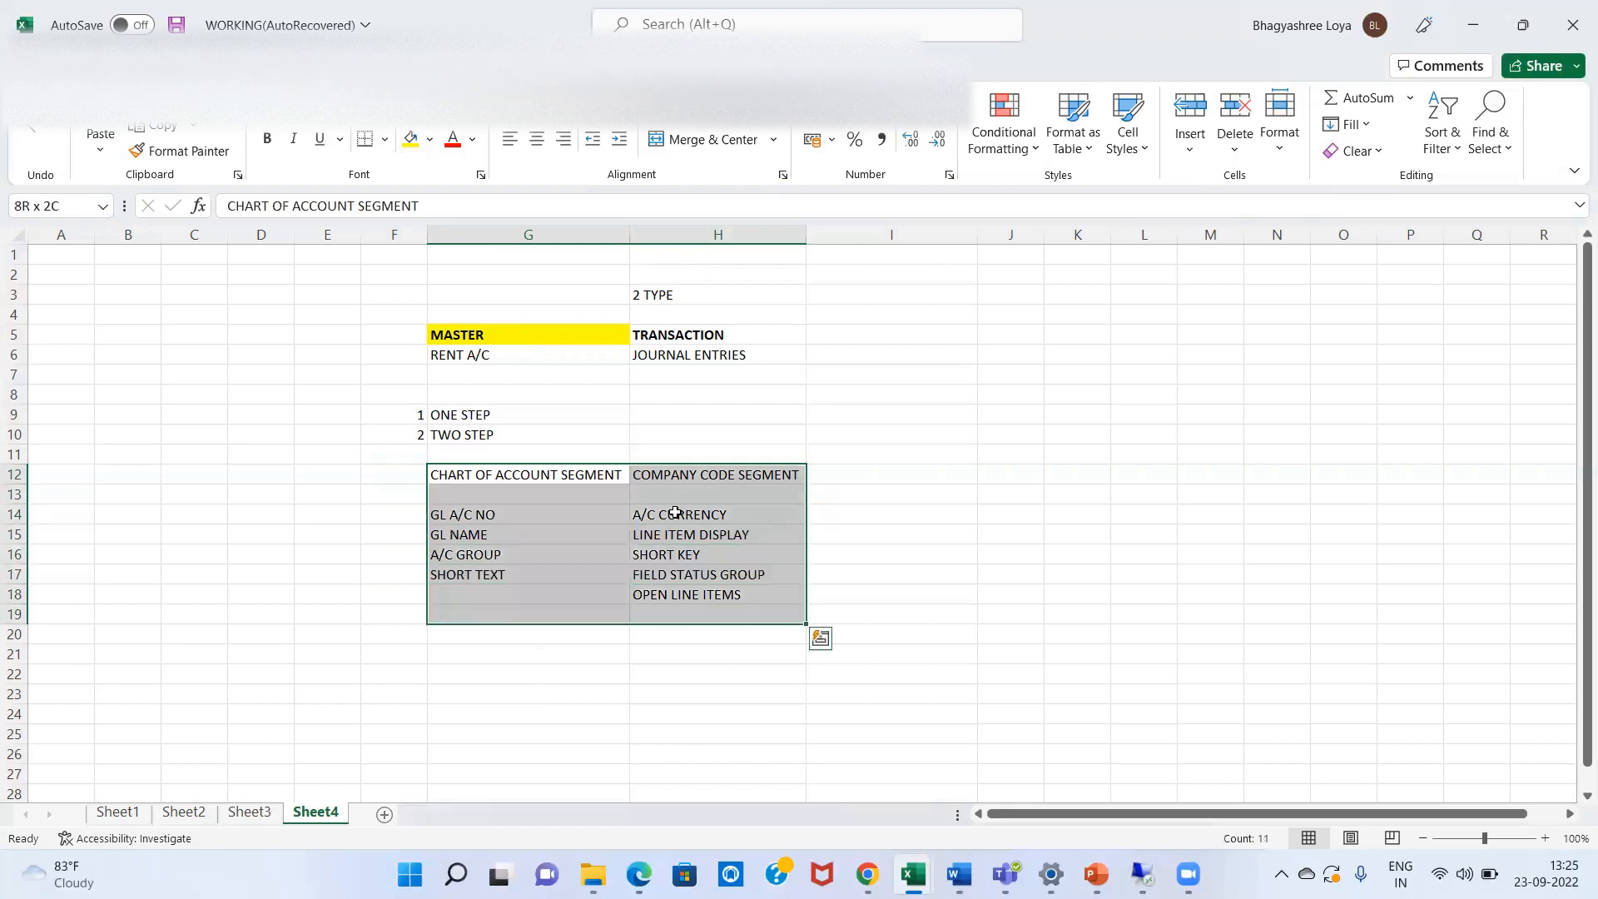
key("Up")
key("Down")
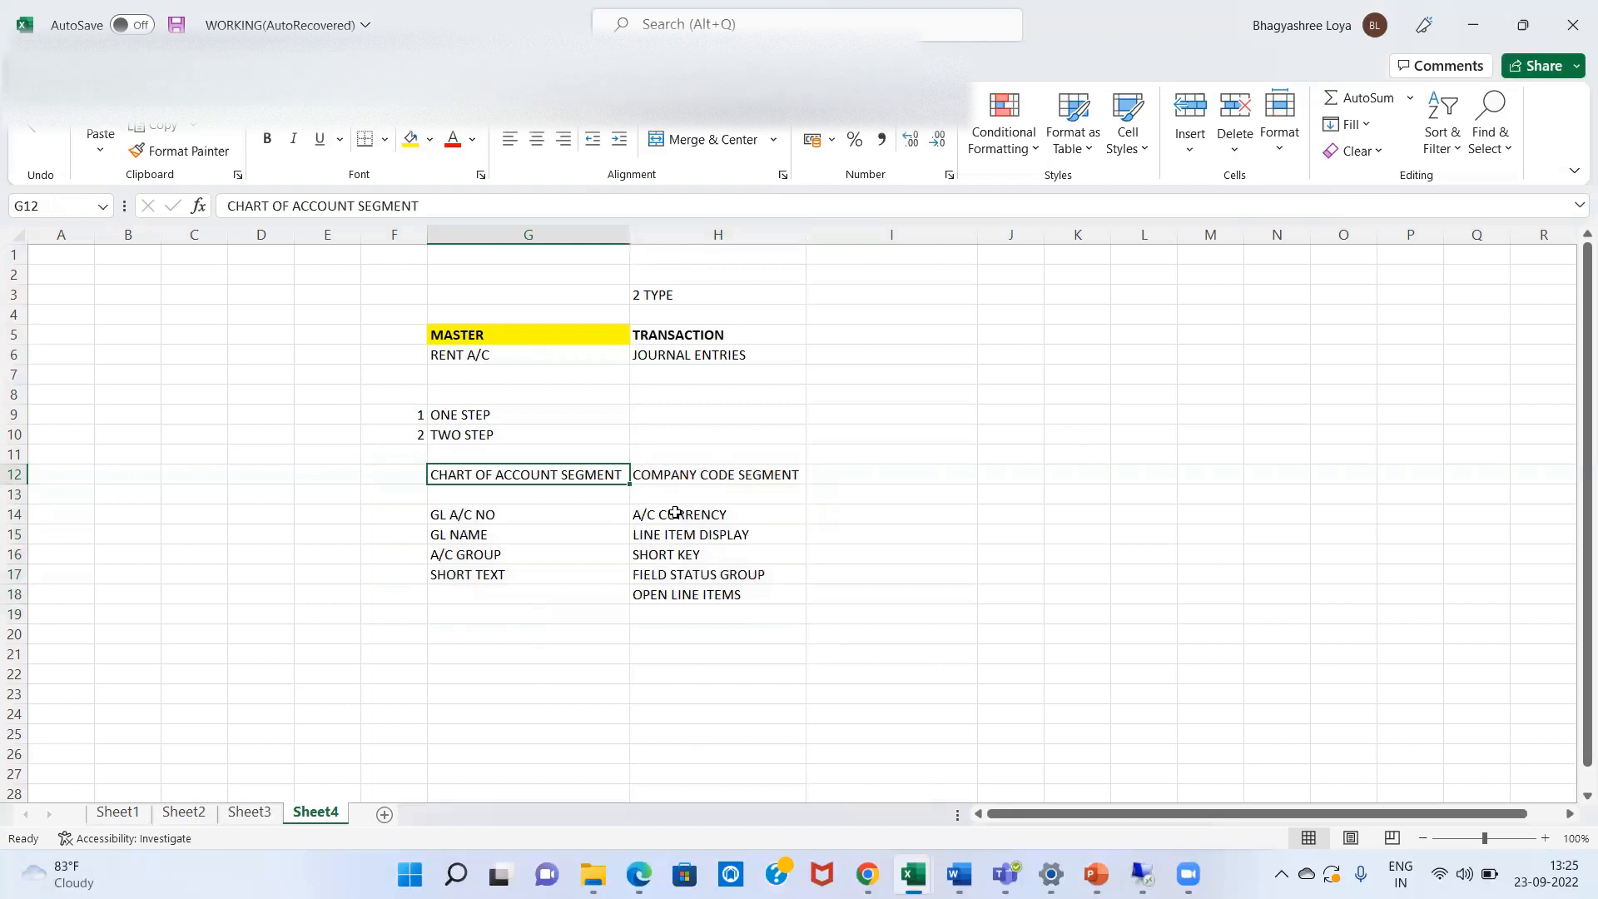
- Highlight the two segment lists together as the range G12:H18
key("Up")
key("Down")
key("shift+Right")
key("shift+Down")
key("shift+Down")
key("shift+Down")
key("shift+Down")
key("shift+Down")
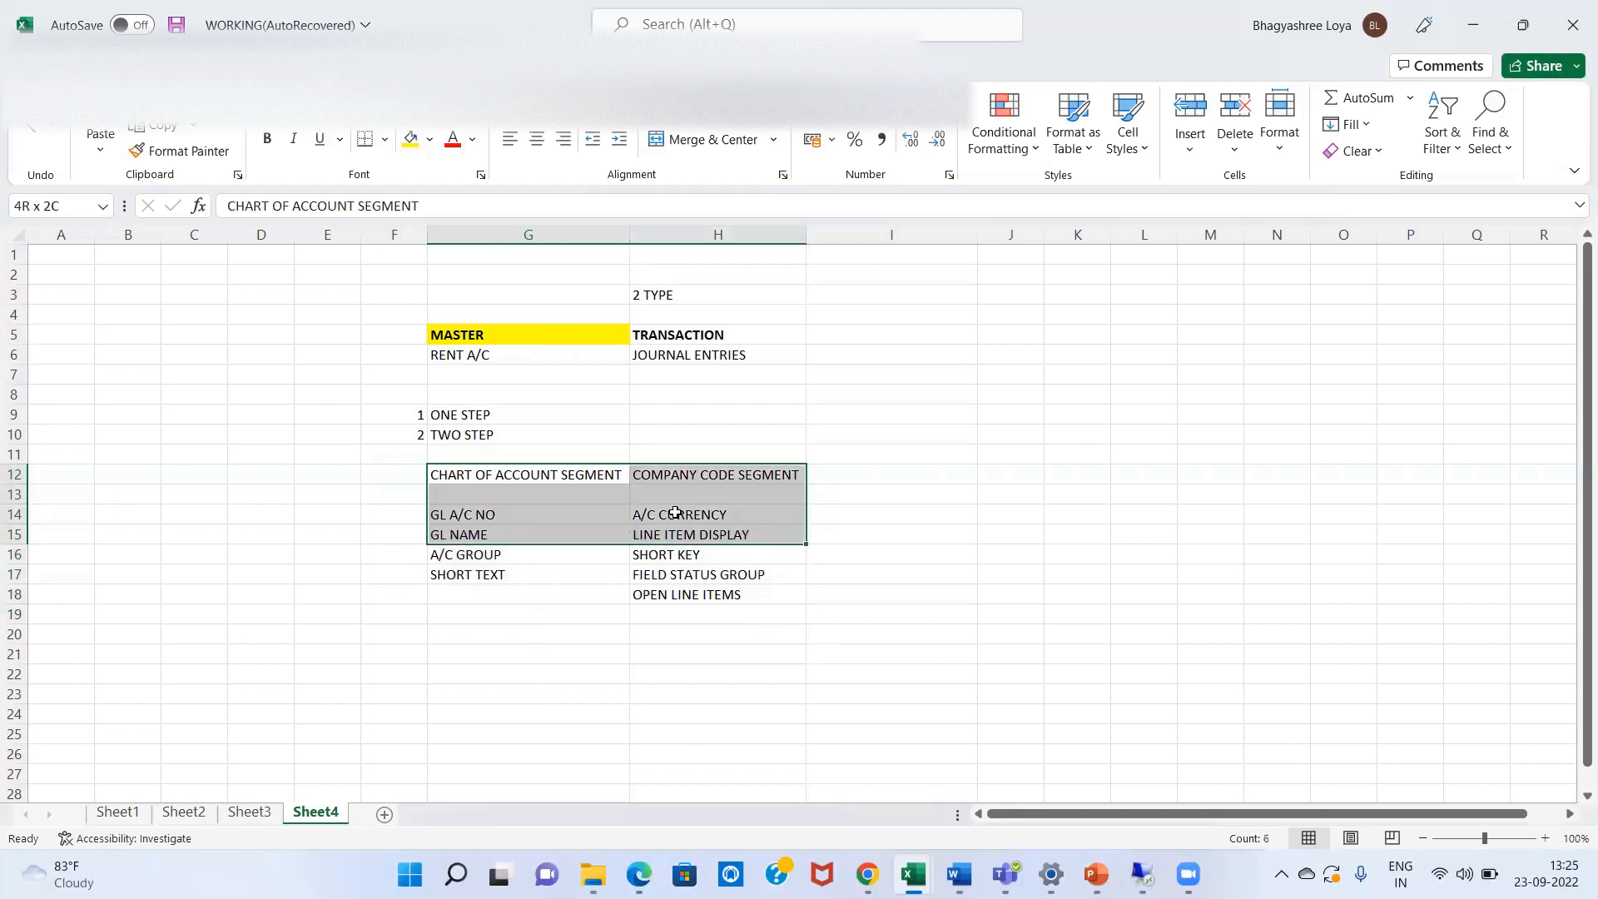
key("shift+Down")
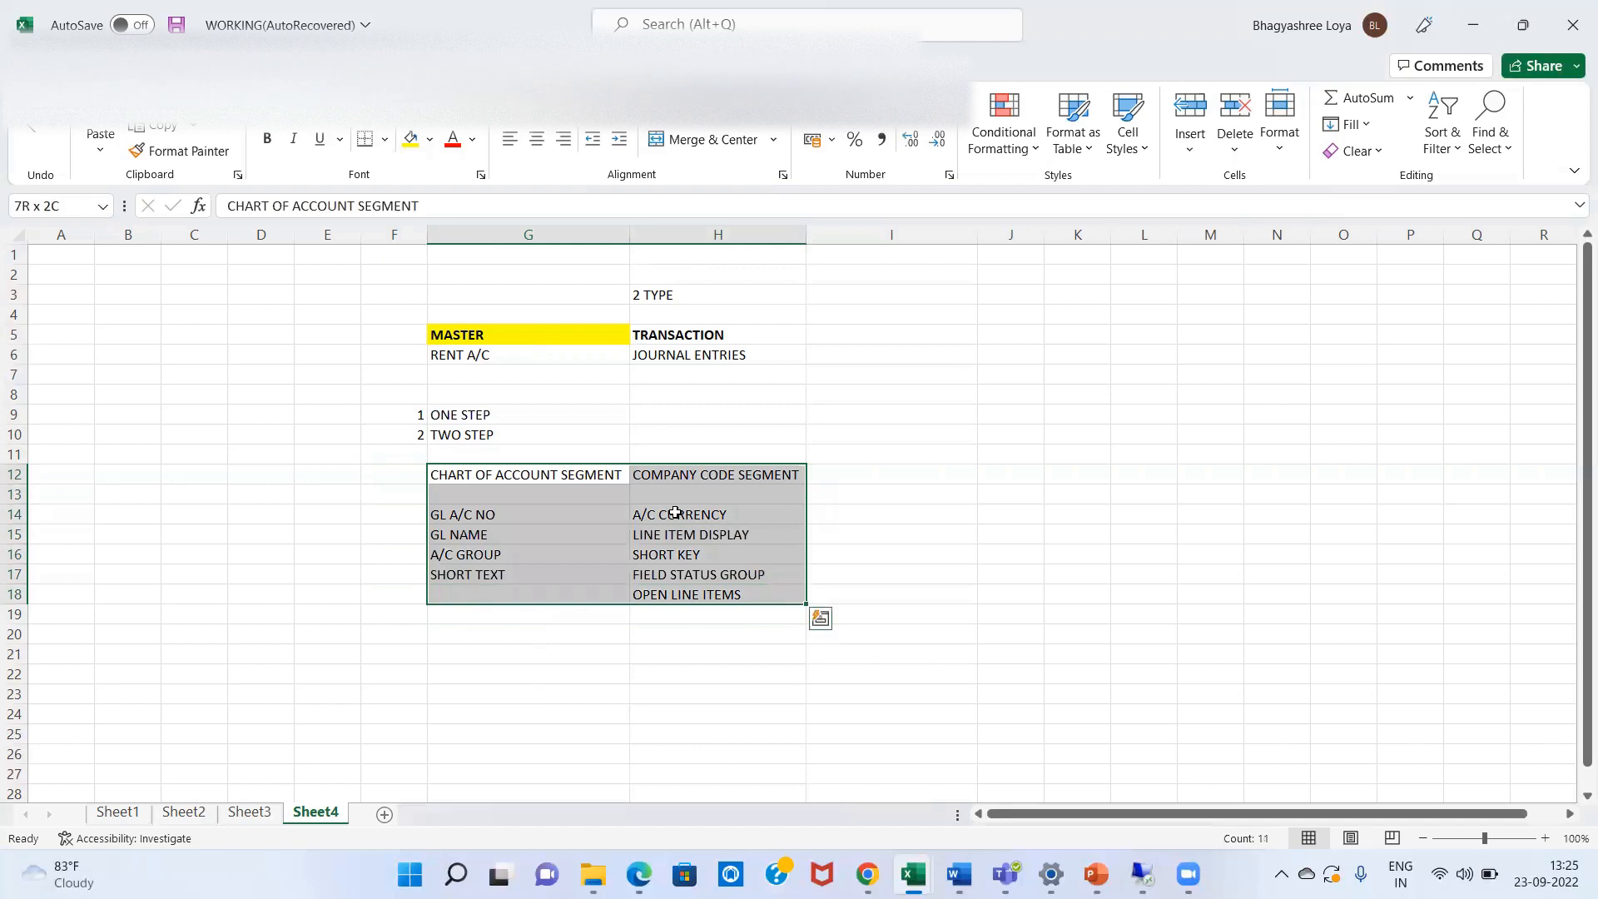
- Review the ONE STEP and TWO STEP entries, and highlight the chart of account segment list in G12:G18
left_click(503, 417)
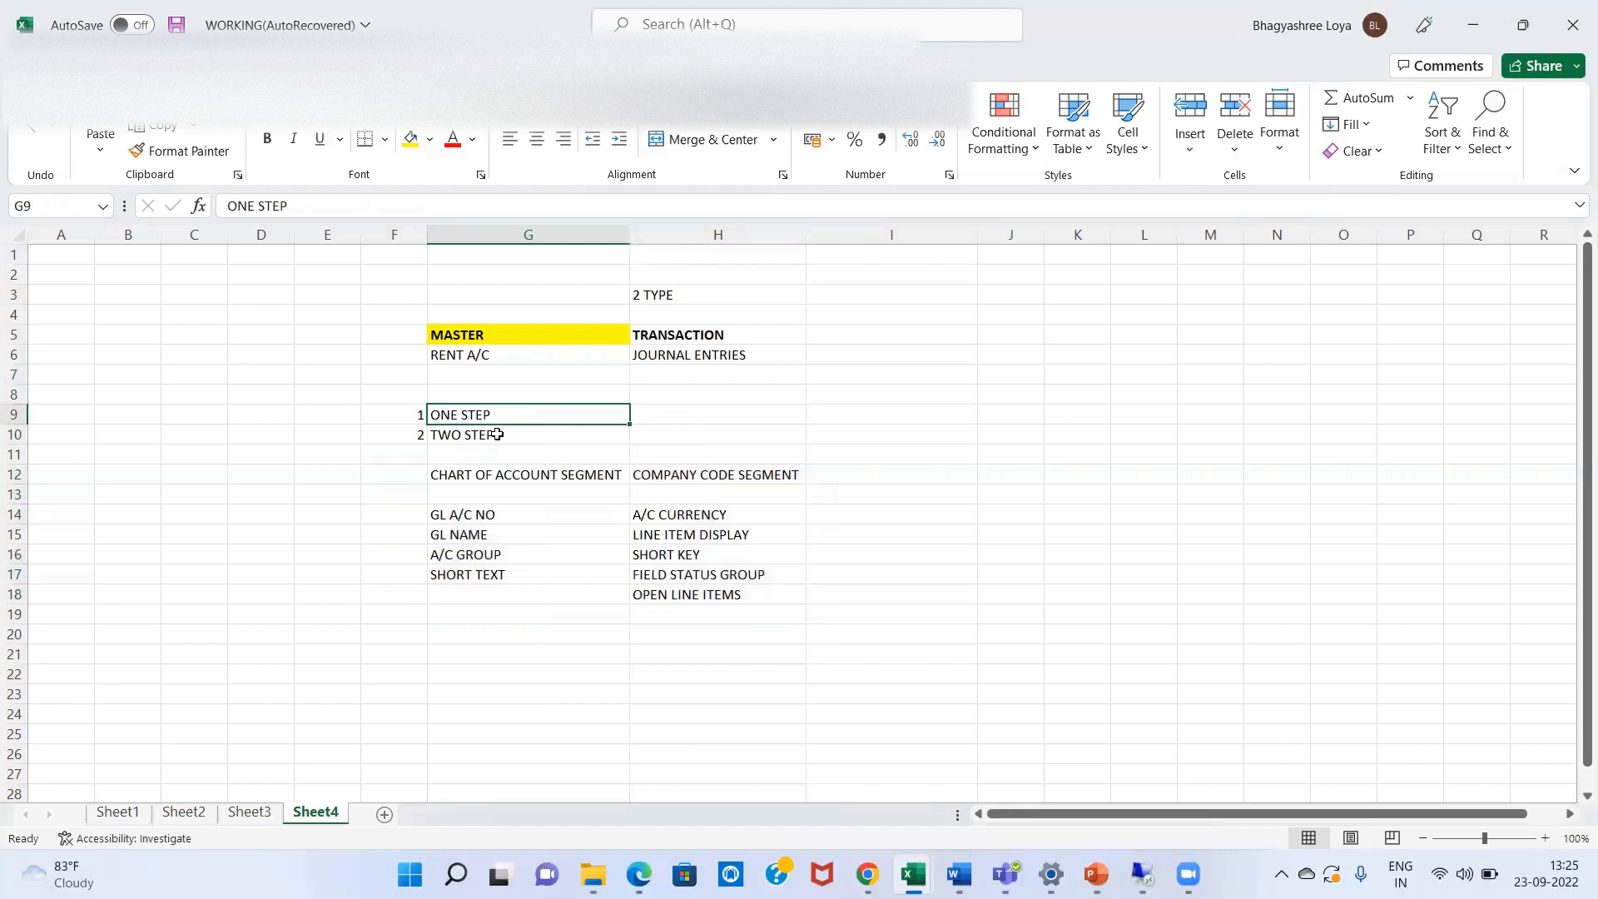
left_click(497, 434)
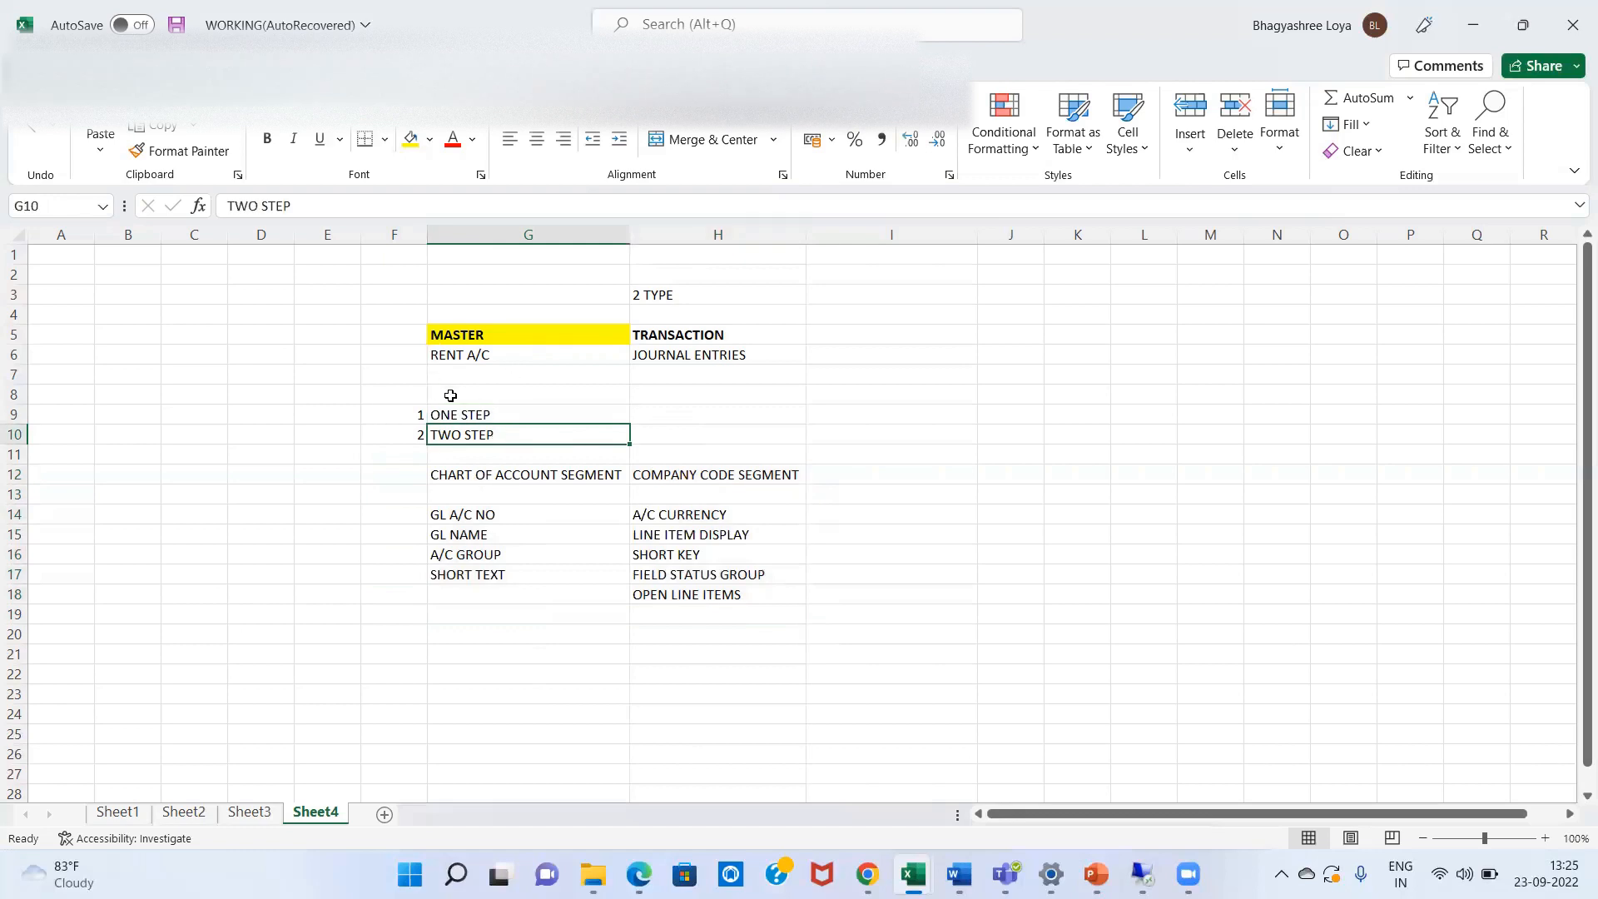
left_click(503, 474)
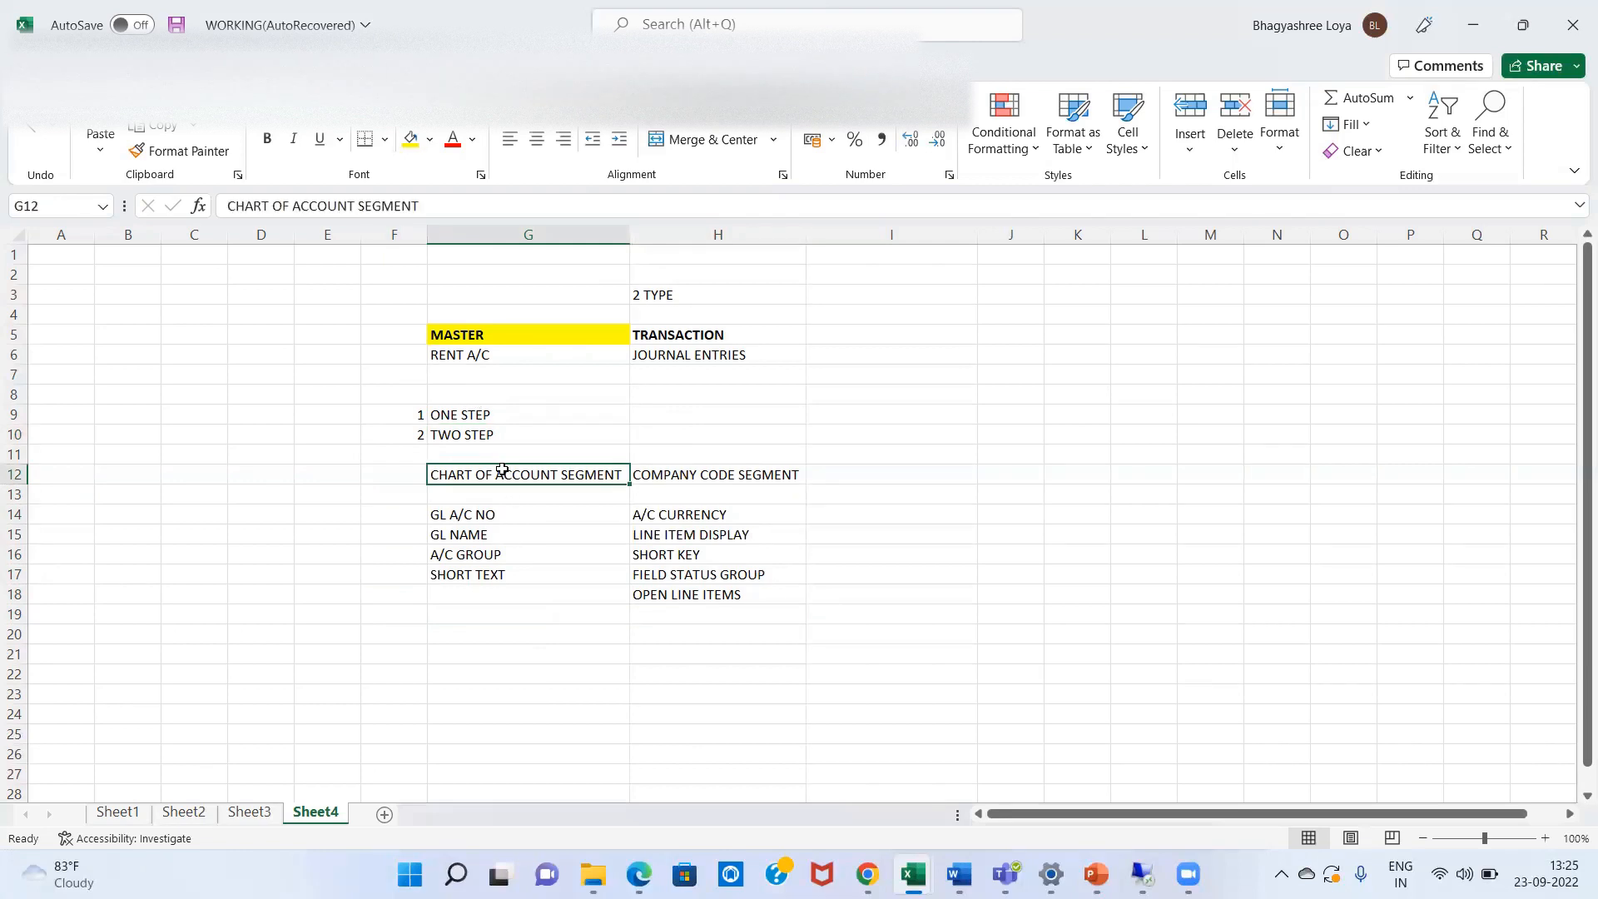
key("shift+Down")
key("shift+Down")
key("shift+Down")
key("shift+Down")
key("shift+Down")
key("shift+Down")
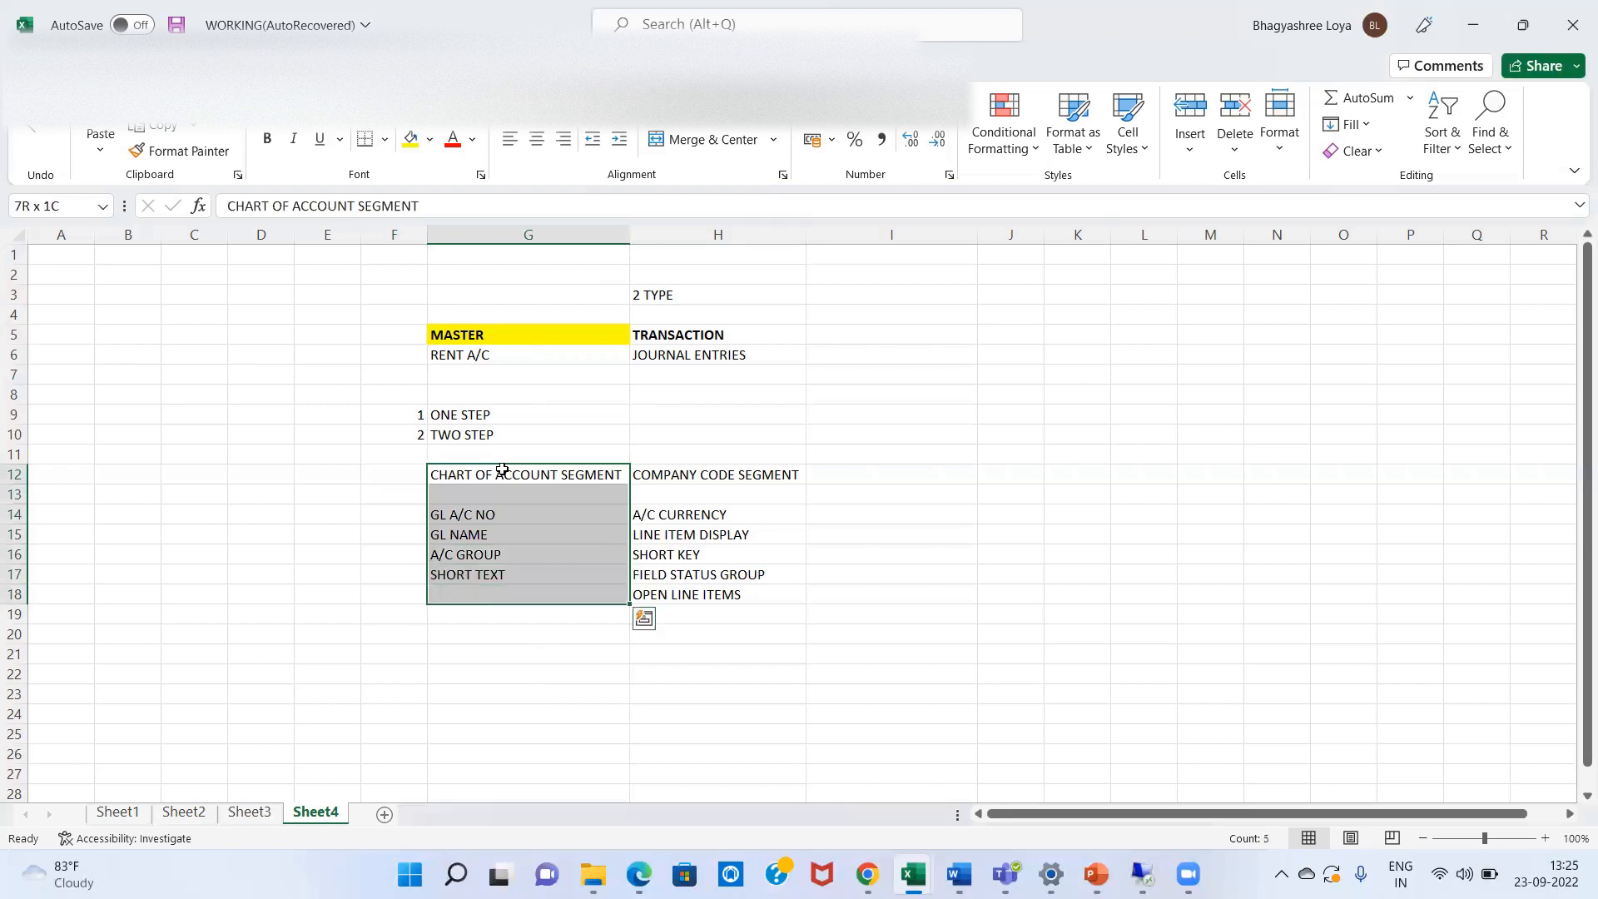
- Highlight the company code segment list in H12:H18
key("Right")
key("shift+Down")
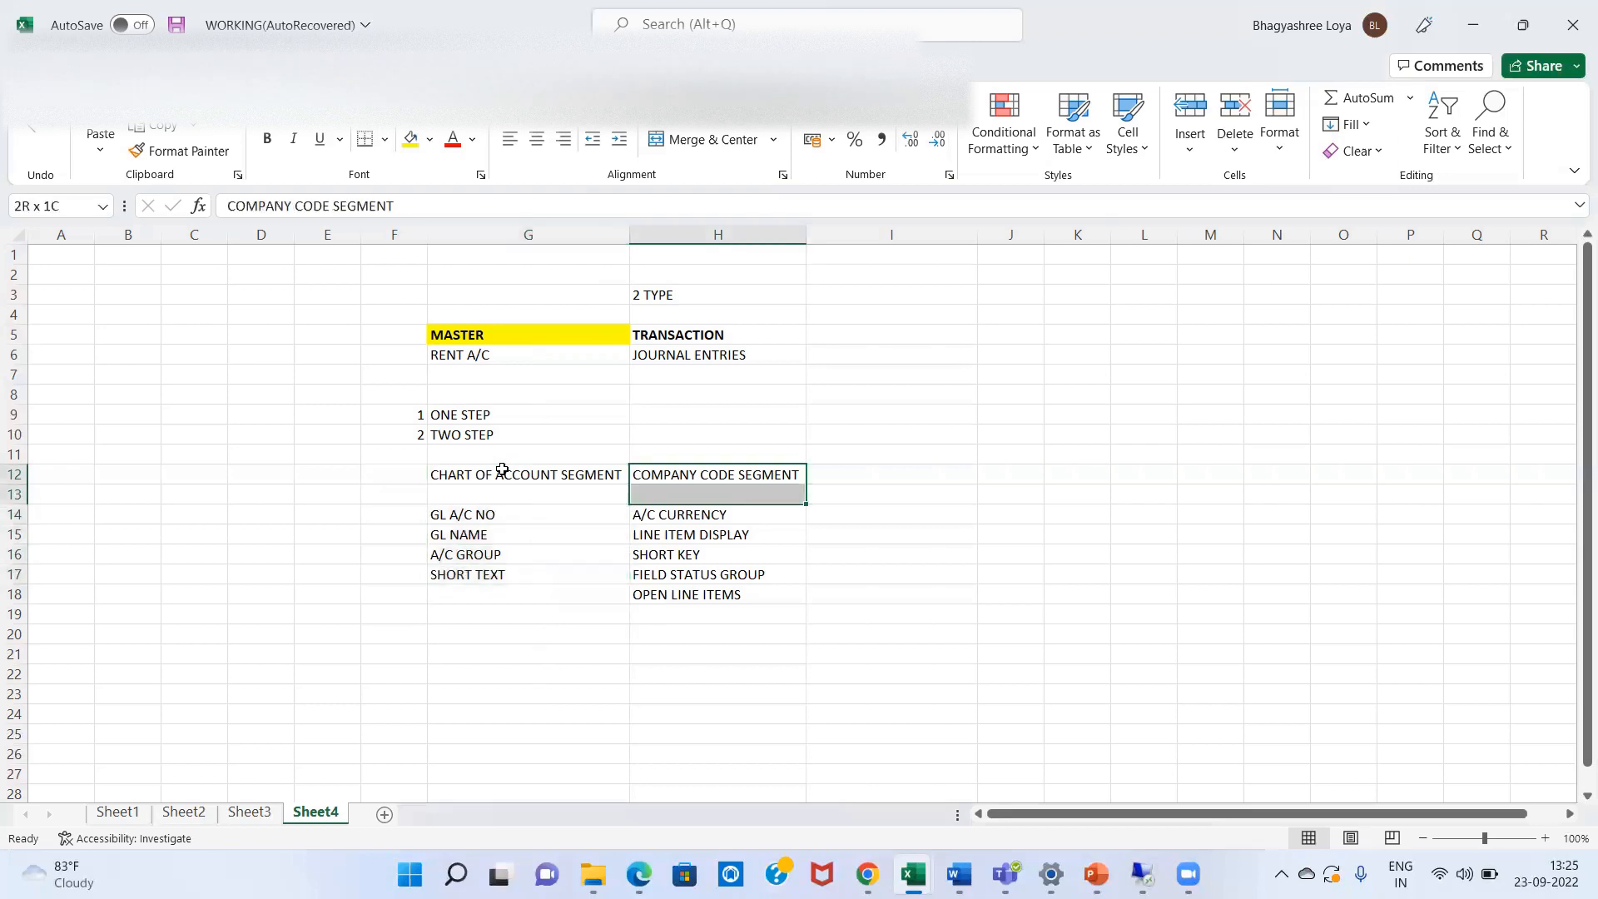
key("shift+Down")
key("shift+Down")
key("shift+Down")
key("shift+Down")
key("shift+Down")
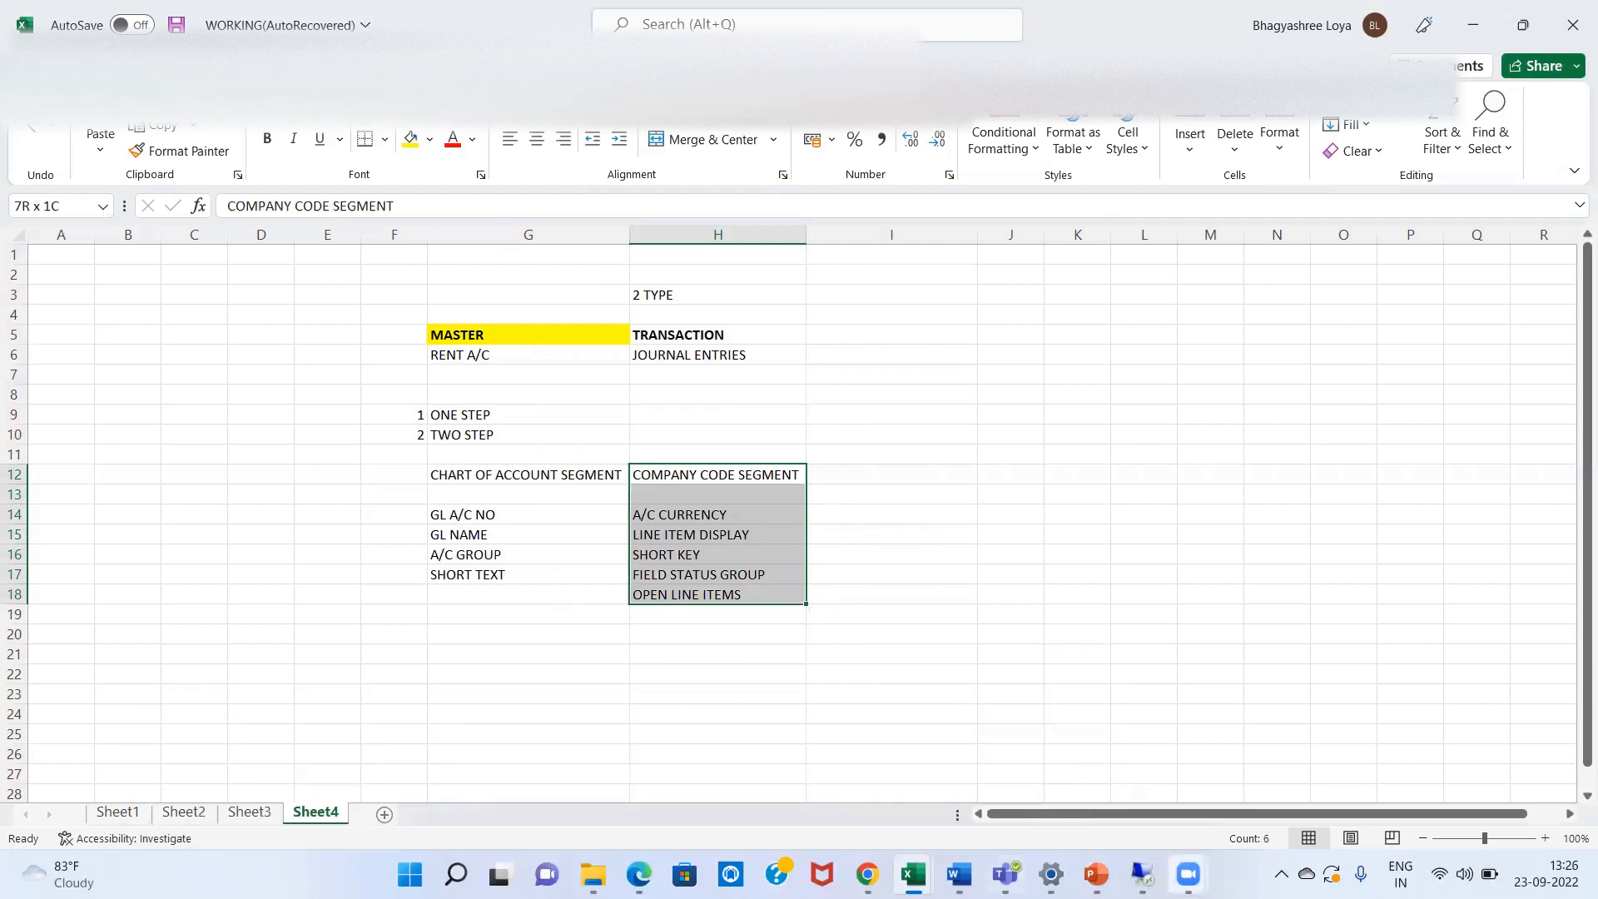
- Switch to the SAP remote session, view the central G/L account maintenance screen, and return to the SAP menu
mouse_move(1142, 874)
left_click(1142, 774)
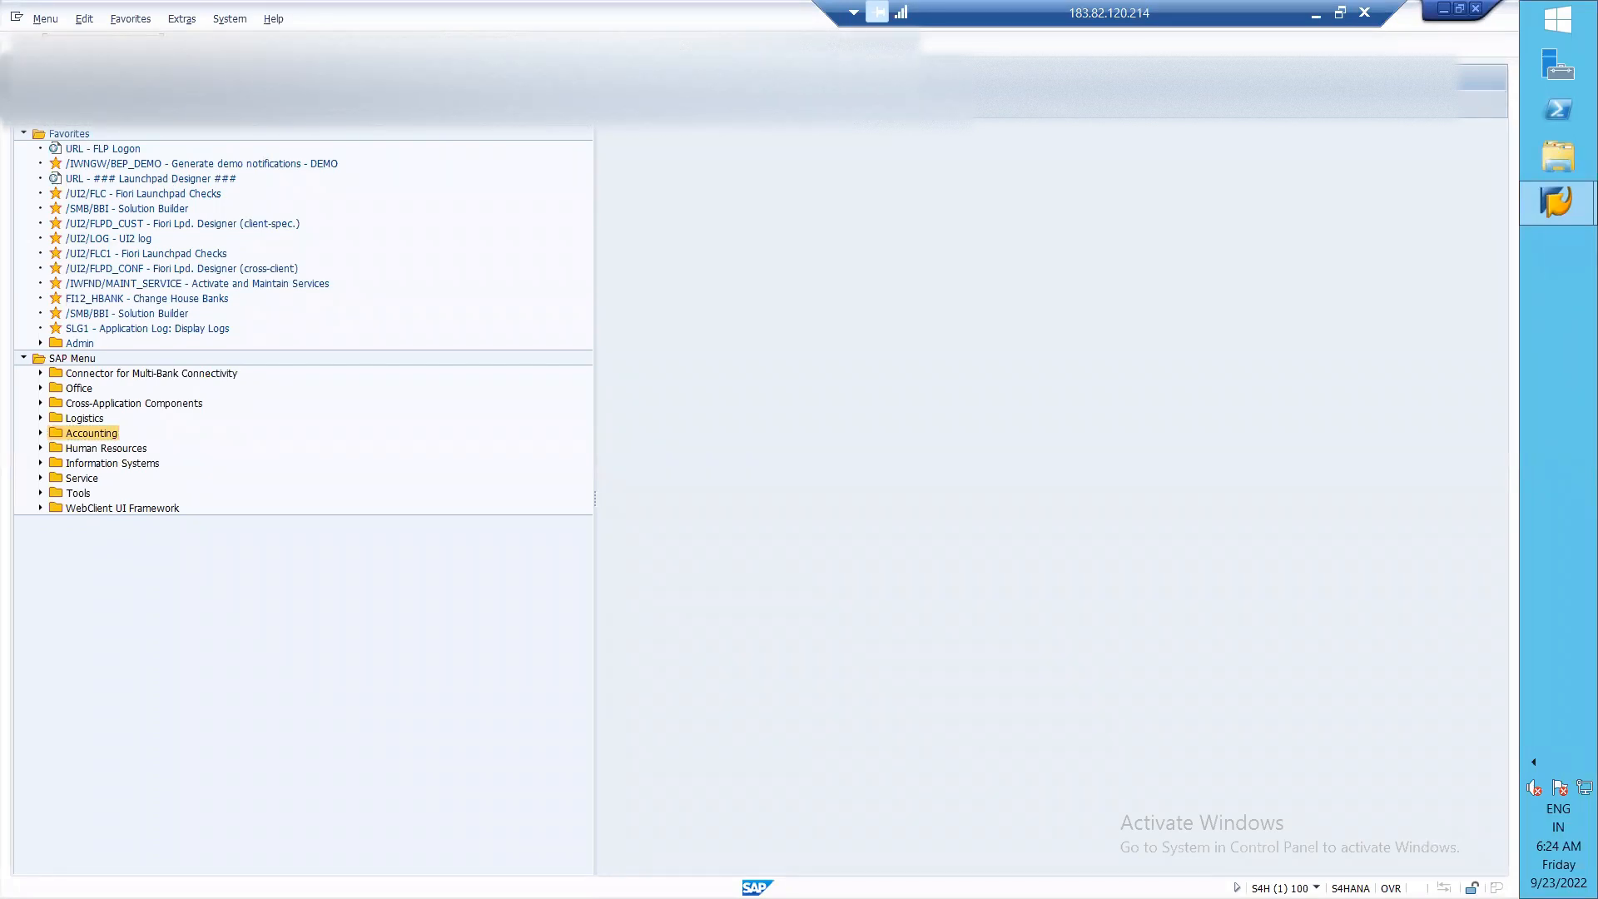
key("Return")
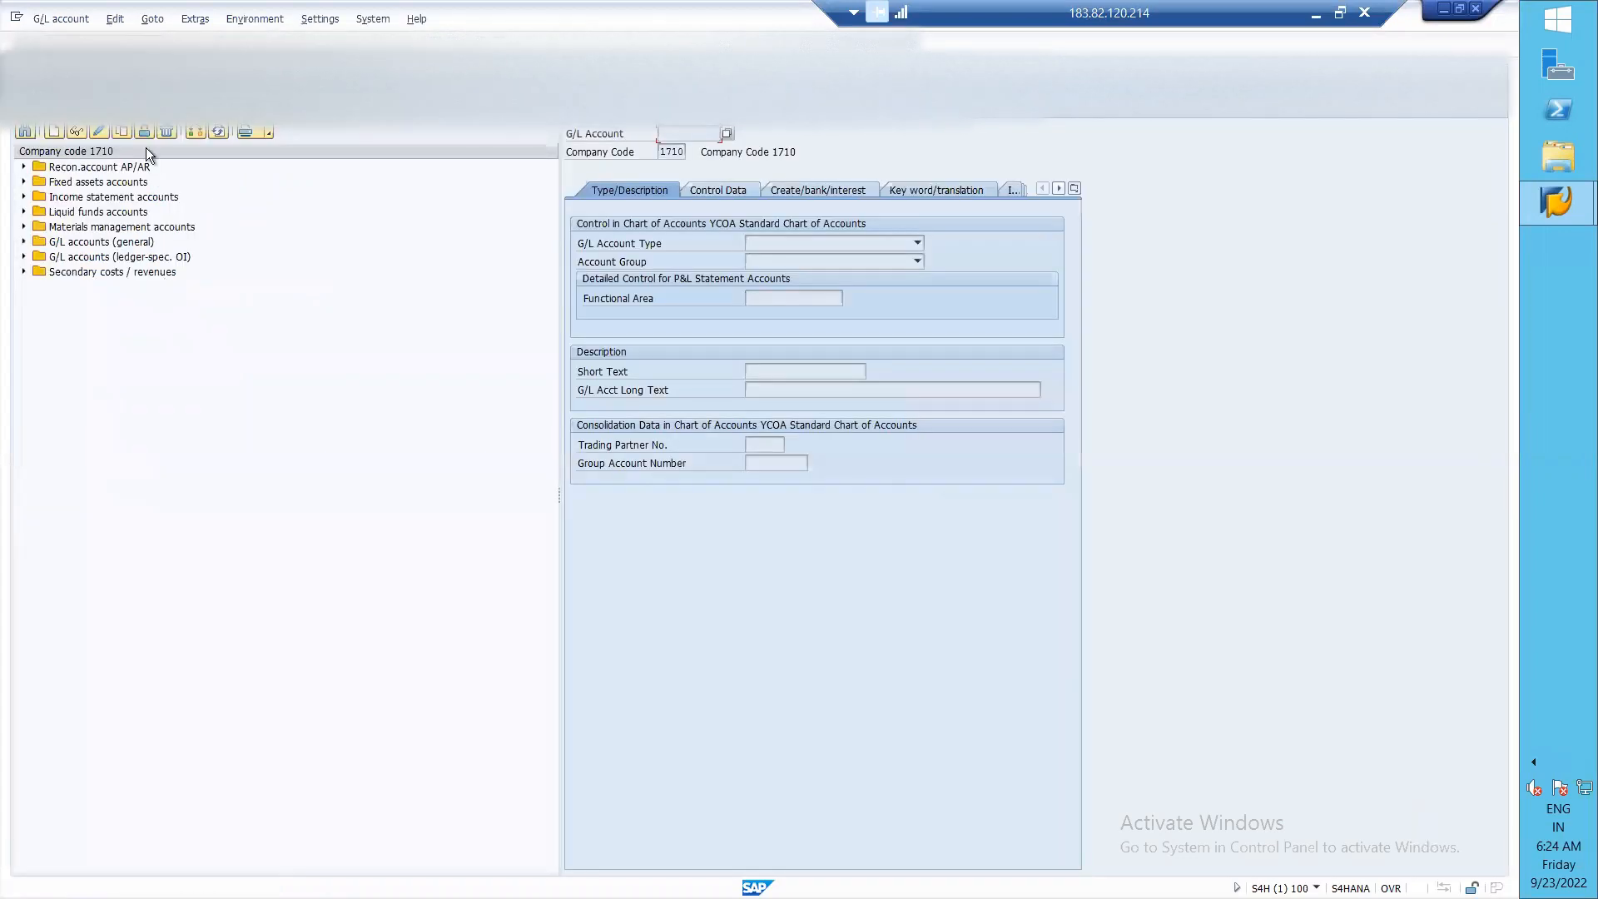
key("F3")
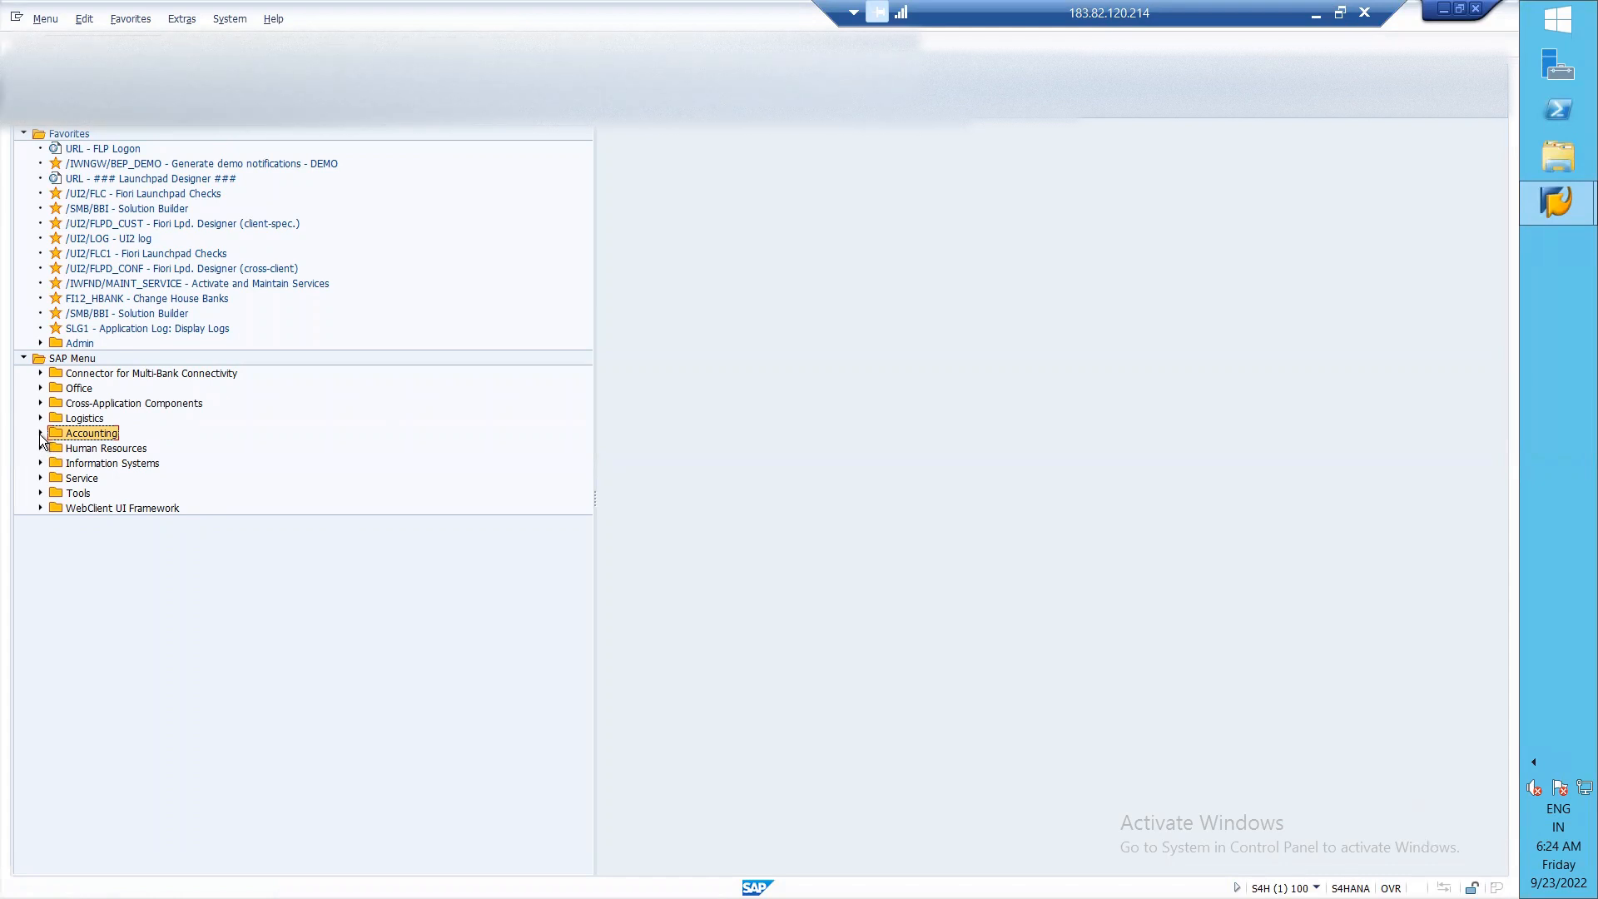
- Open FS00 - Centrally under Accounting, Financial Accounting, General Ledger, Master Records, G/L Accounts, Individual Processing in the SAP menu
left_click(40, 434)
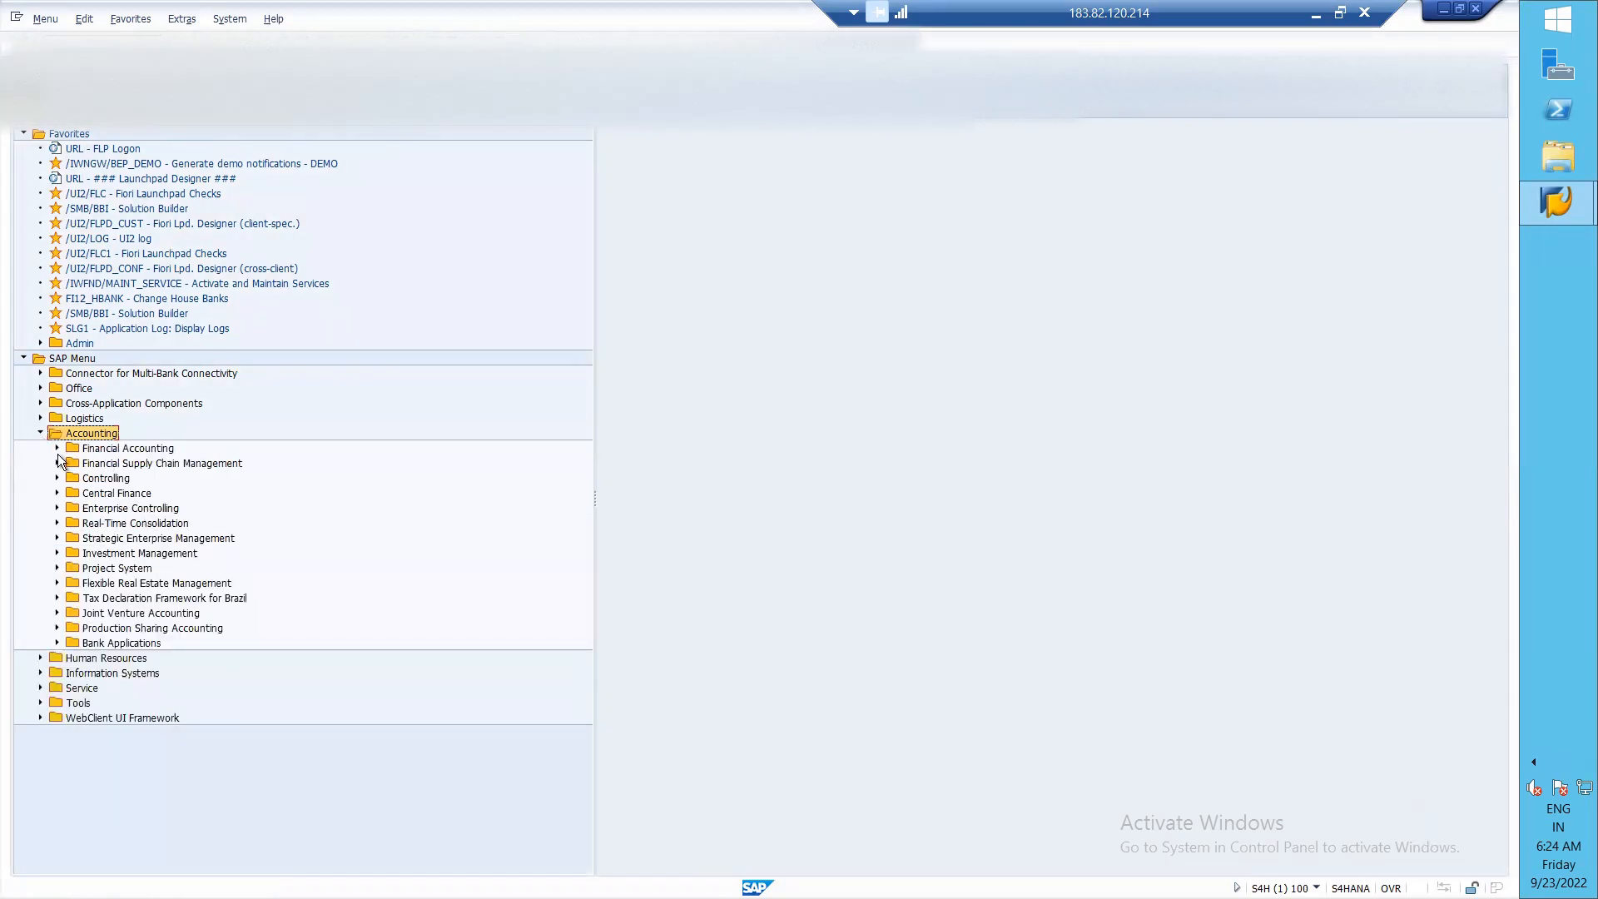
left_click(56, 448)
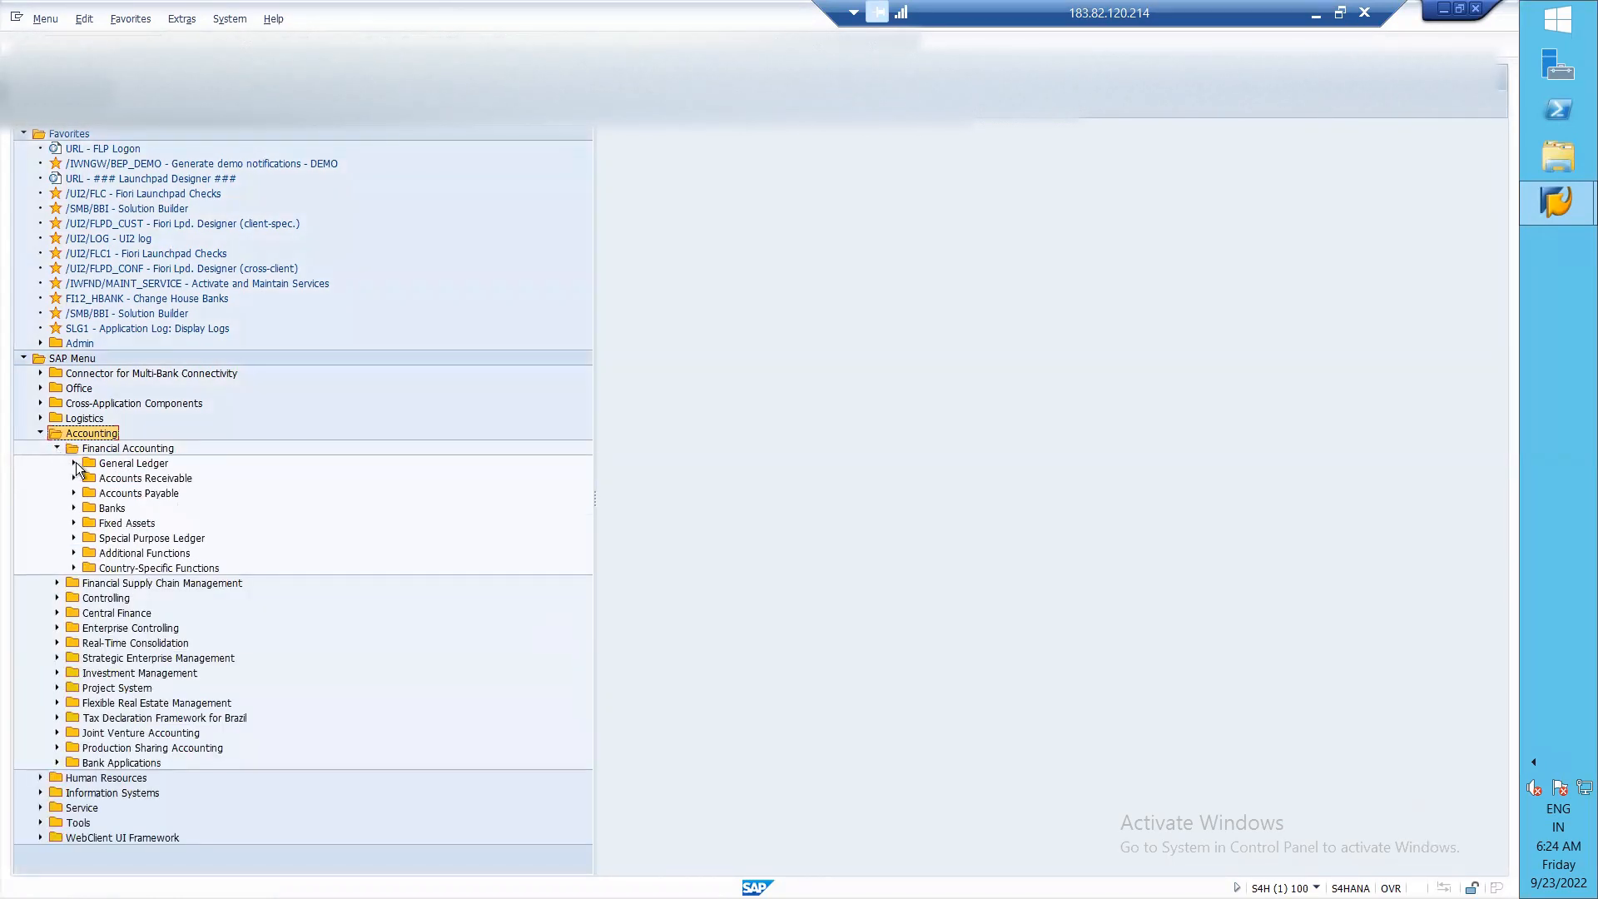
left_click(74, 464)
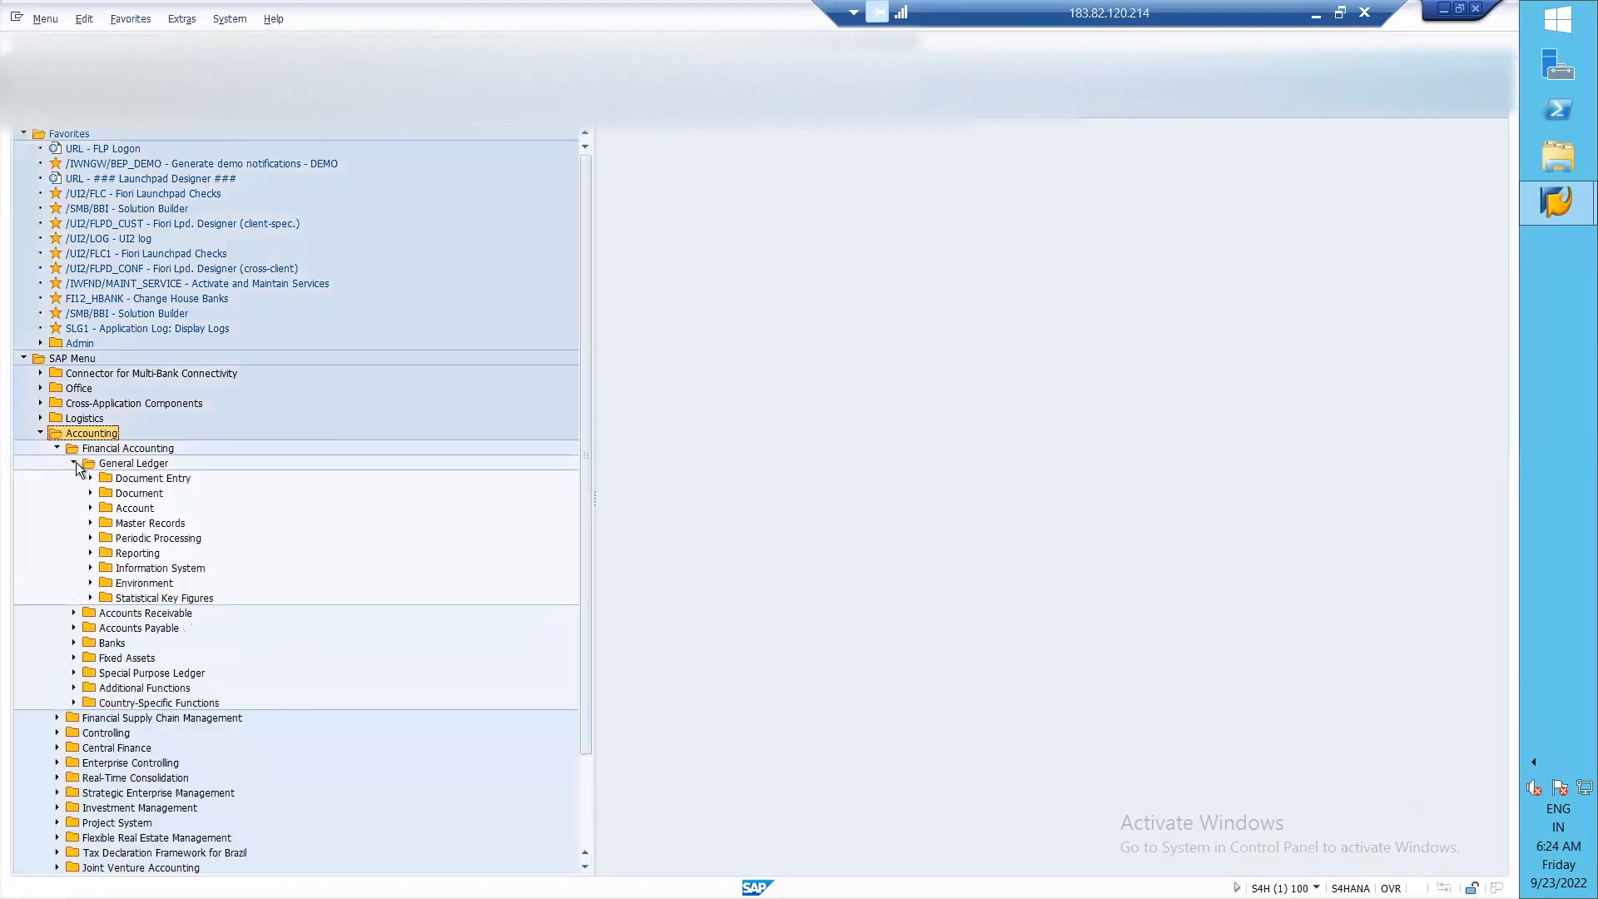
left_click(90, 523)
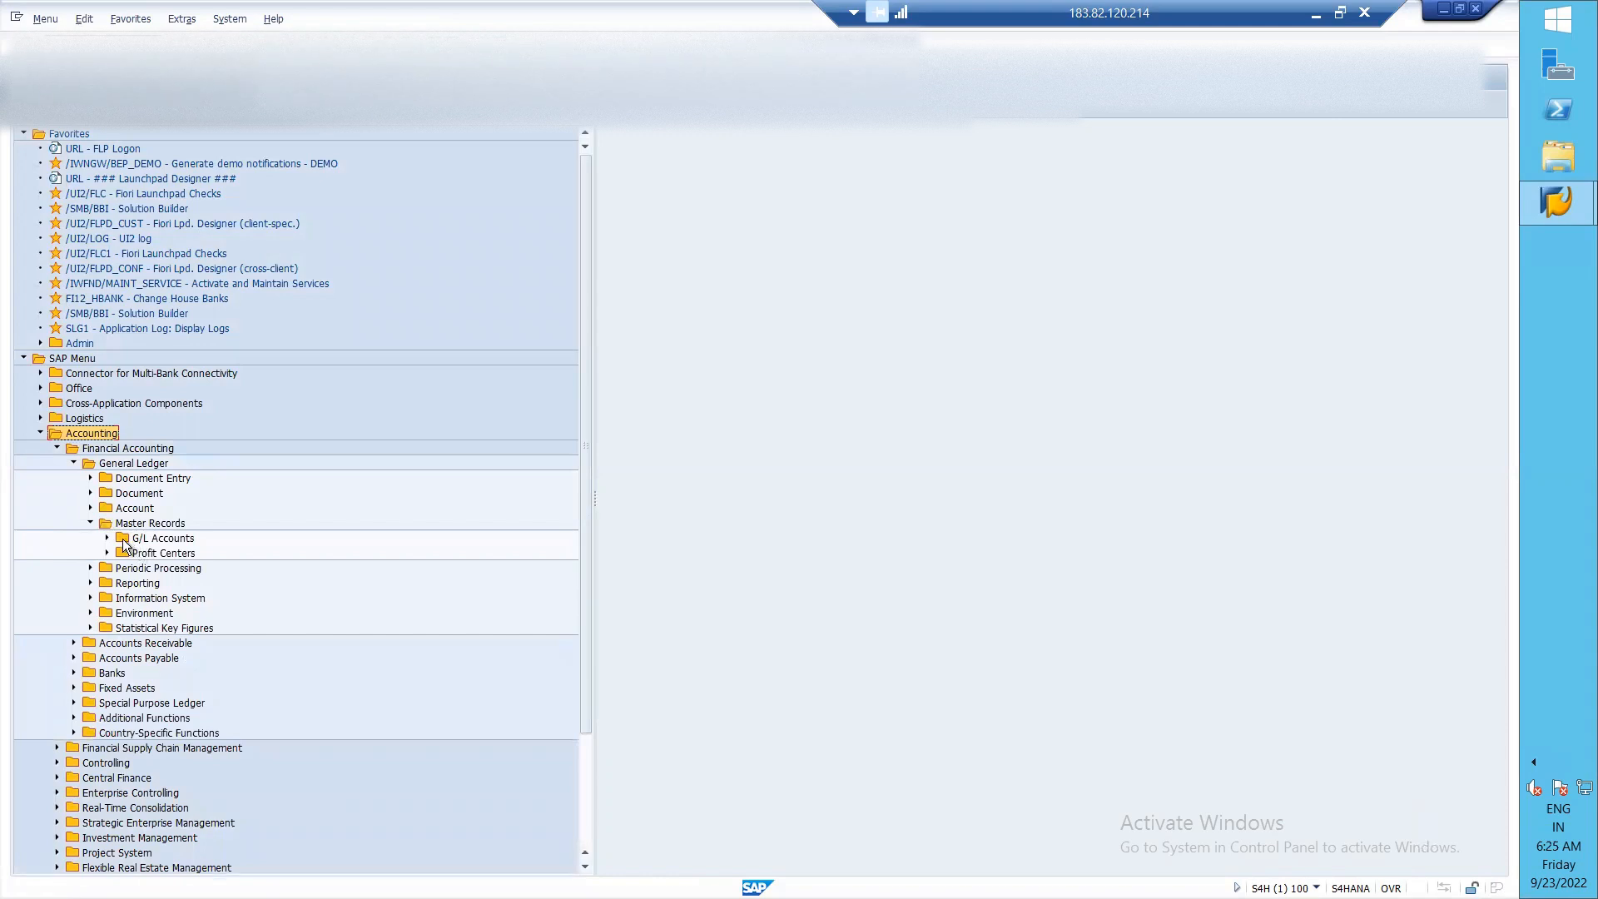
left_click(106, 538)
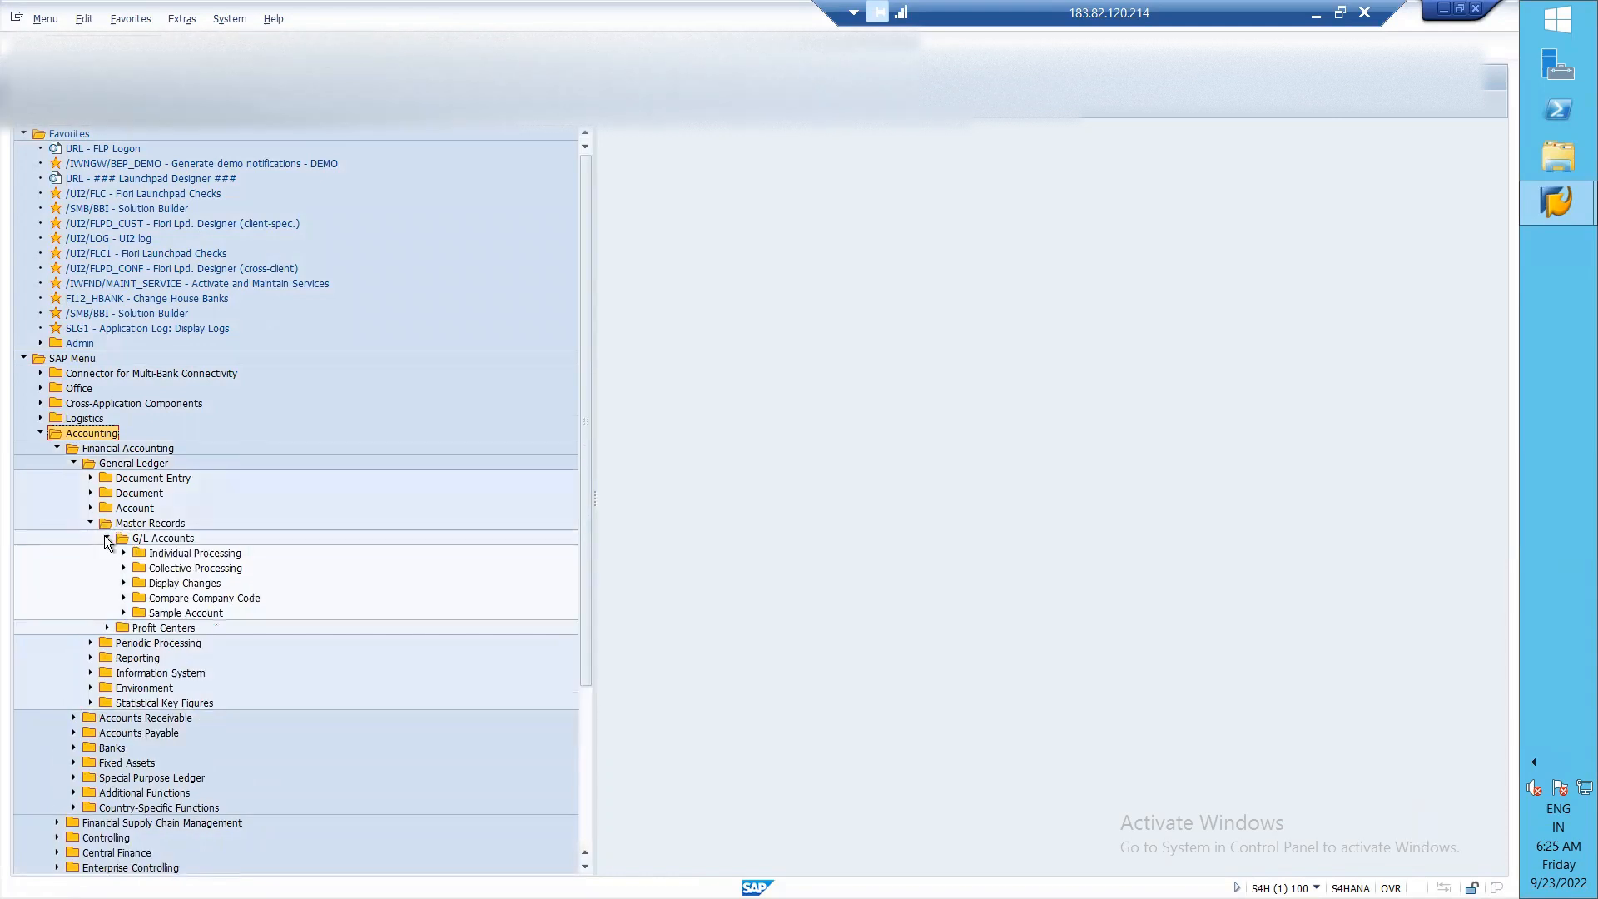
left_click(124, 553)
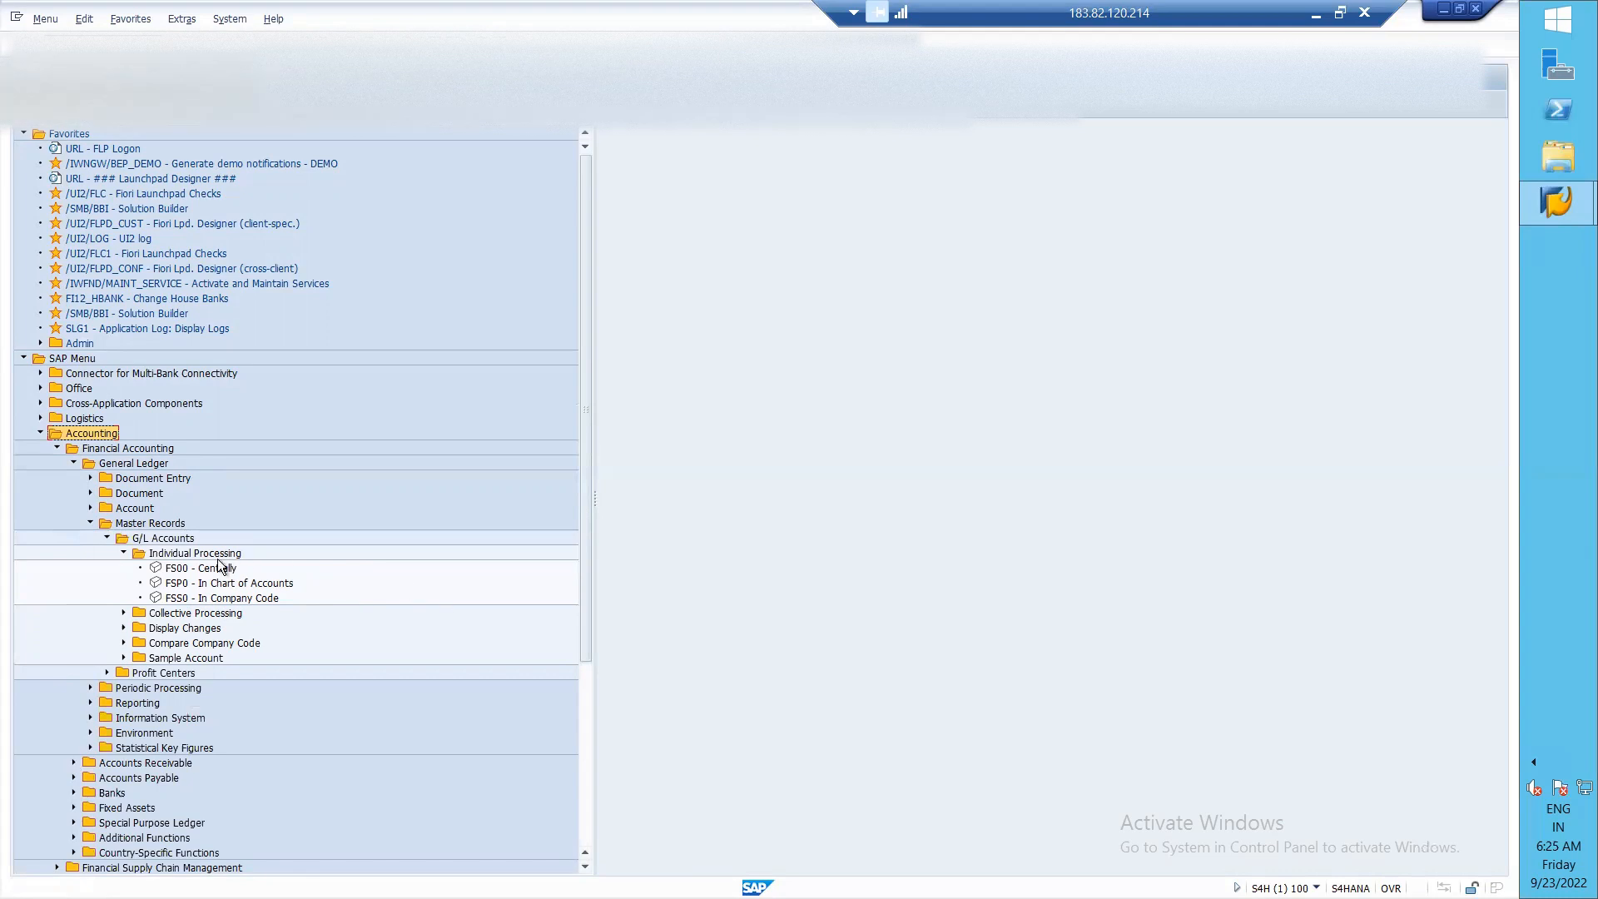
double_click(173, 571)
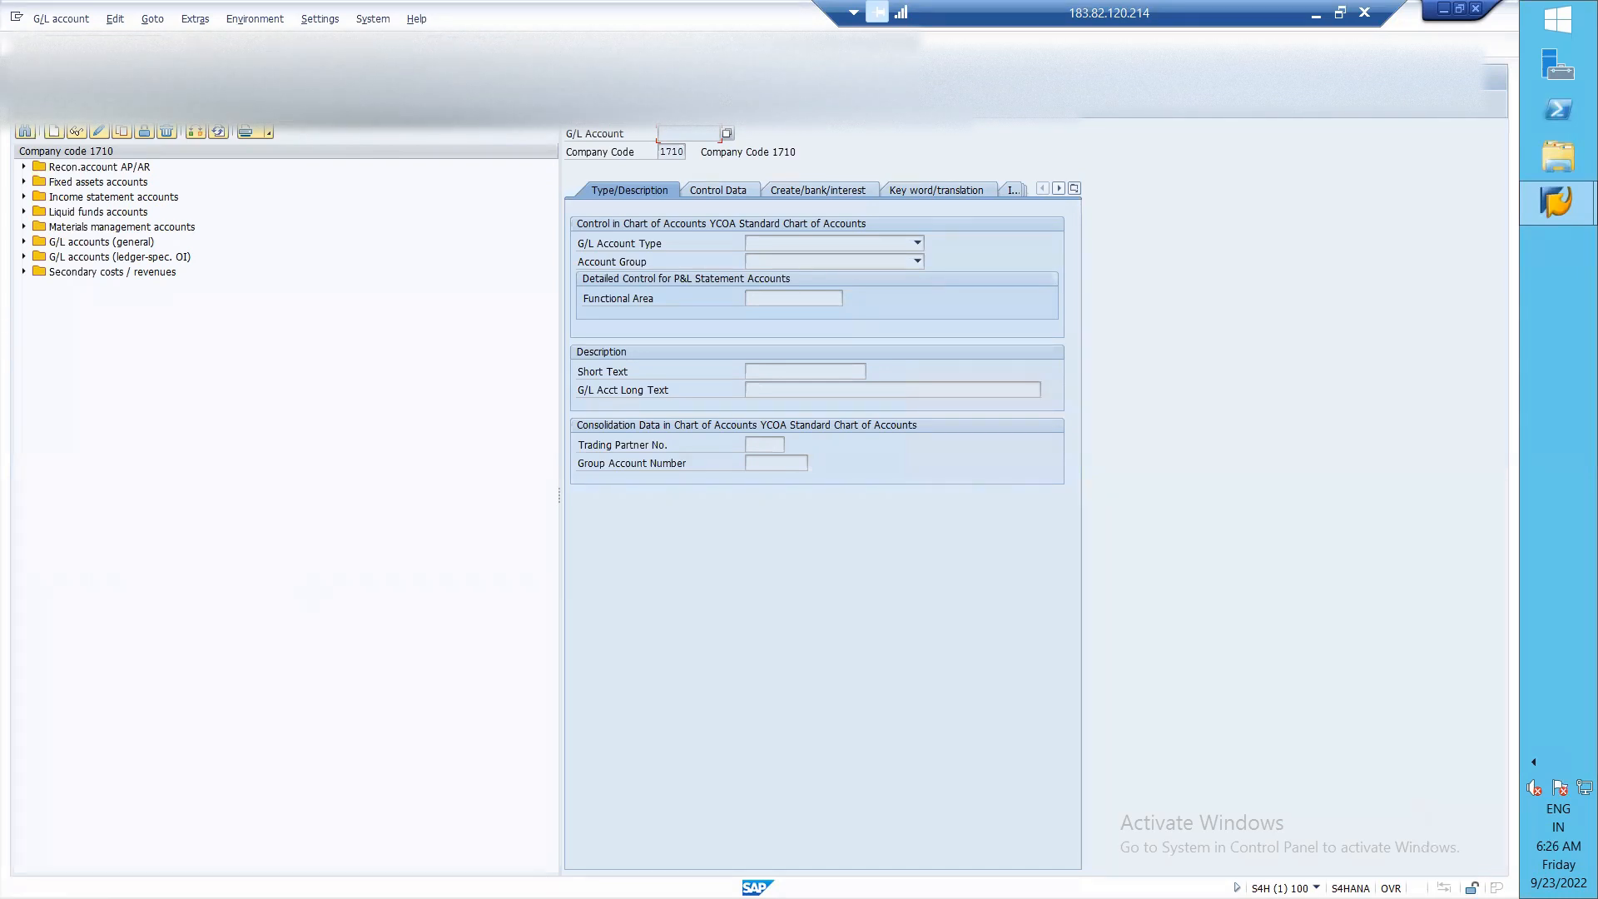
- Open the SAP Reference IMG in a second session and look through the Financial Accounting node
left_click(98, 46)
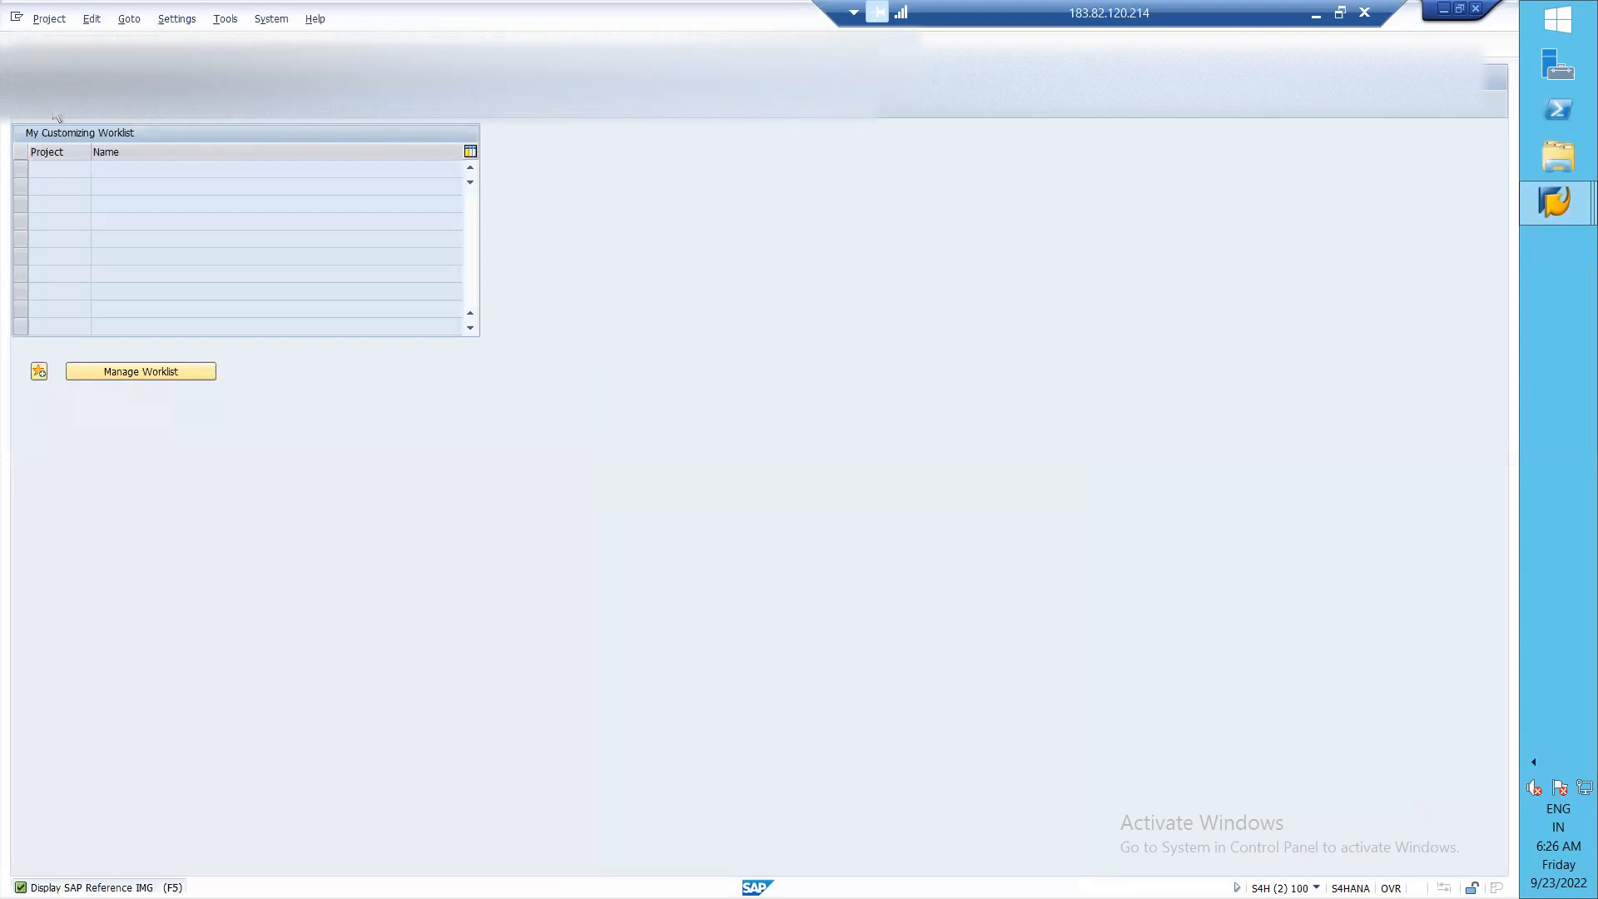
left_click(54, 106)
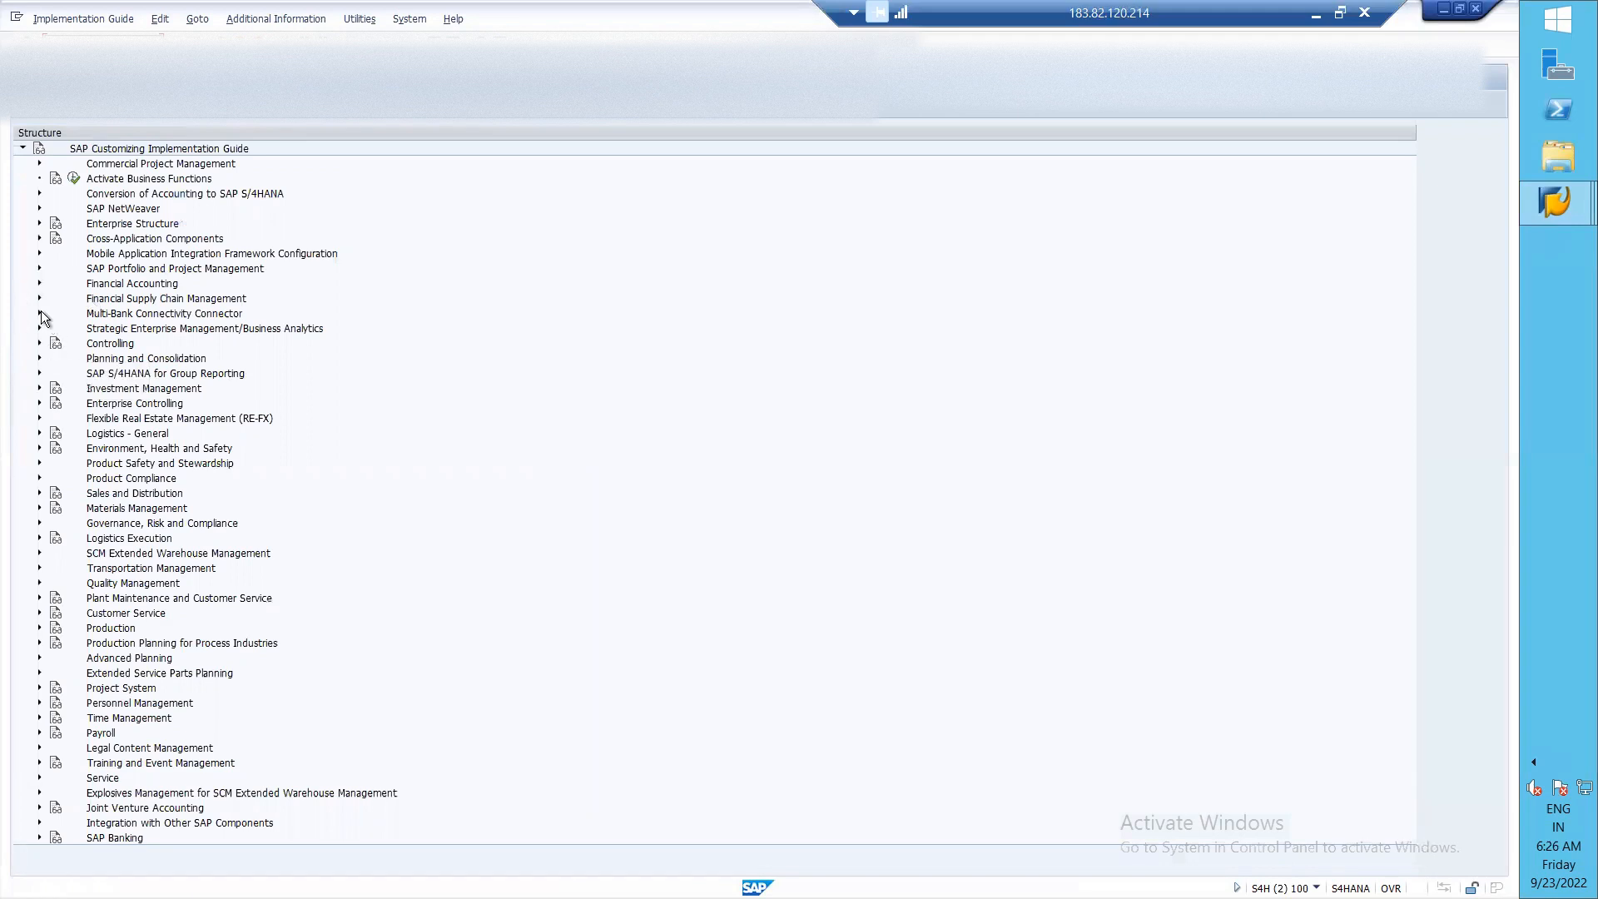
left_click(39, 285)
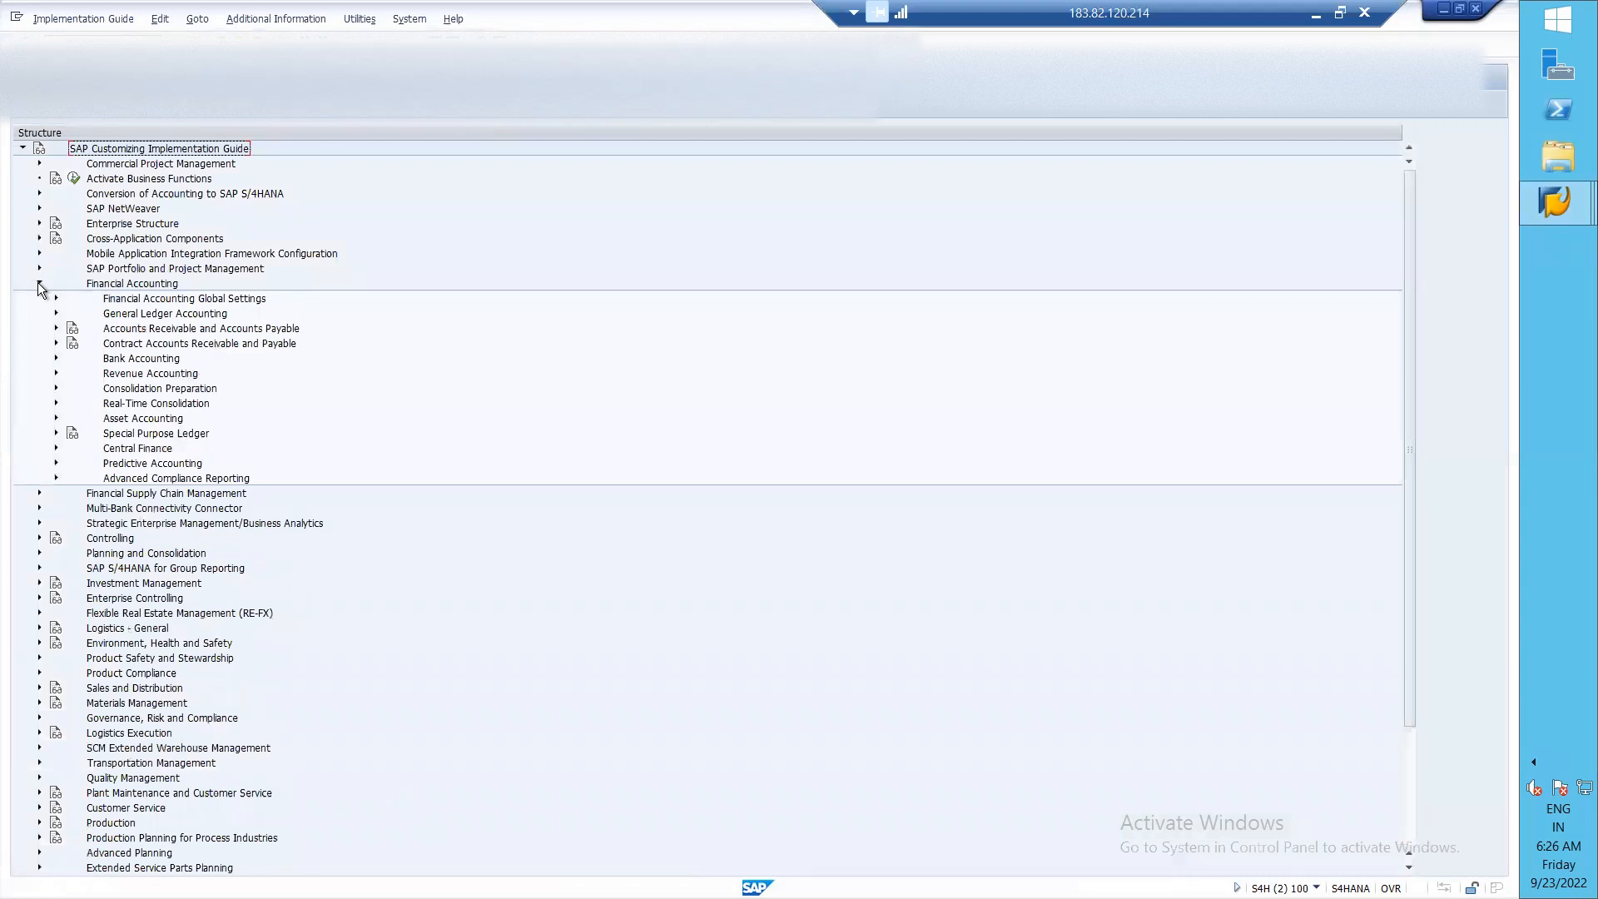
left_click(39, 285)
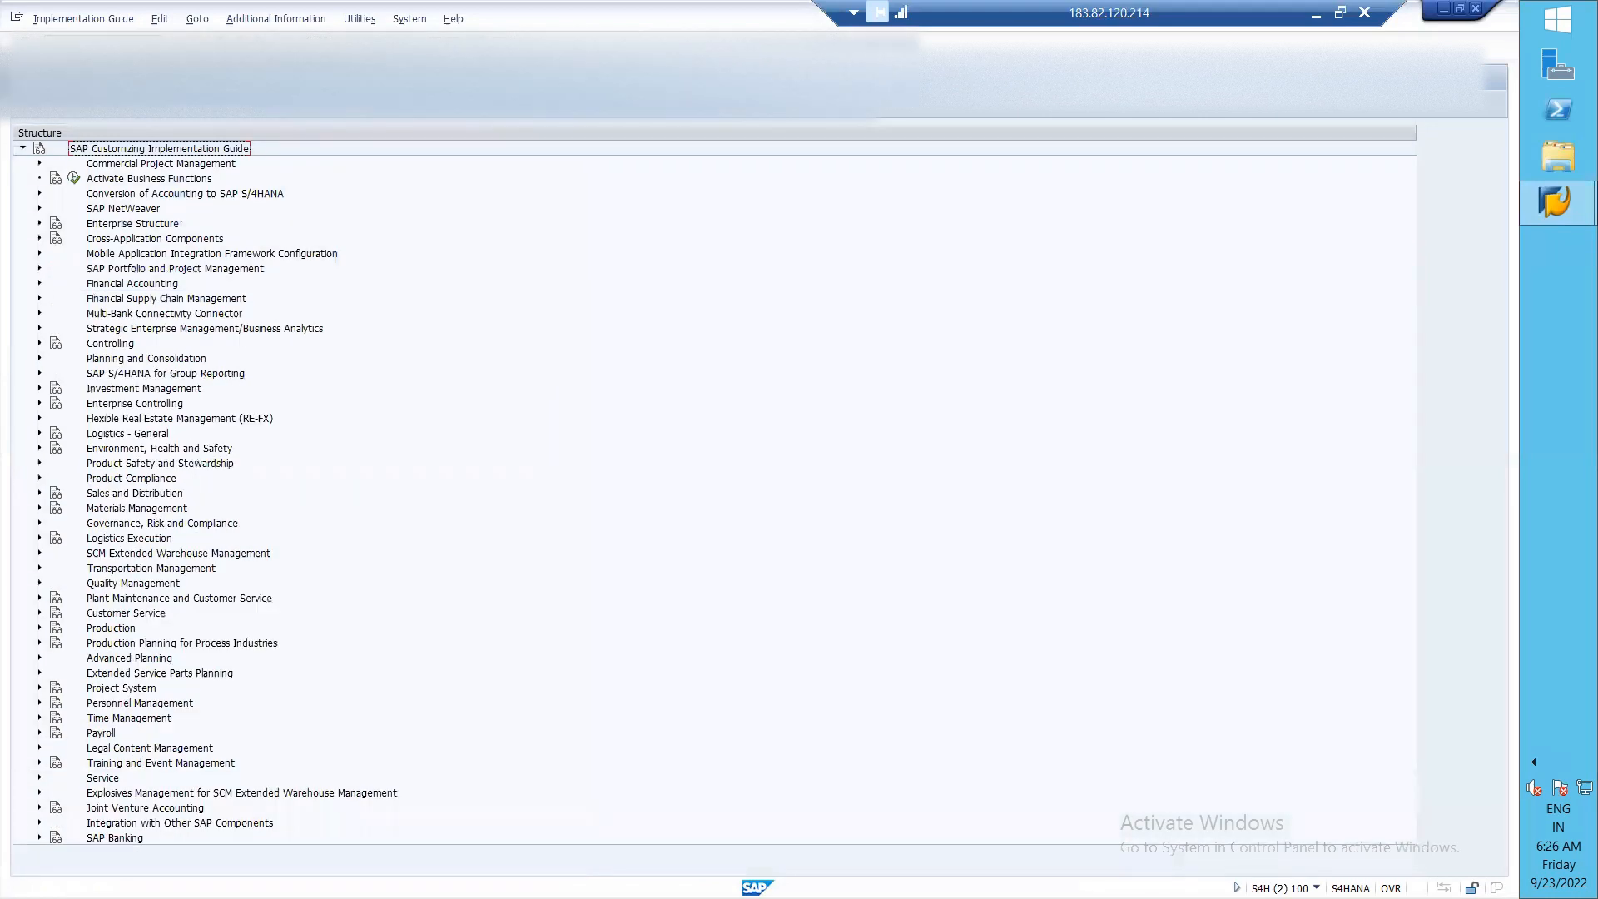
- Open the table of G/L account groups and position it on chart of accounts FIF2
left_click(95, 42)
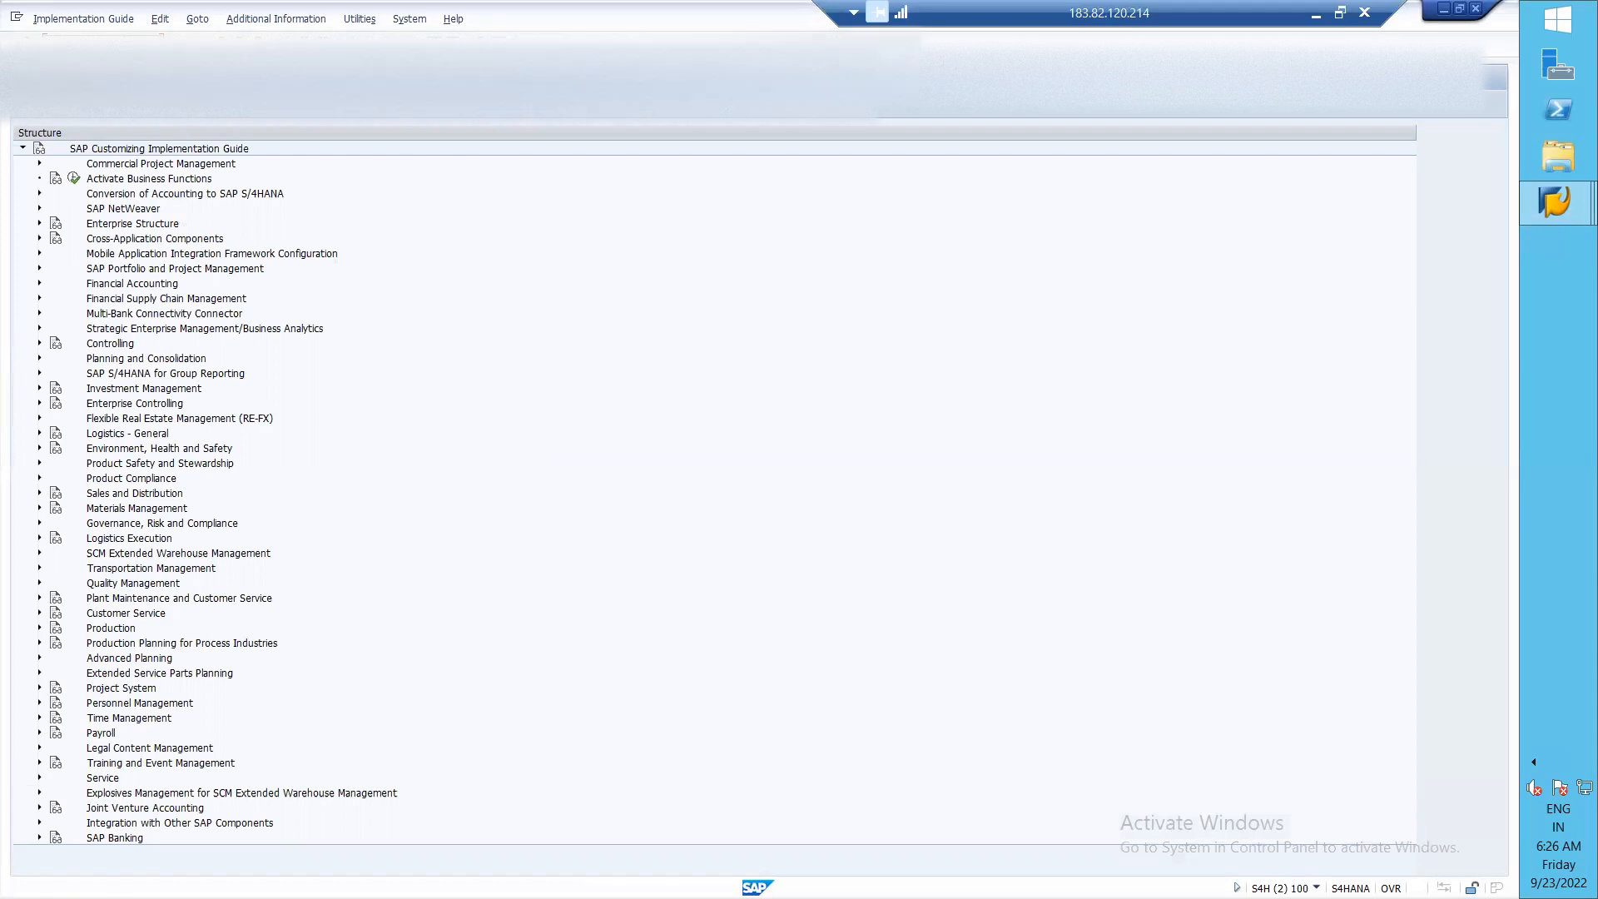
key("Return")
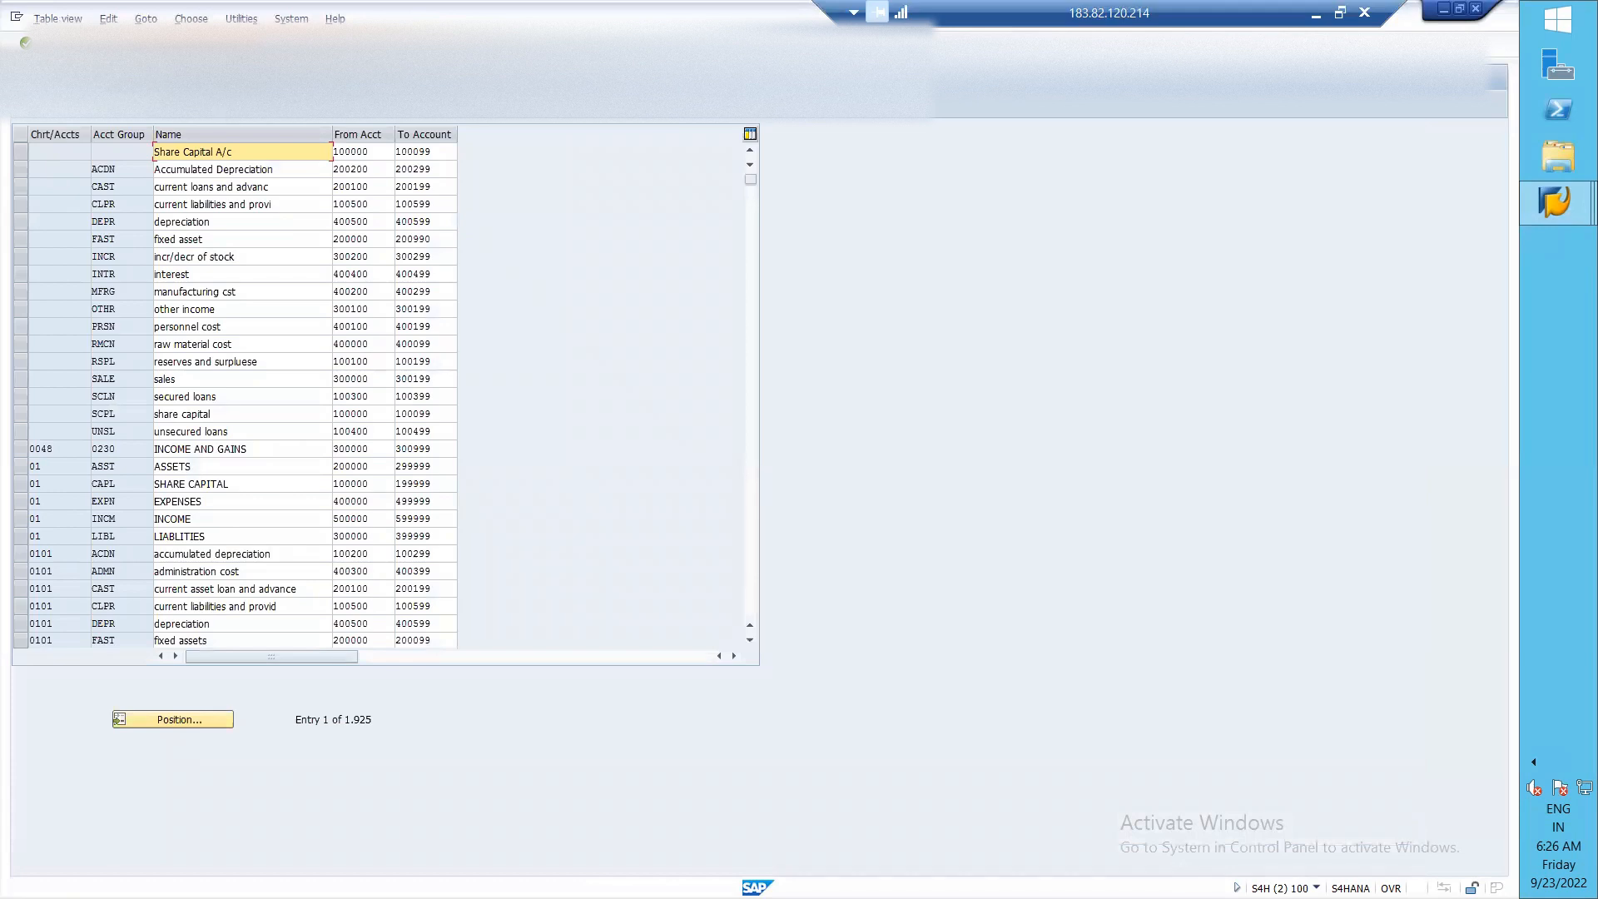
left_click(162, 717)
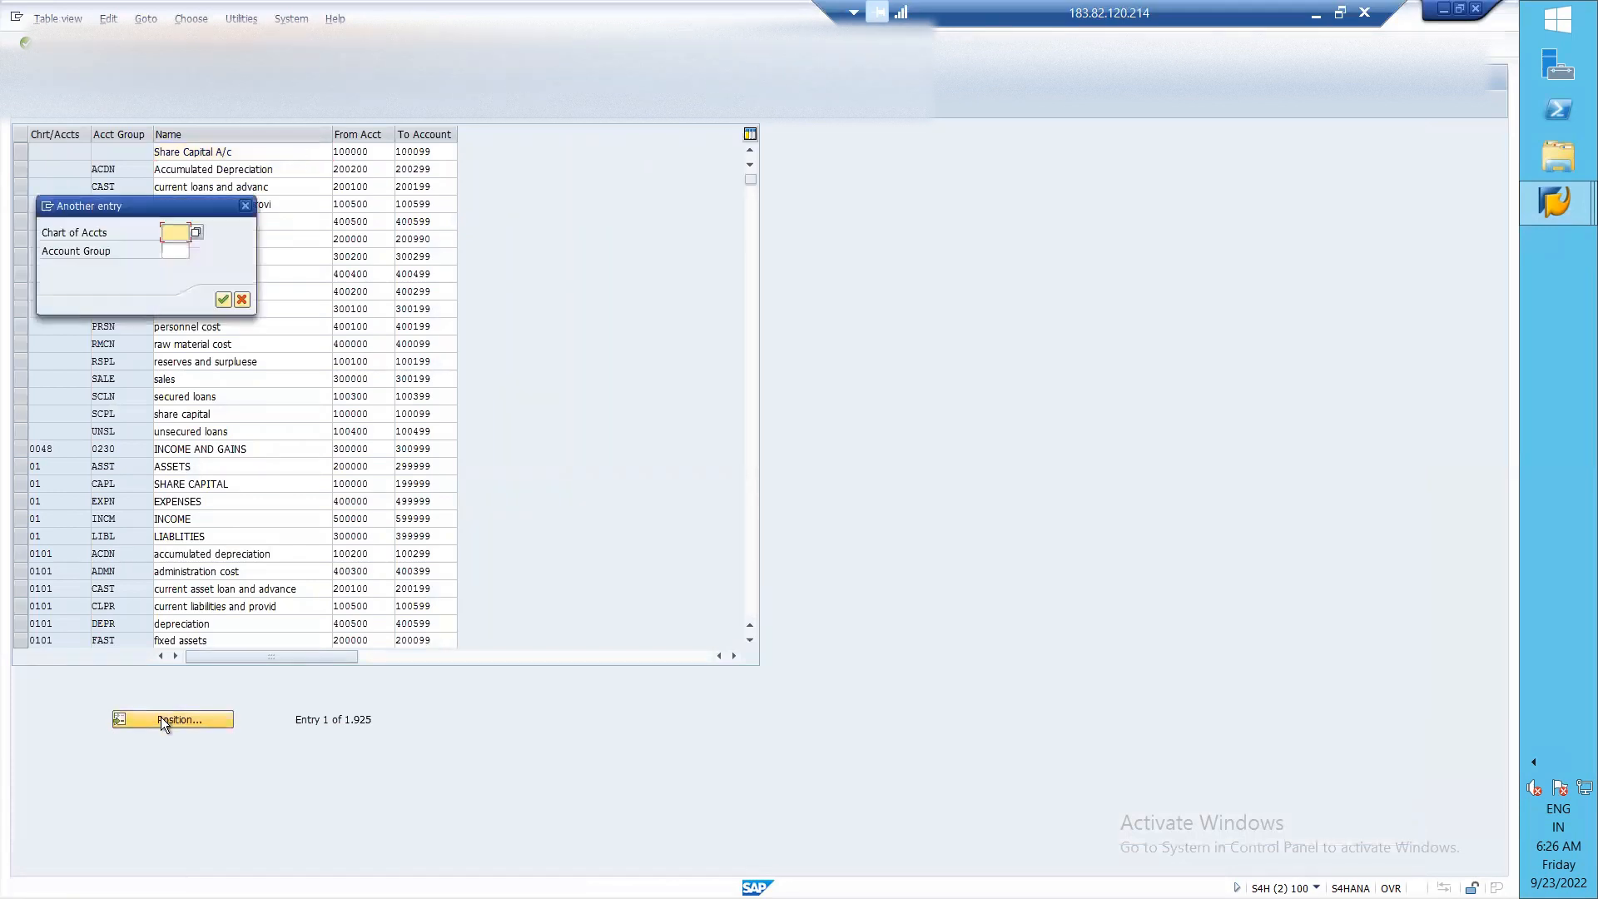
type("FIF")
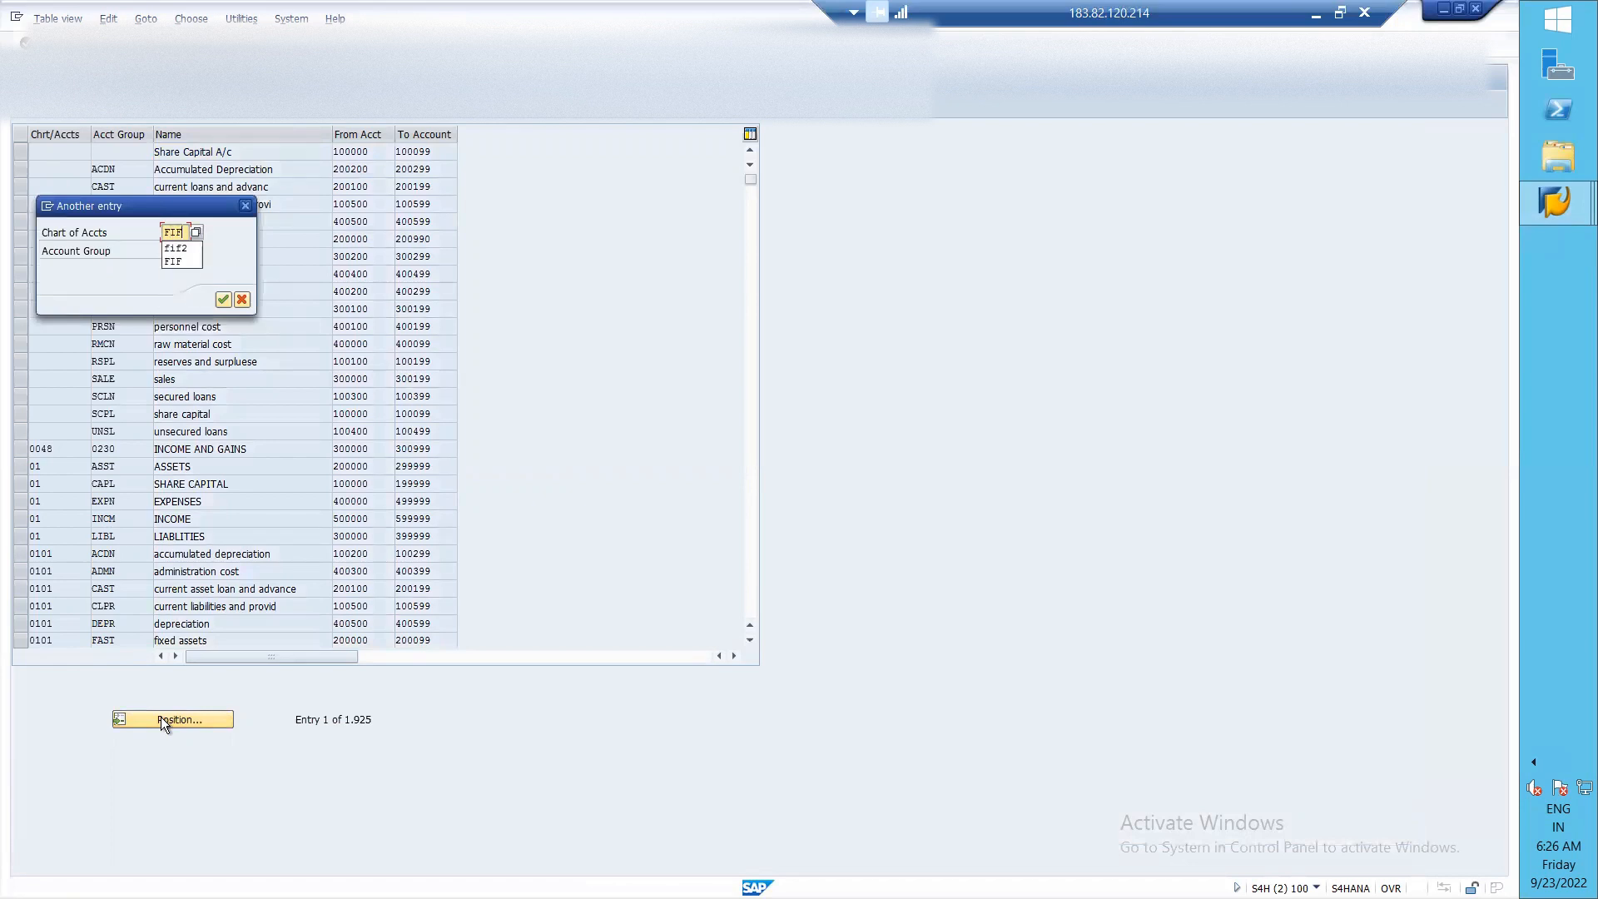
key("Return")
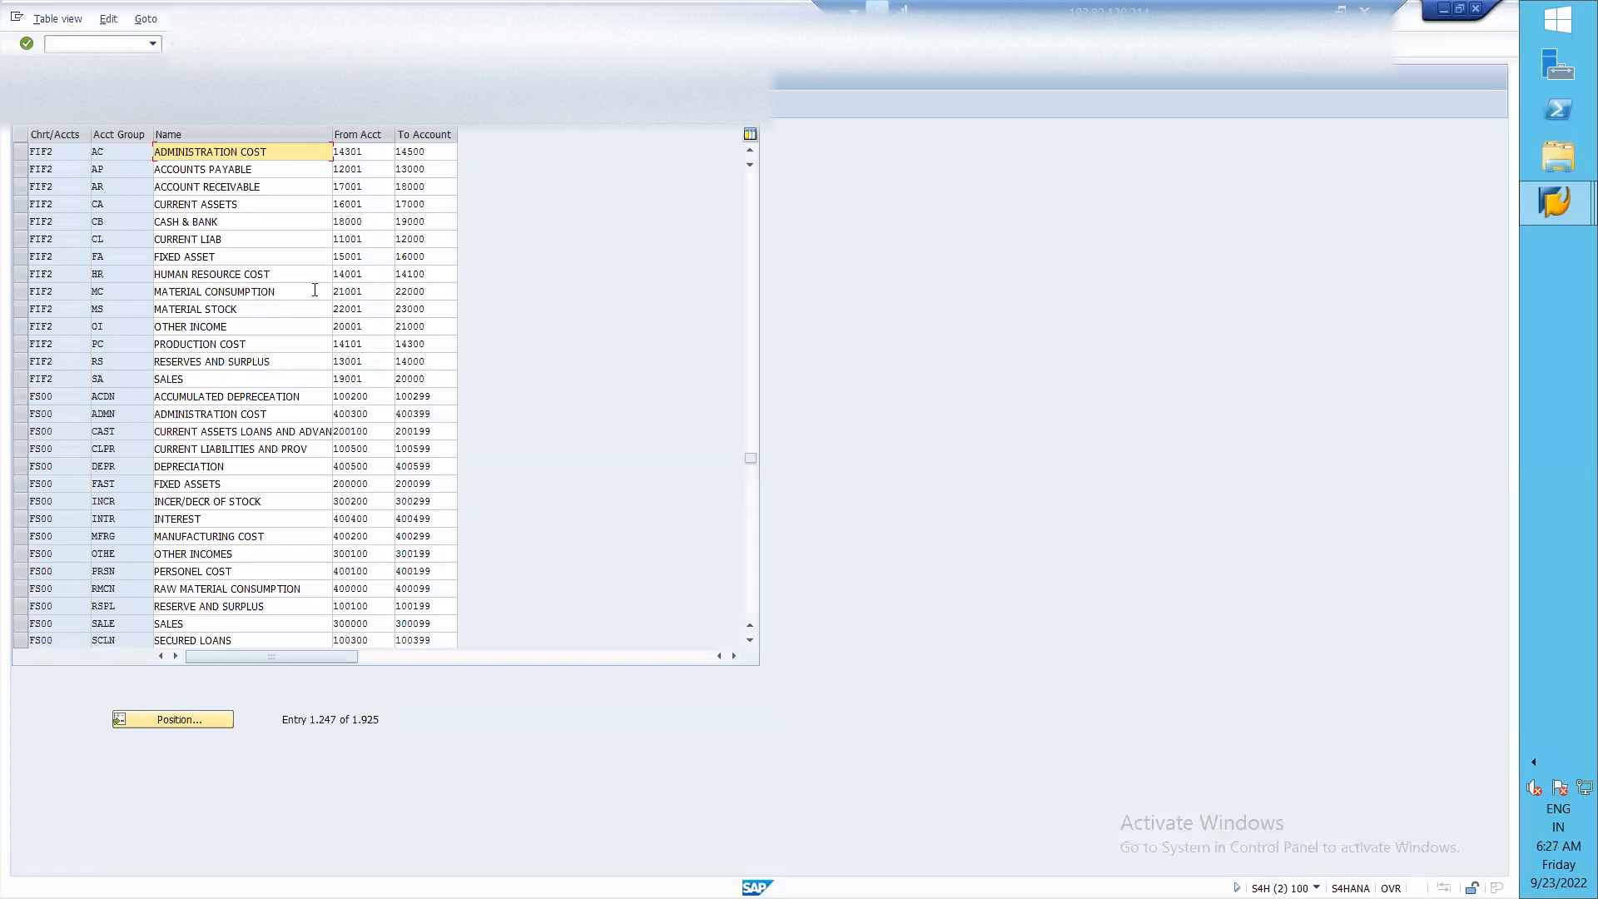
- Start creating a G/L account in the central maintenance session, and check the number ranges of the FIF2 account groups
key("alt+Tab")
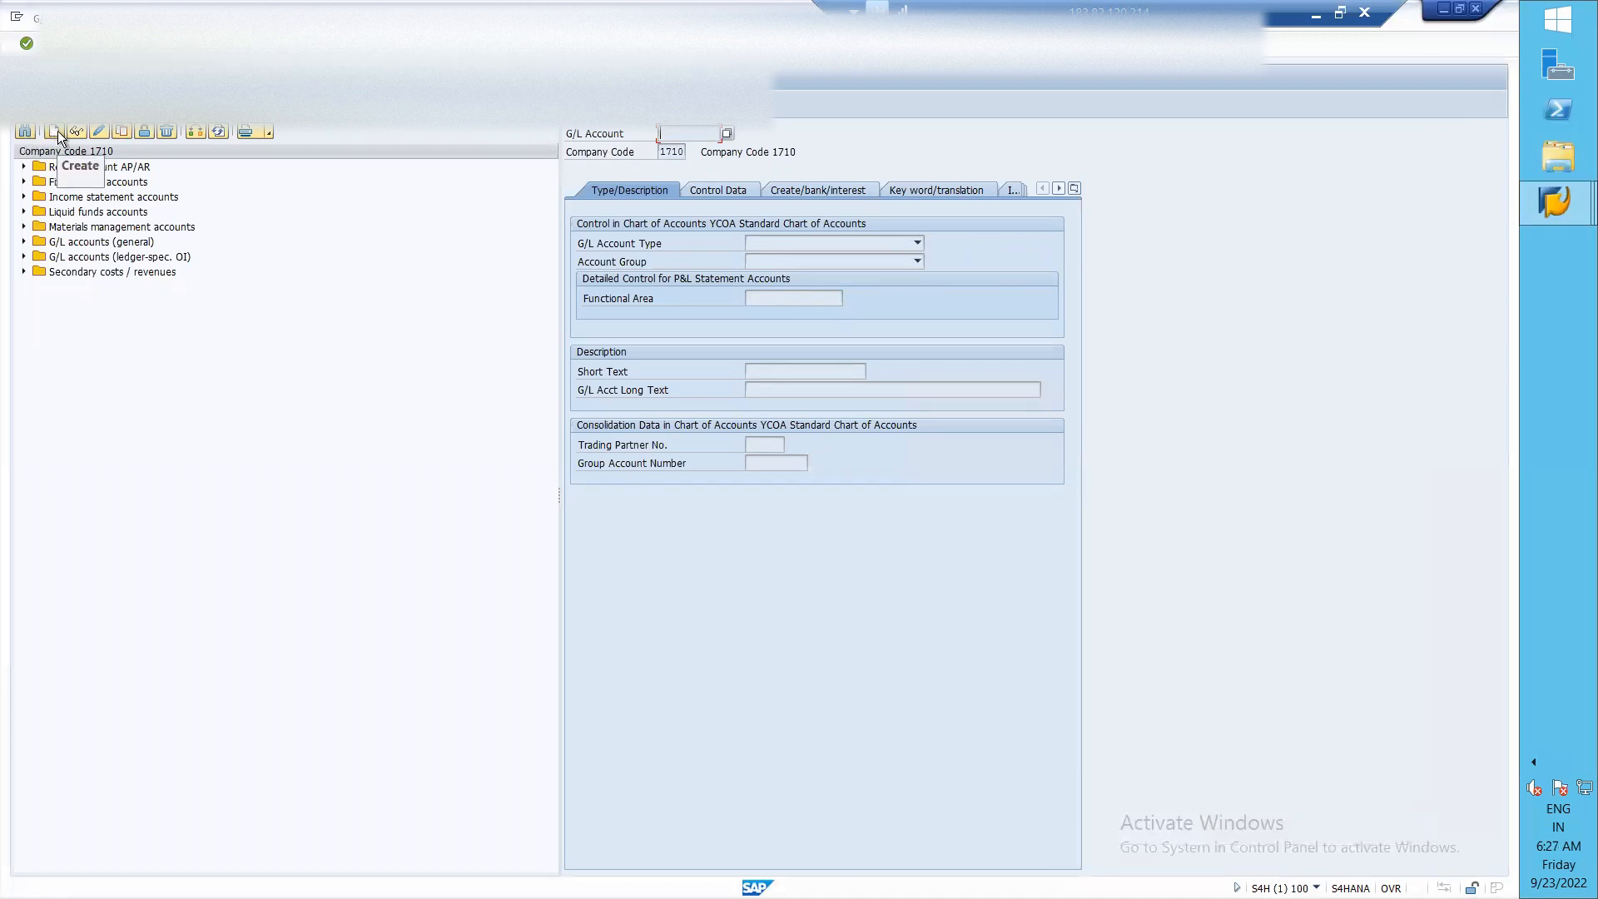
left_click(58, 131)
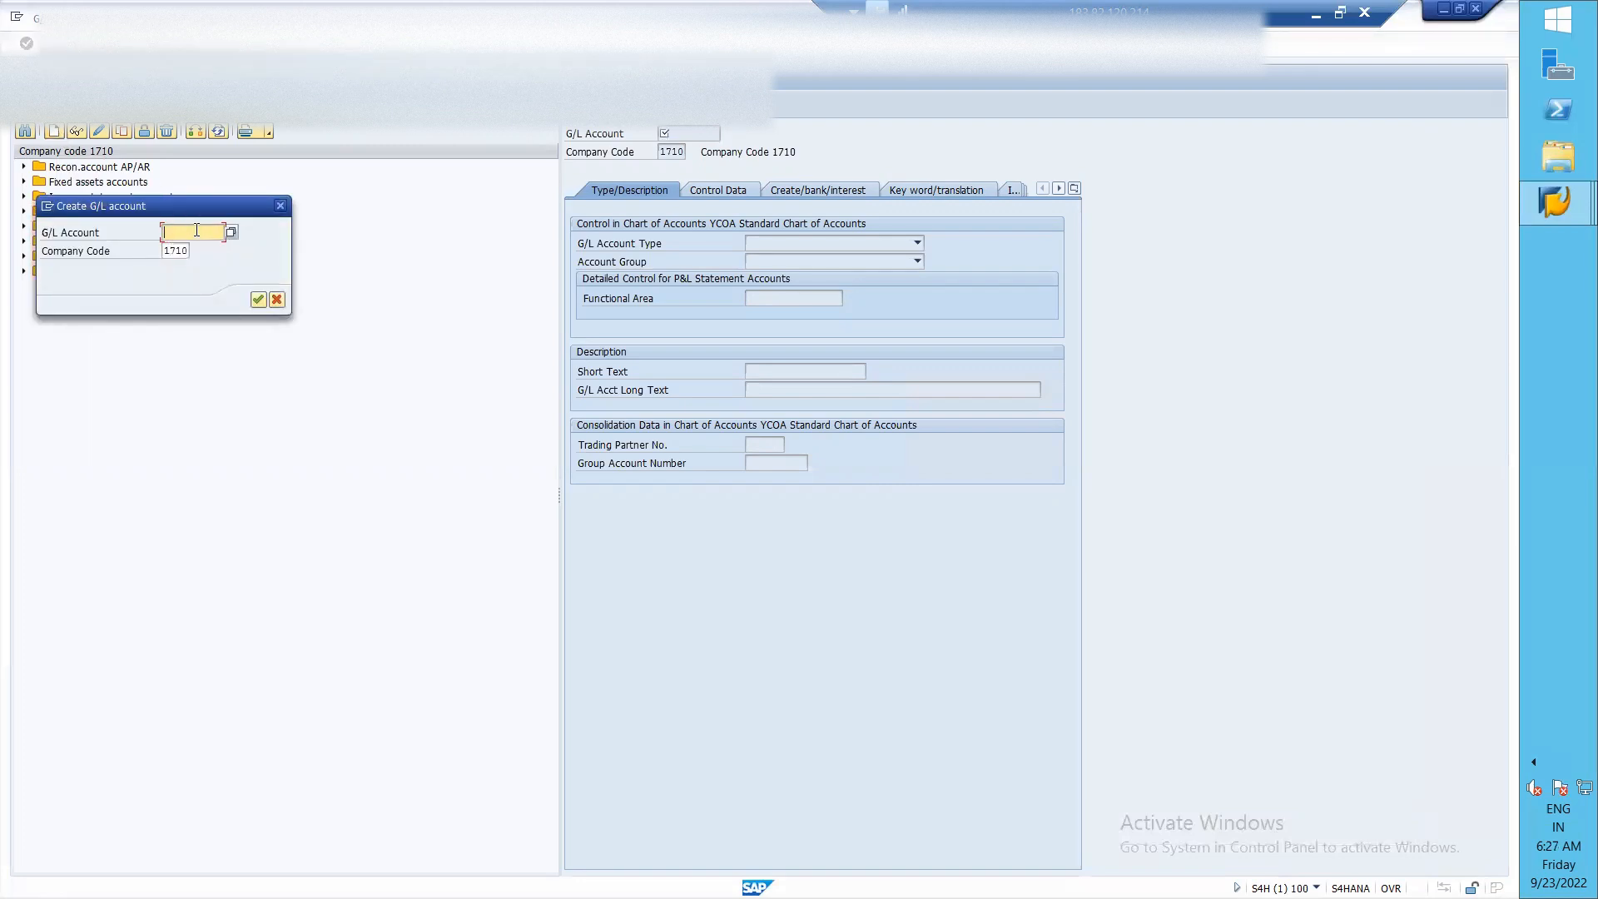
key("F4")
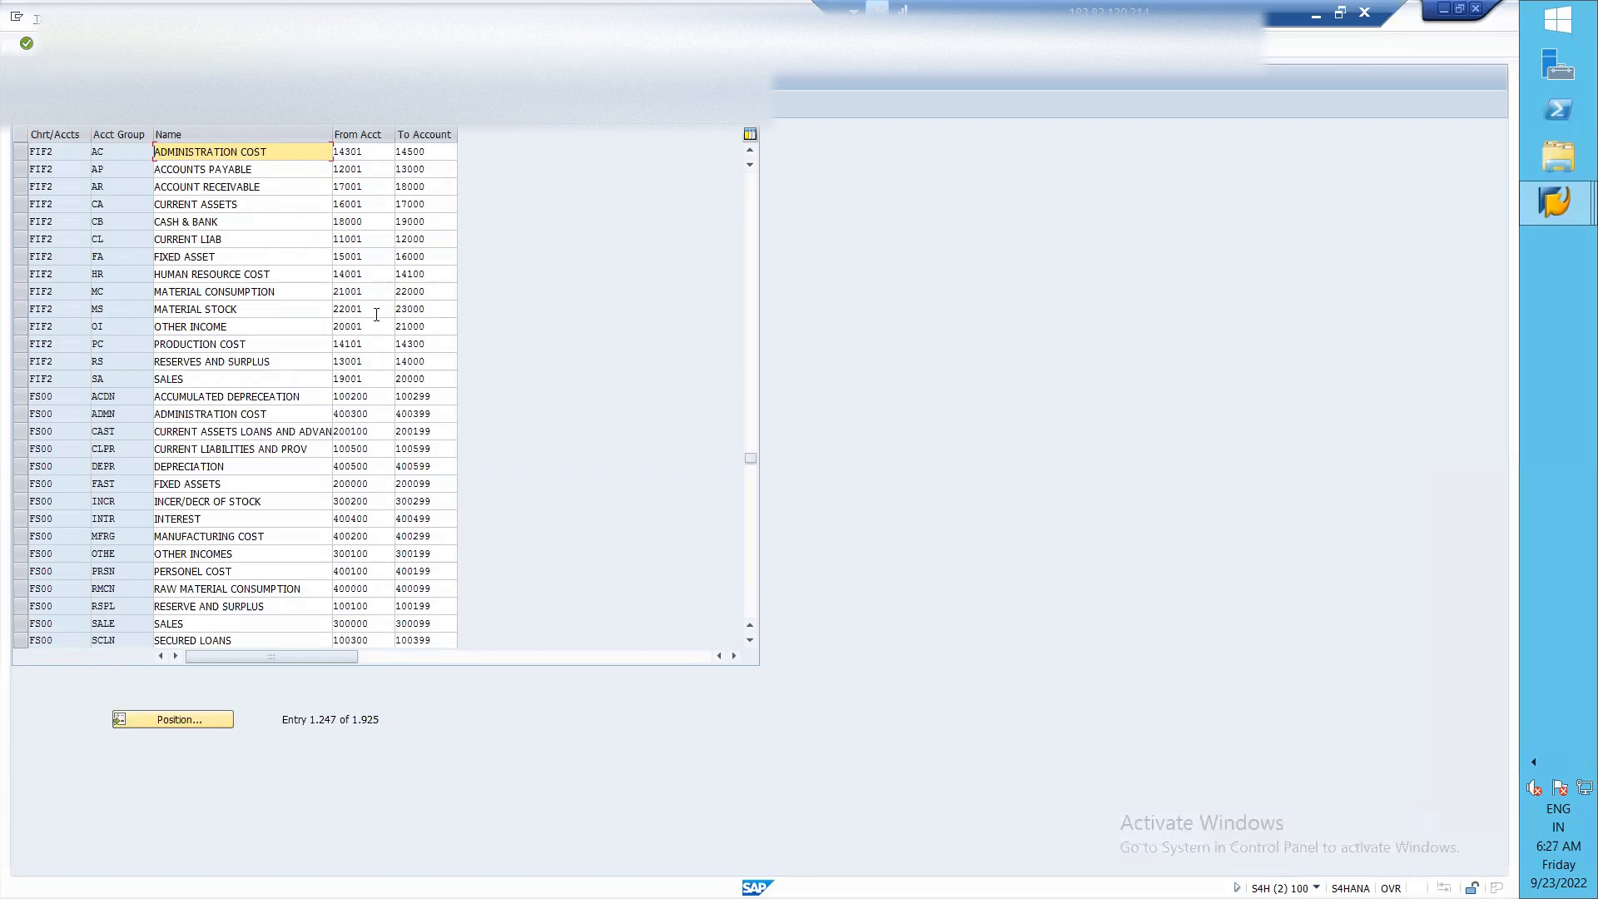
key("alt+Tab")
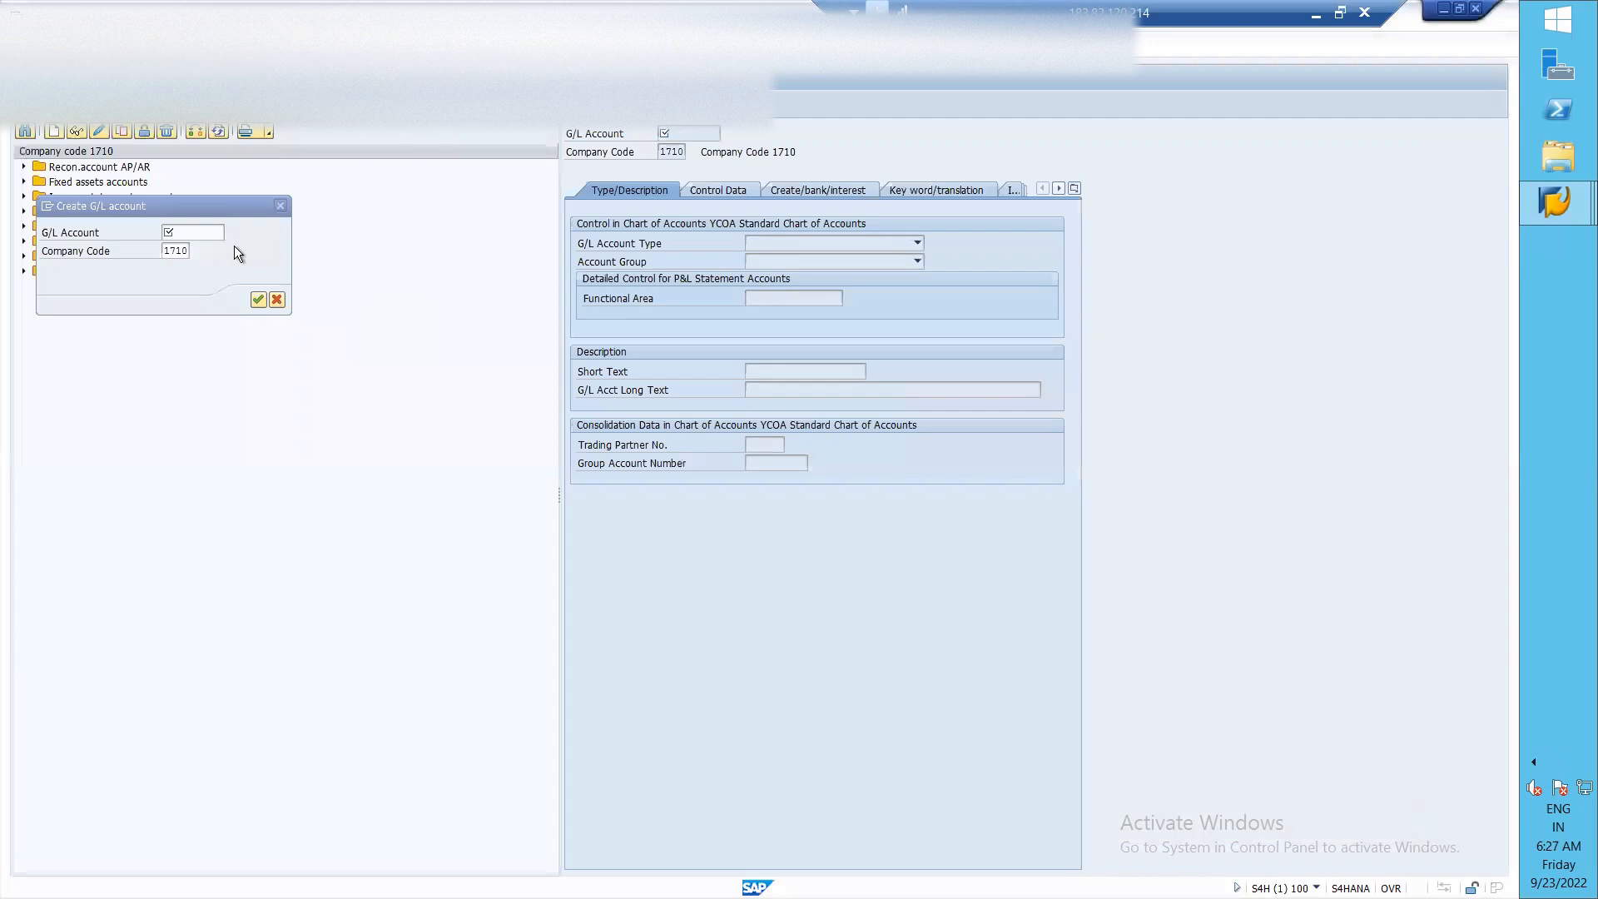
- Create the new G/L account as 14001 in company code FI02
left_click(203, 234)
type("14001")
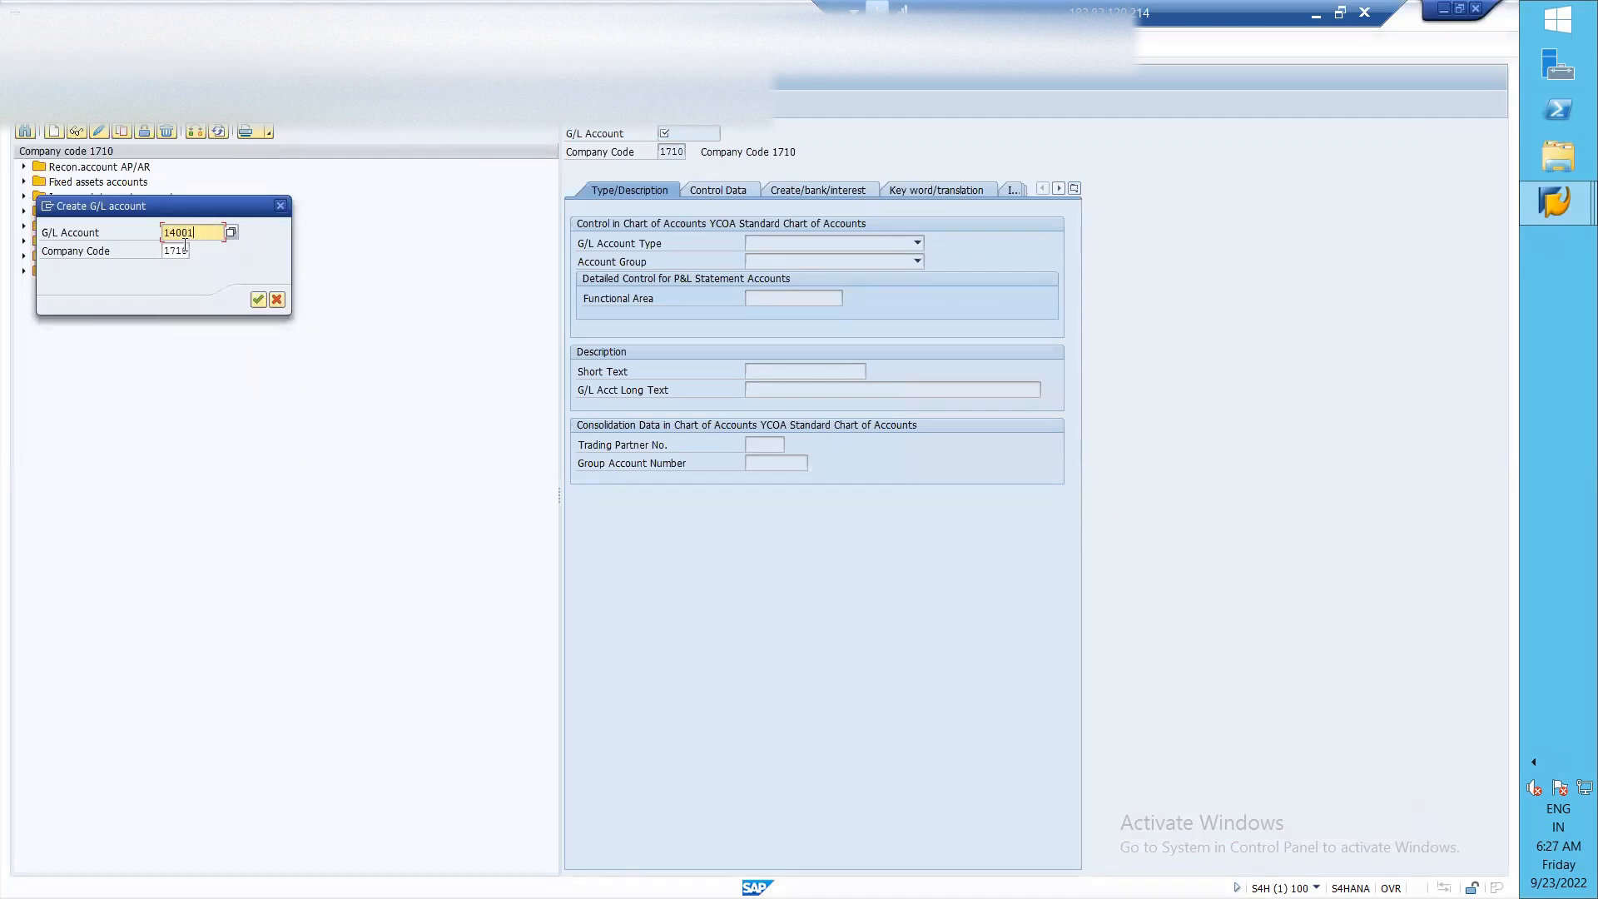
left_click(187, 250)
type("FI02")
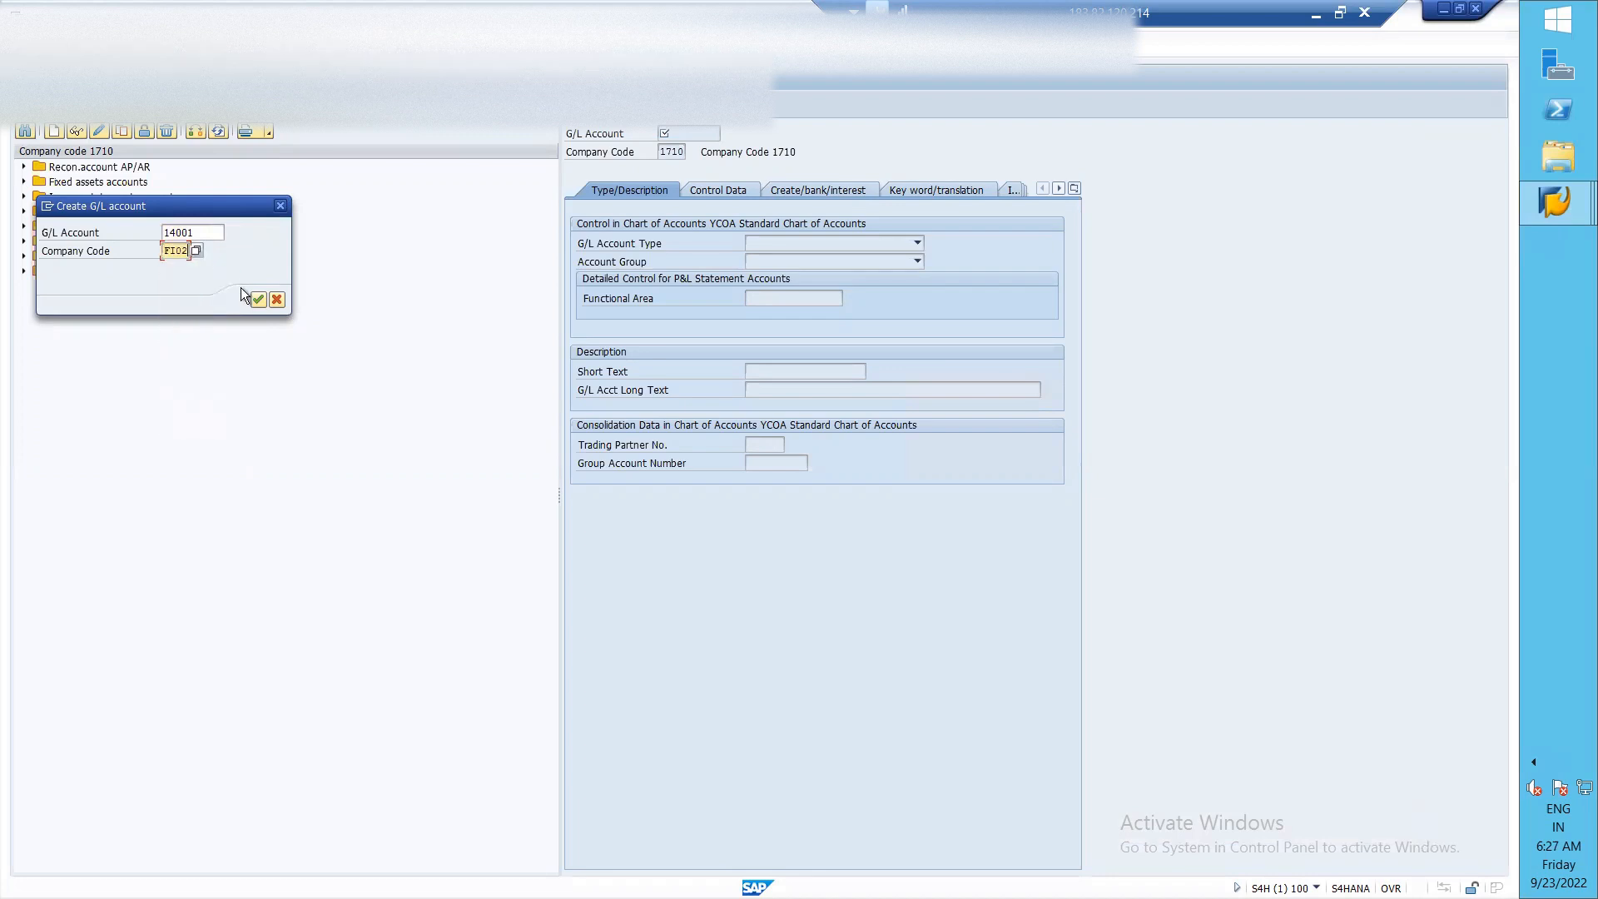
left_click(258, 299)
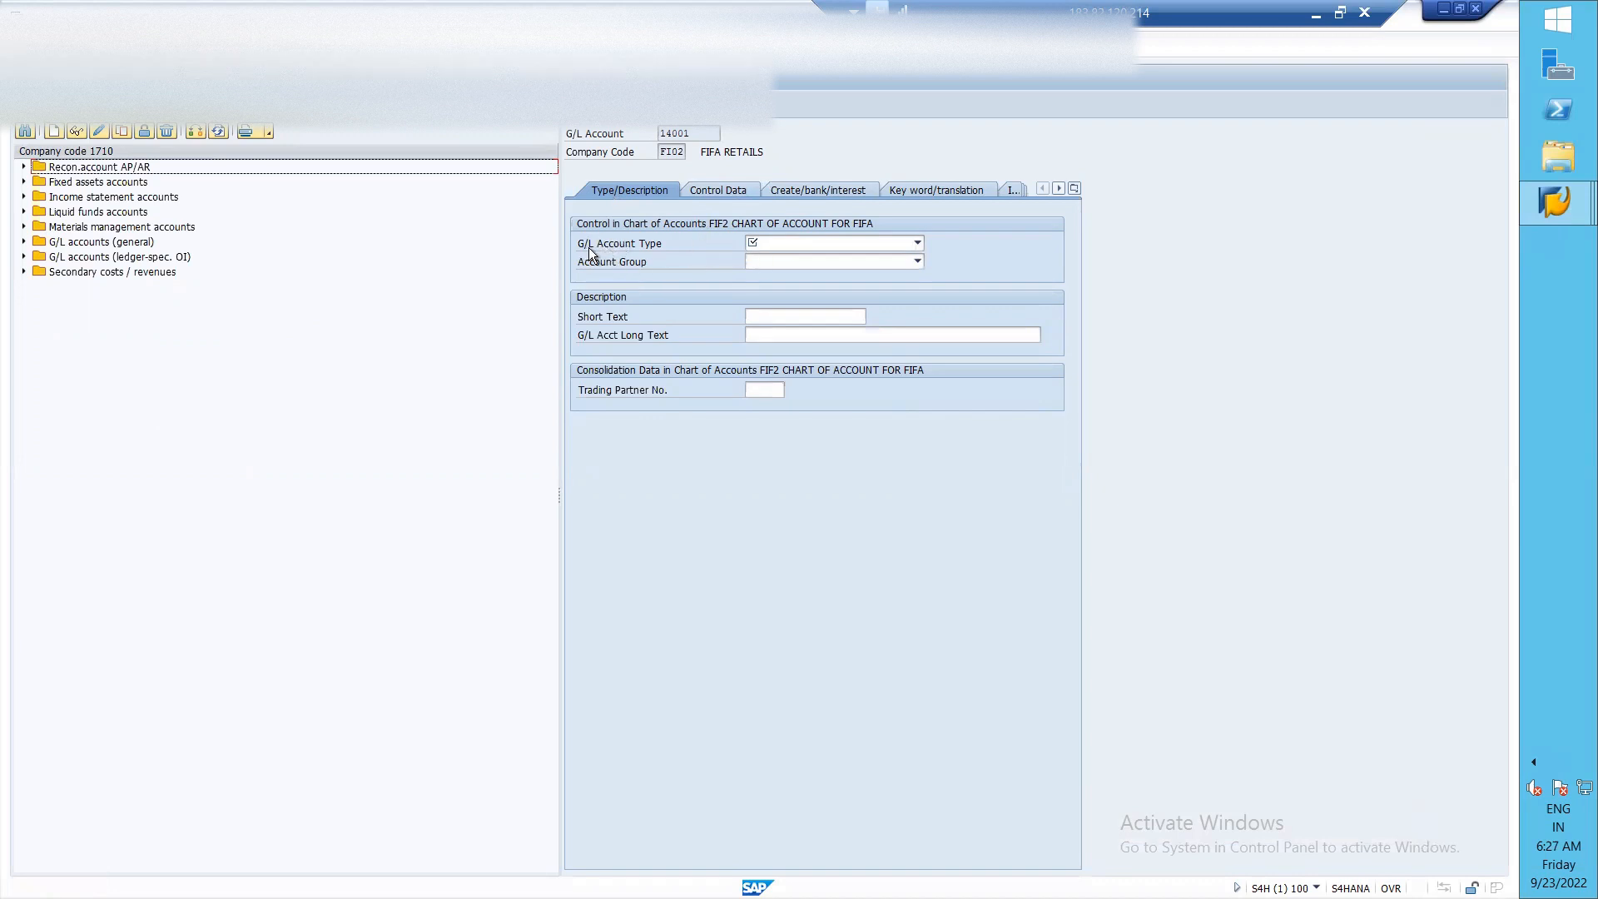
- Set the G/L account type to Nonoperating Expense or Income and the account group to HUMAN RESOURCE COST
left_click(782, 243)
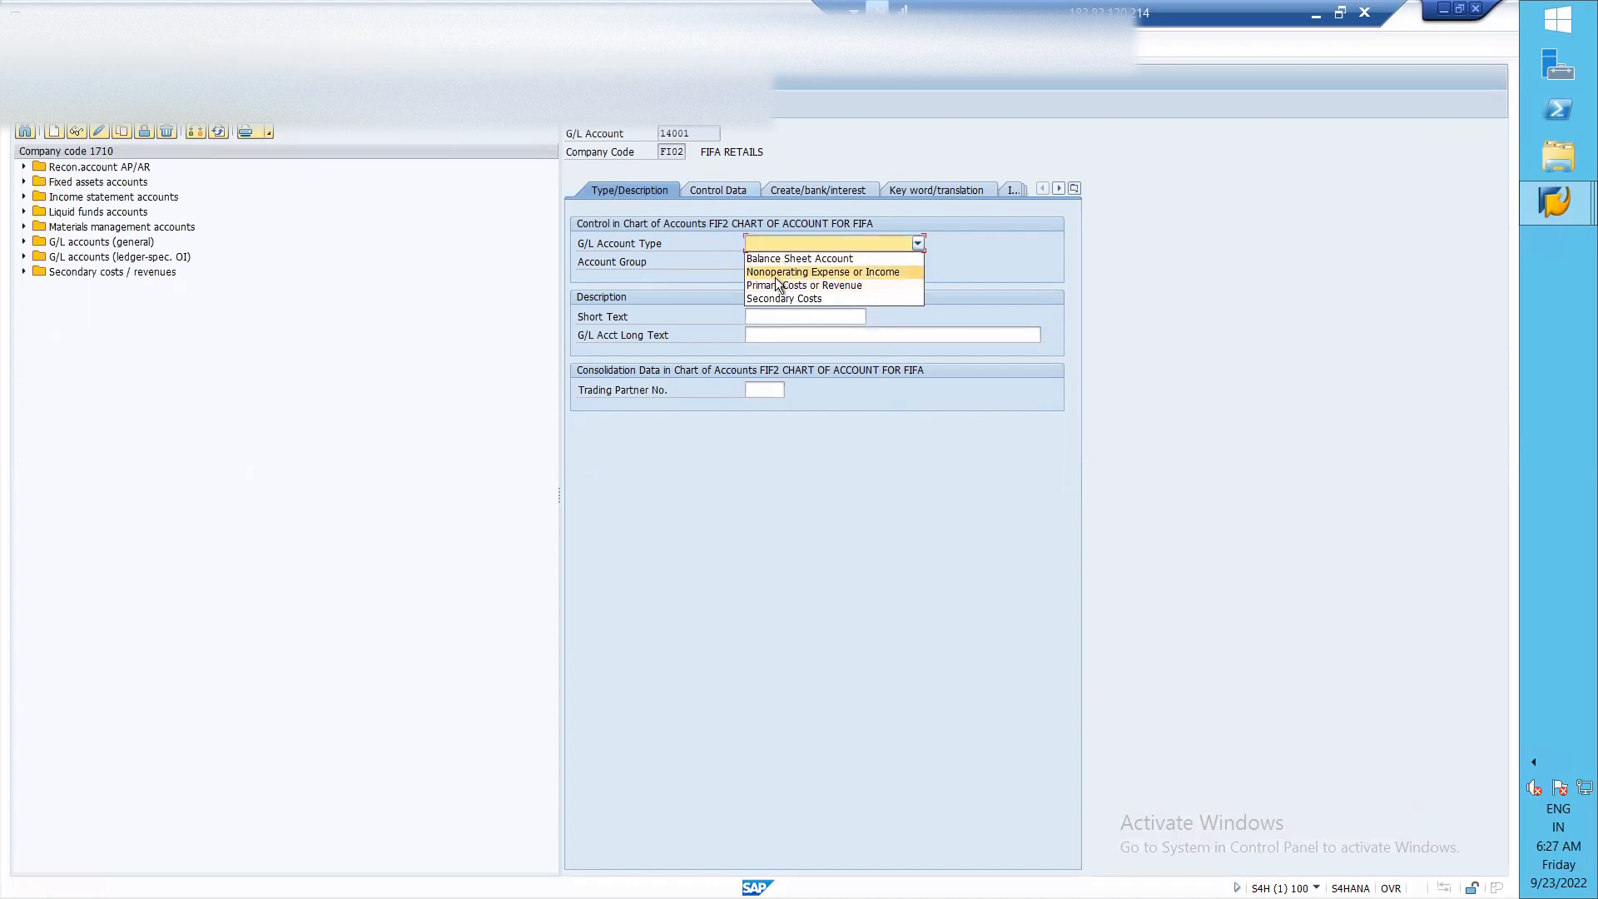
left_click(775, 277)
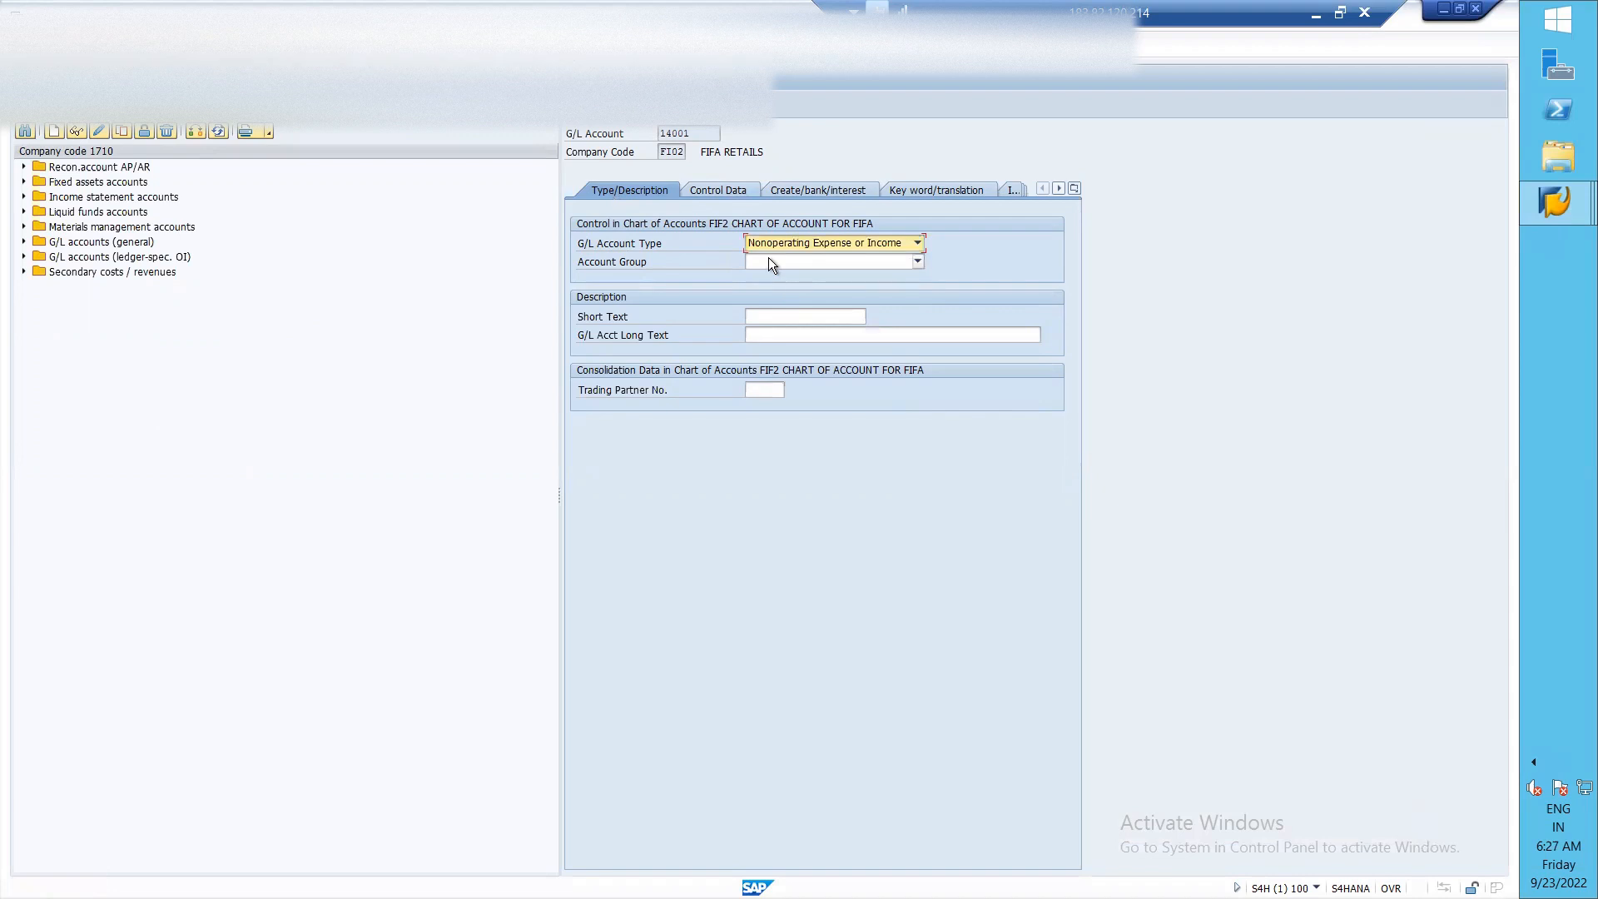
left_click(769, 260)
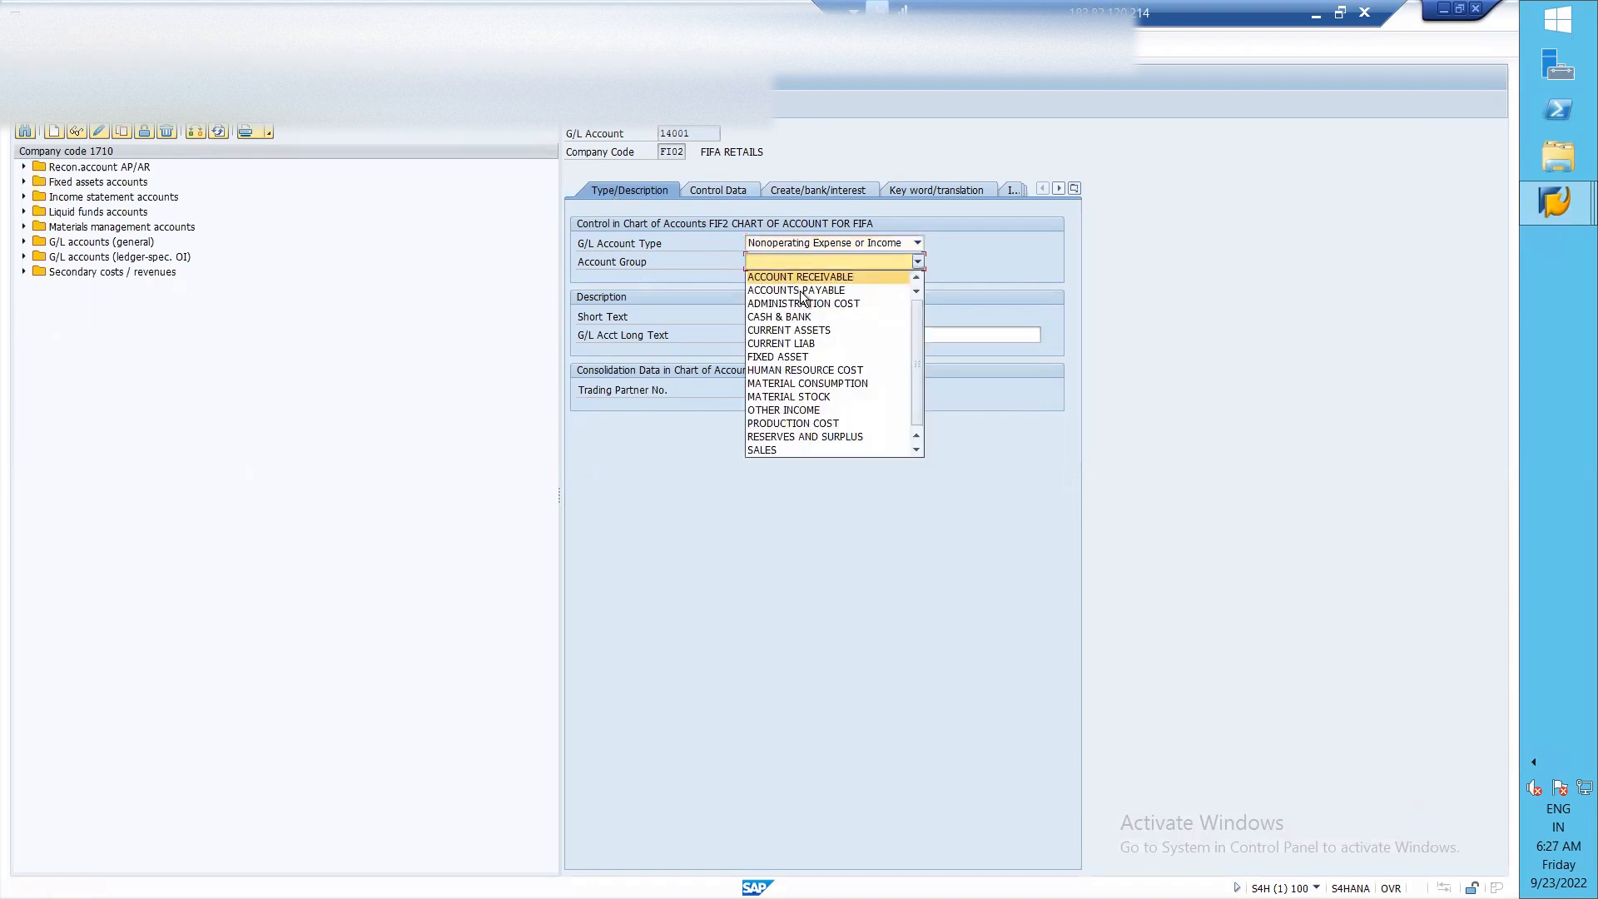
left_click(821, 370)
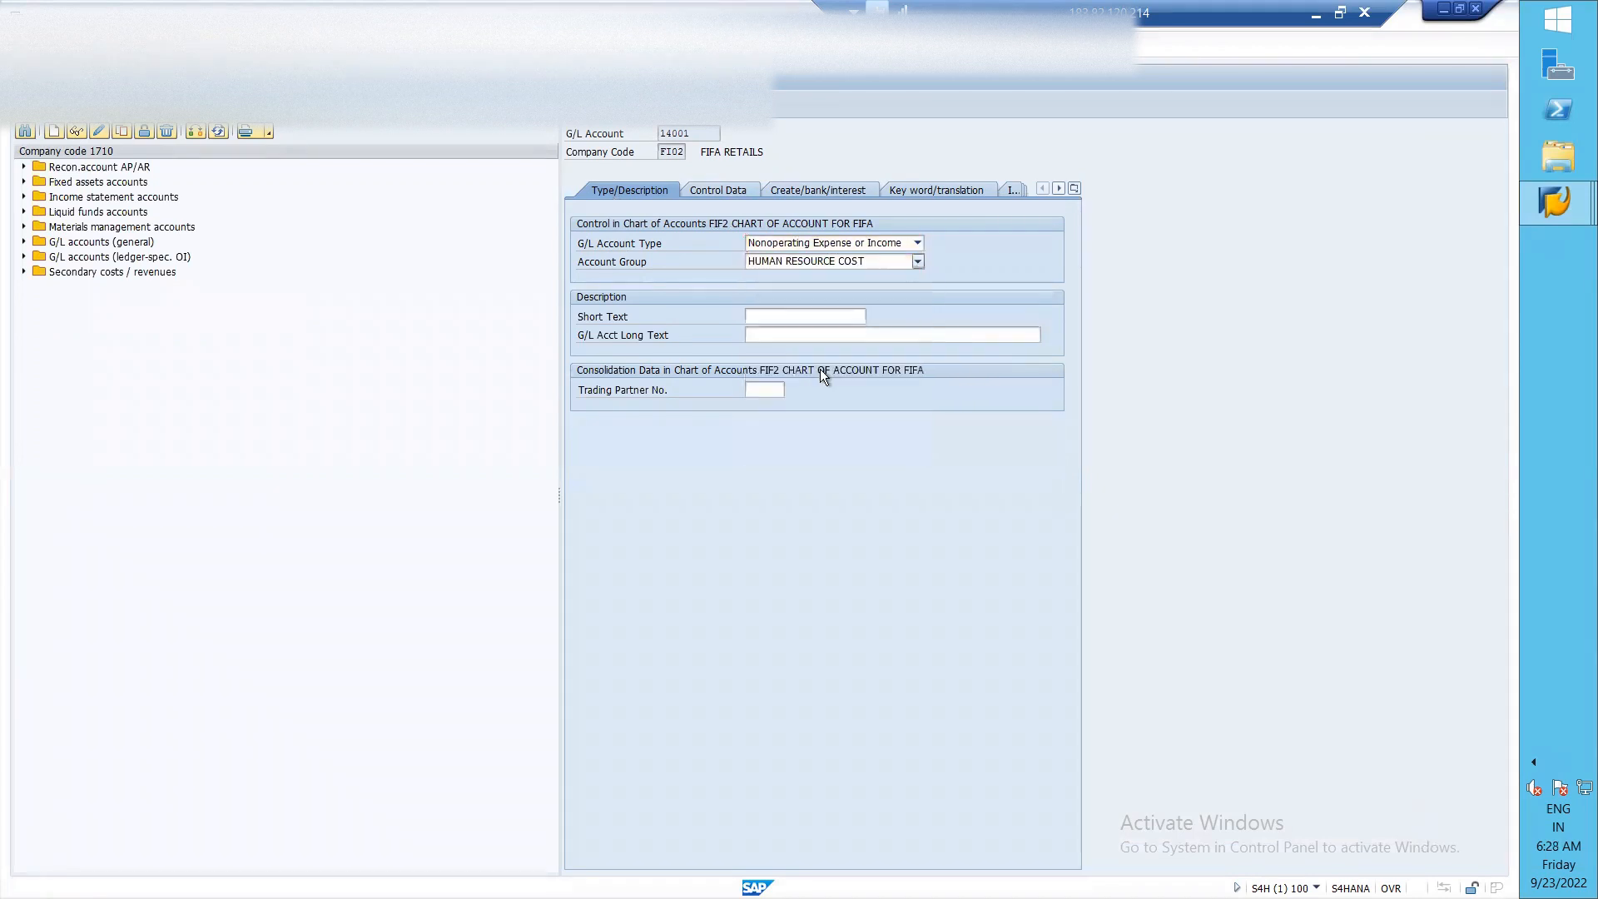
- Describe the account with short text SAL and long text SALARIES EXPENSE ACCOUNT
left_click(782, 317)
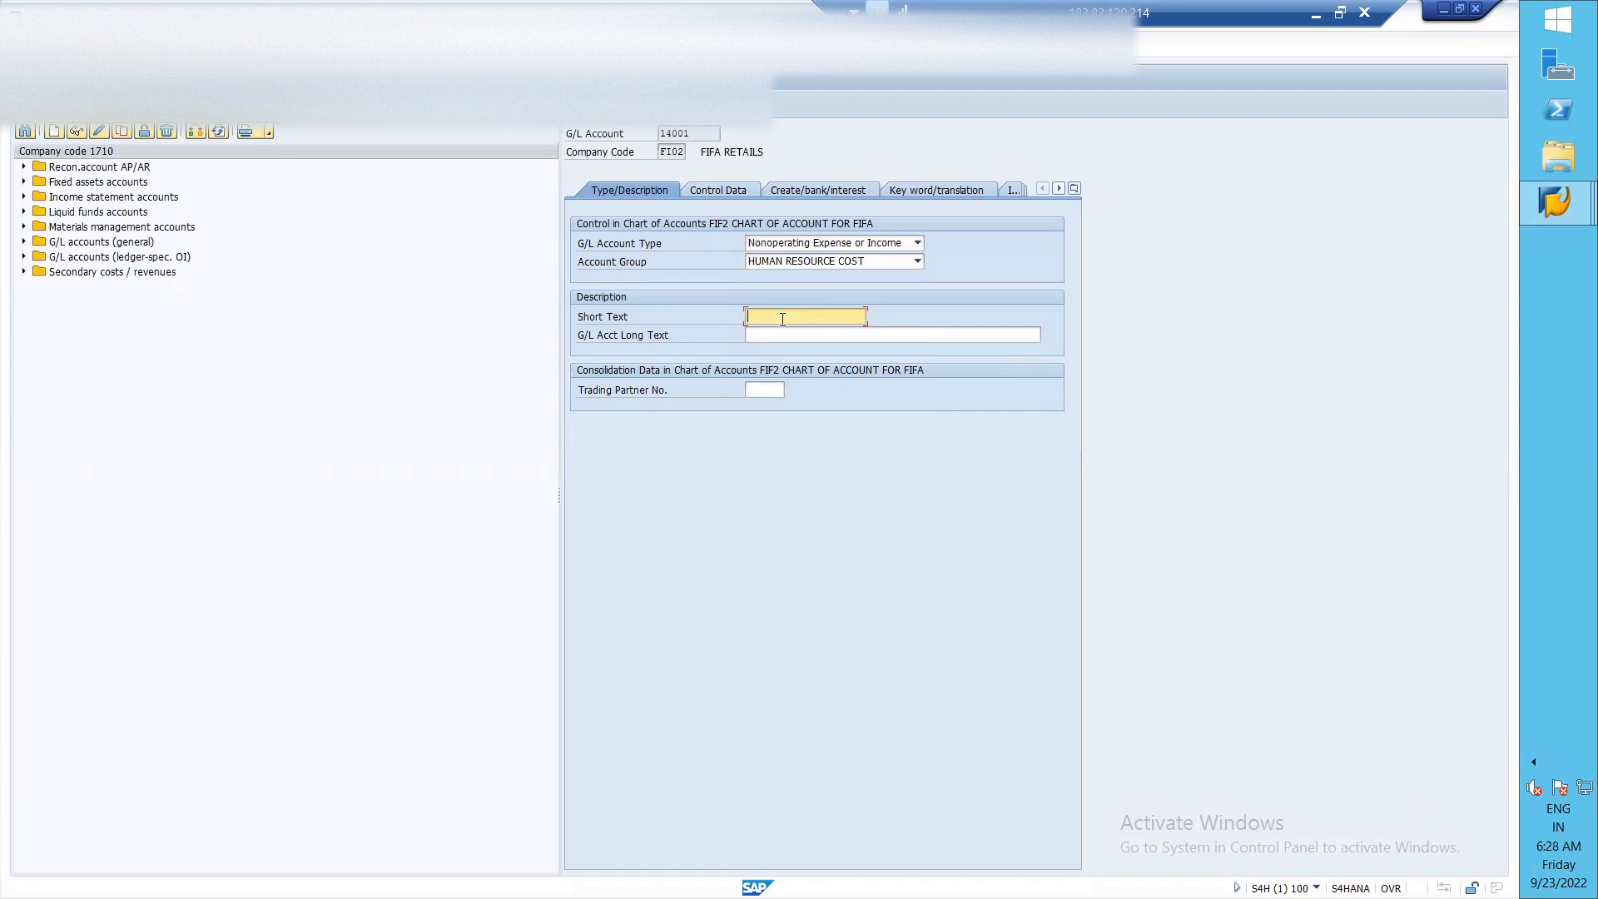
type("SAL")
key("Tab")
type("SALARIE")
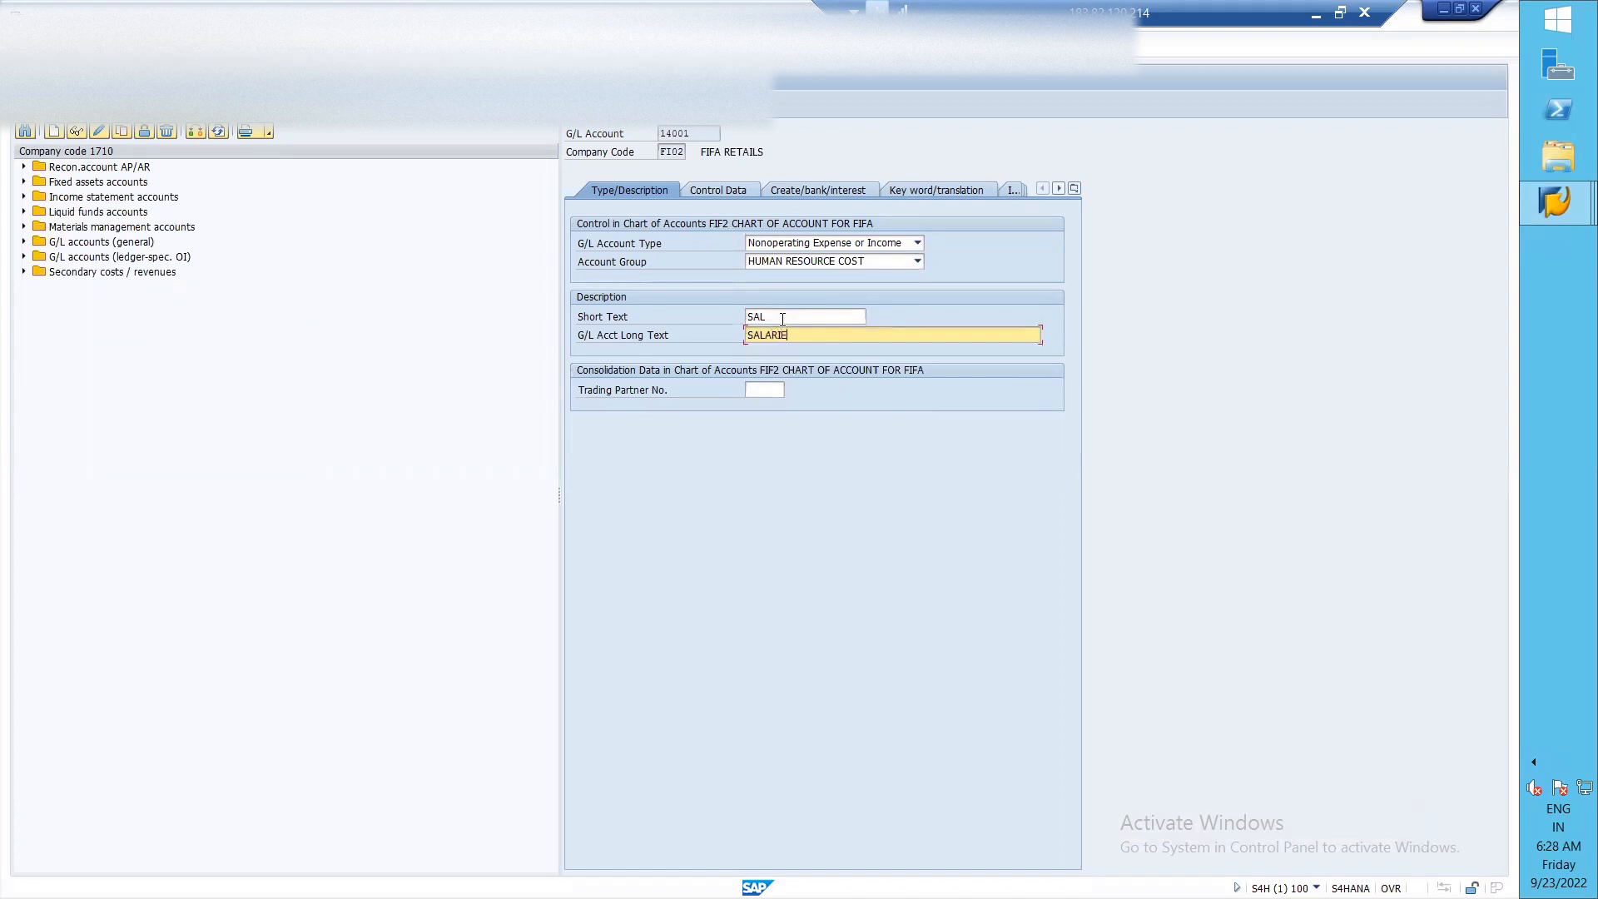
type("S EXPENSE ACCOUNT")
- Review the available account currencies in the control data of account 14001, keeping INR
left_click(722, 191)
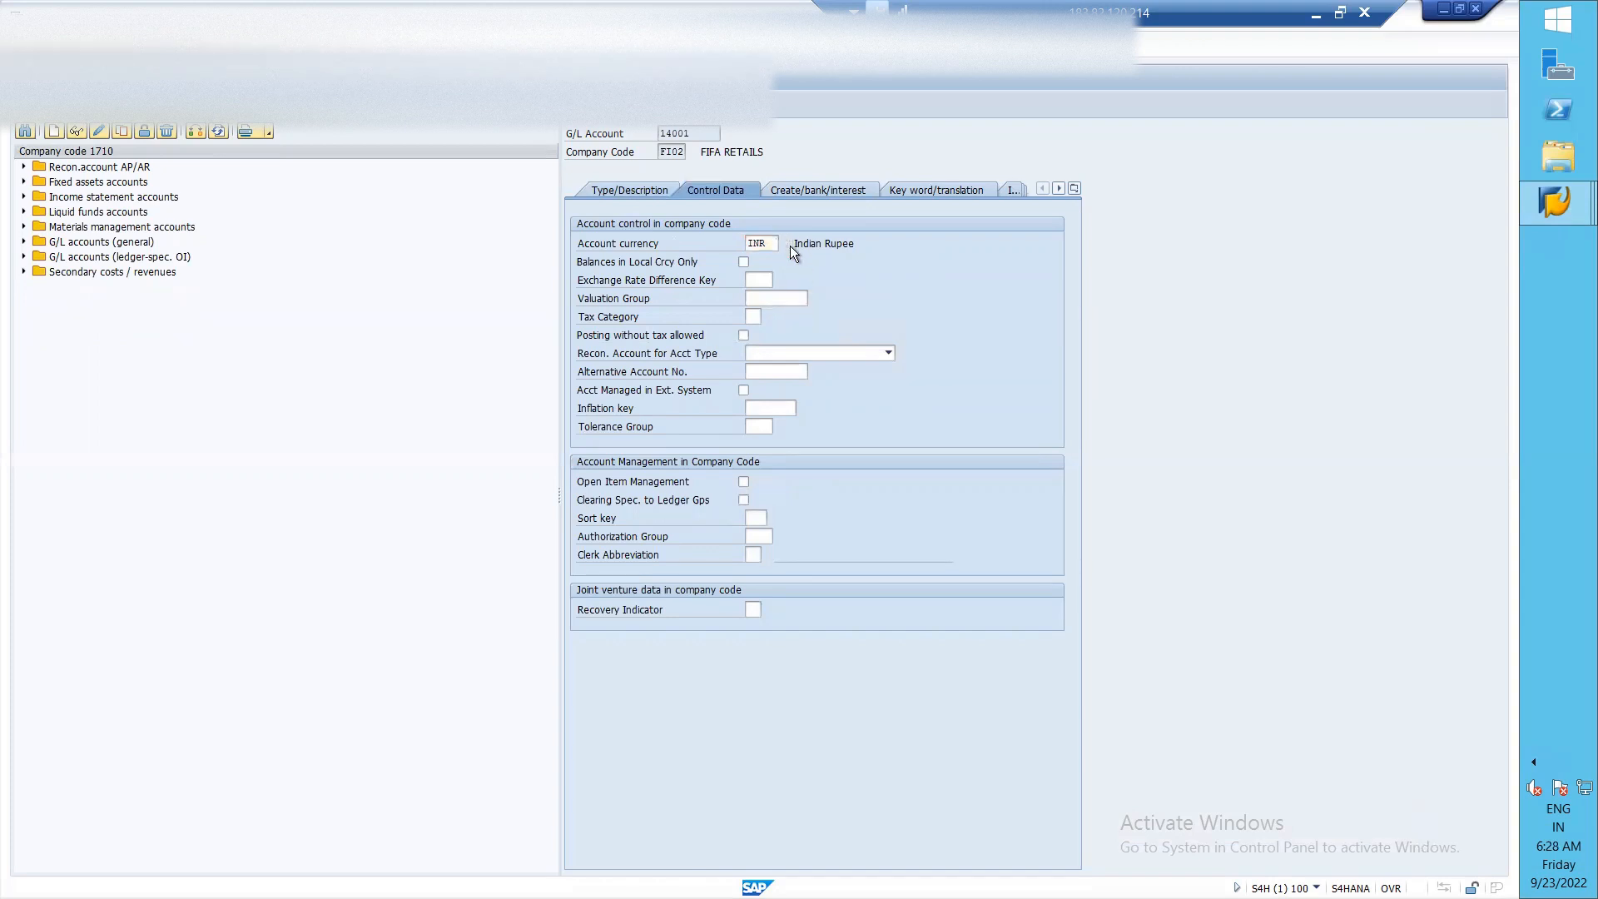
left_click(789, 245)
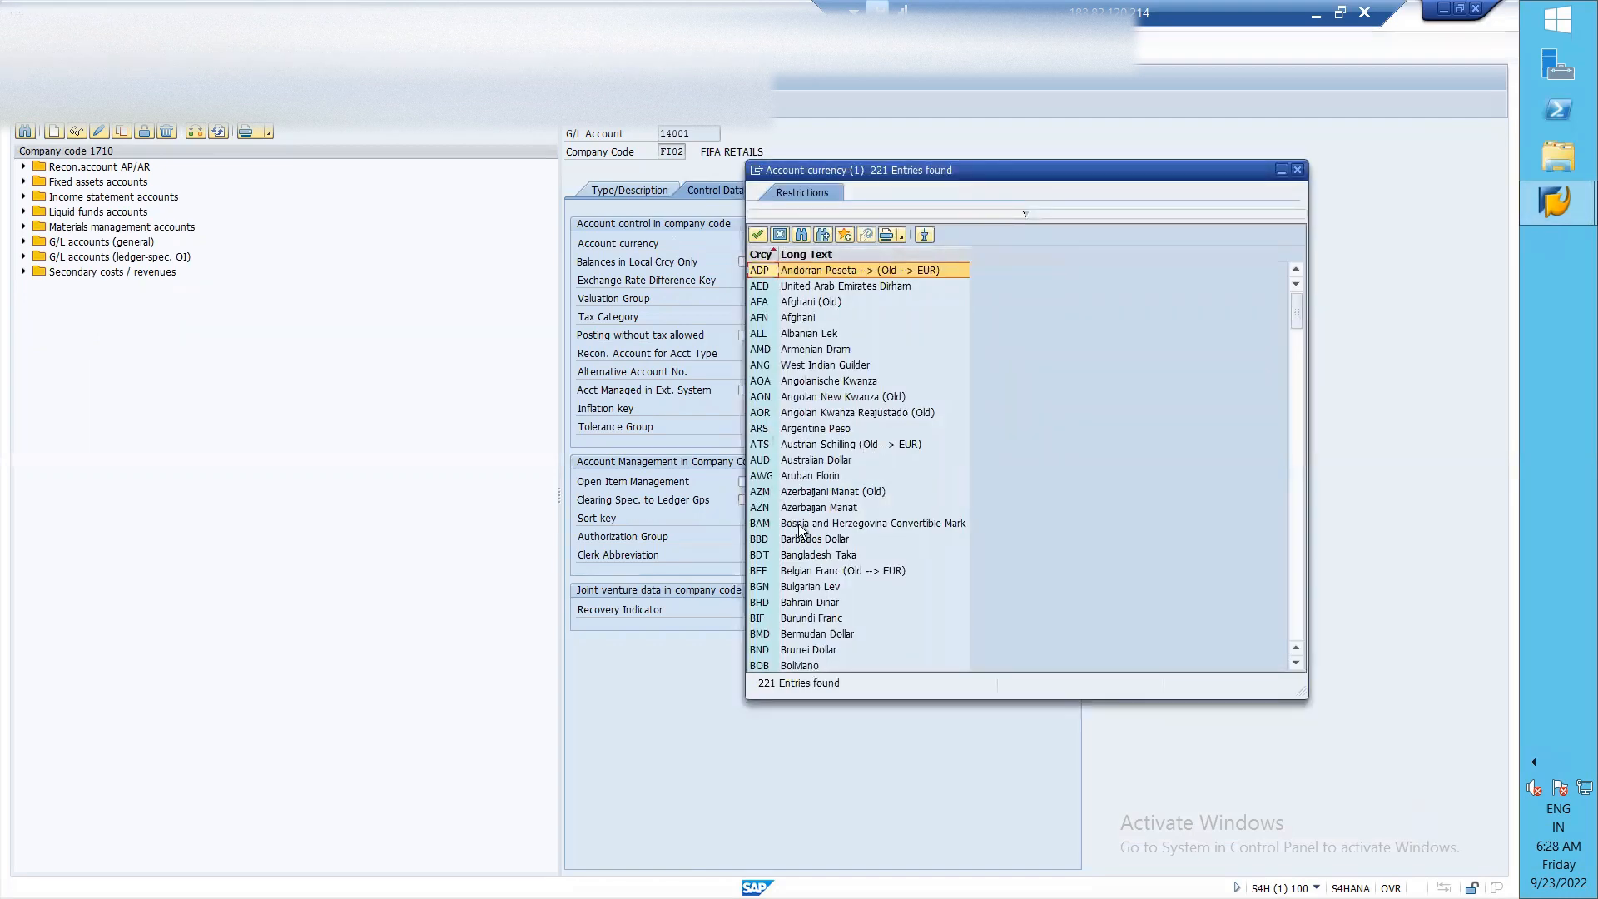
left_click(626, 466)
key("Escape")
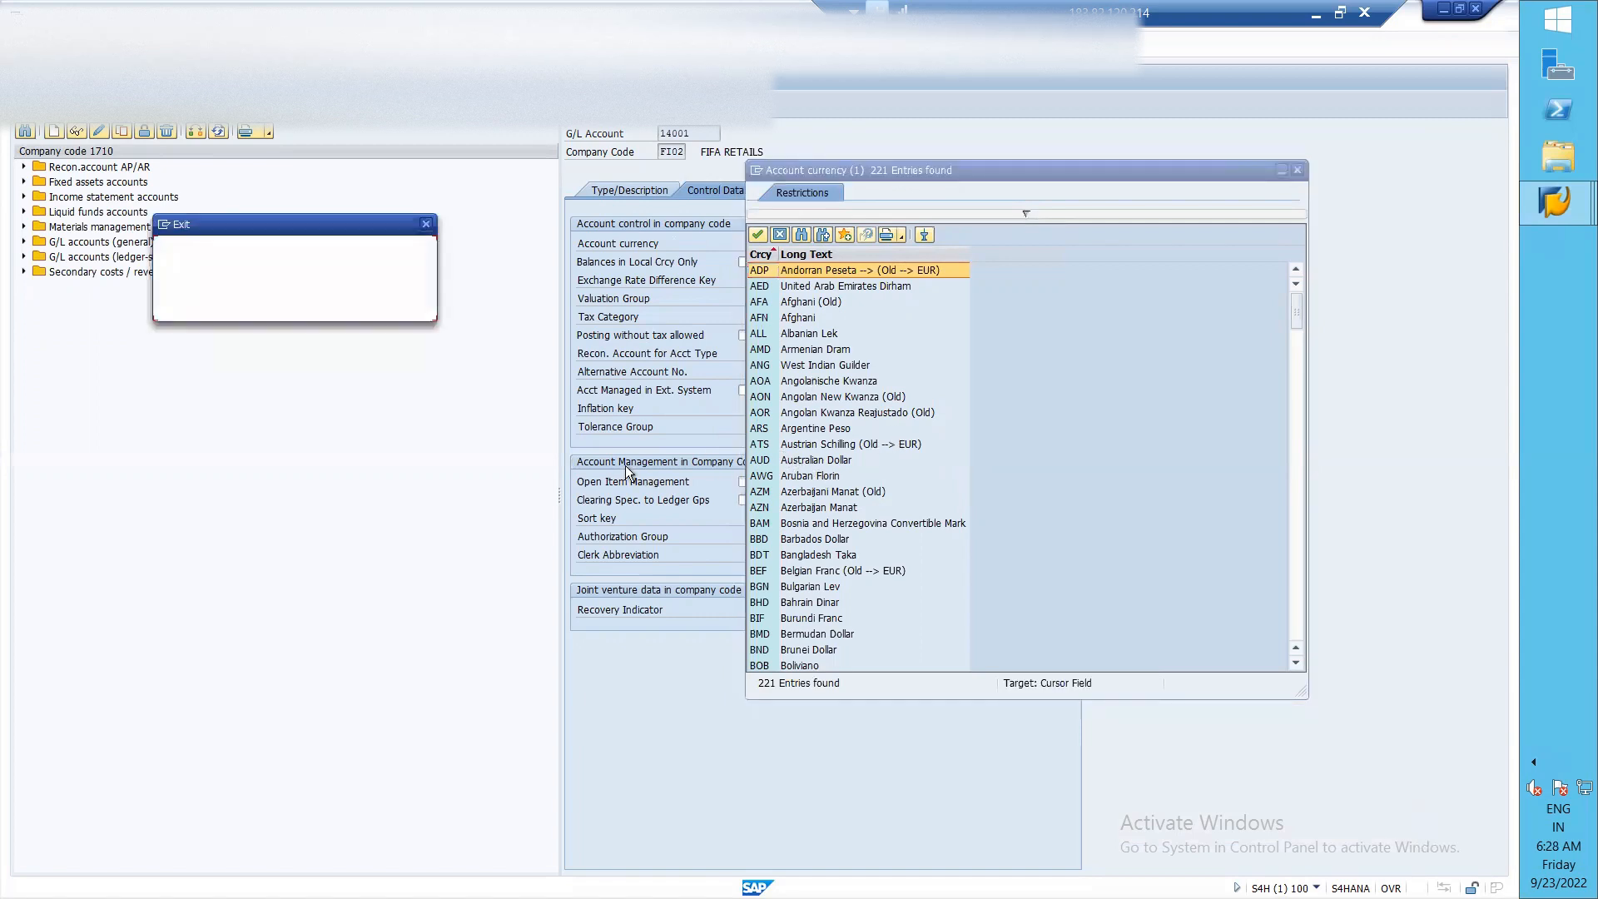
key("Escape")
key("Escape")
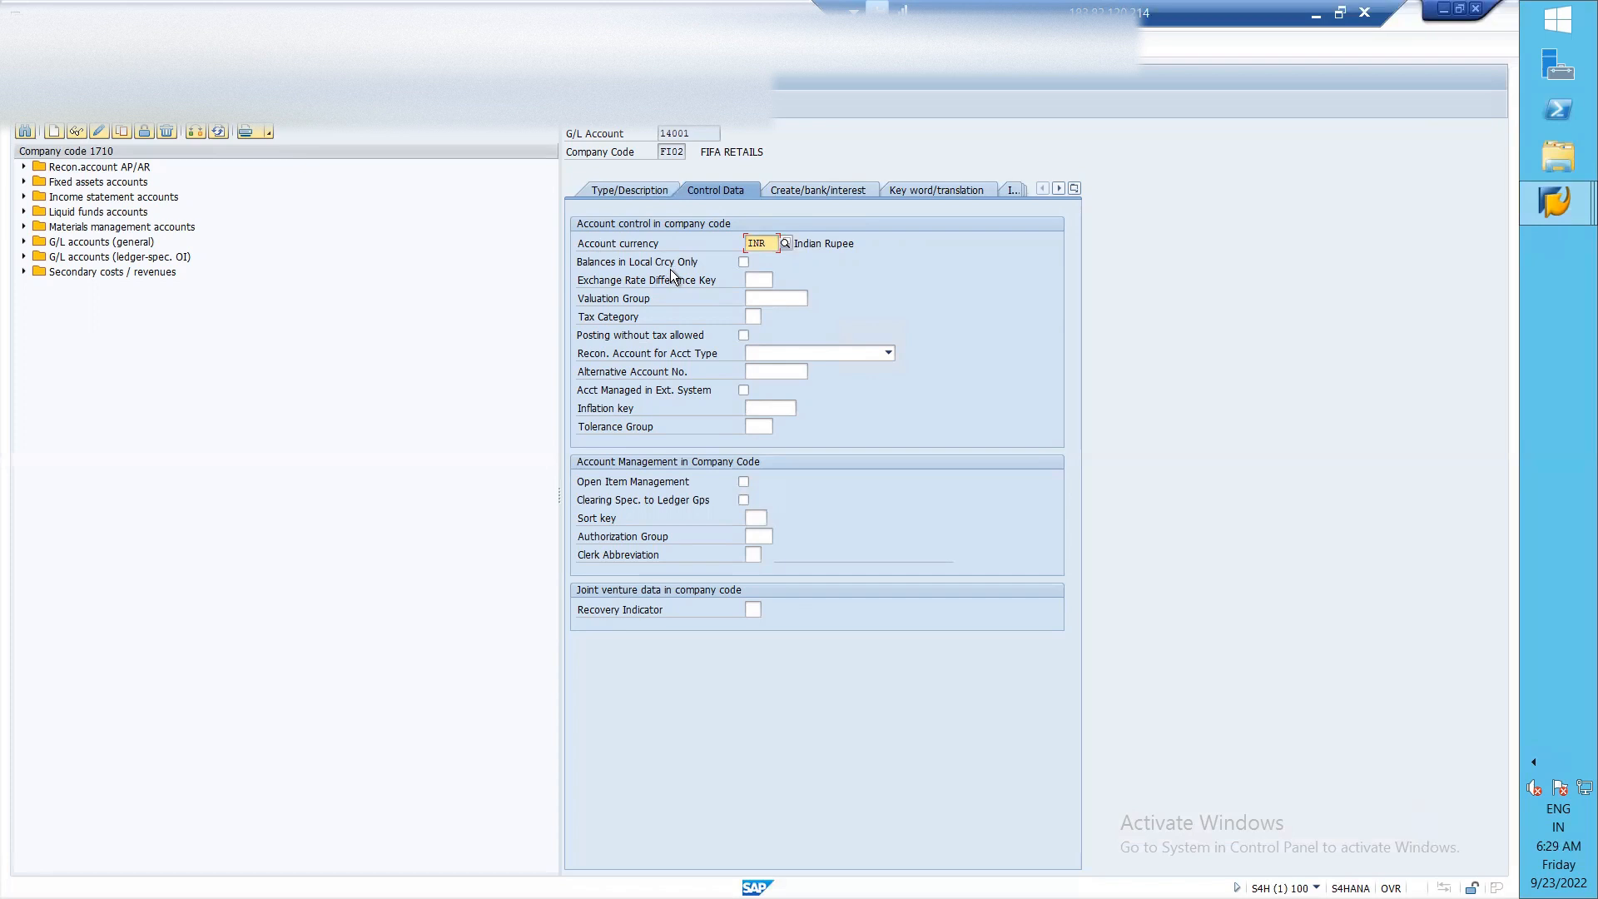
- Restrict the account to balances in local currency only and check the available reconciliation account types
left_click(744, 263)
left_click(771, 353)
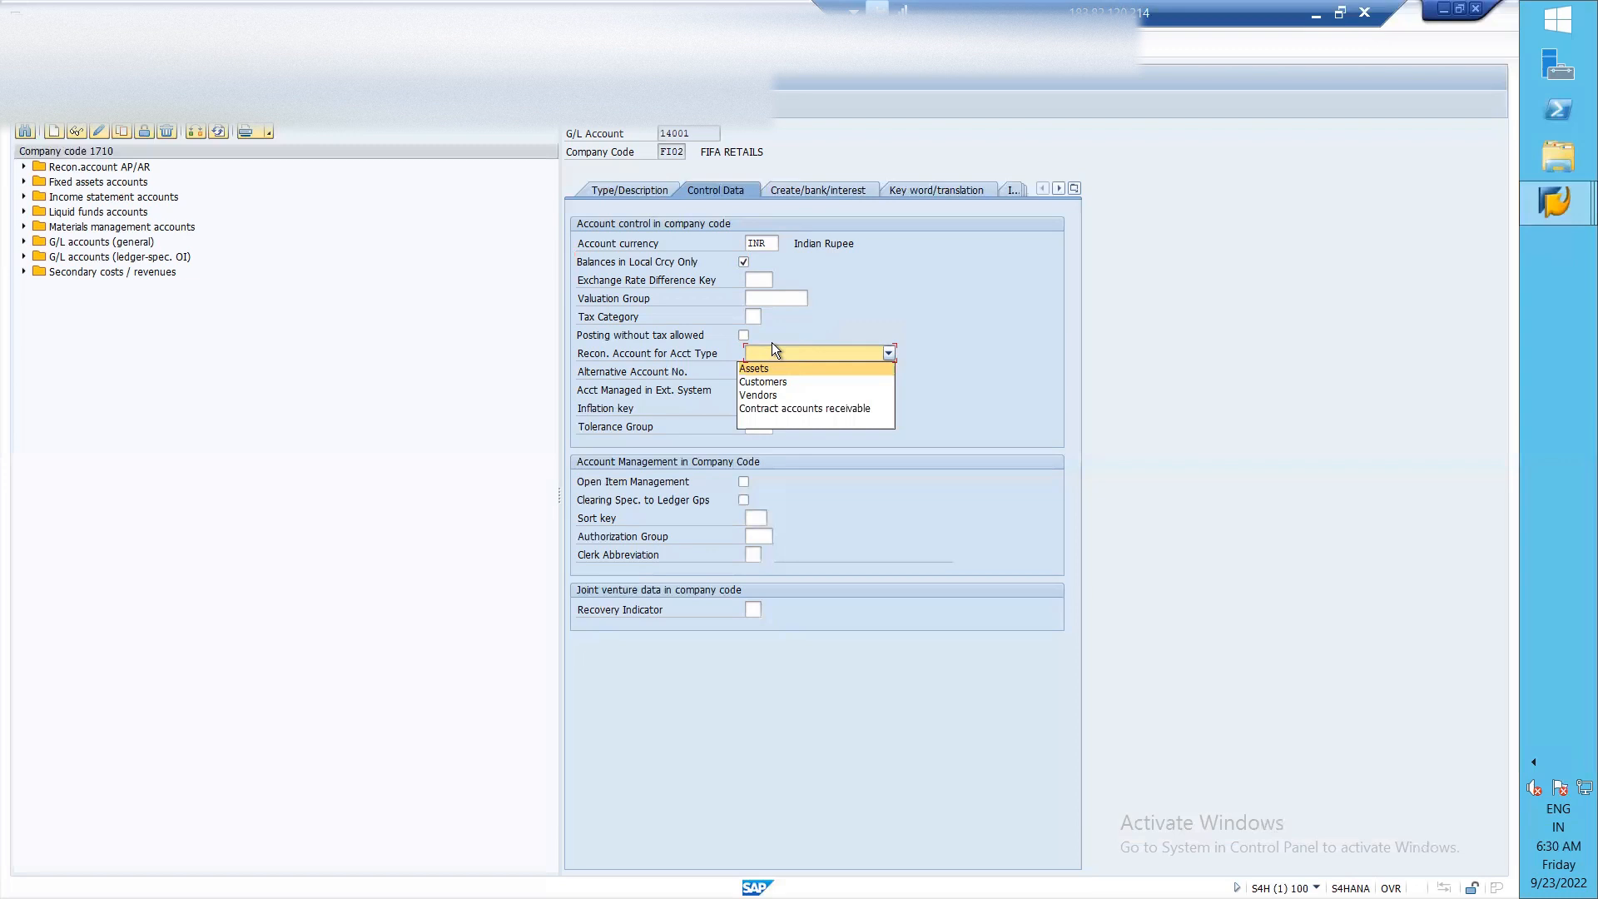
left_click(677, 432)
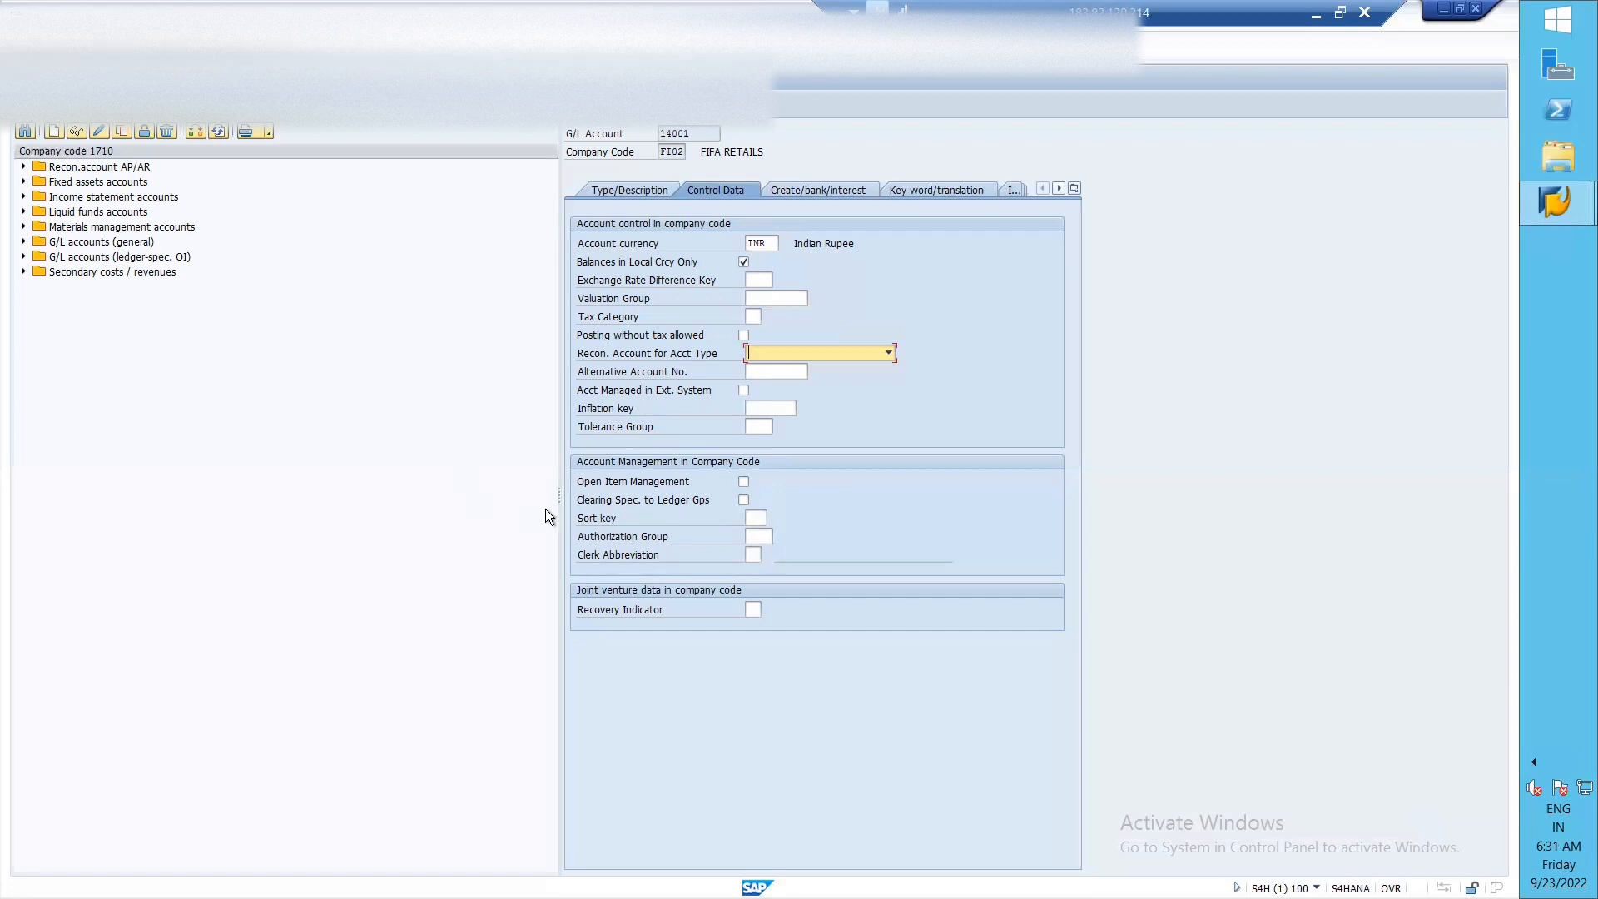
- Set the account's sort key to 001 (Posting date) from the list of possible sort keys
left_click(753, 520)
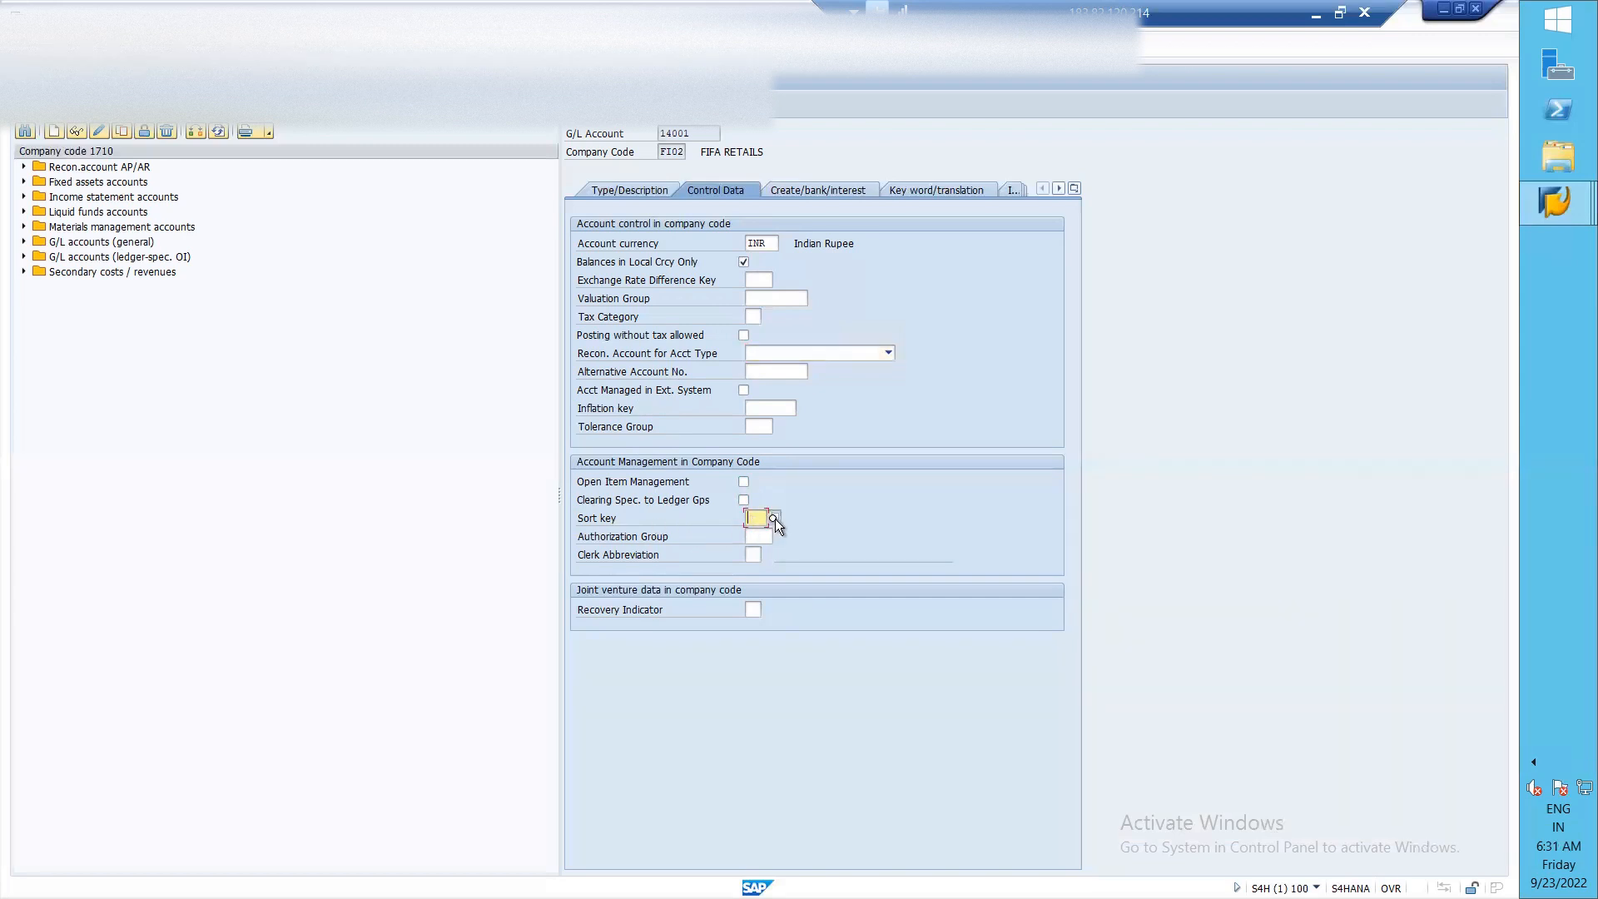
left_click(774, 518)
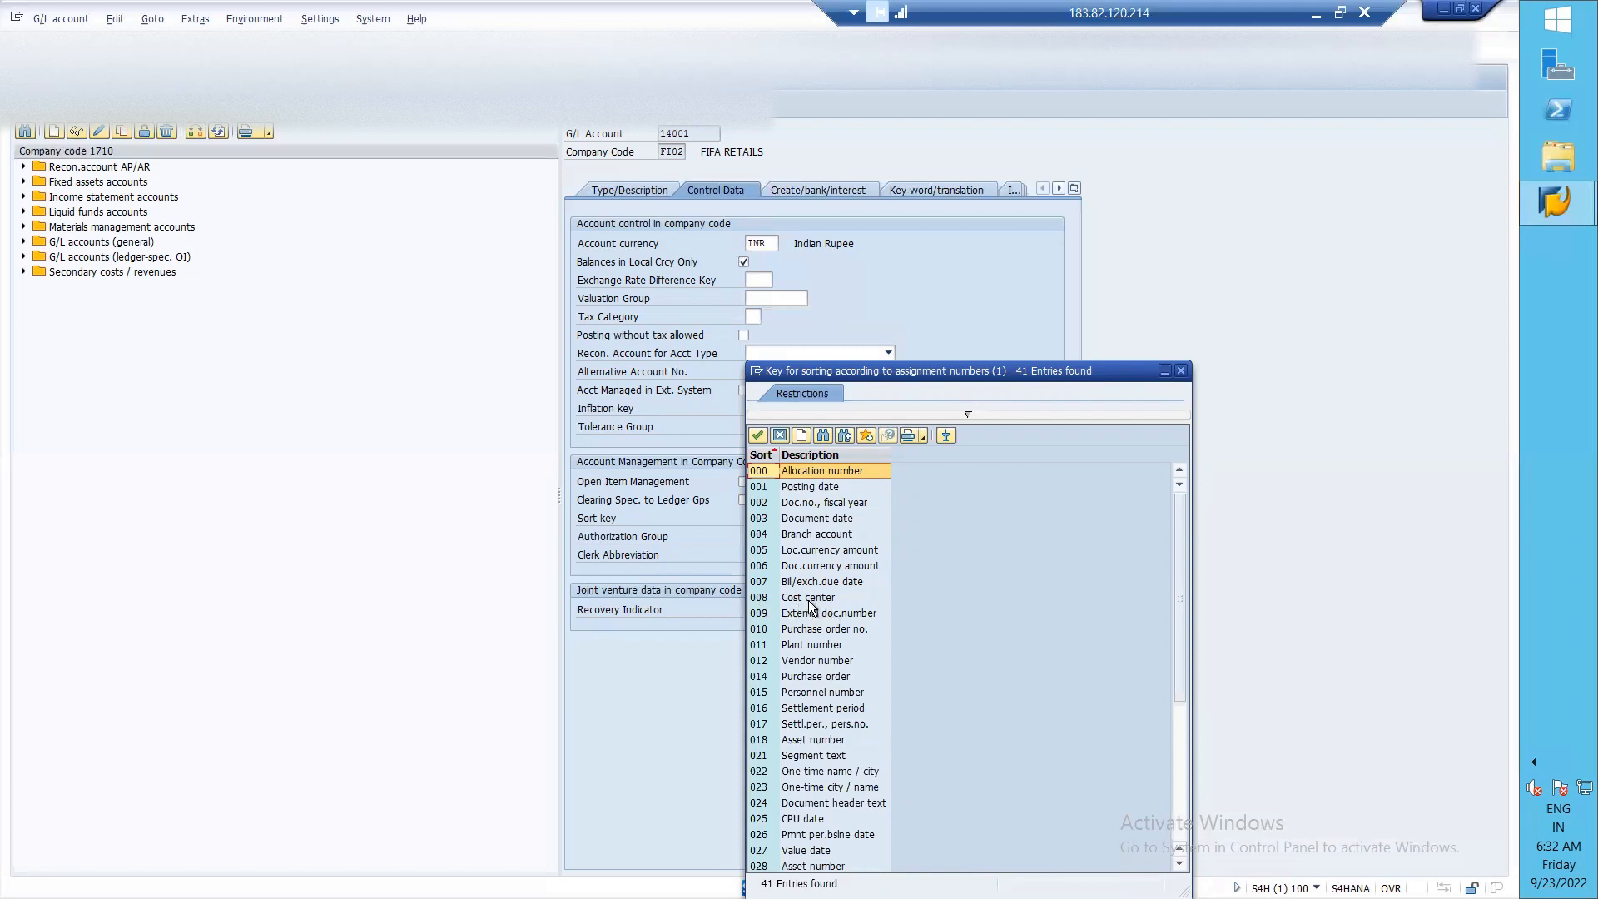
double_click(783, 489)
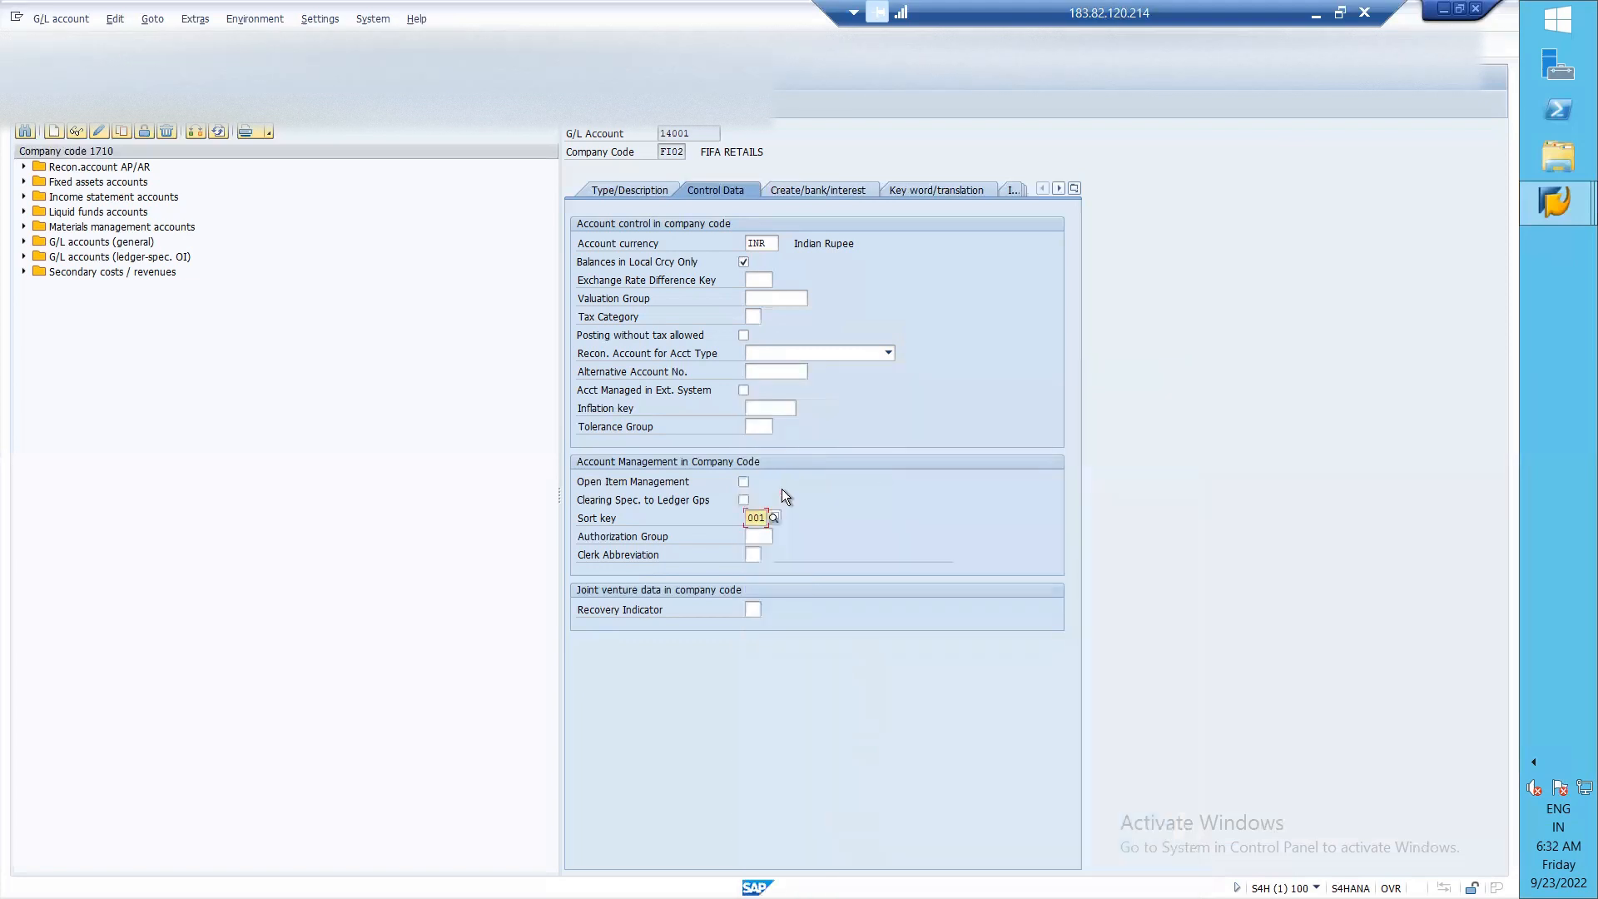
- Assign field status group G001 to the account for document creation and save G/L account 14001
left_click(811, 192)
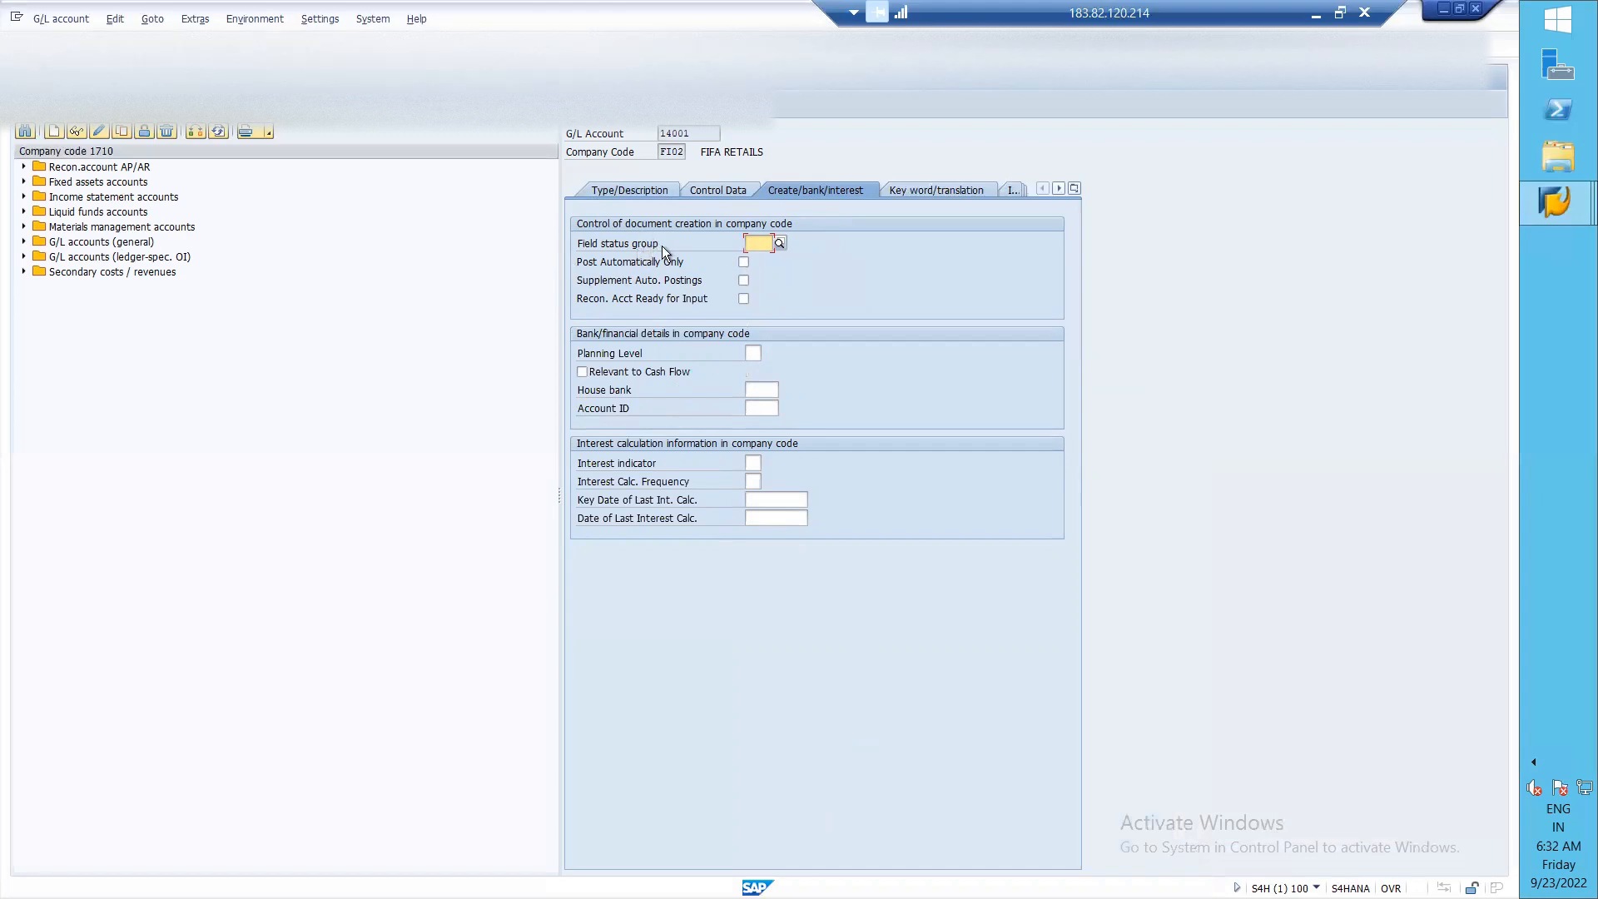
left_click(779, 243)
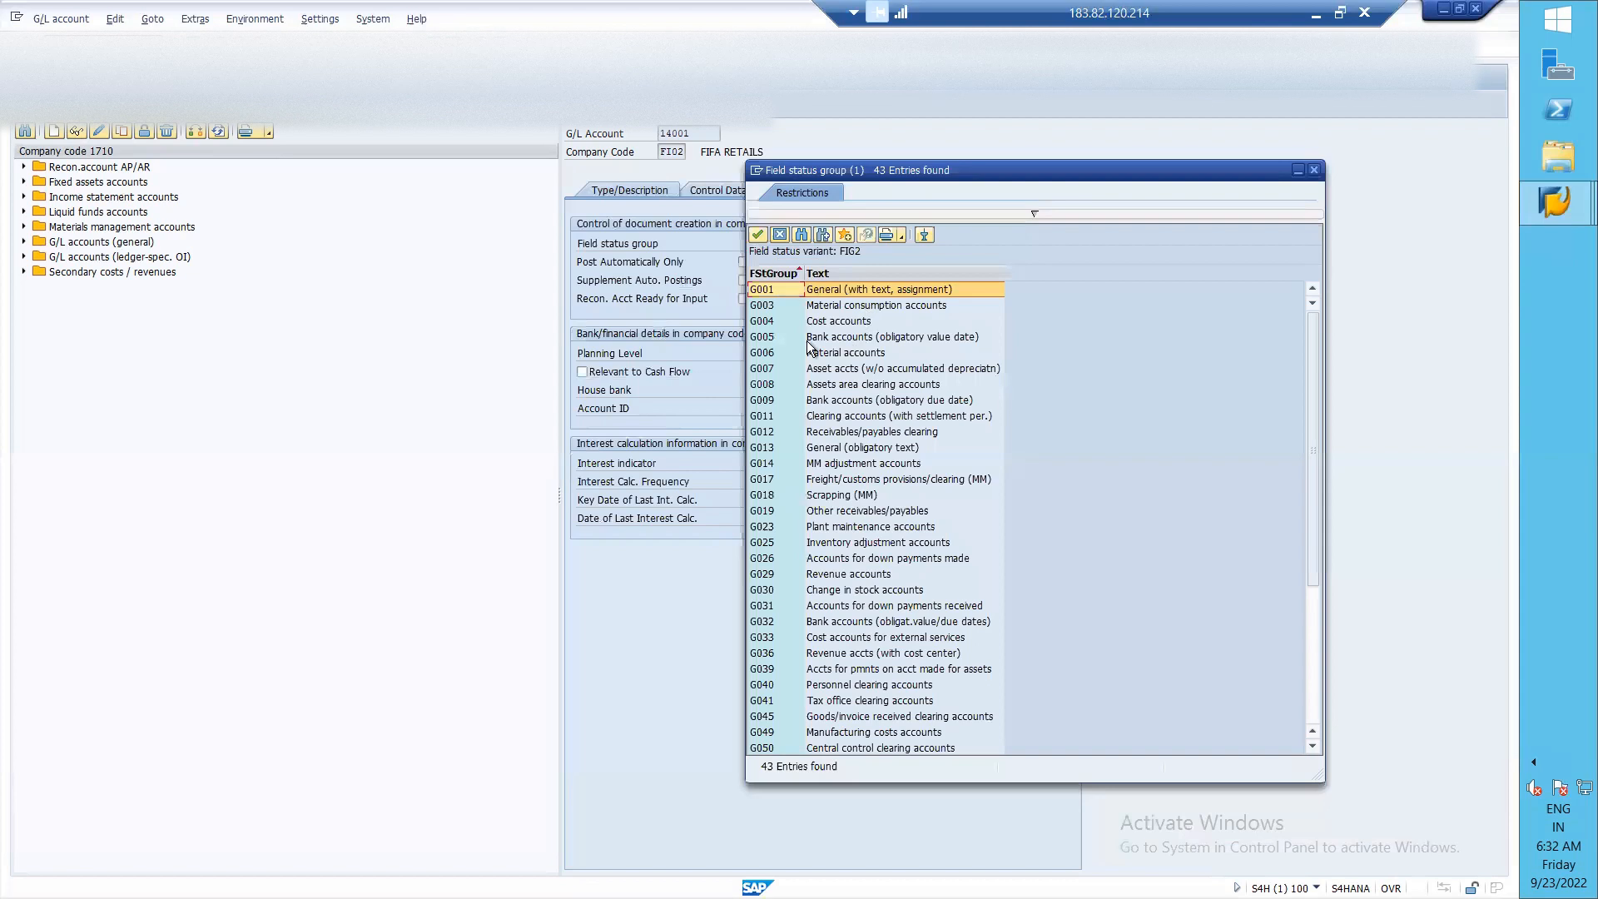
left_click(827, 292)
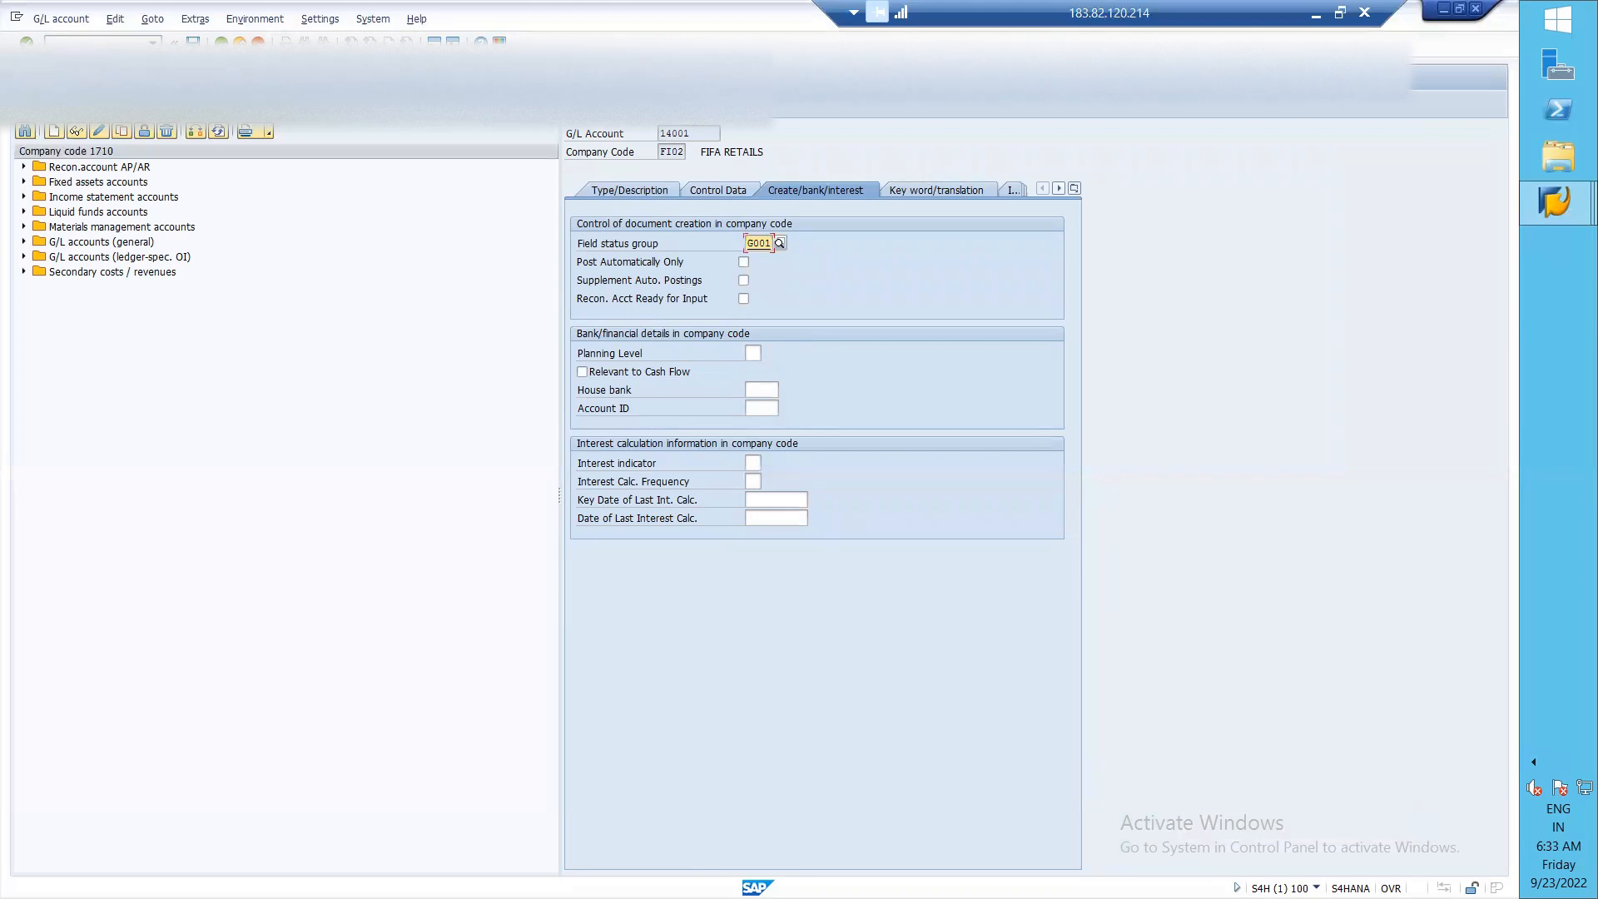
key("ctrl+s")
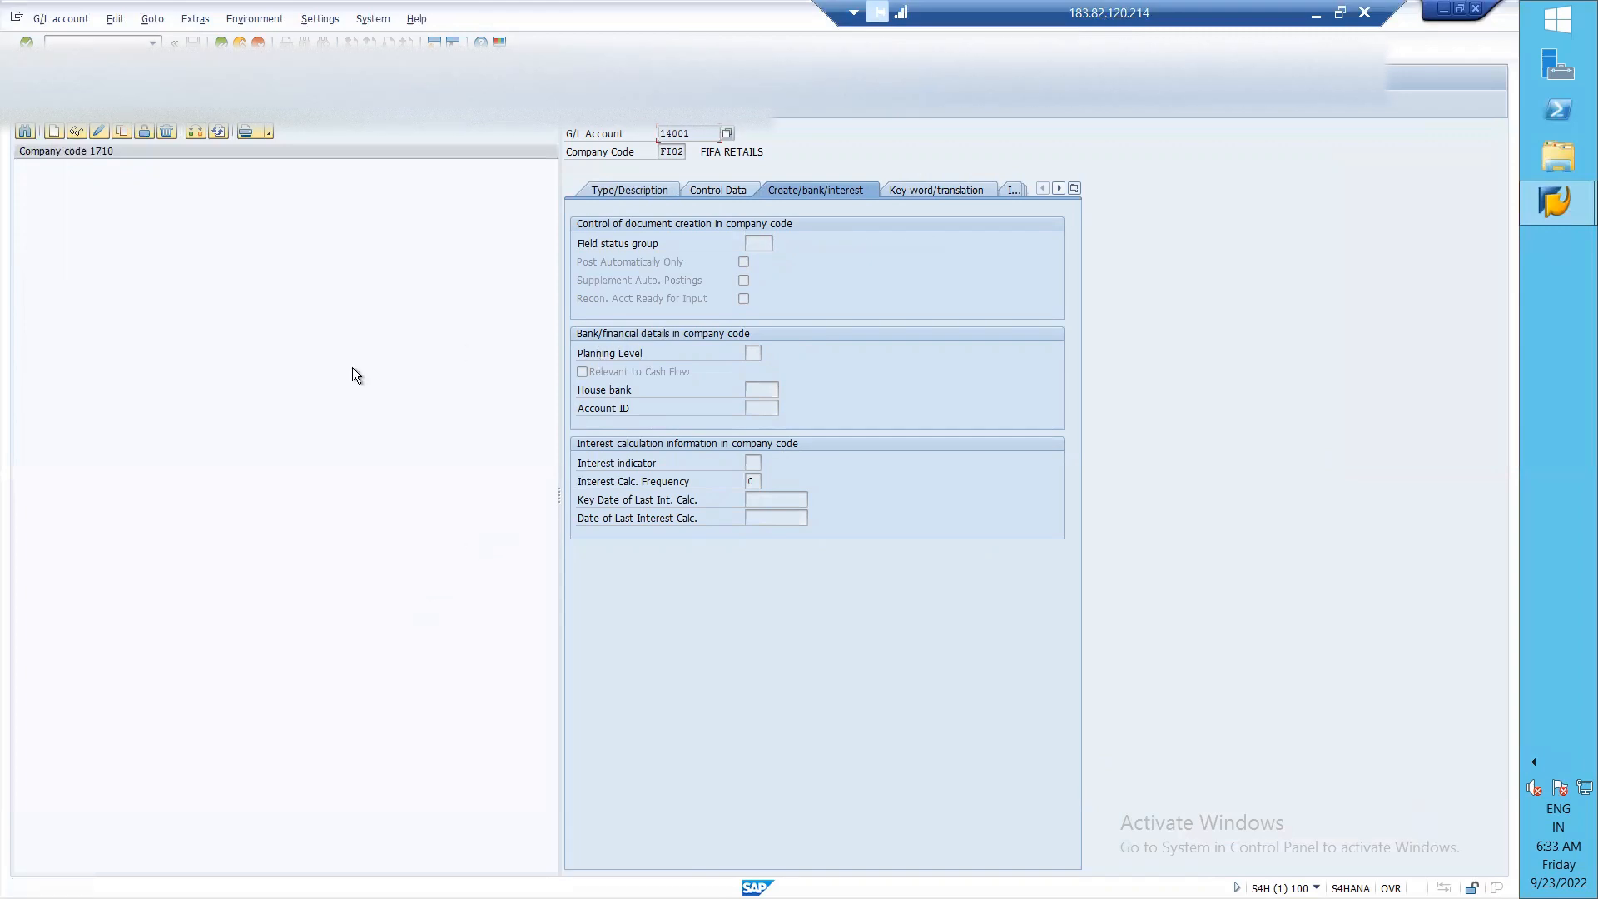
- Reopen central G/L account maintenance (FS00), list the accounts in both account groups and display retained earnings account 13001
key("F3")
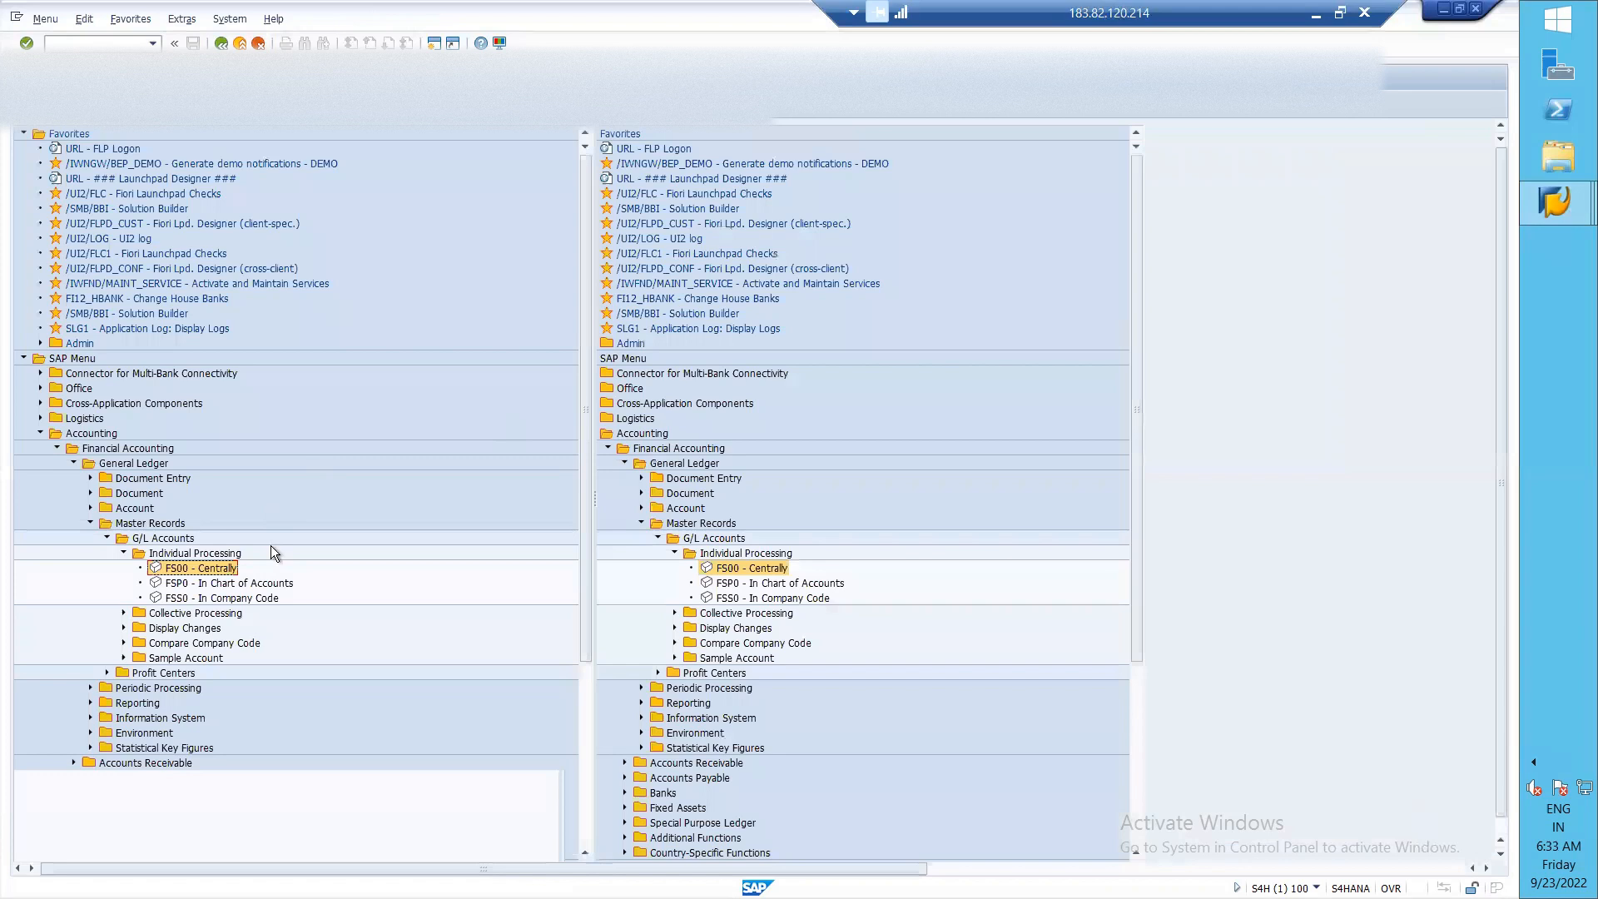
double_click(178, 572)
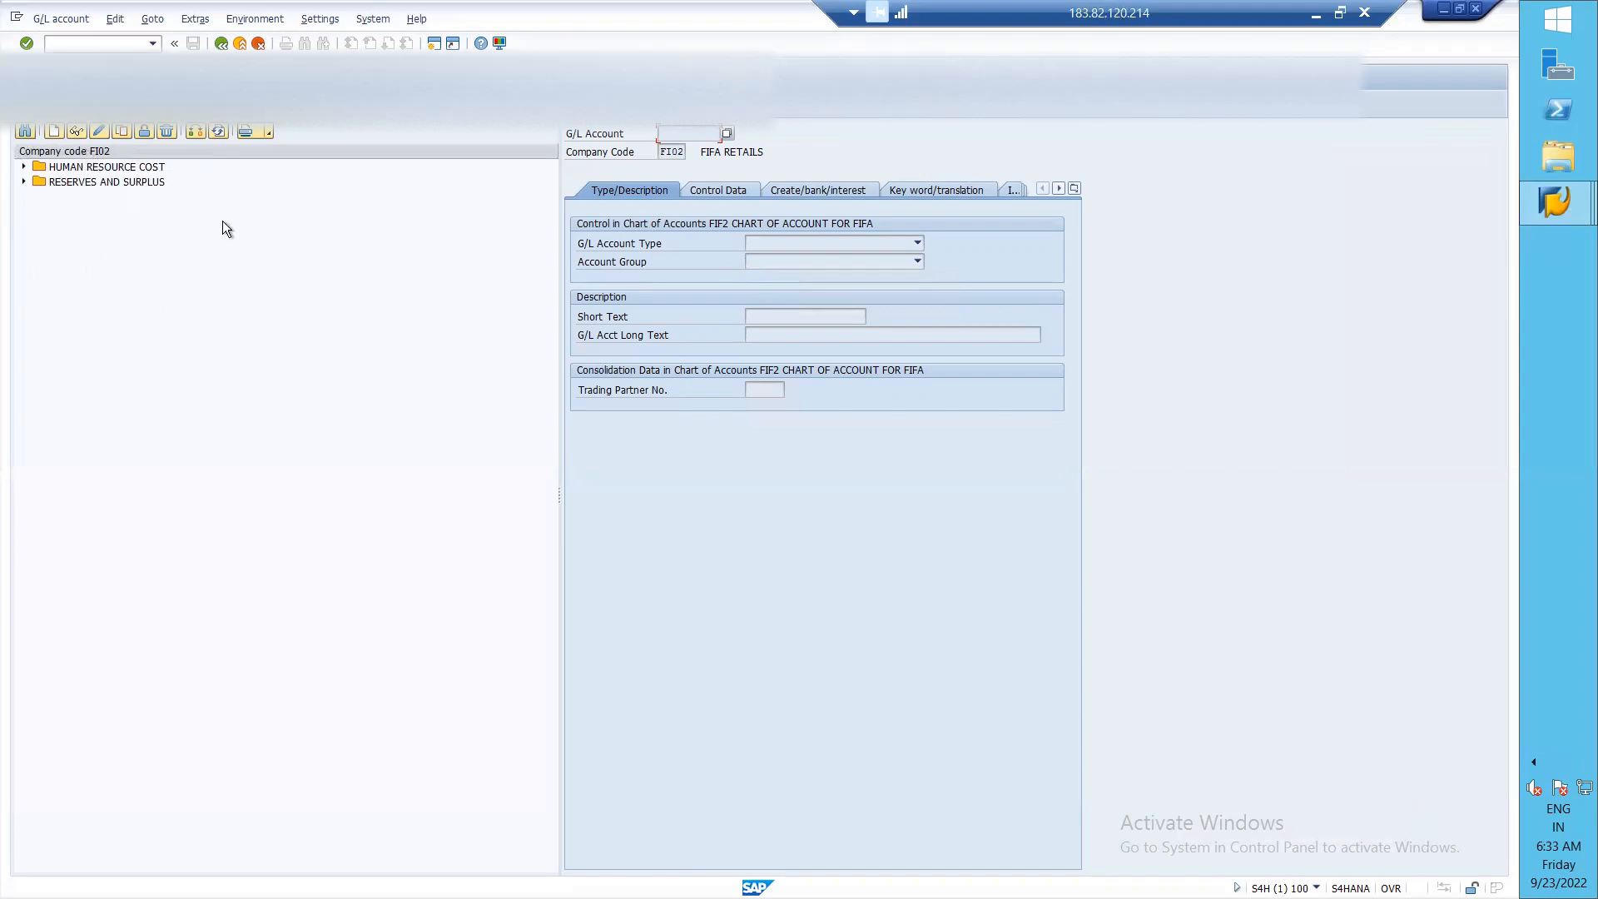
left_click(23, 167)
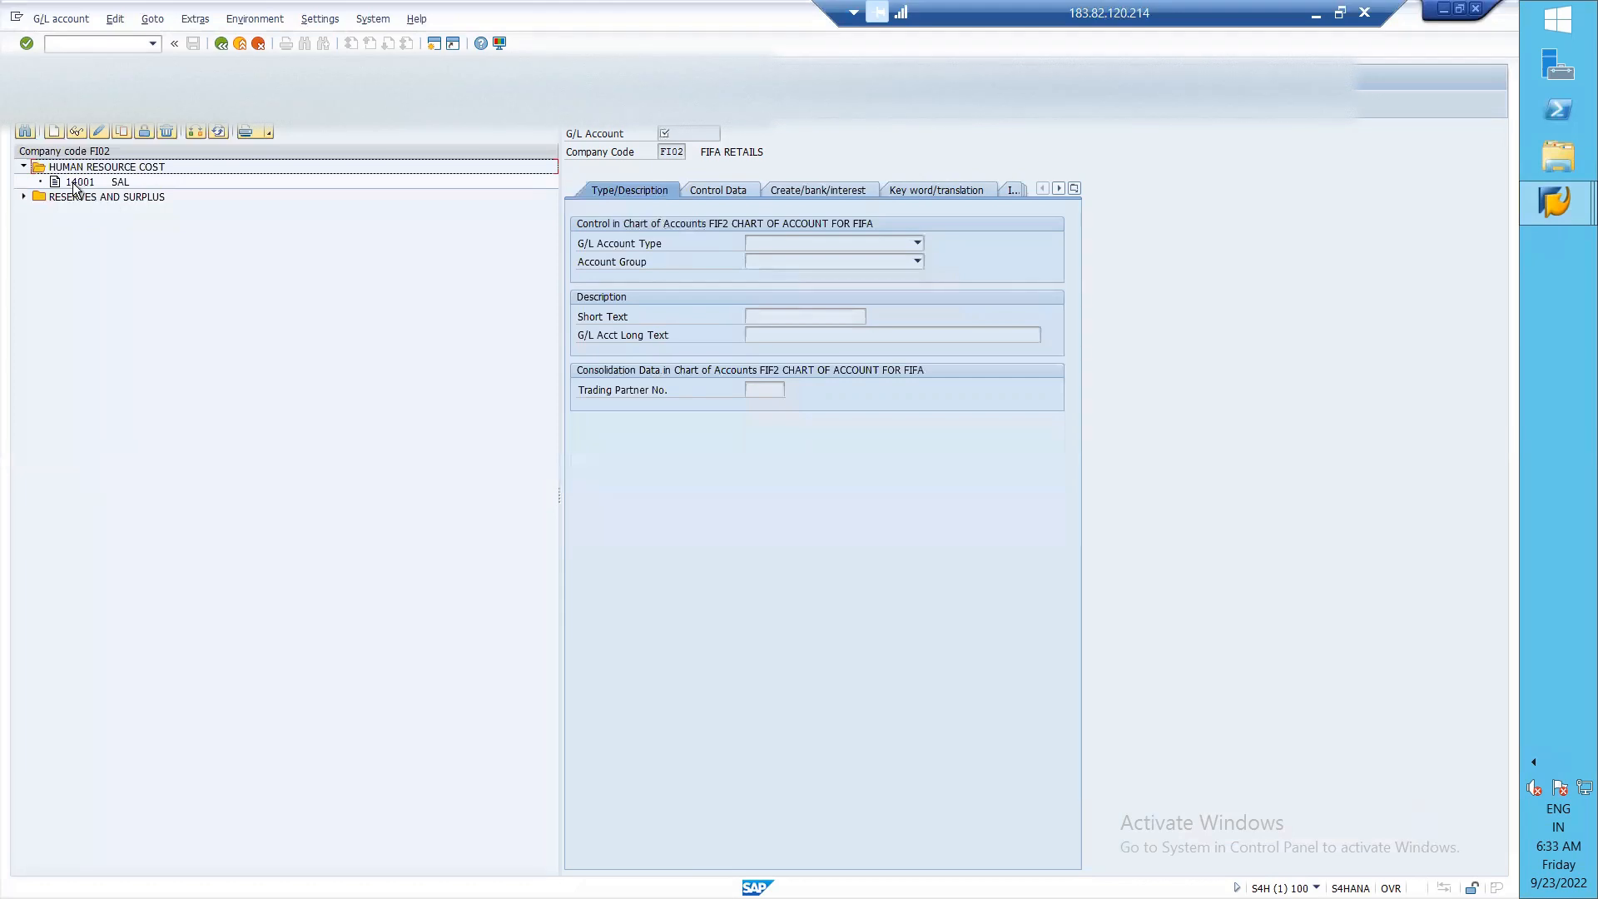
left_click(22, 196)
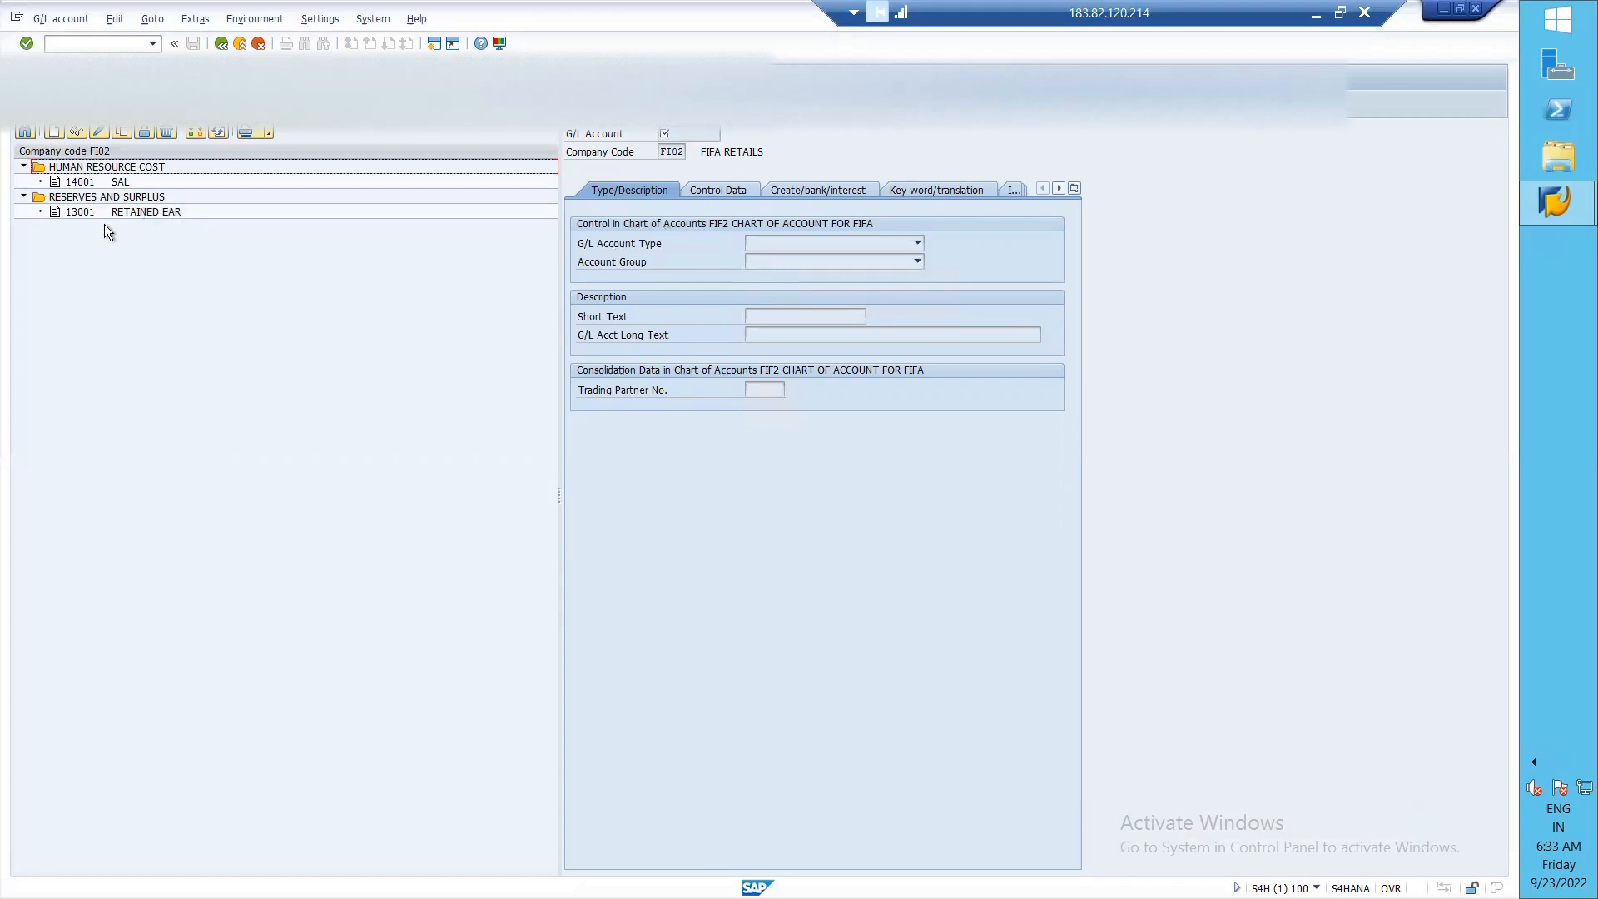
left_click(123, 213)
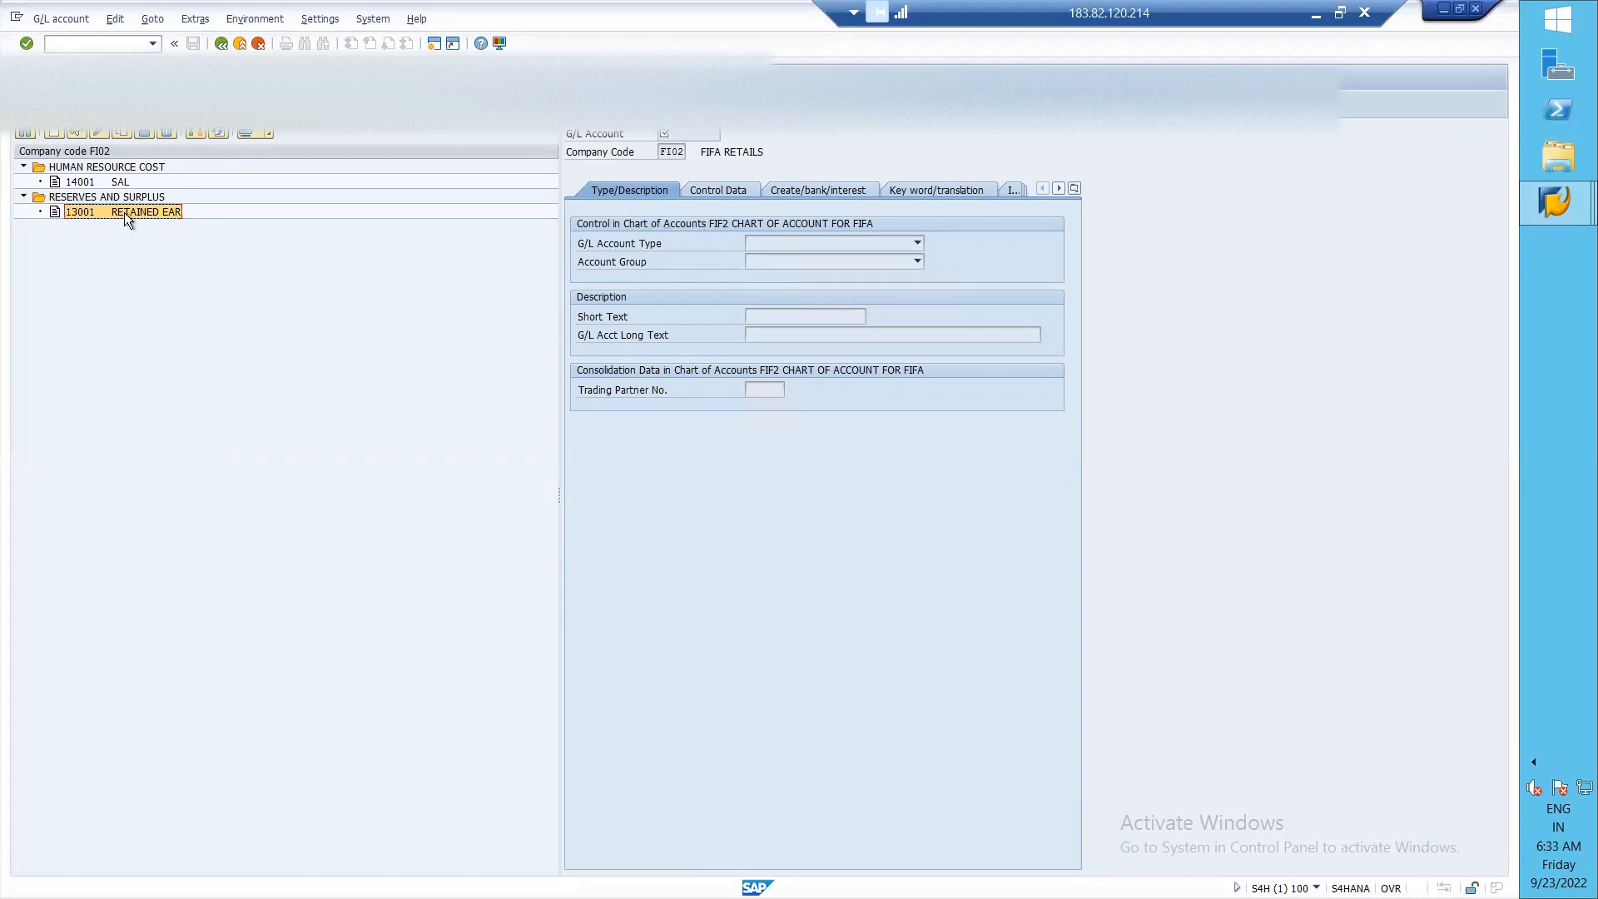
double_click(123, 212)
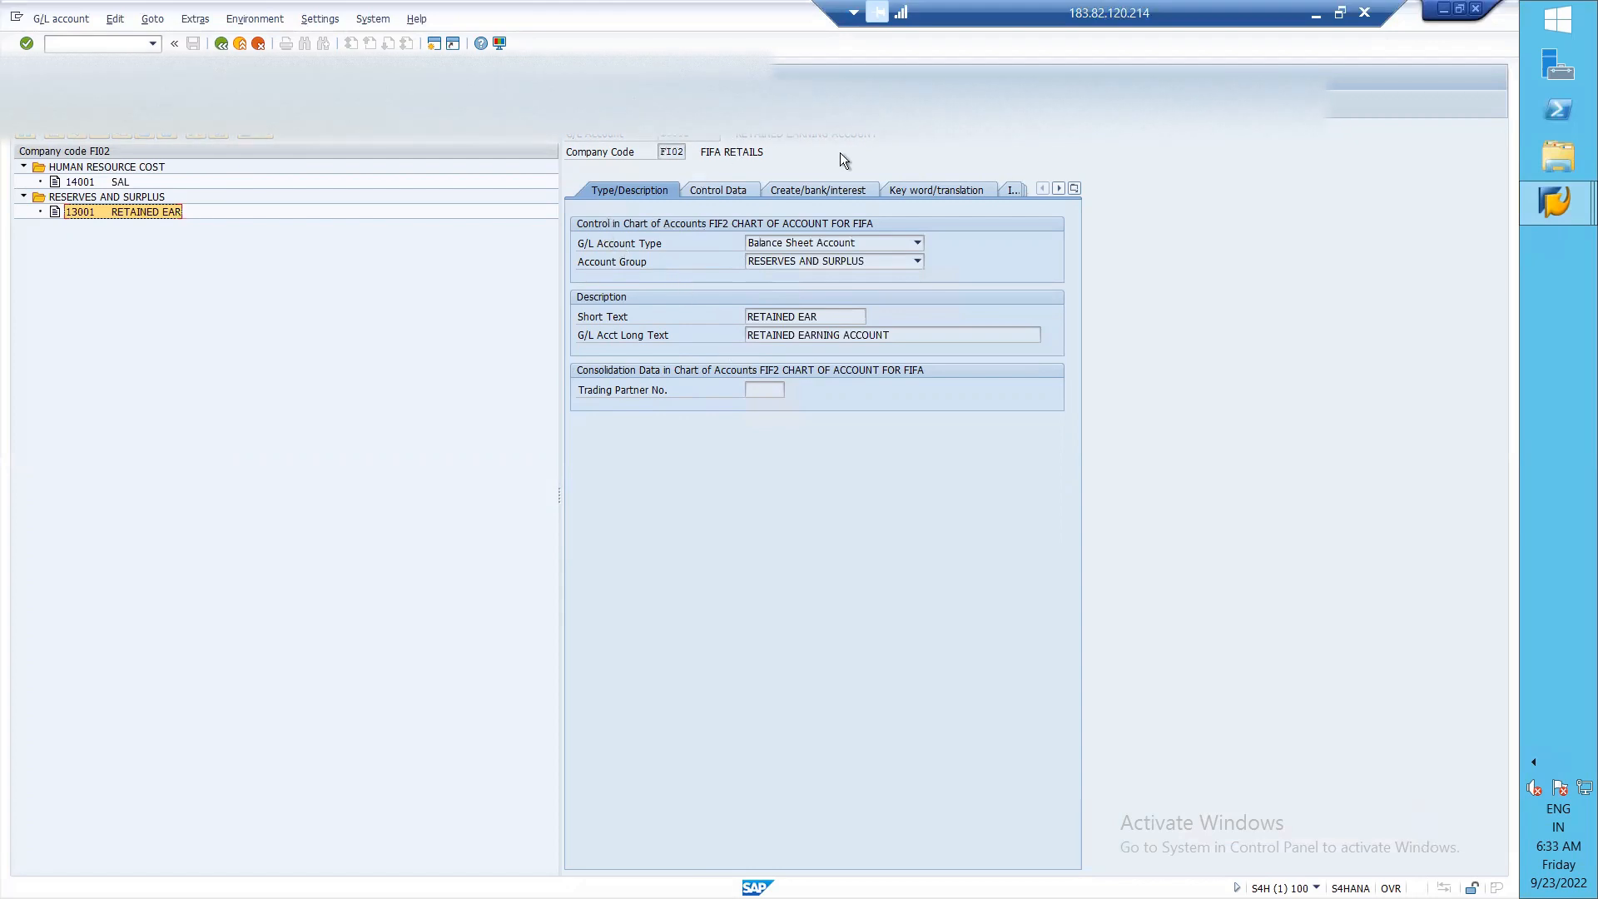
- Copy the salaries expense account 14001 to a new G/L account 14101 in company code FI02
double_click(81, 183)
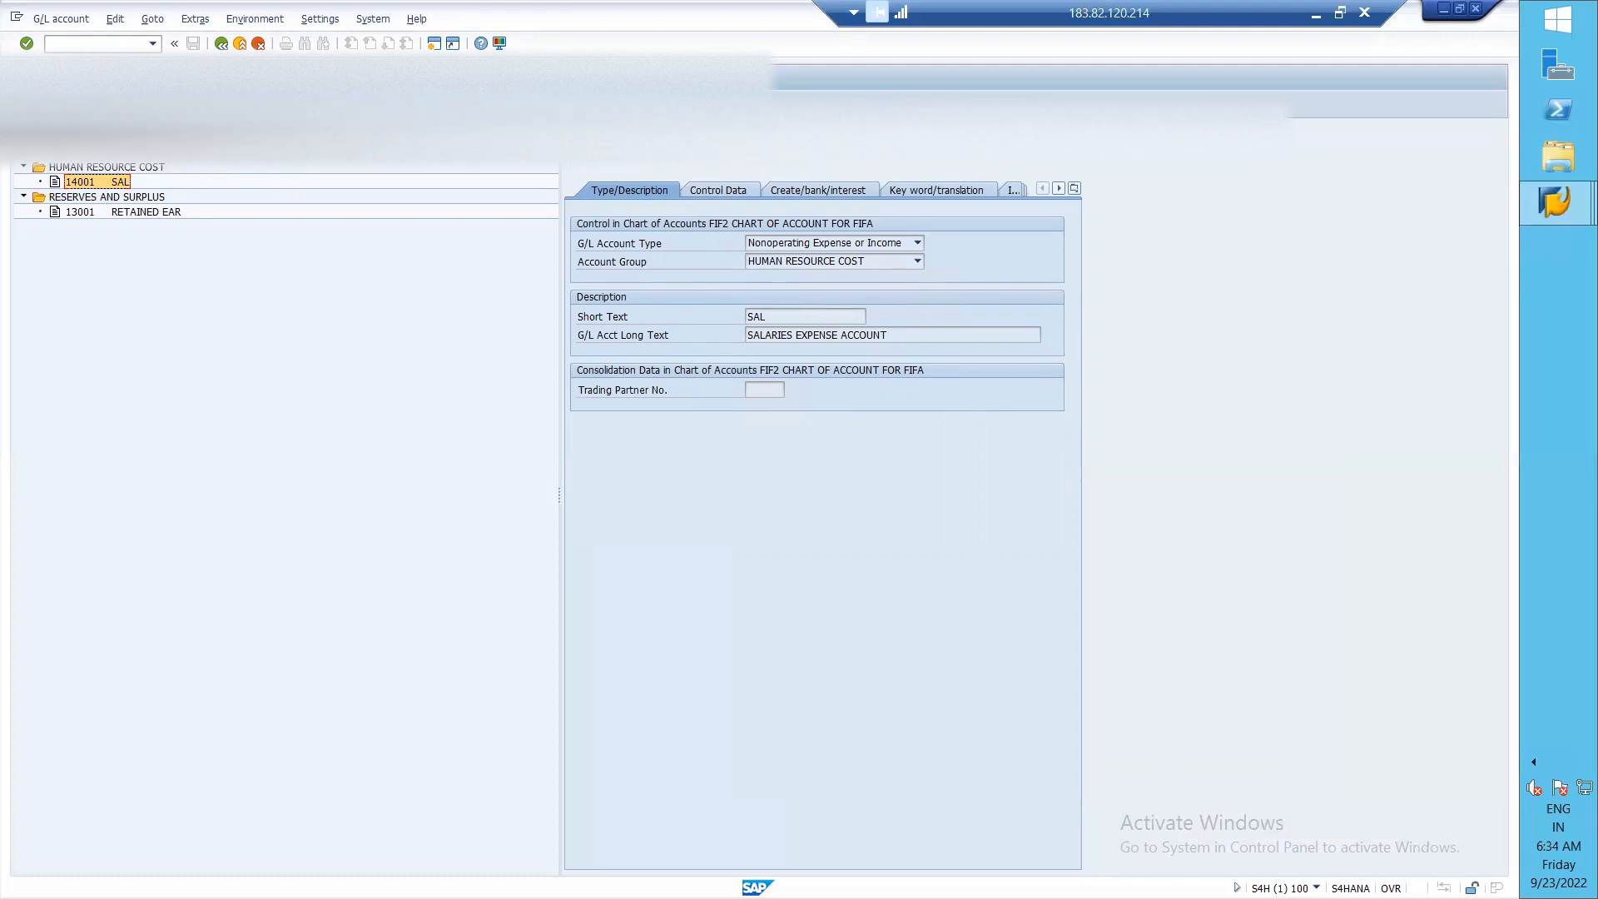
left_click(124, 139)
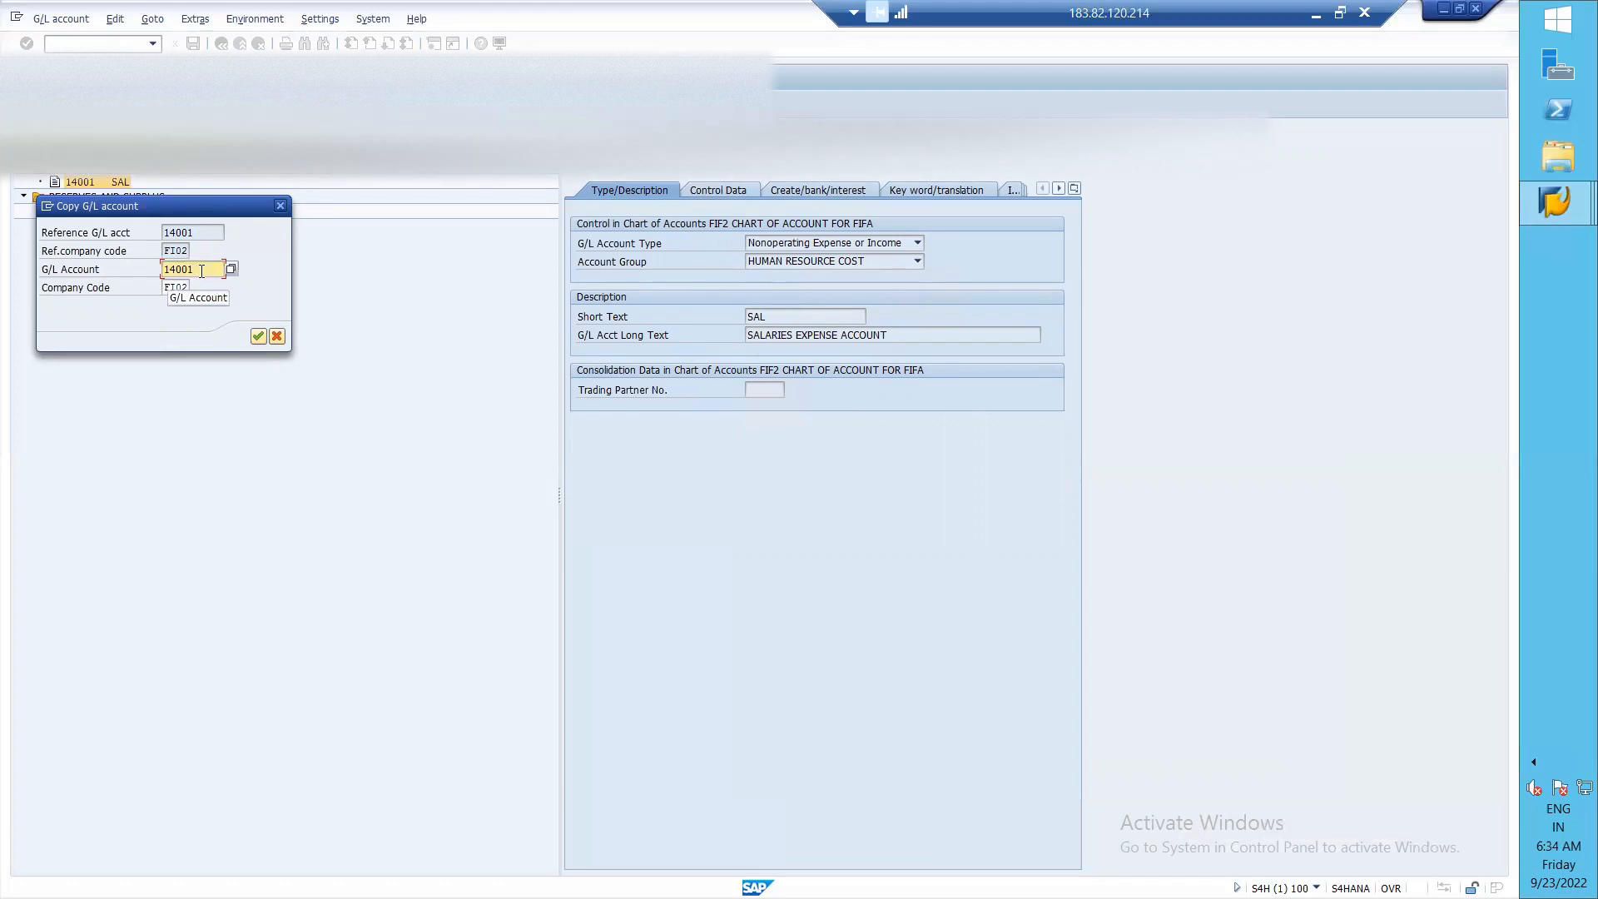
key("alt+space")
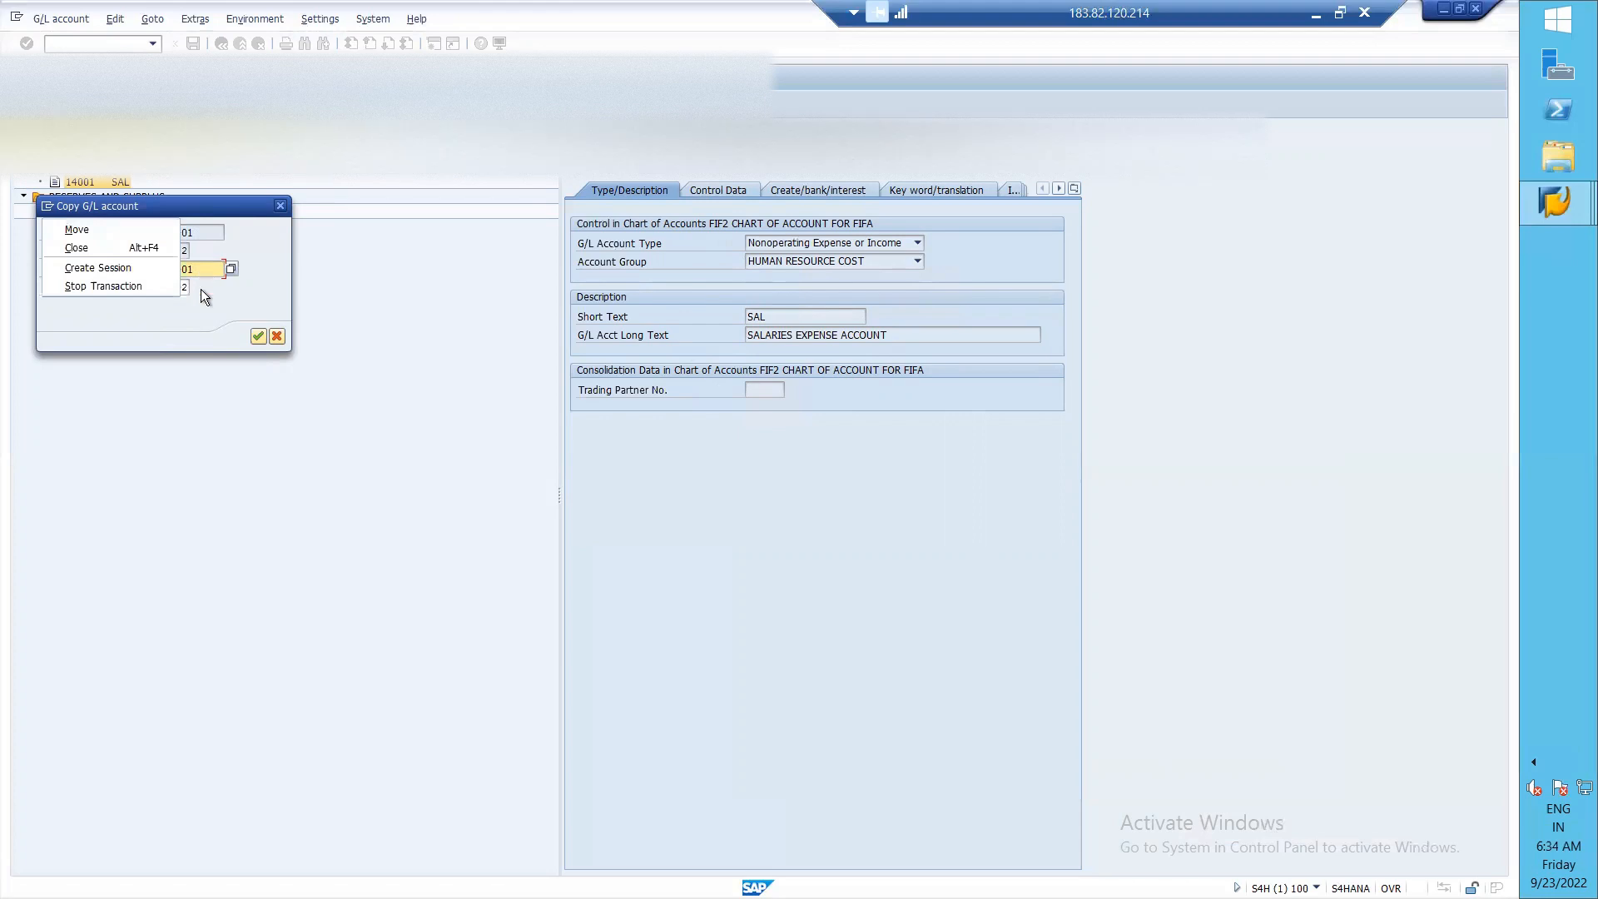
left_click(262, 293)
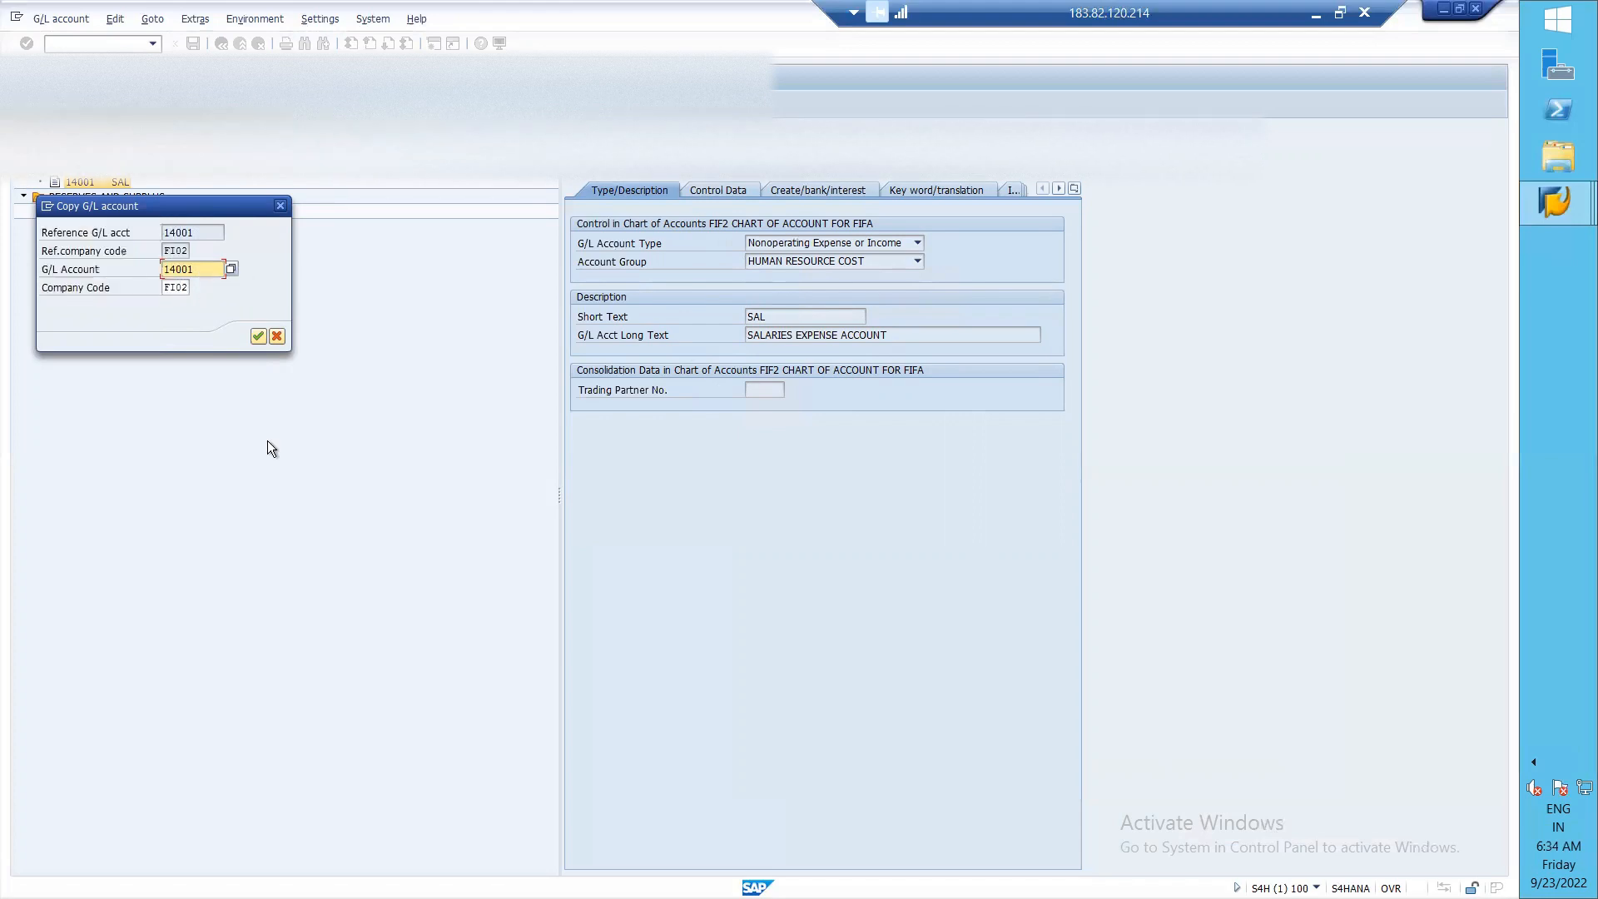
key("alt+Tab")
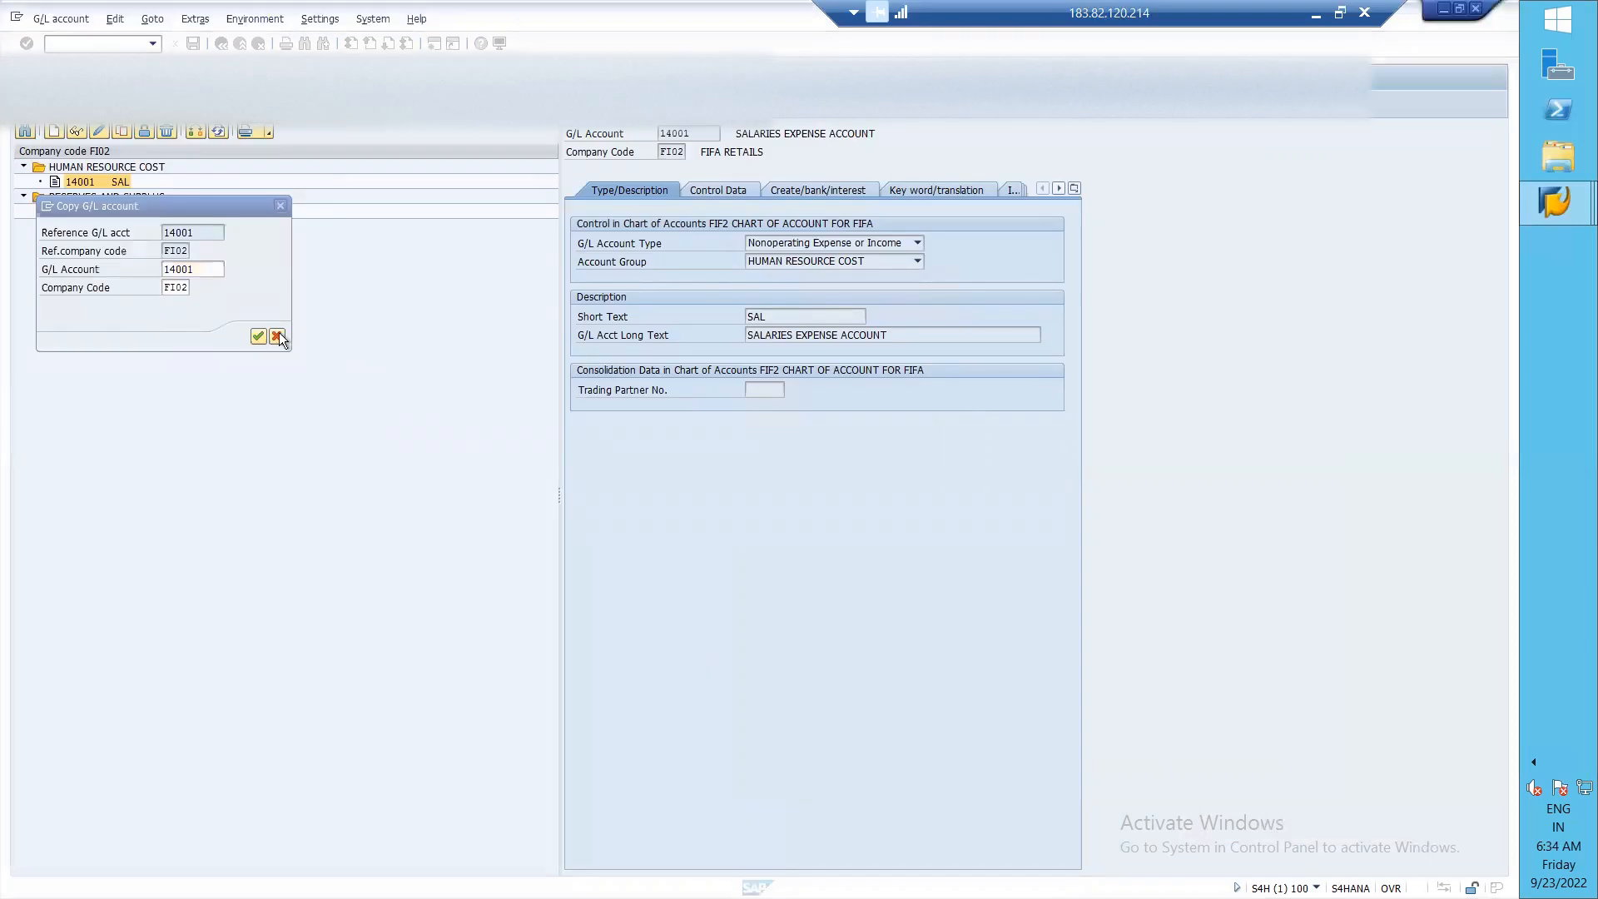
left_click(198, 269)
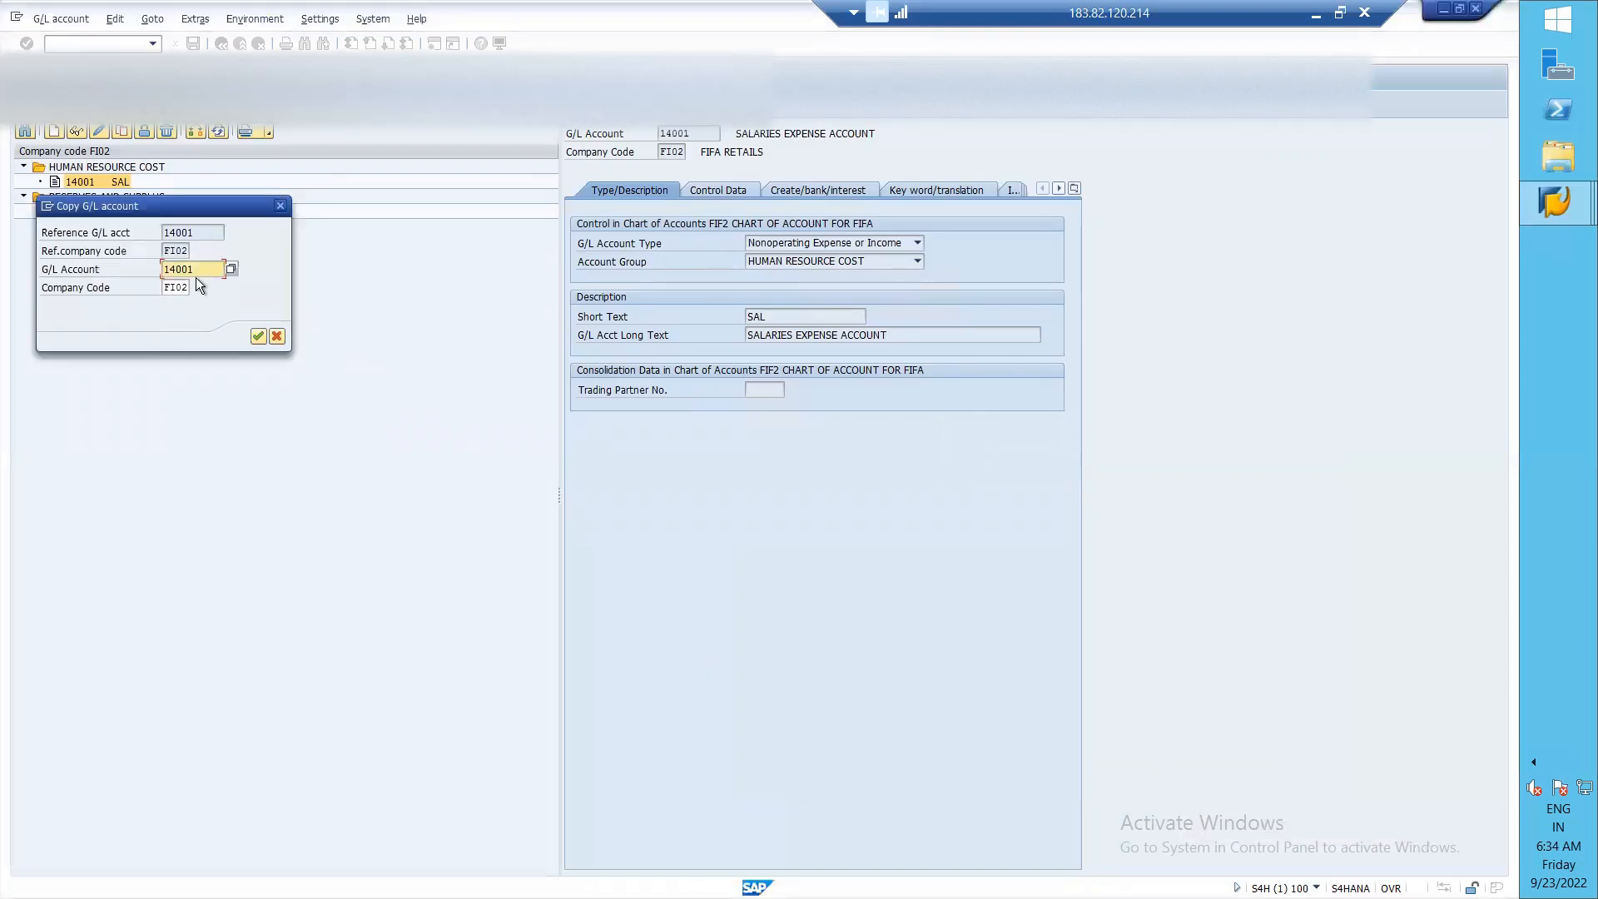
key("BackSpace")
key("BackSpace")
key("BackSpace")
type("101")
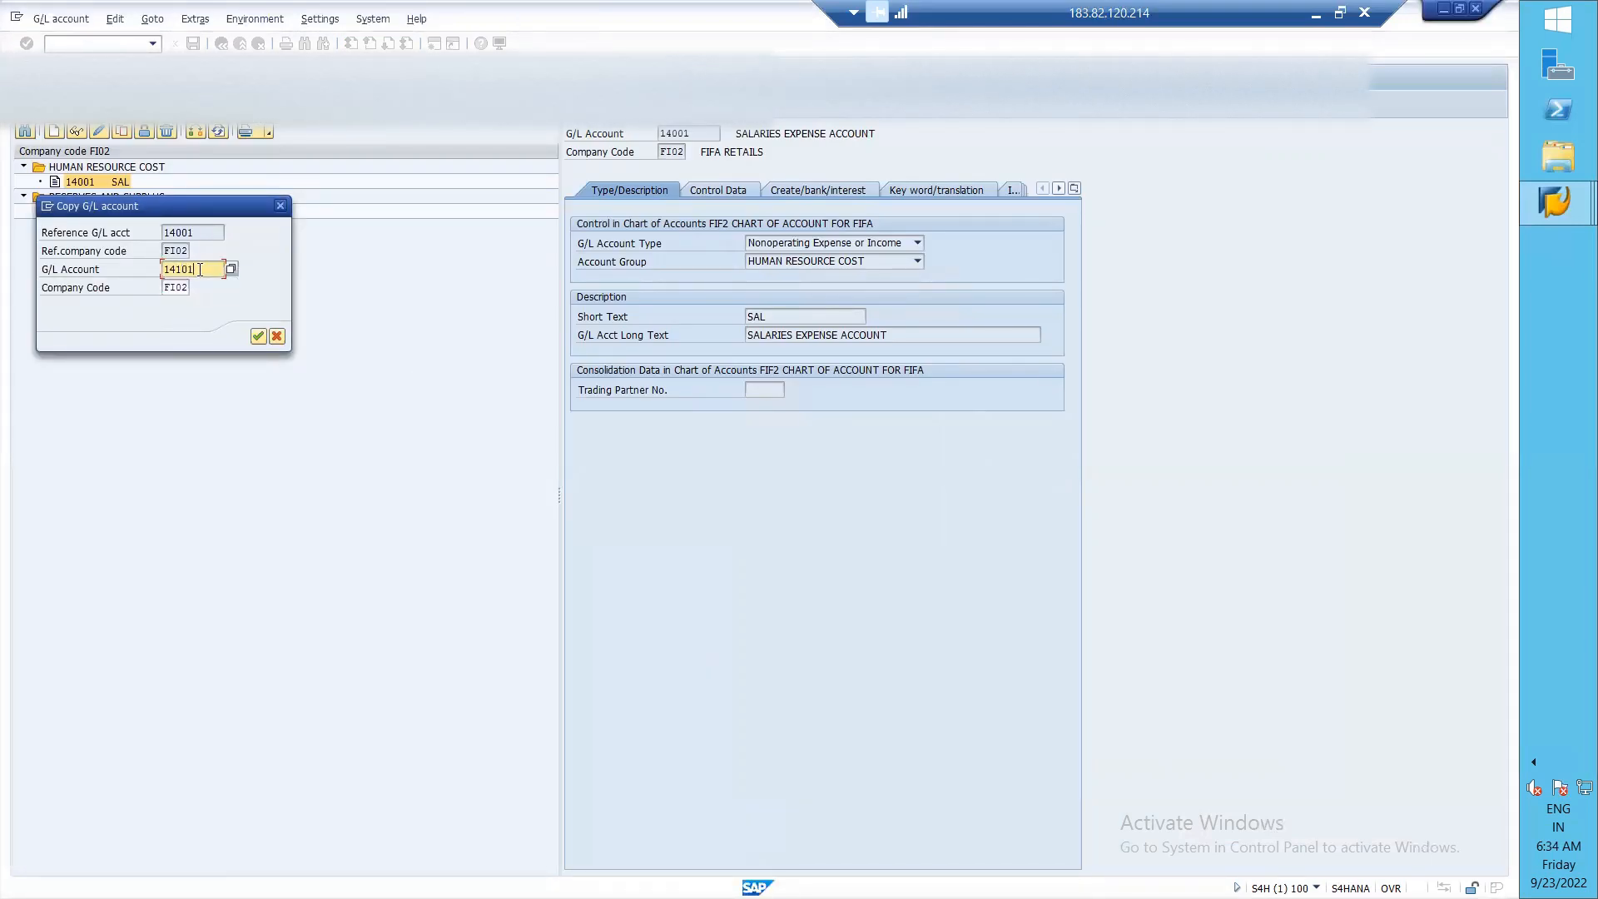
key("Return")
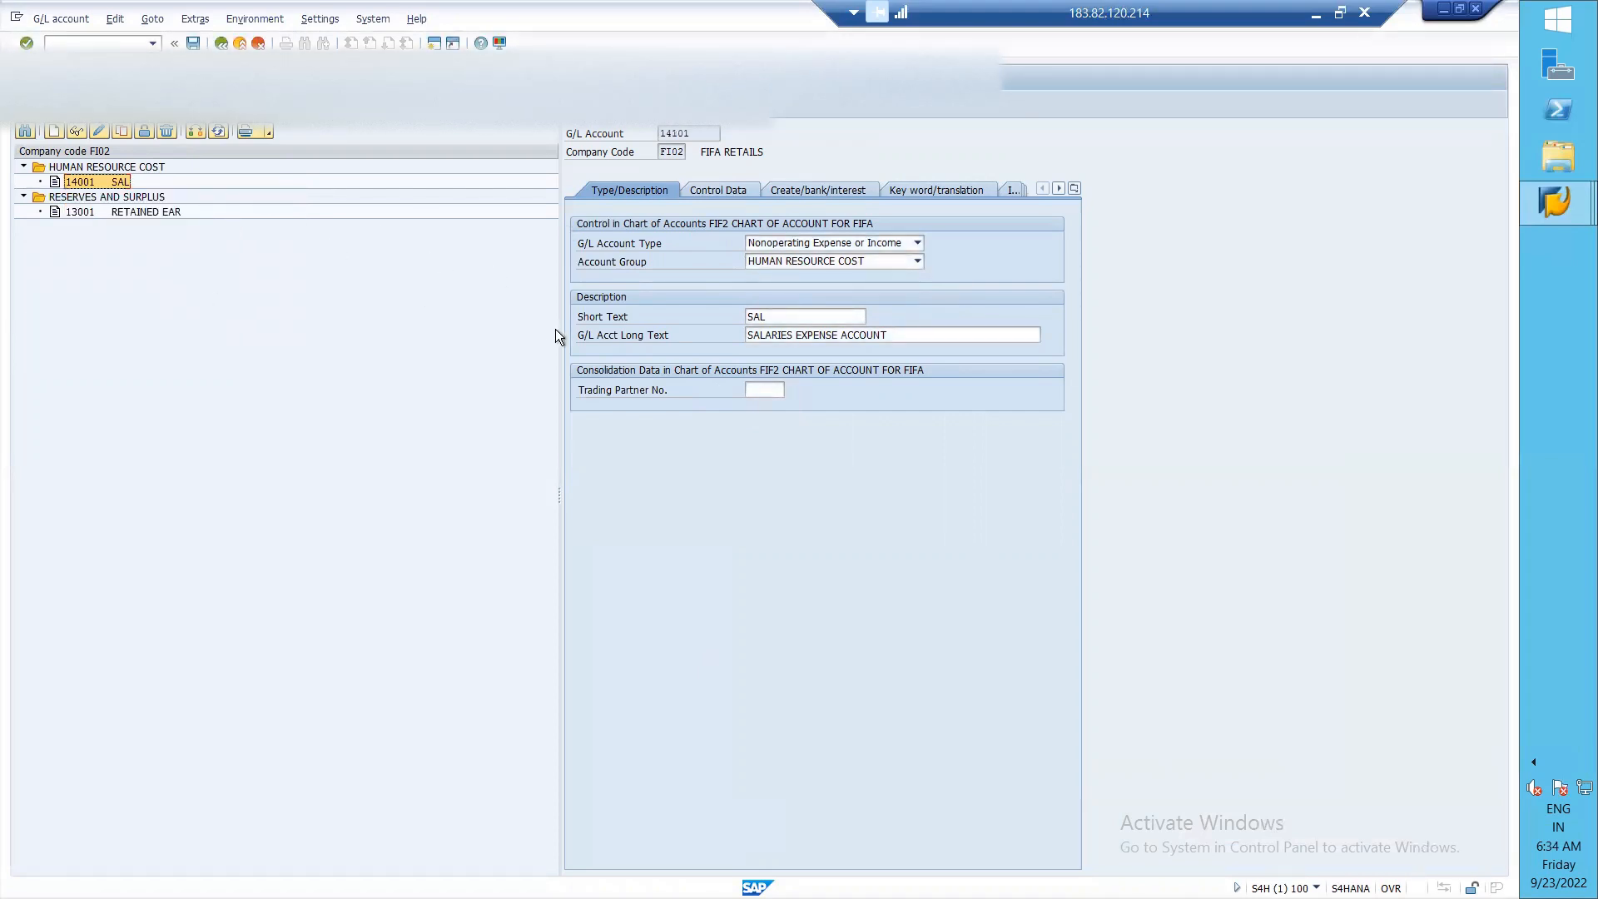
- Set the new account's account group to PRODUCTION COST and its short text to WAGES
left_click(847, 263)
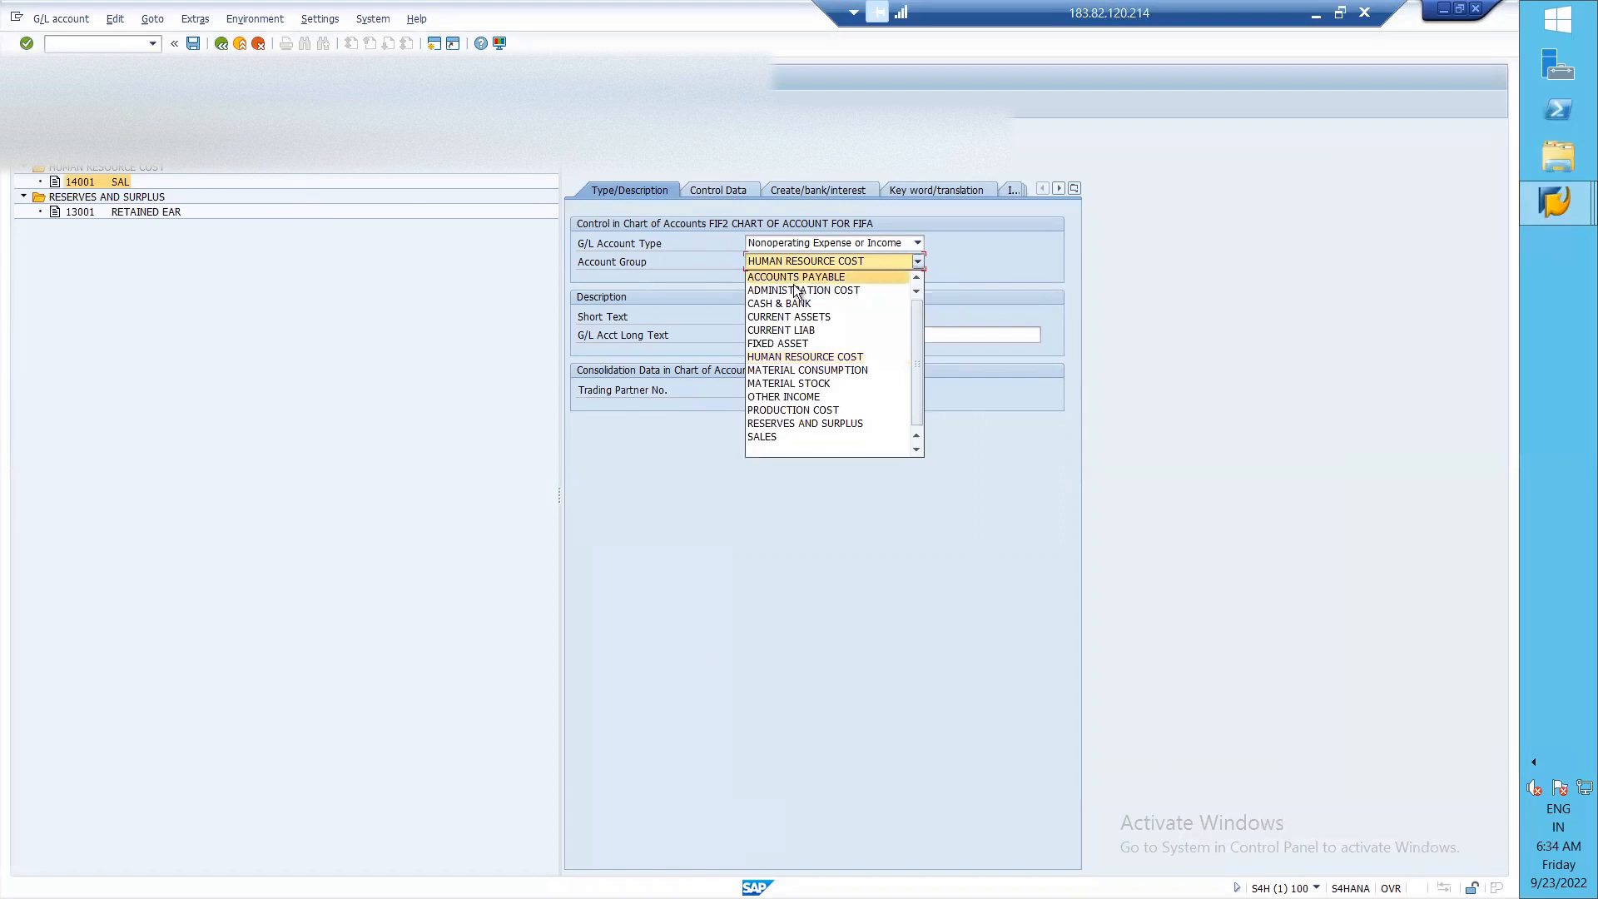
left_click(802, 411)
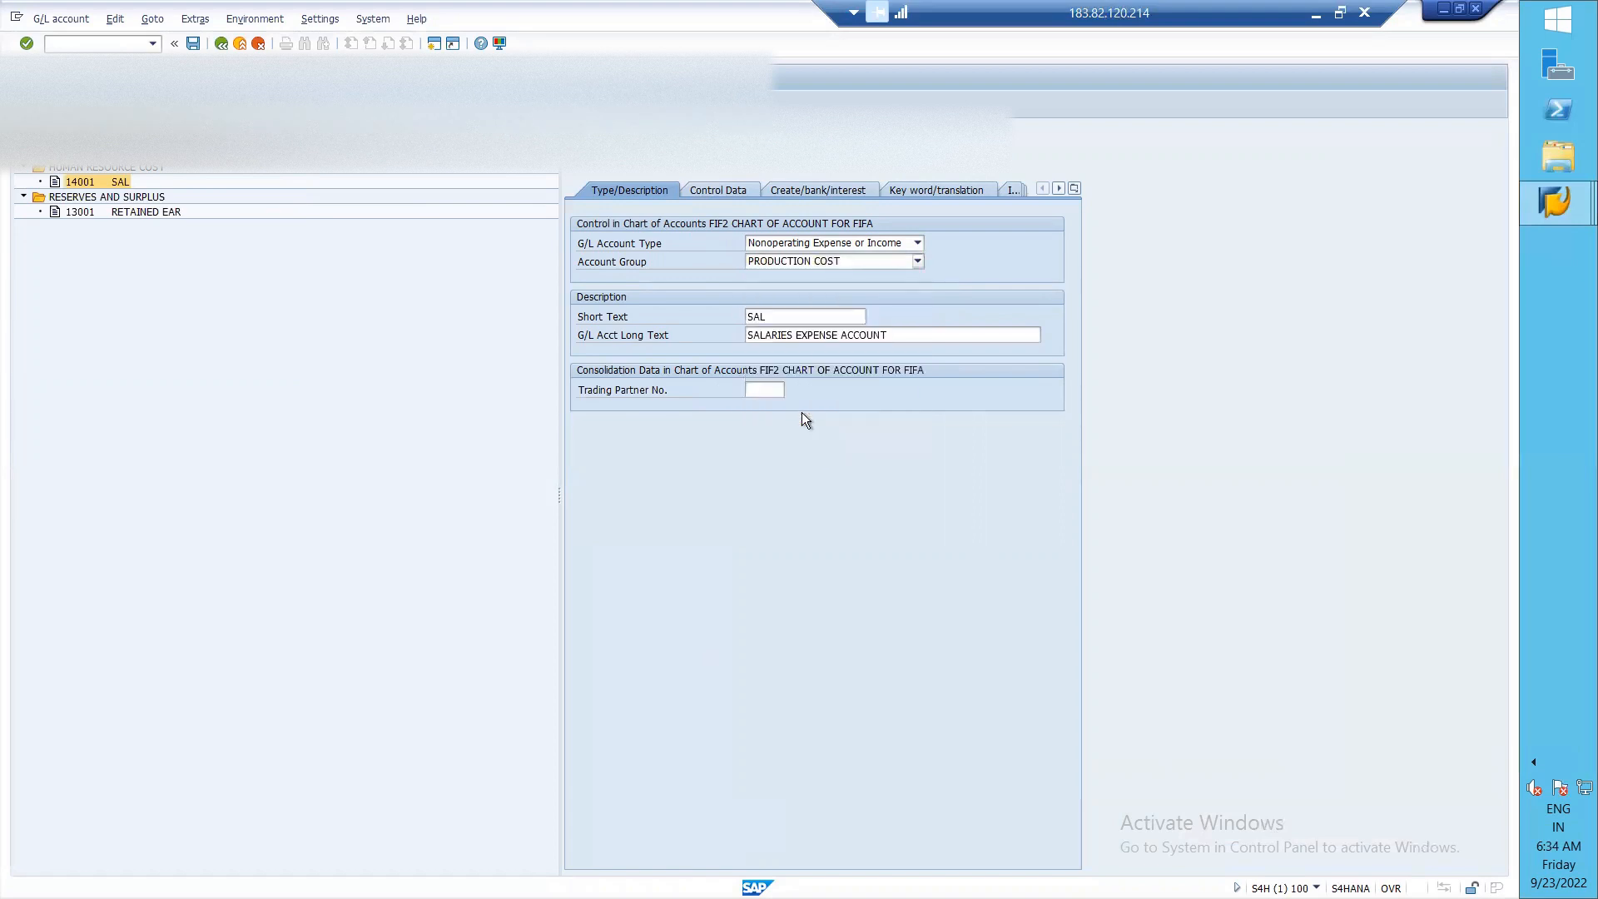
left_click(792, 319)
key("BackSpace")
key("BackSpace")
key("BackSpace")
type("WAGES")
- Replace the G/L account long text with WAGES EXPENSE ACCOUNT
left_click(794, 334)
key("BackSpace")
key("BackSpace")
key("BackSpace")
key("BackSpace")
key("BackSpace")
key("BackSpace")
key("BackSpace")
key("BackSpace")
type("WAGES")
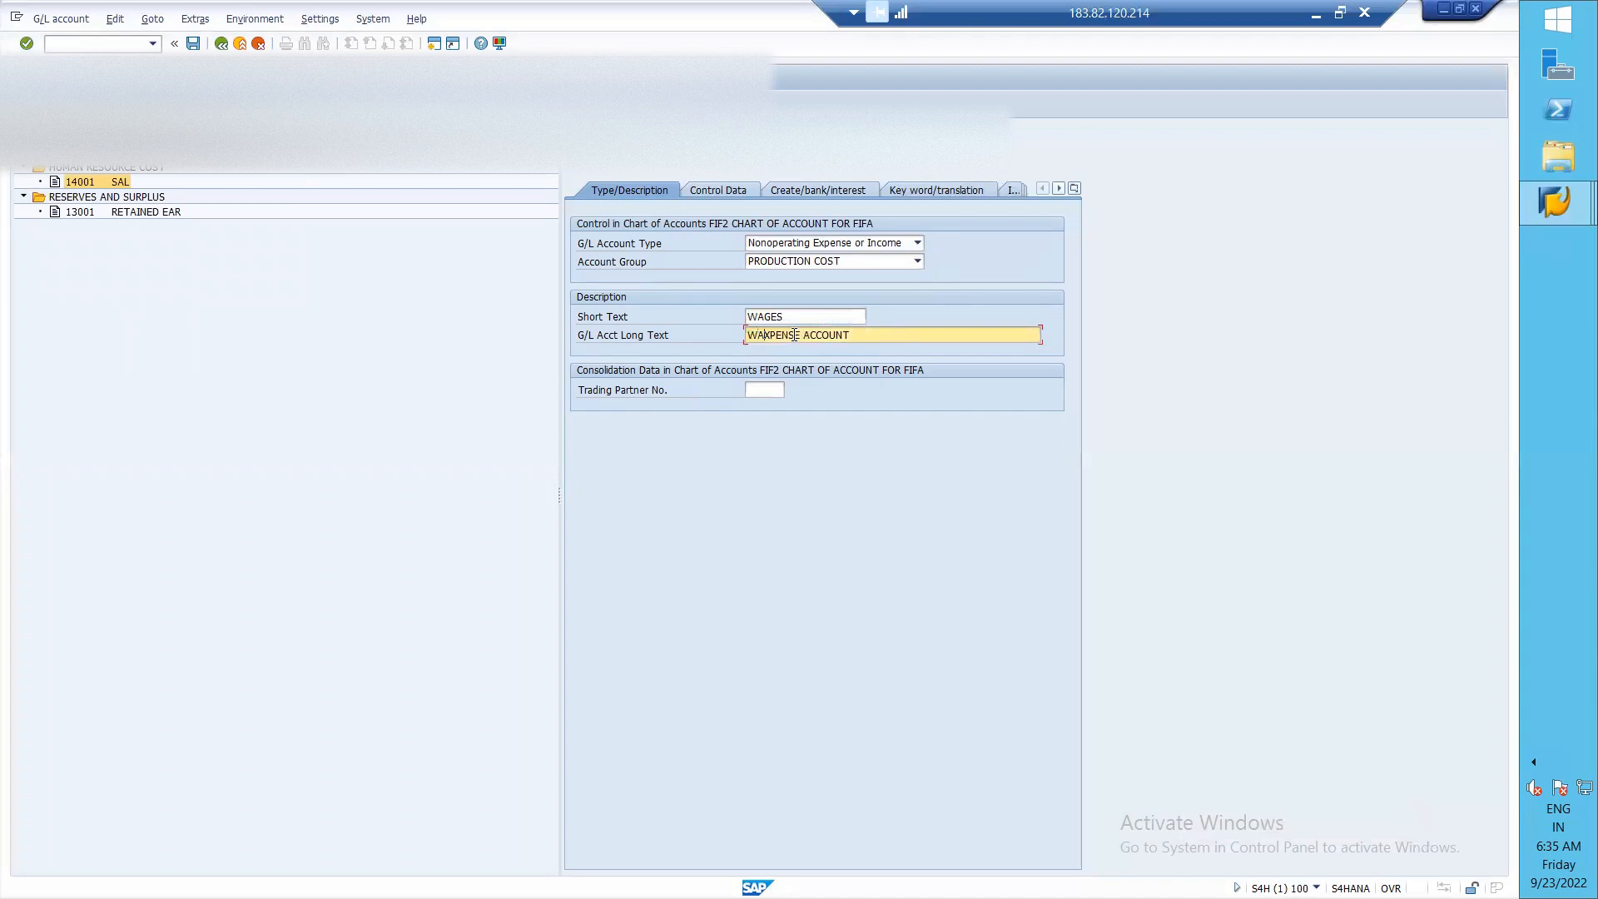
type(" EXPENSE ACCOUNT")
- Check the control data and document creation settings copied to account 14101, and save the account
left_click(728, 186)
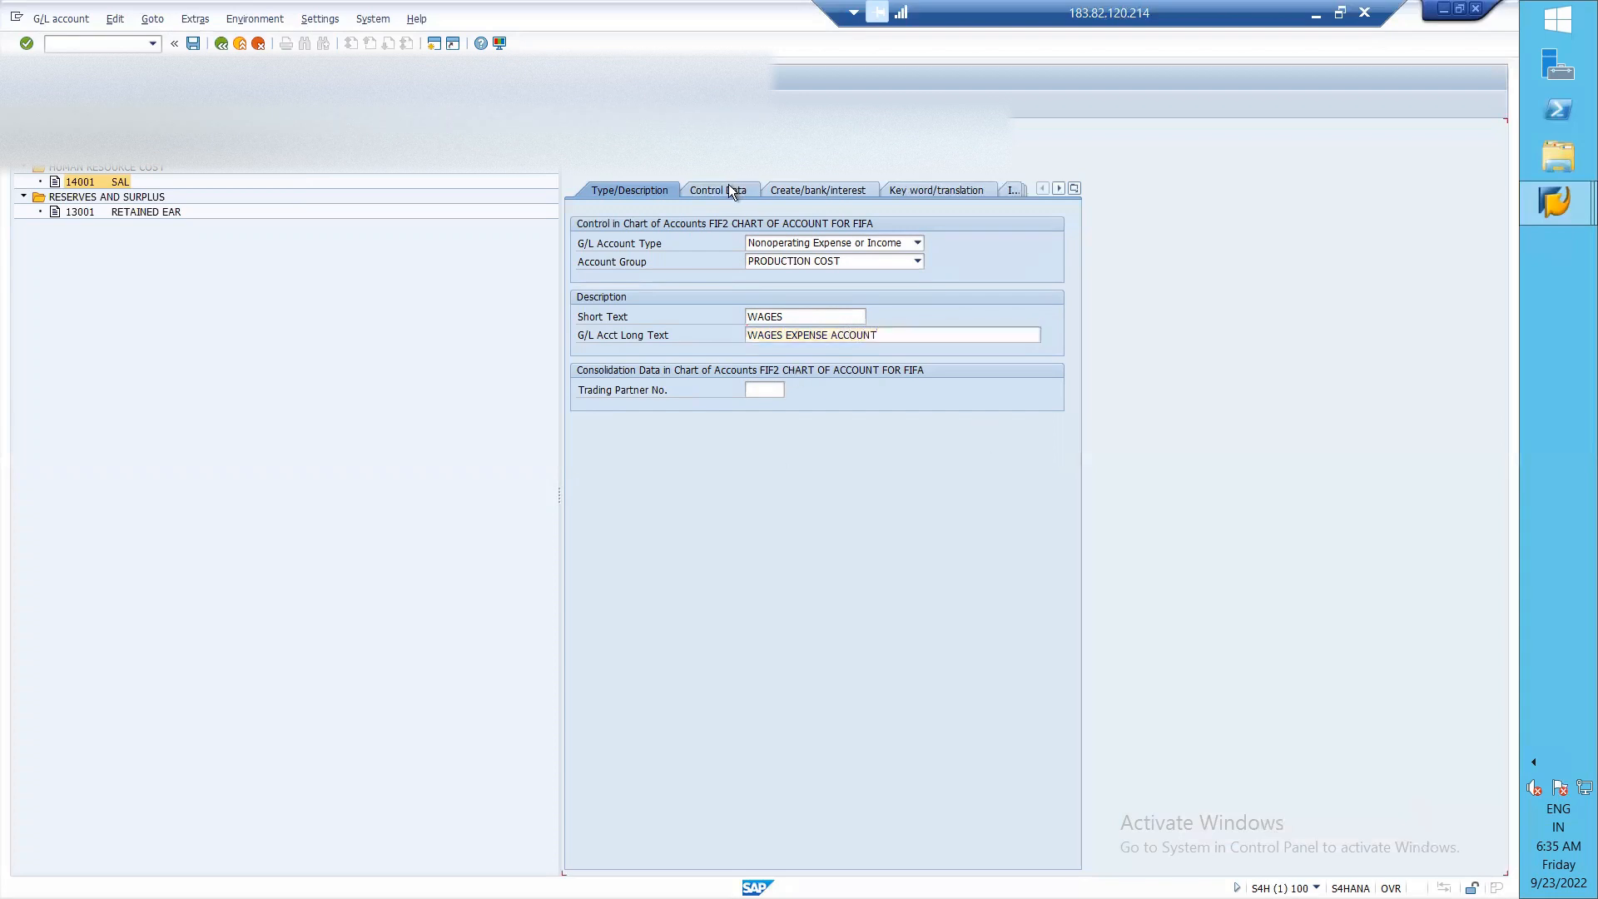
left_click(830, 186)
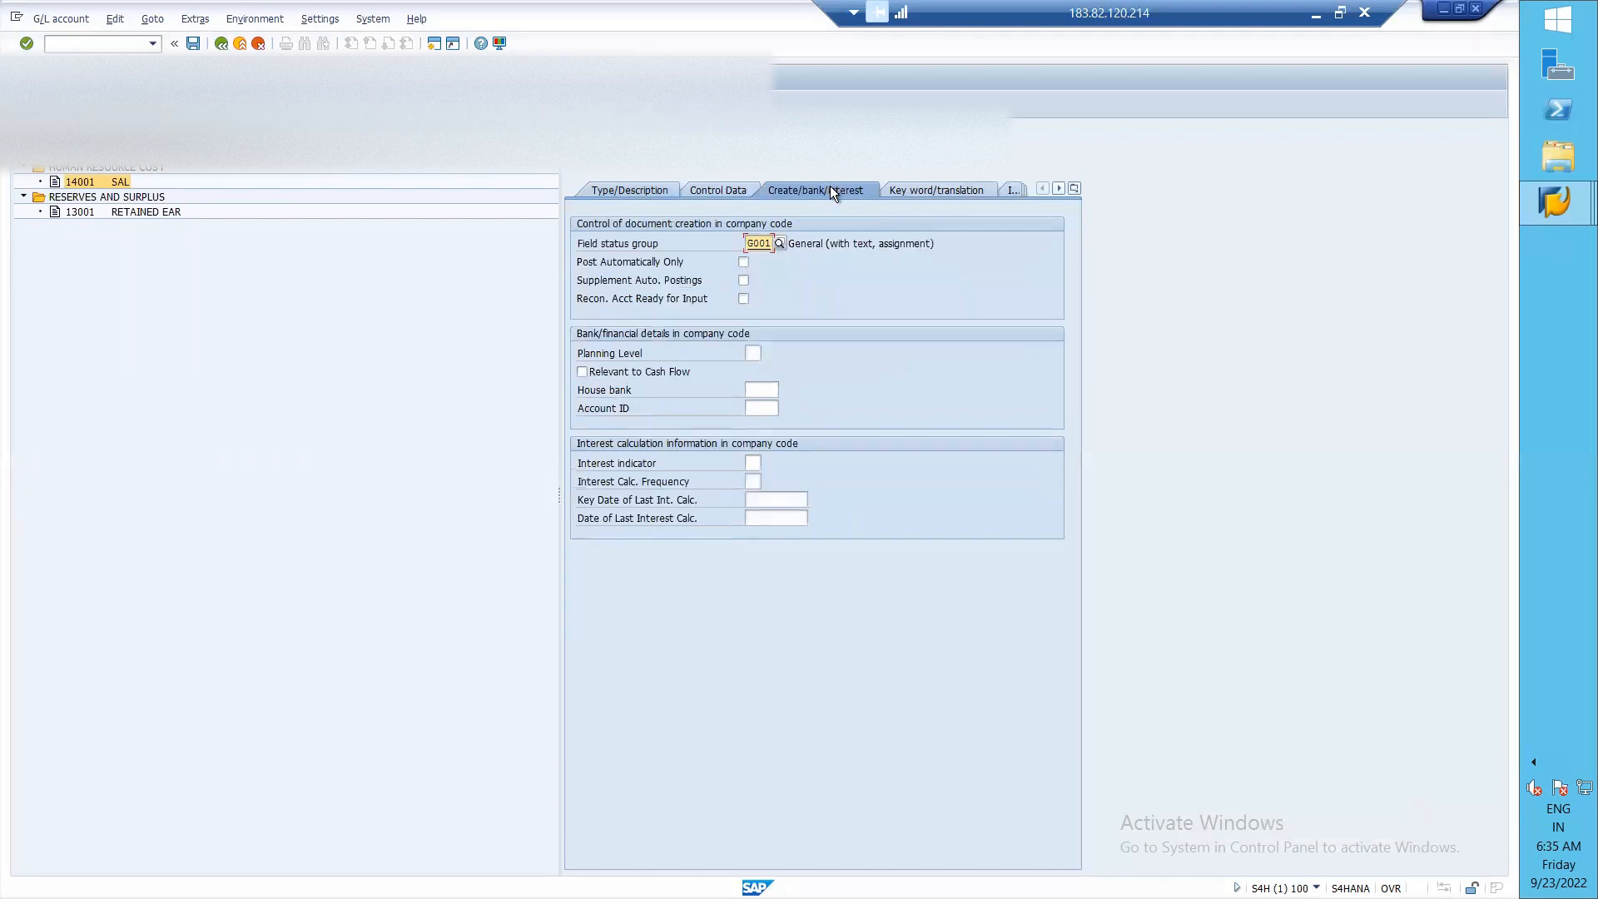
left_click(193, 43)
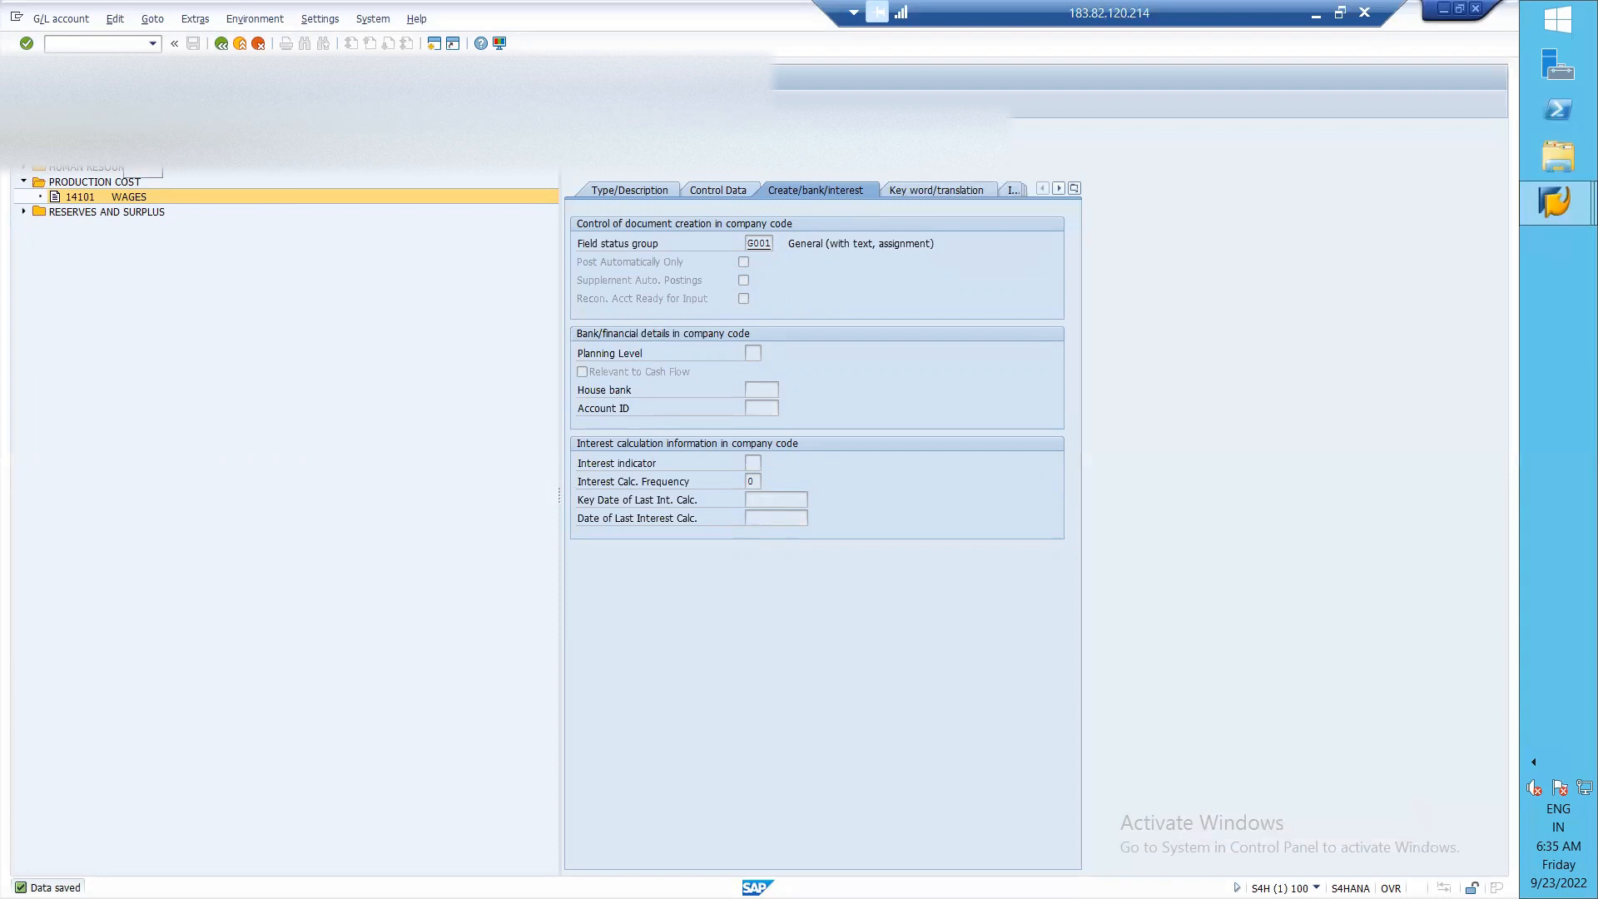
- Copy the wages account 14101 to a new G/L account 14301 in company code FI02
left_click(124, 147)
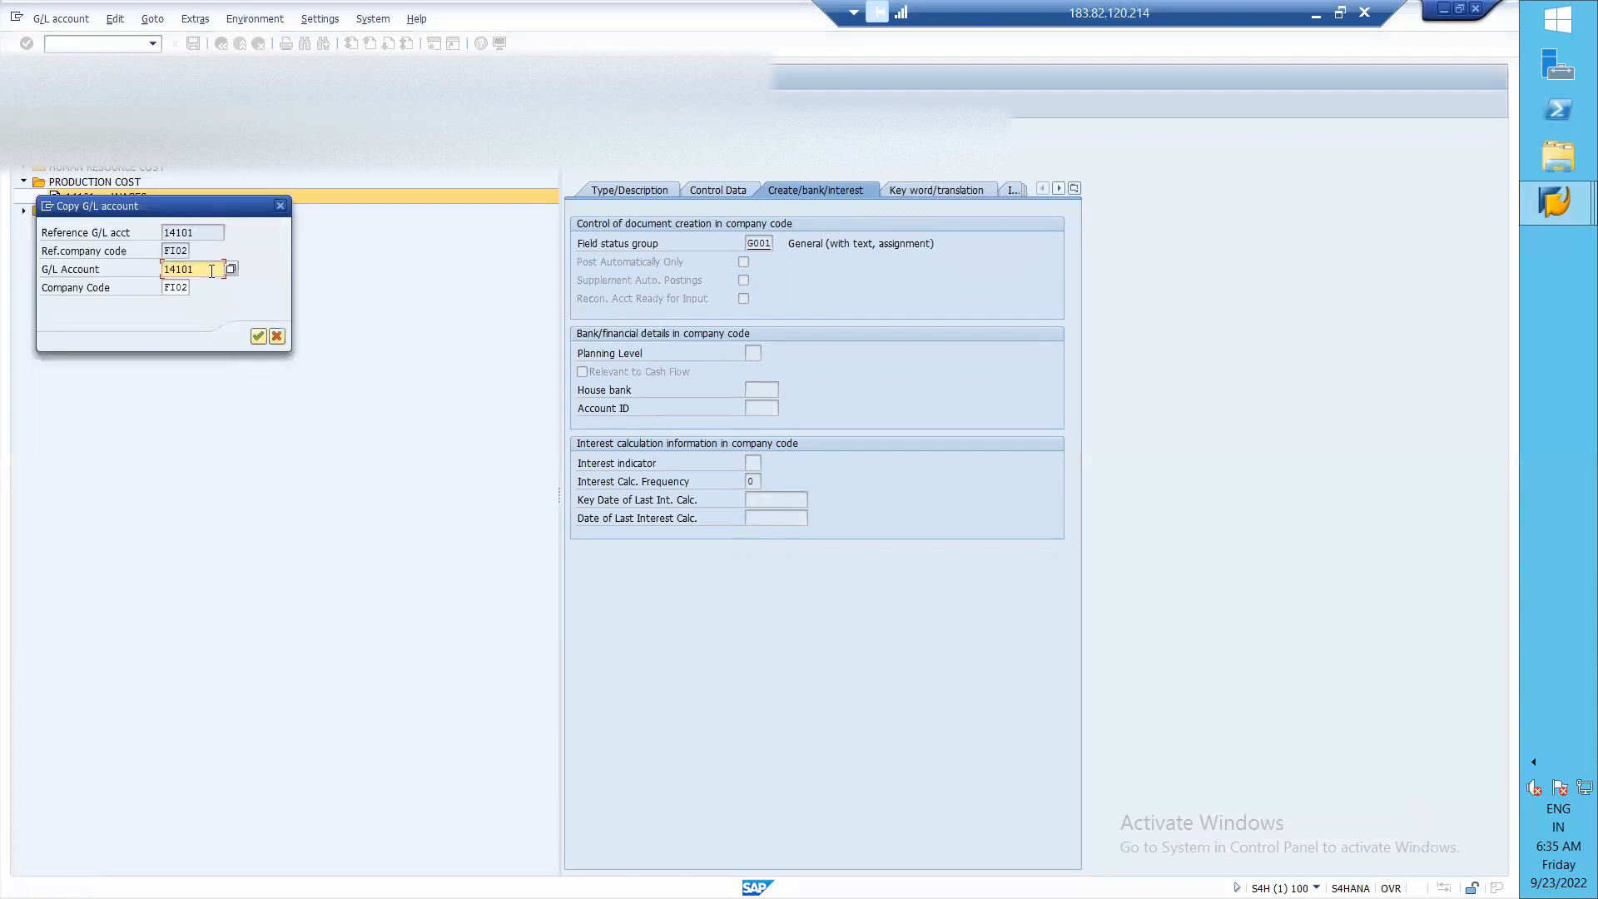
key("alt+Tab")
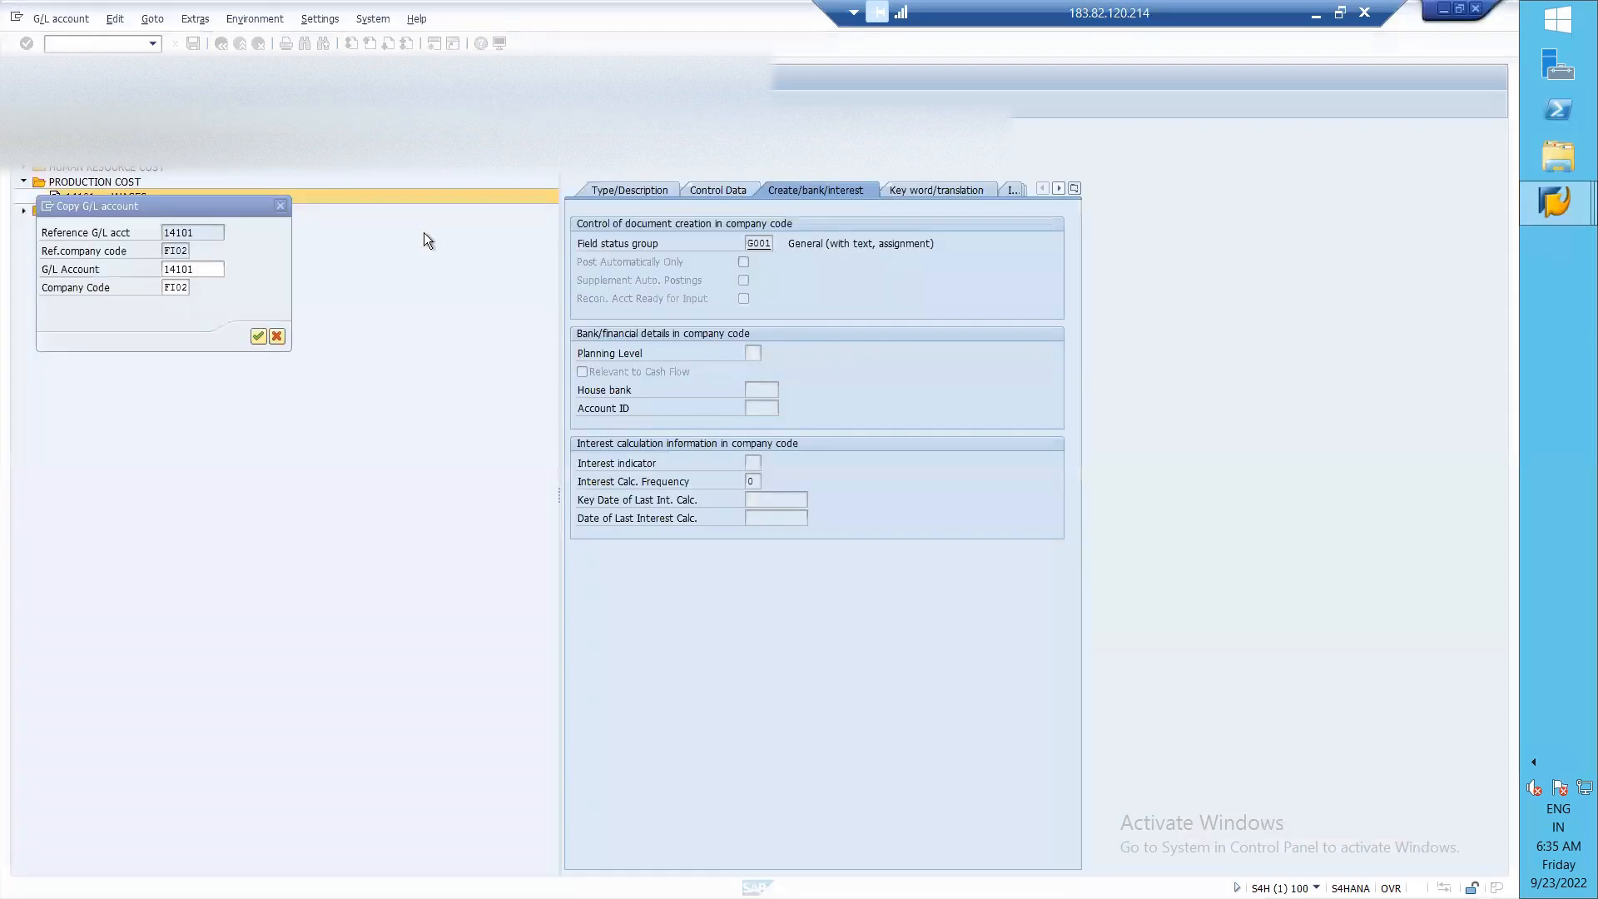
left_click(208, 269)
key("BackSpace")
key("BackSpace")
key("BackSpace")
type("301")
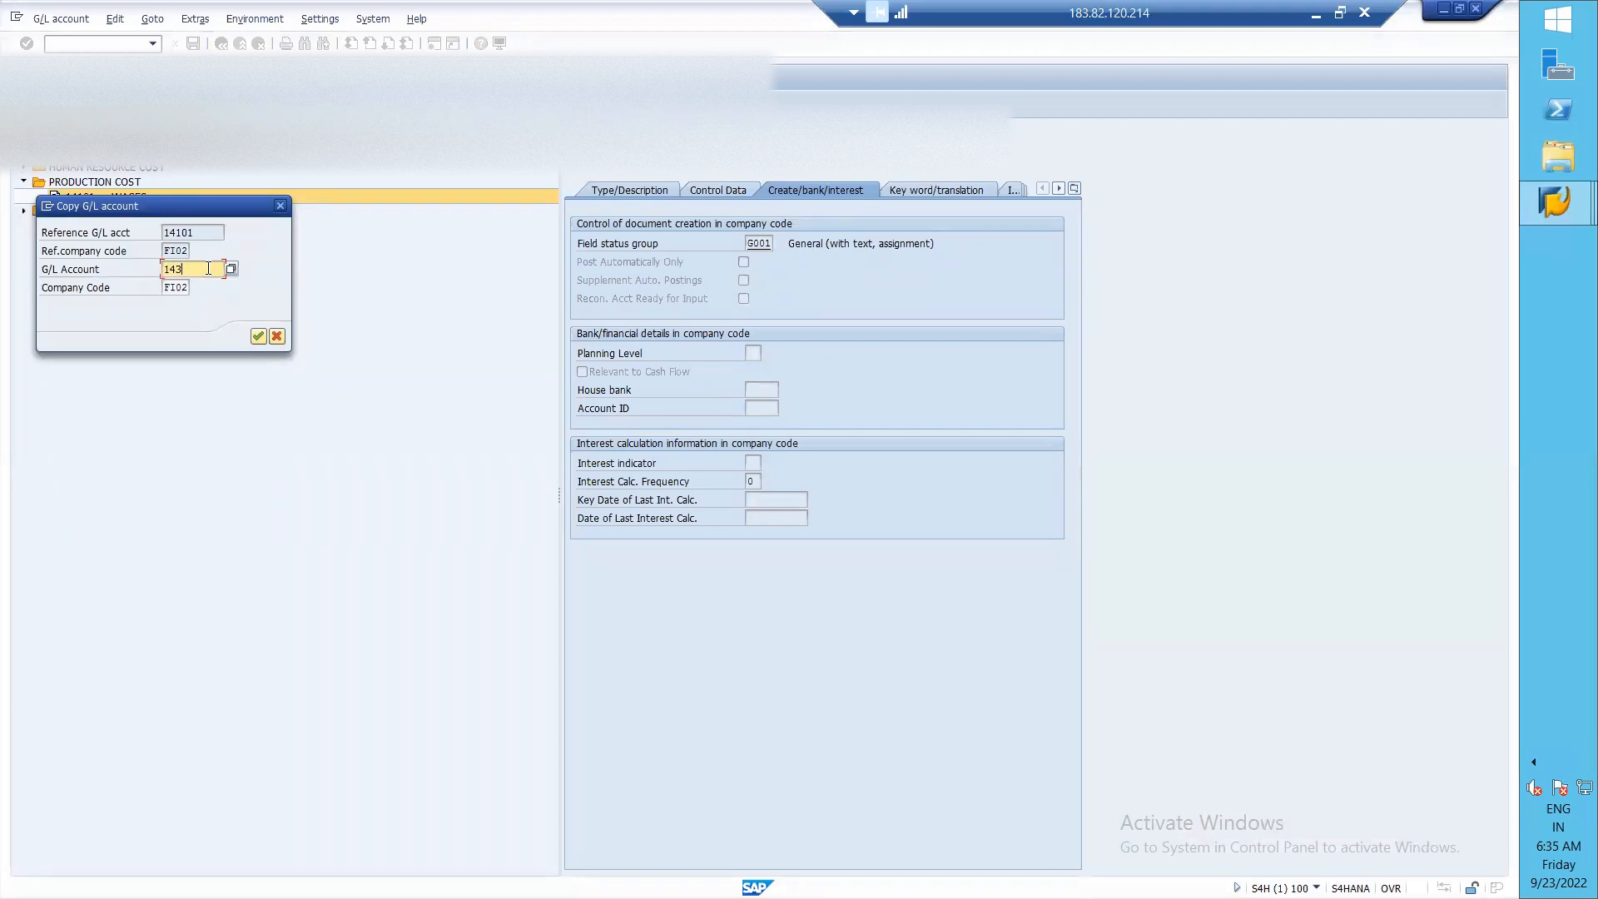
left_click(258, 336)
- Select PRODUCTION COST as the new account's account group and replace its short text with RENT
left_click(641, 190)
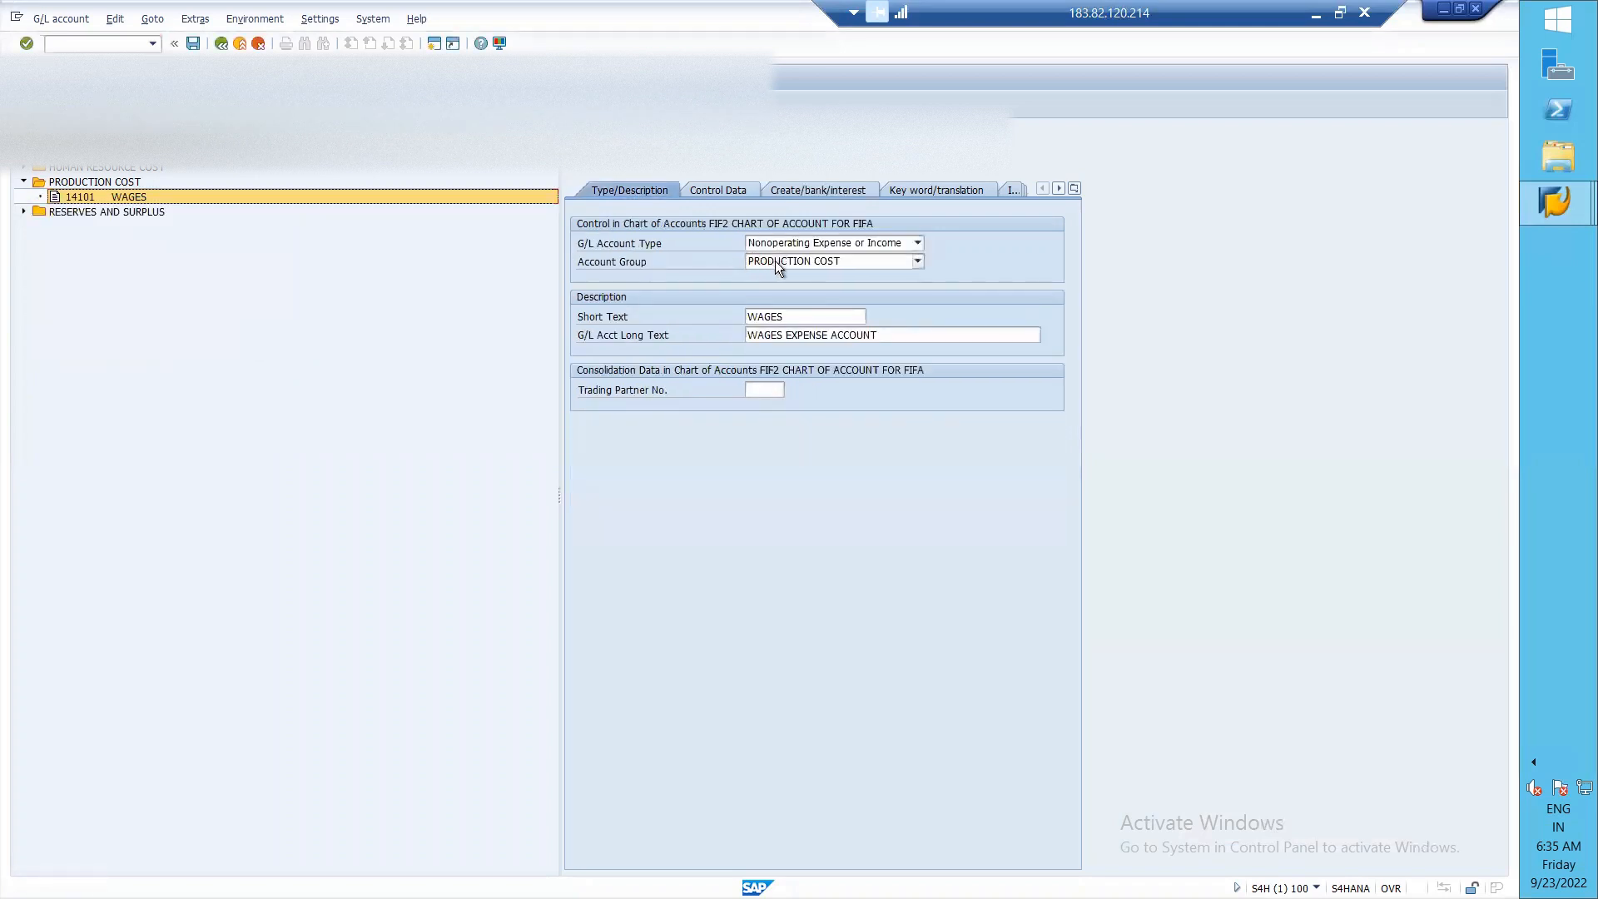
left_click(776, 261)
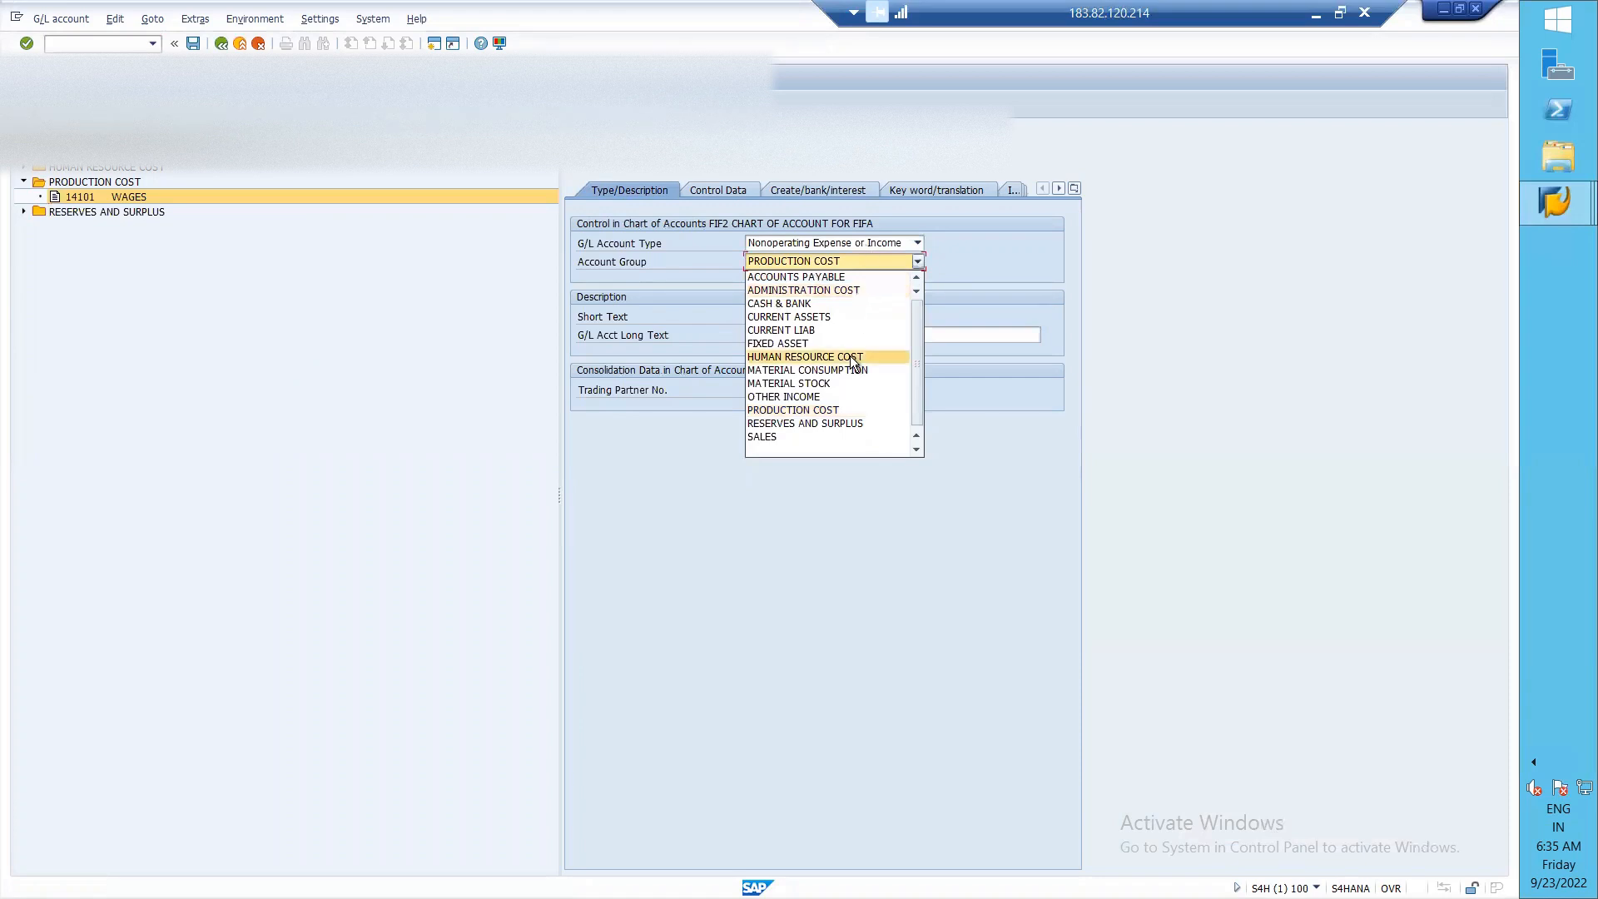
left_click(804, 410)
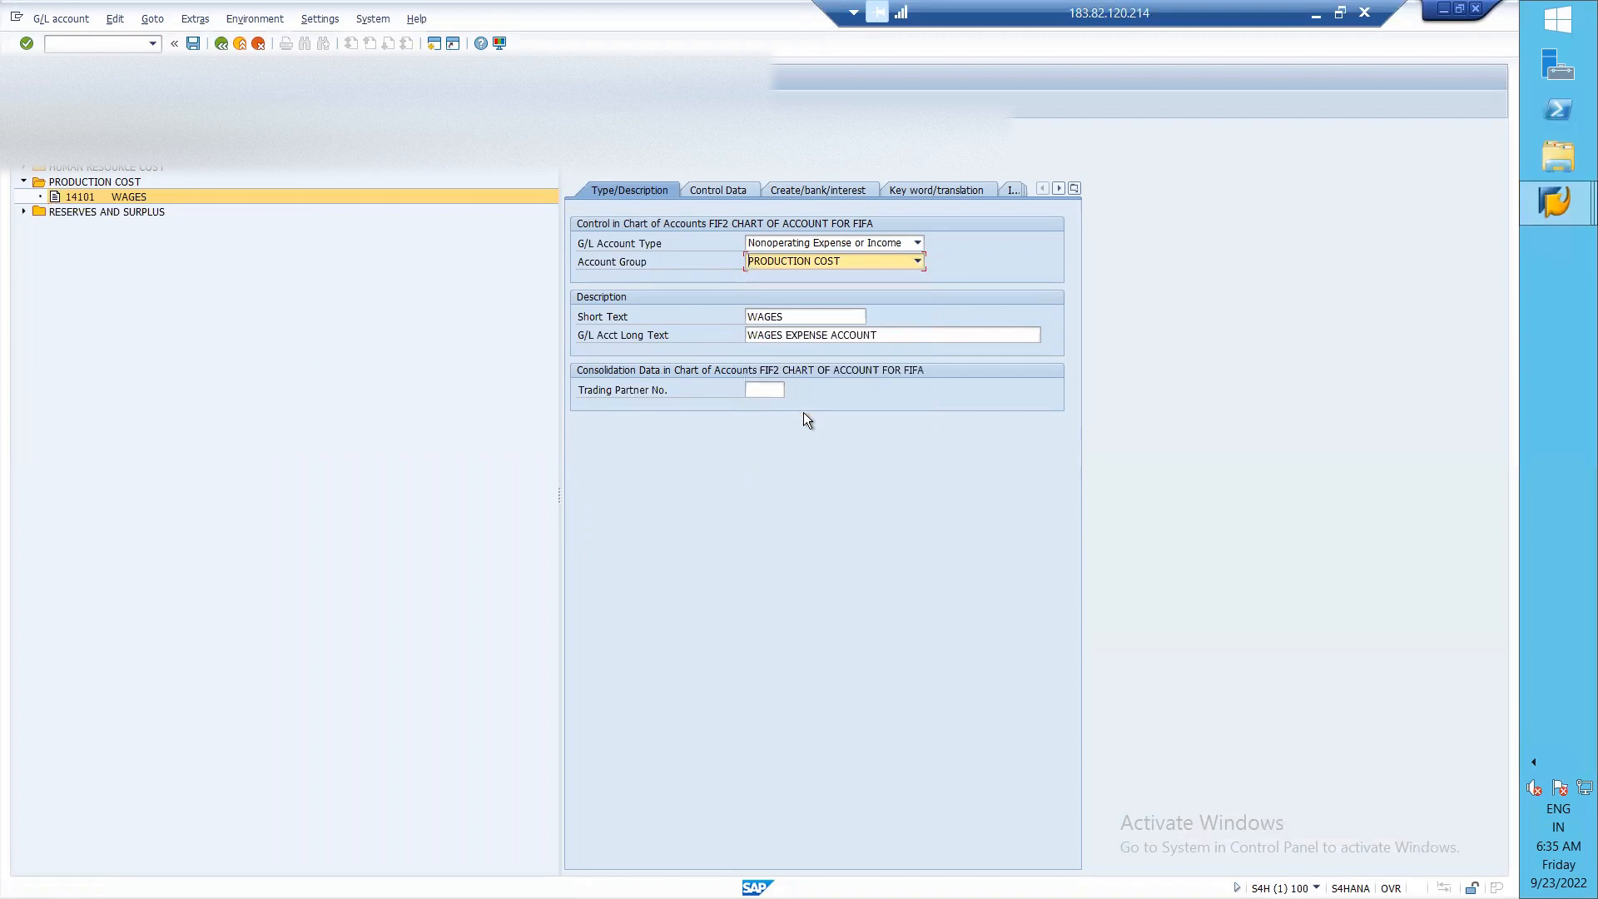
left_click(817, 263)
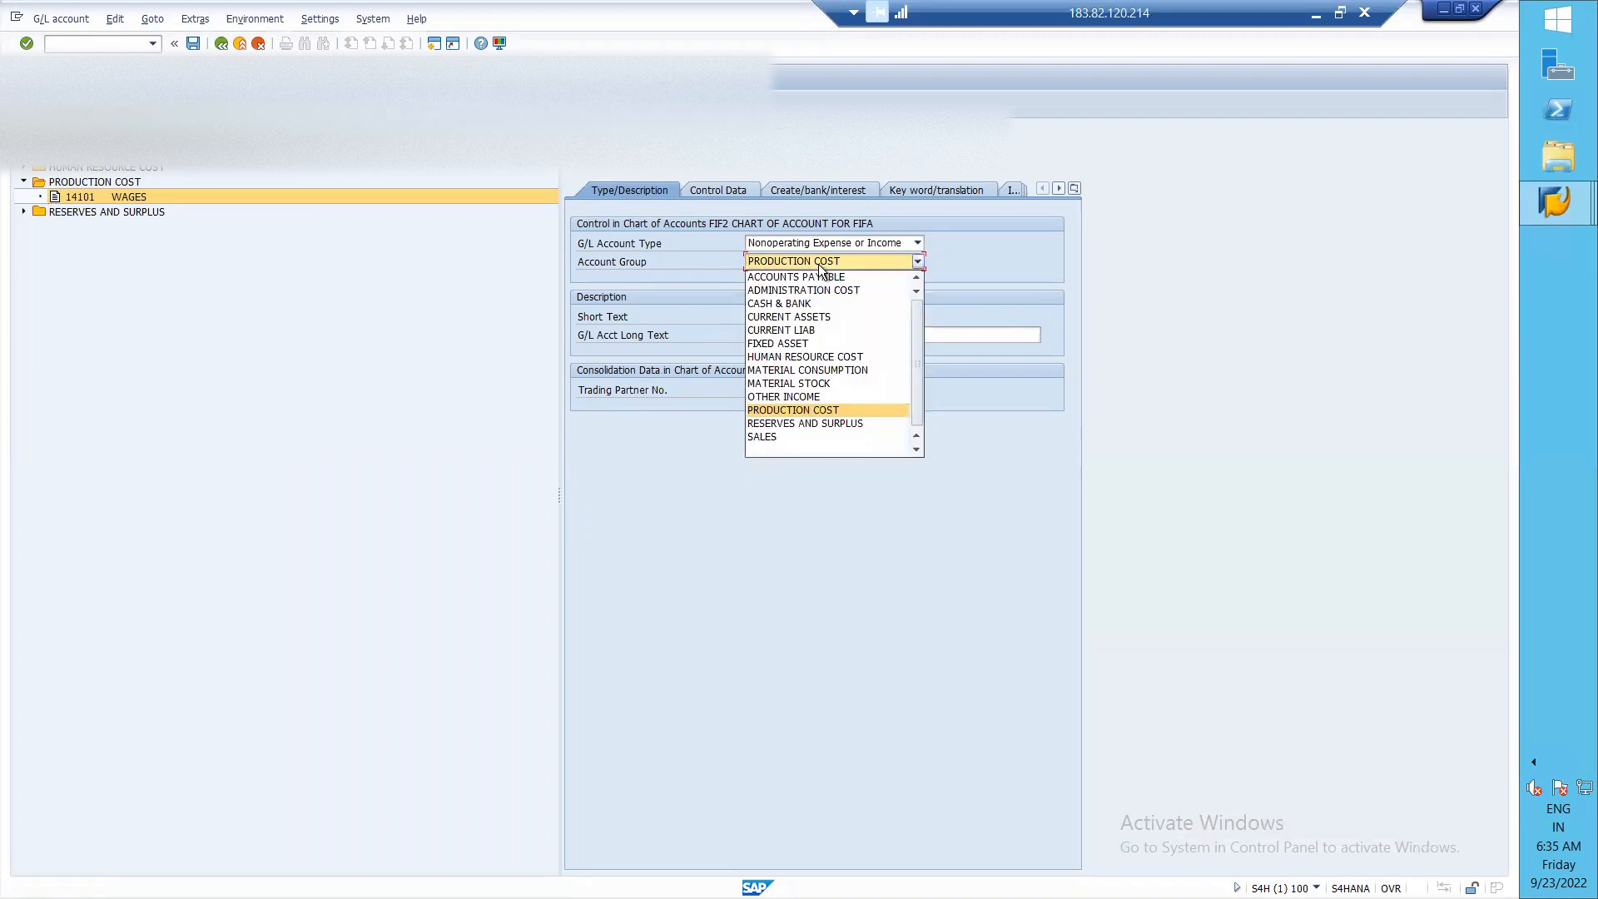
left_click(662, 316)
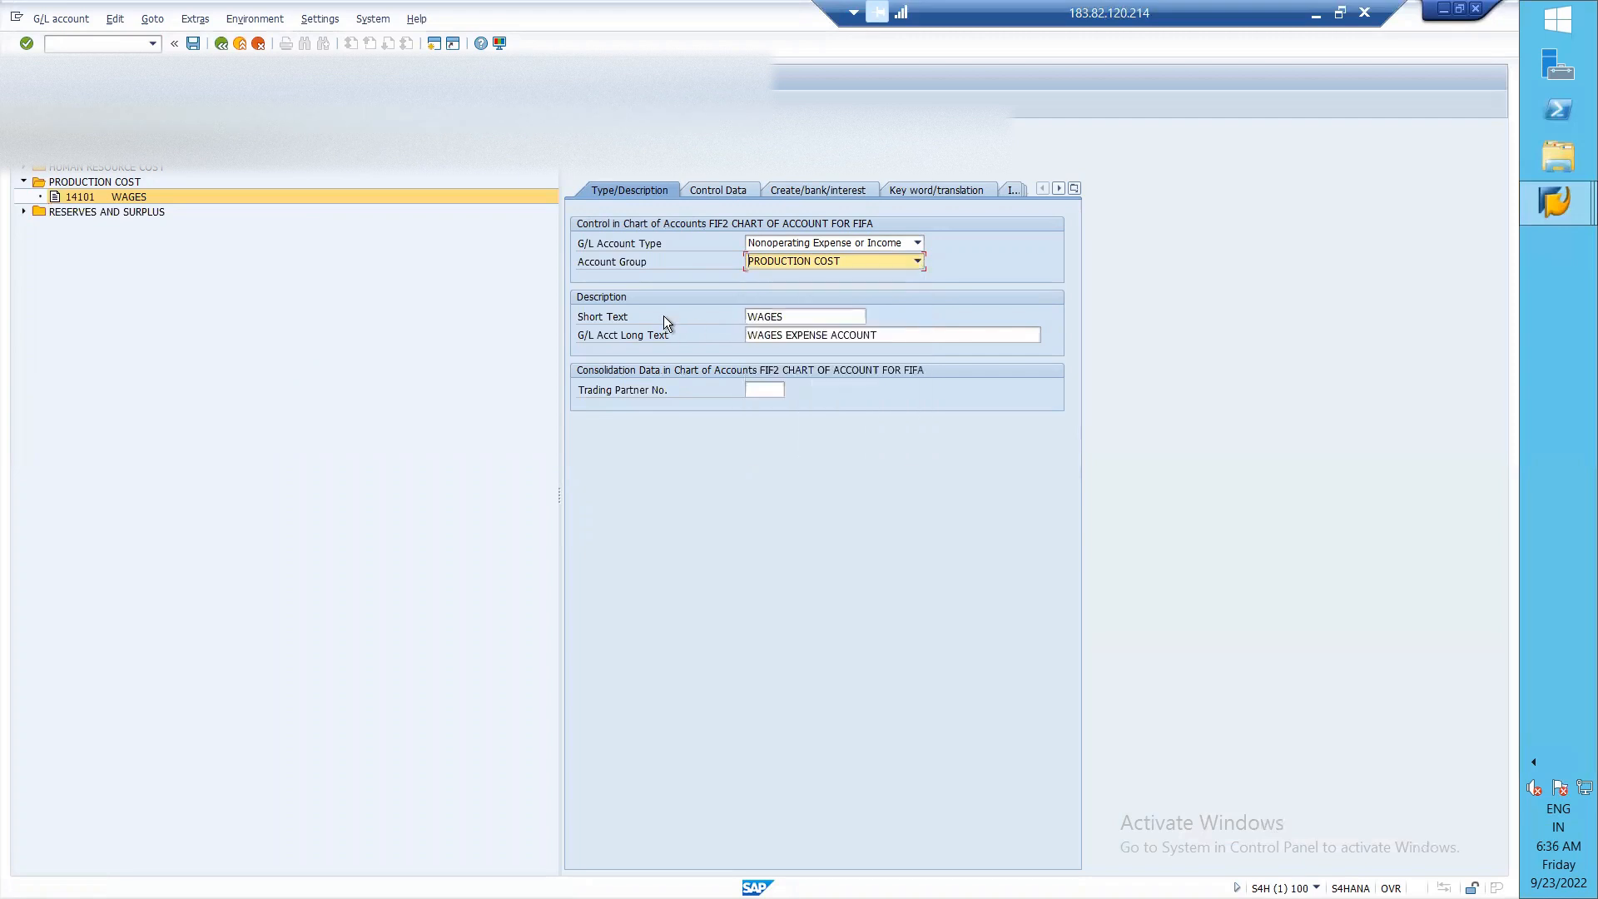
left_click(792, 322)
key("BackSpace")
key("BackSpace")
key("BackSpace")
key("BackSpace")
key("BackSpace")
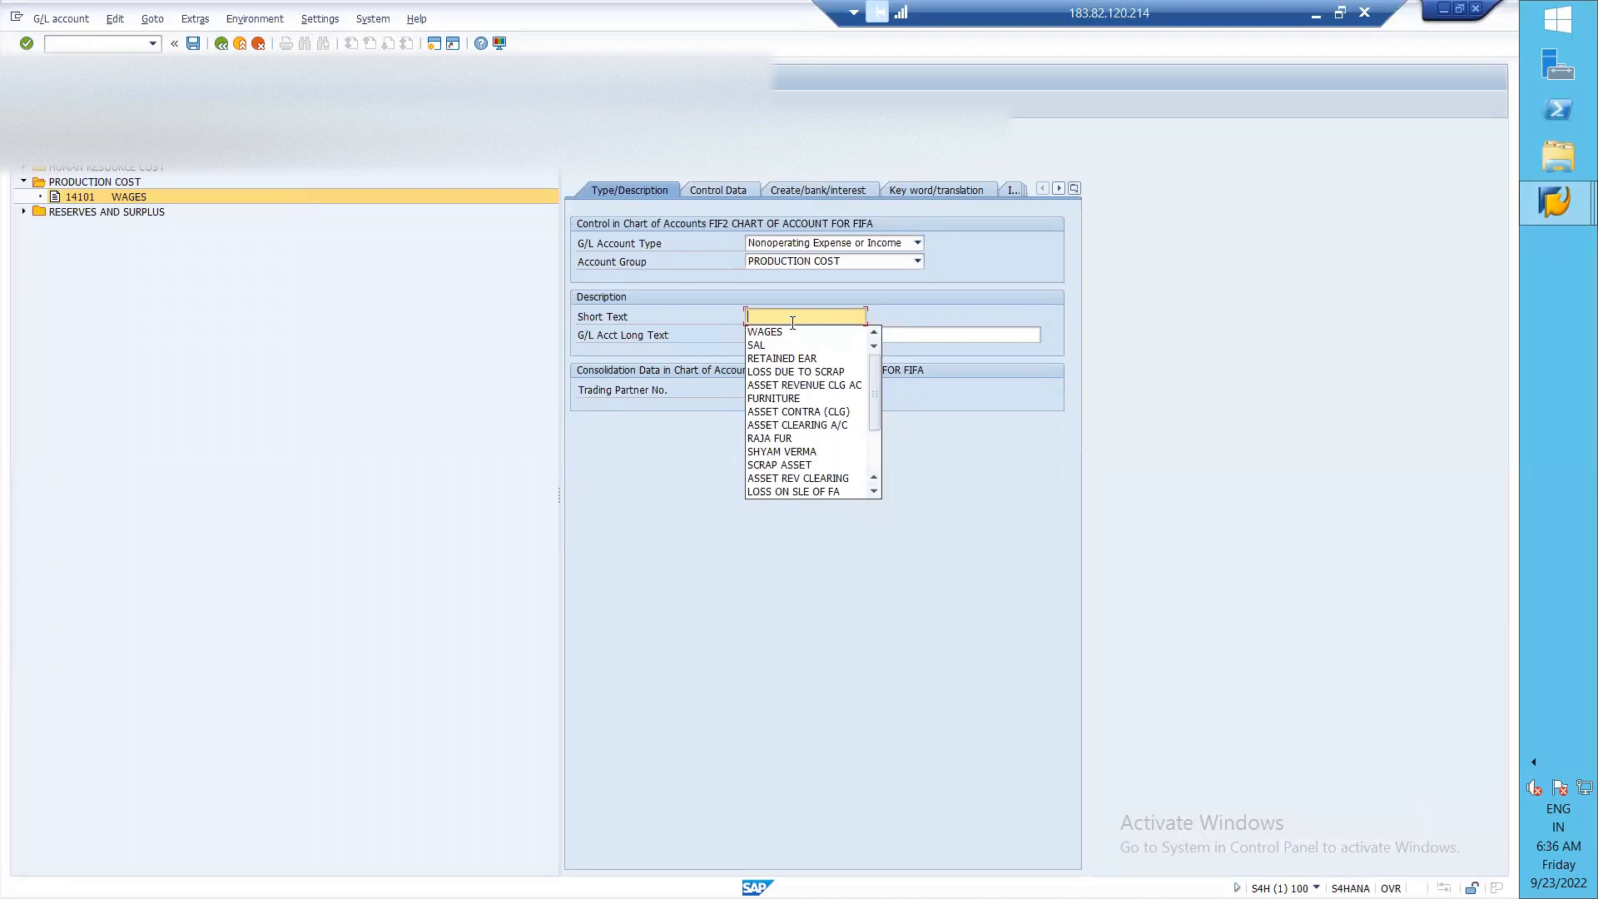
type("RENT")
key("Tab")
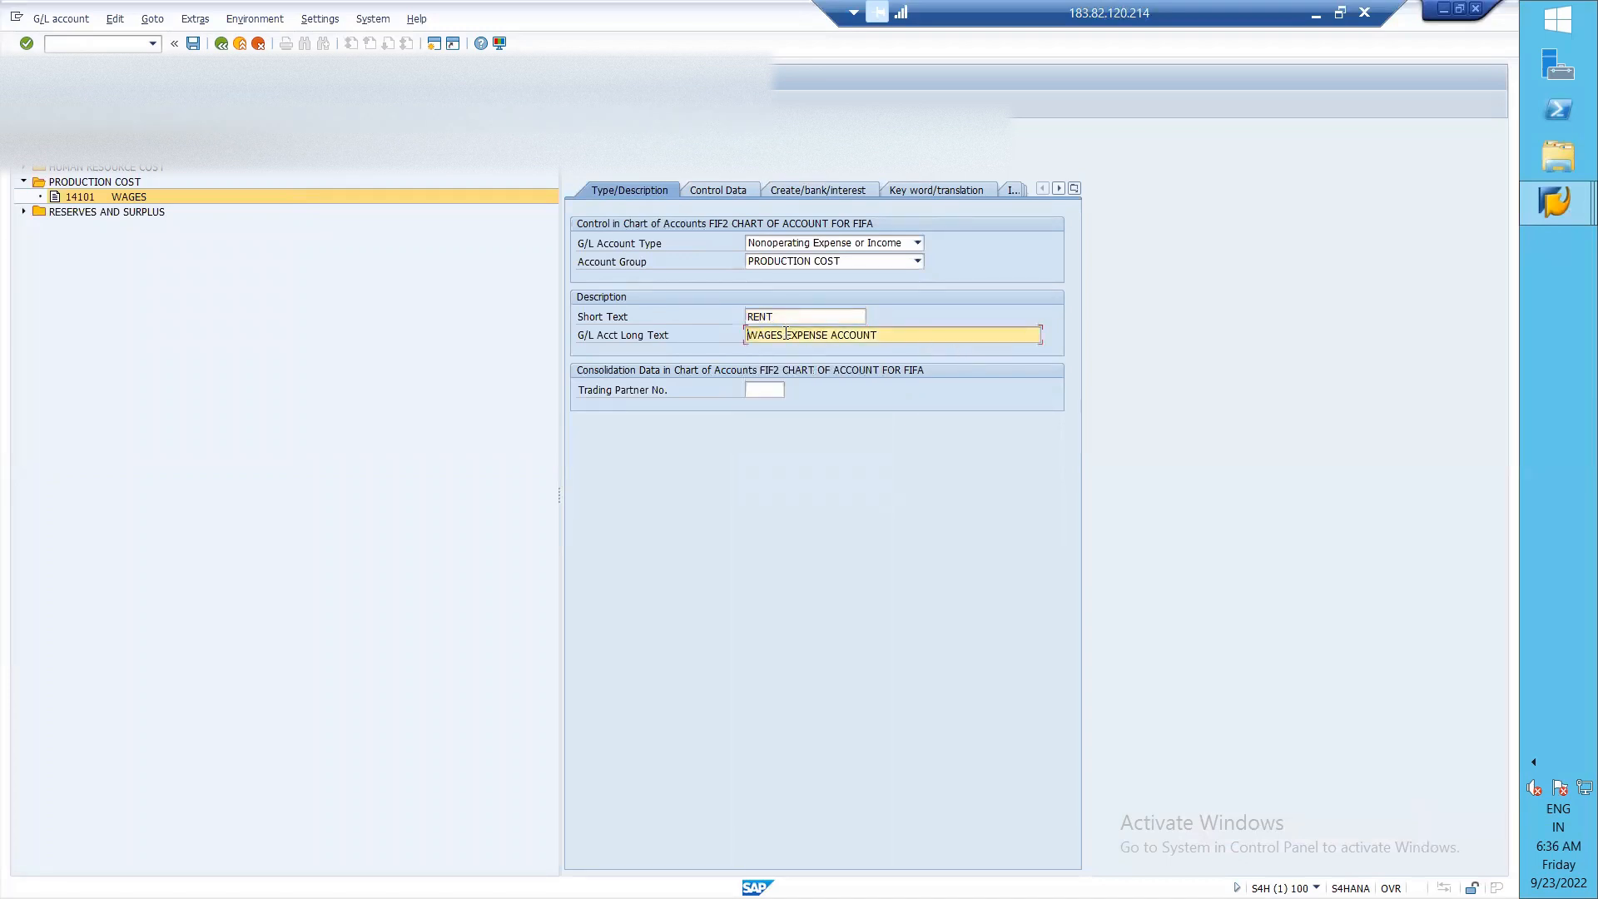
- Replace the G/L account long text with RENT EXPENSE ACCOUNT and try to save the account
key("BackSpace")
key("BackSpace")
key("BackSpace")
key("BackSpace")
key("BackSpace")
key("BackSpace")
type("RENT")
key("BackSpace")
key("BackSpace")
type("EXPENSE ACCOUNT")
left_click(192, 42)
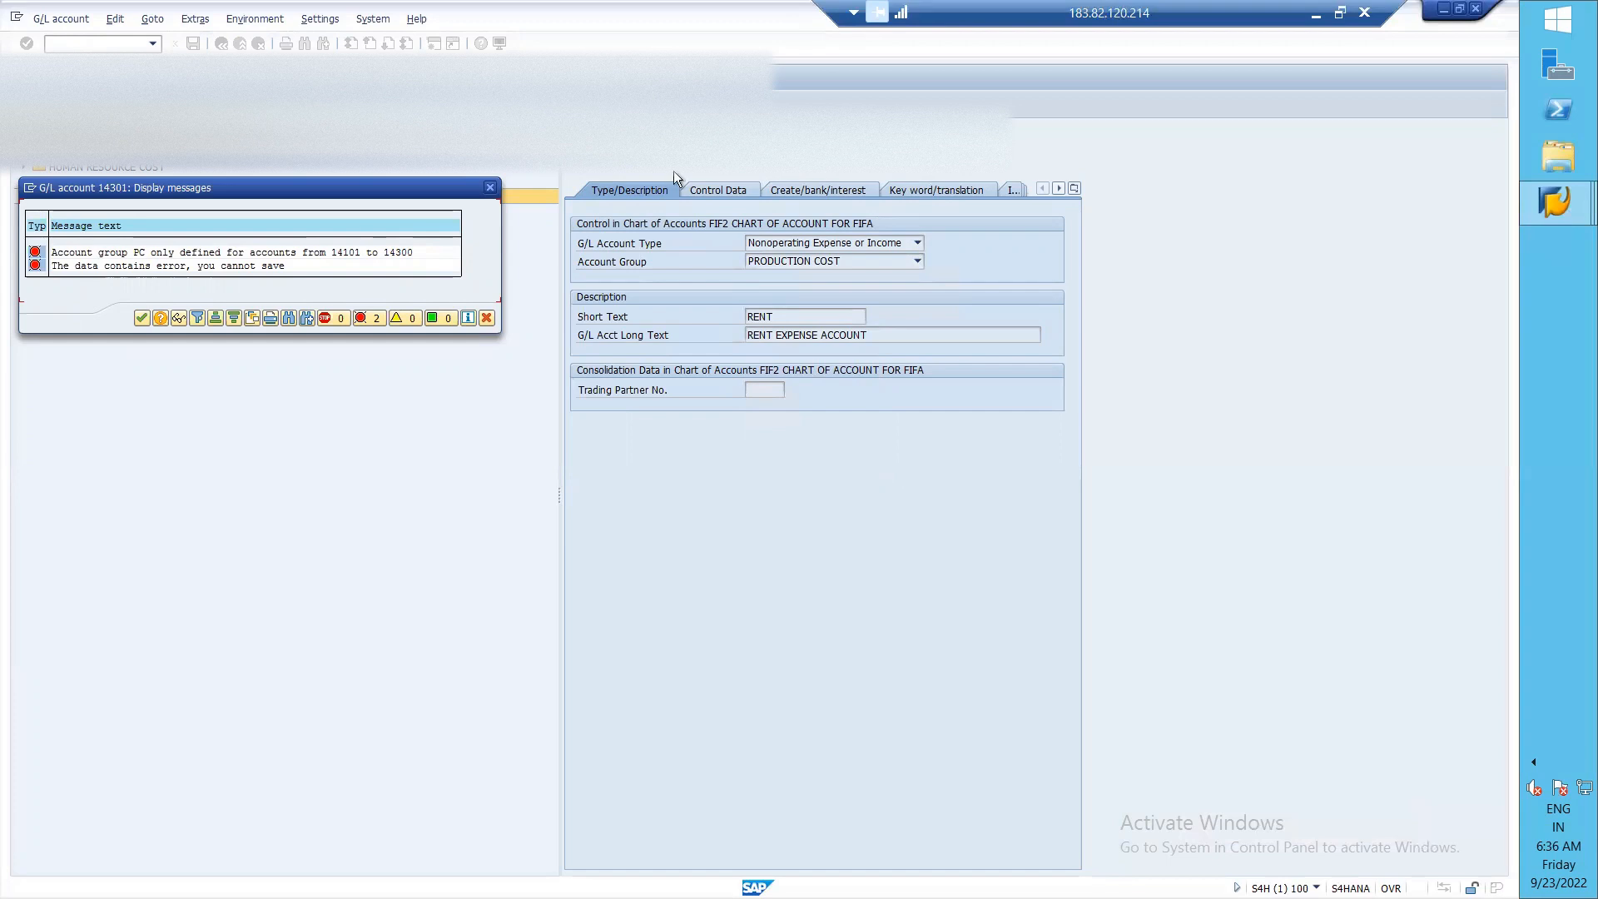
key("Return")
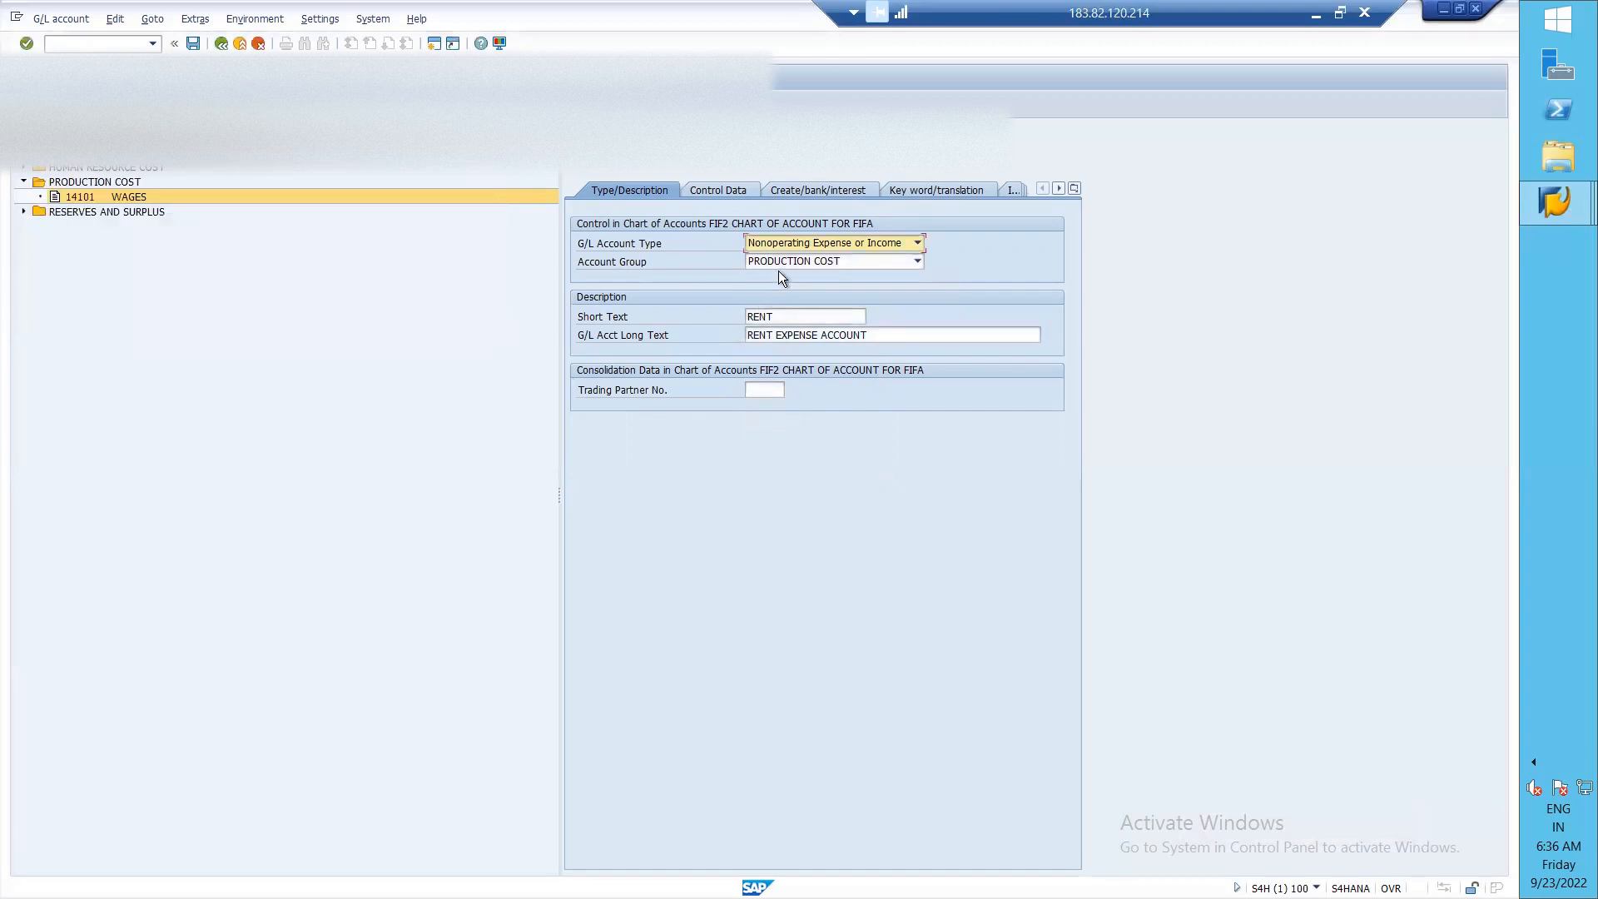
- Change the rent account's account group to ADMINISTRATION COST and save account 14301
left_click(786, 262)
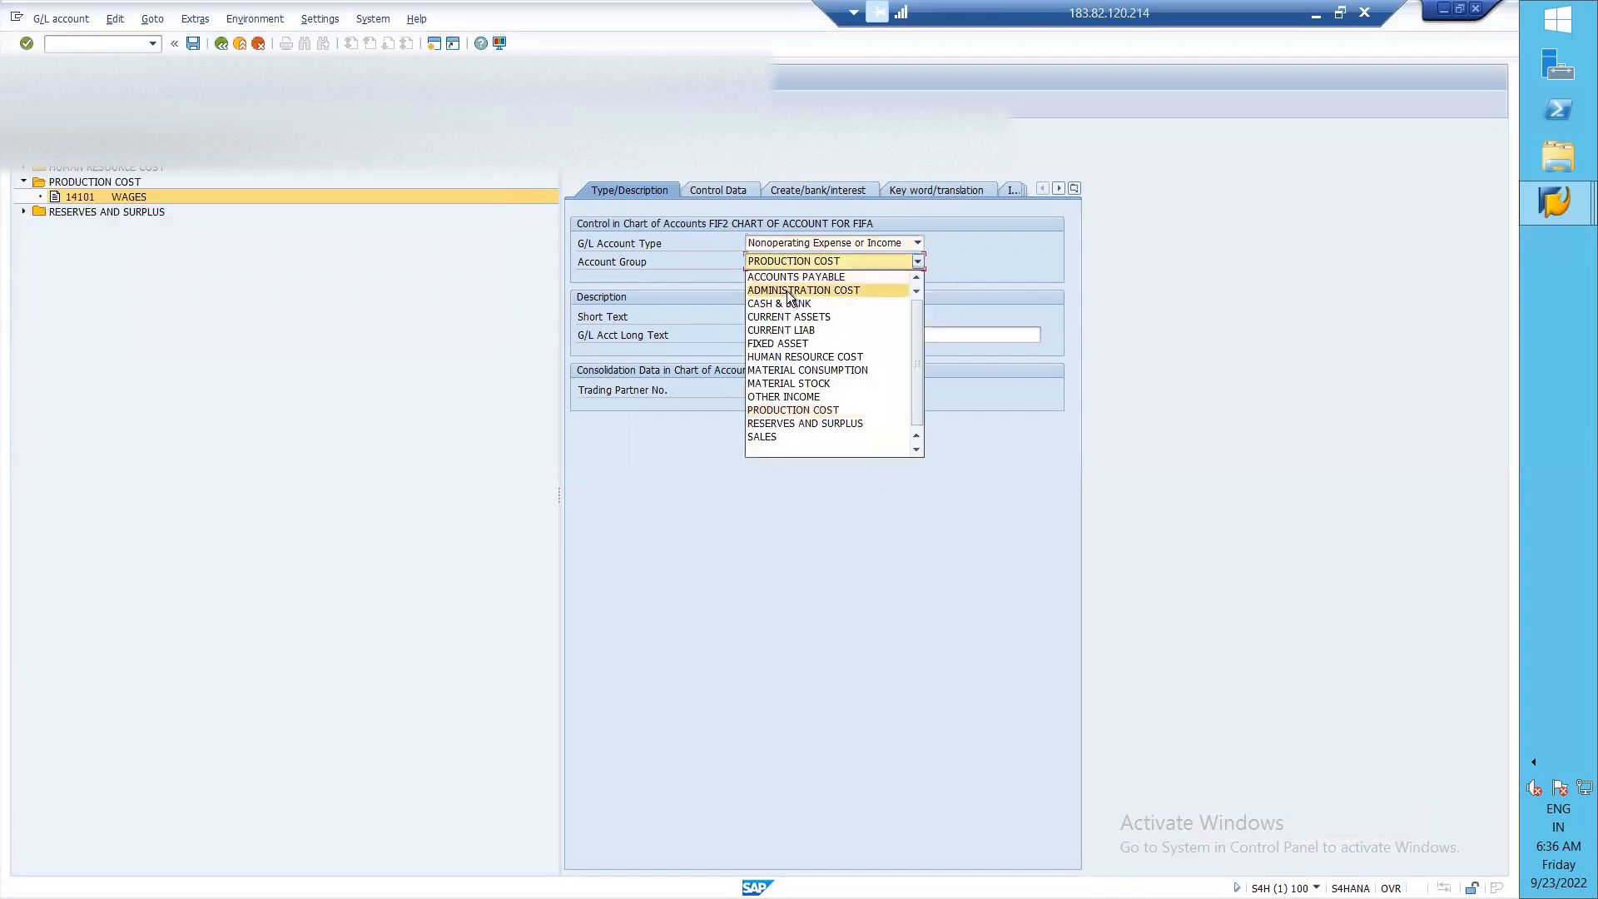
left_click(787, 292)
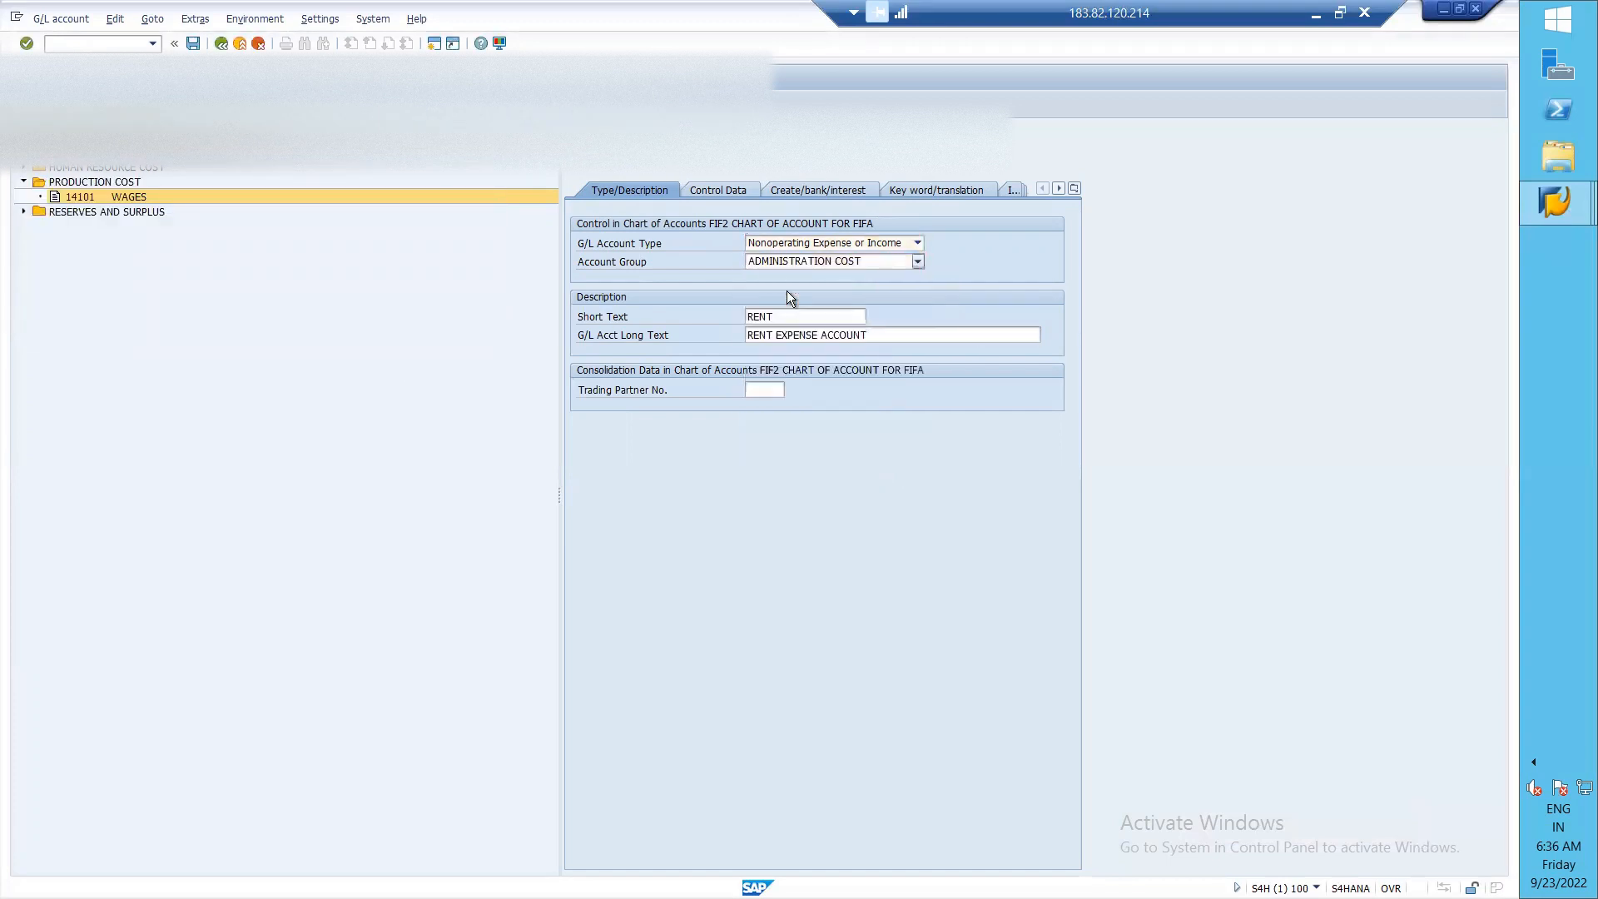
left_click(194, 44)
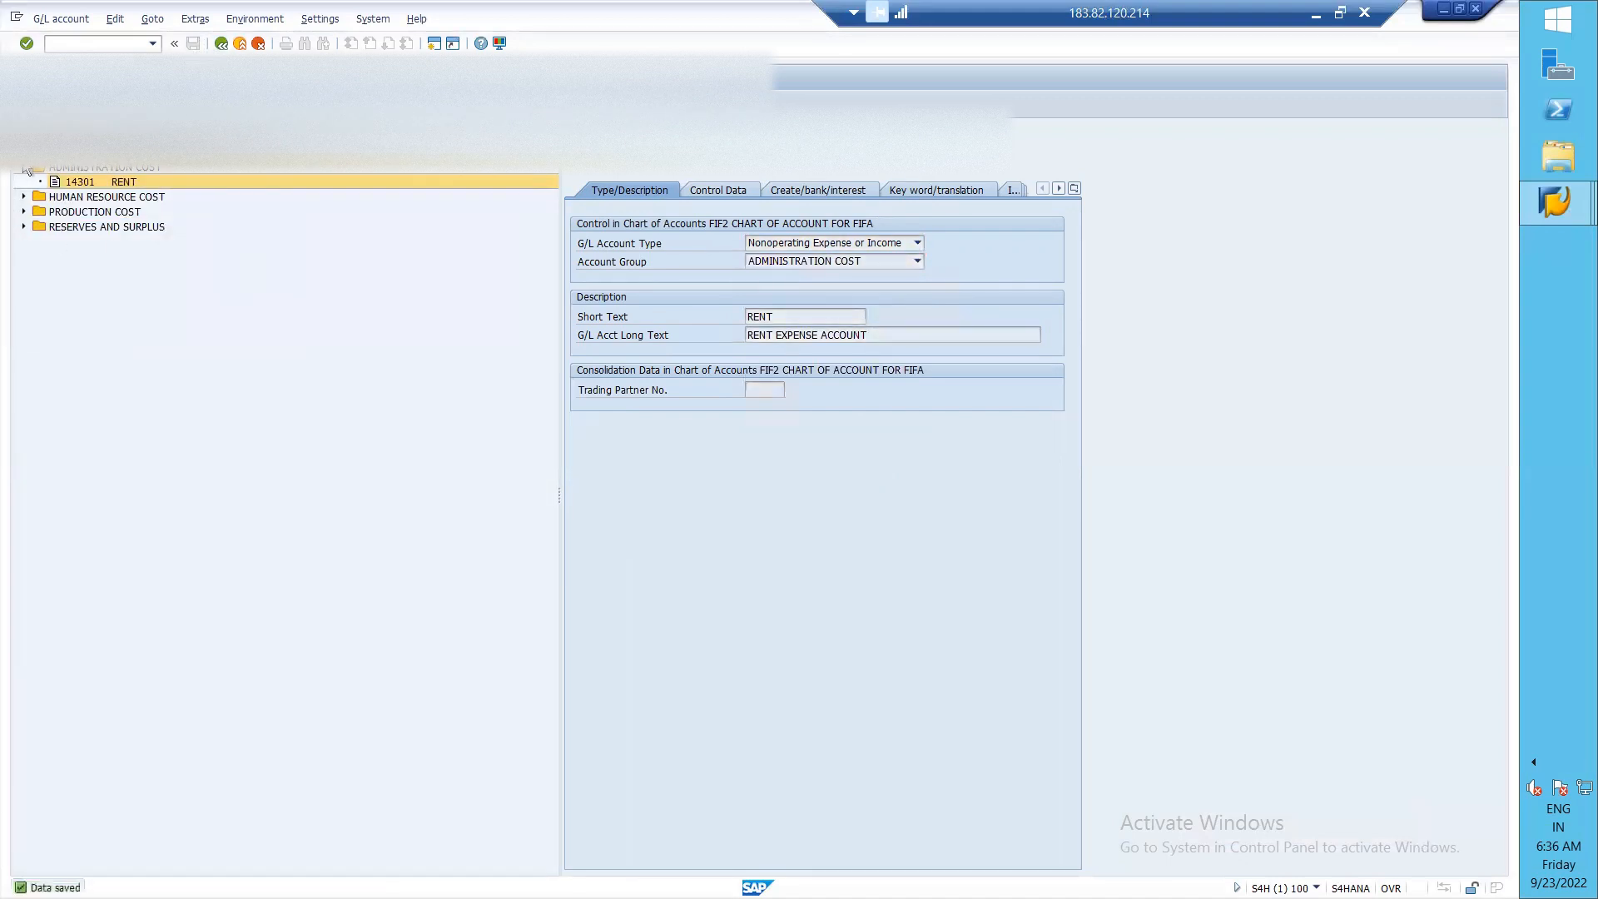
- Check the FIF2 account group number ranges and start creating G/L account 18000 in company code FI02
left_click(22, 172)
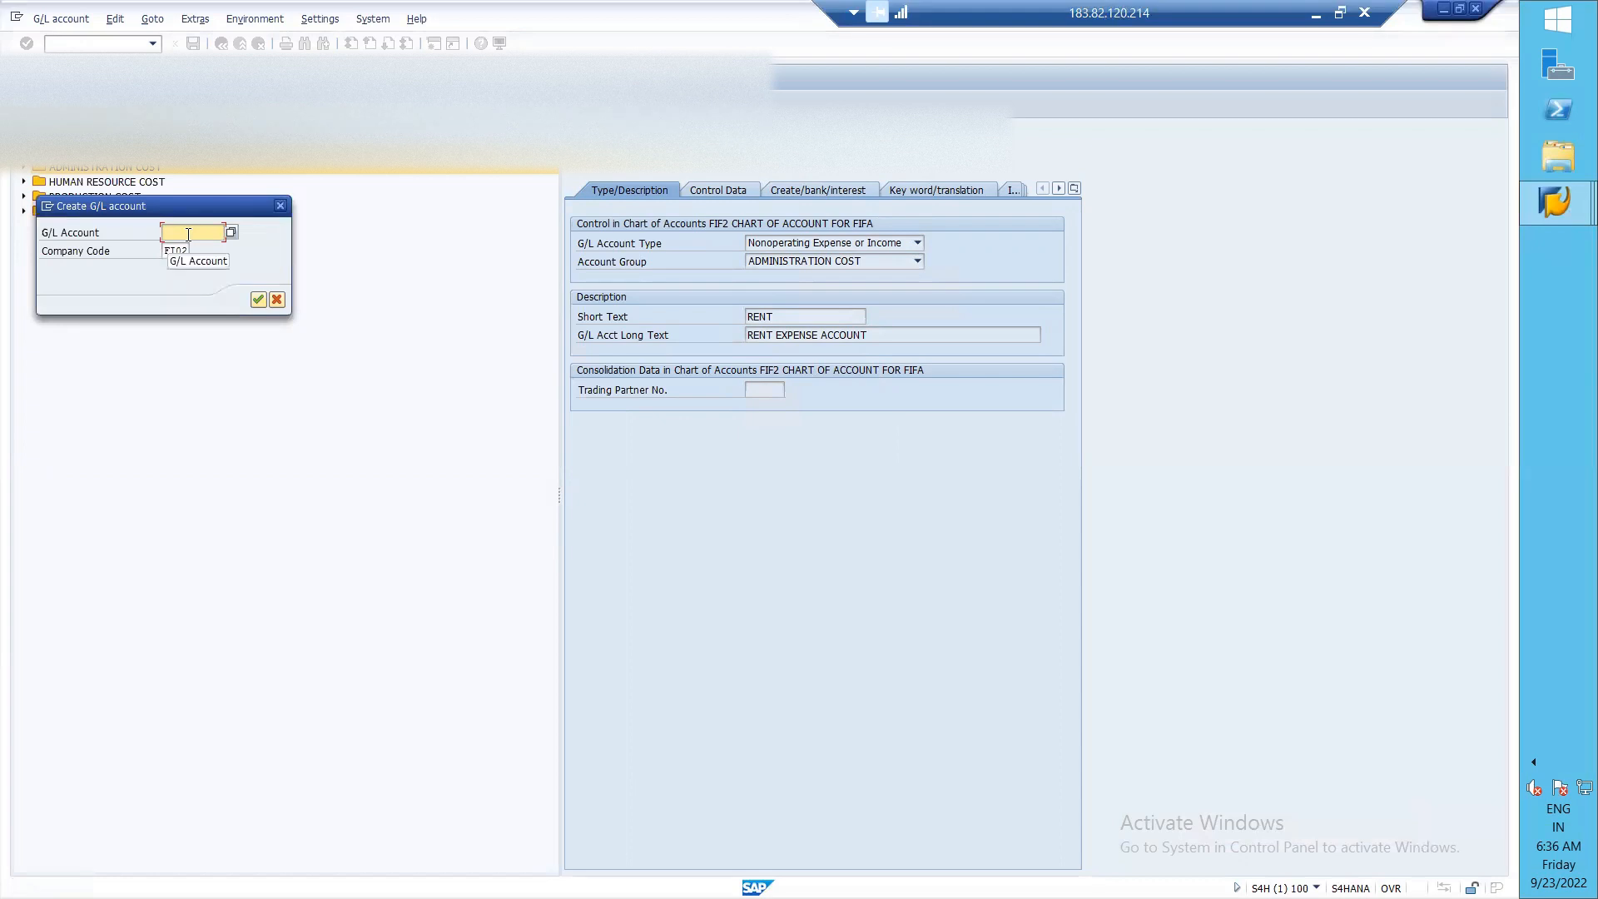
key("alt+Tab")
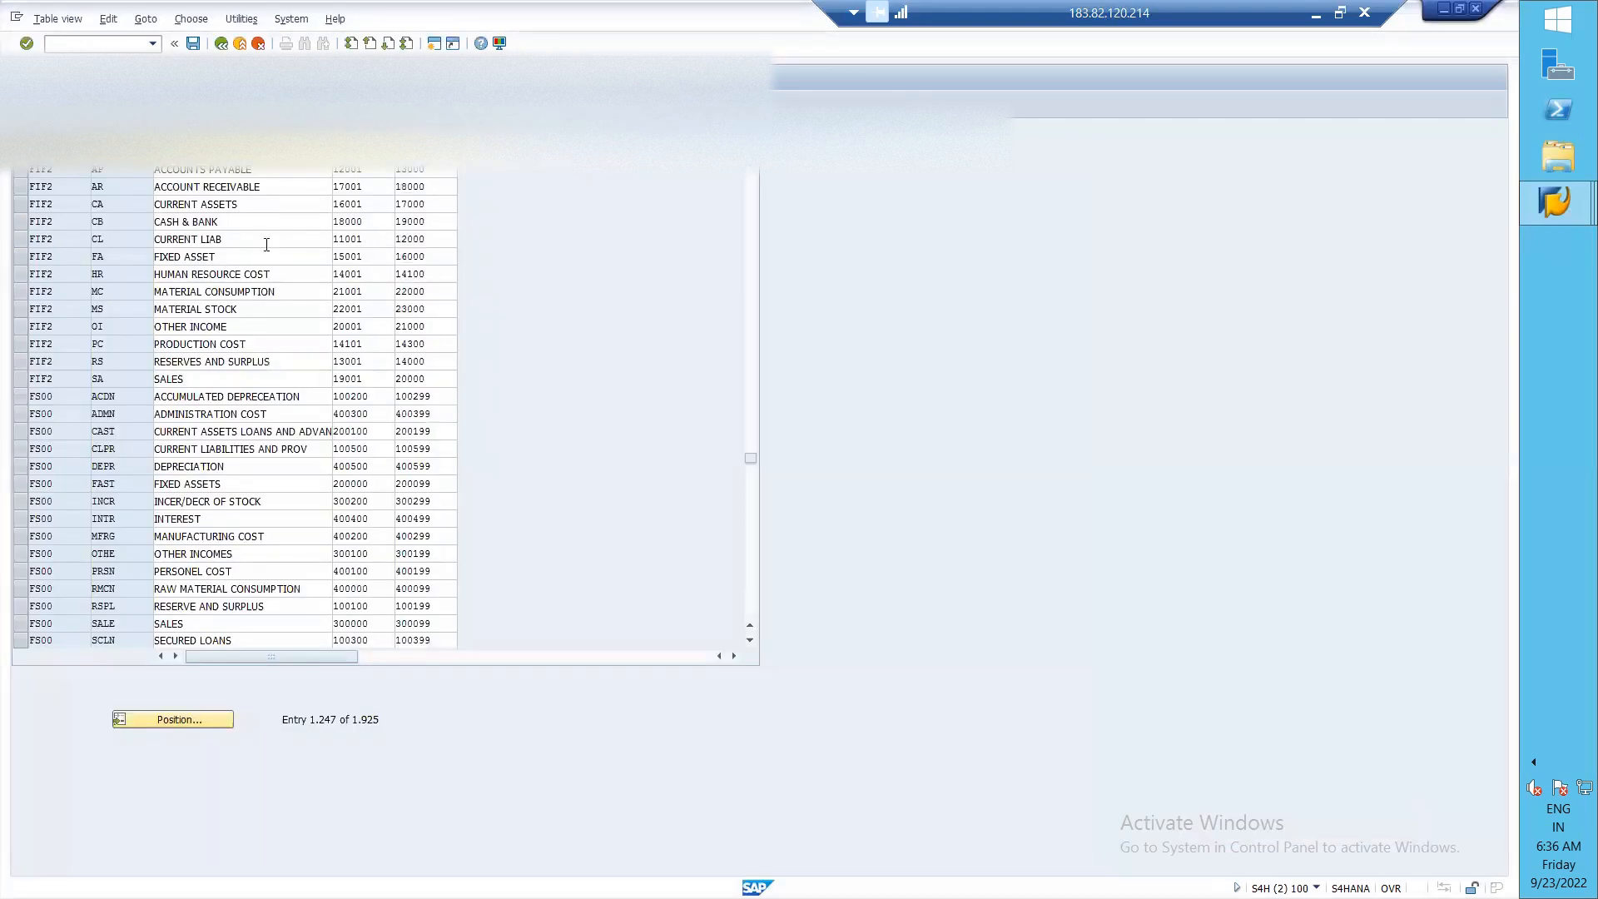
key("alt+Tab")
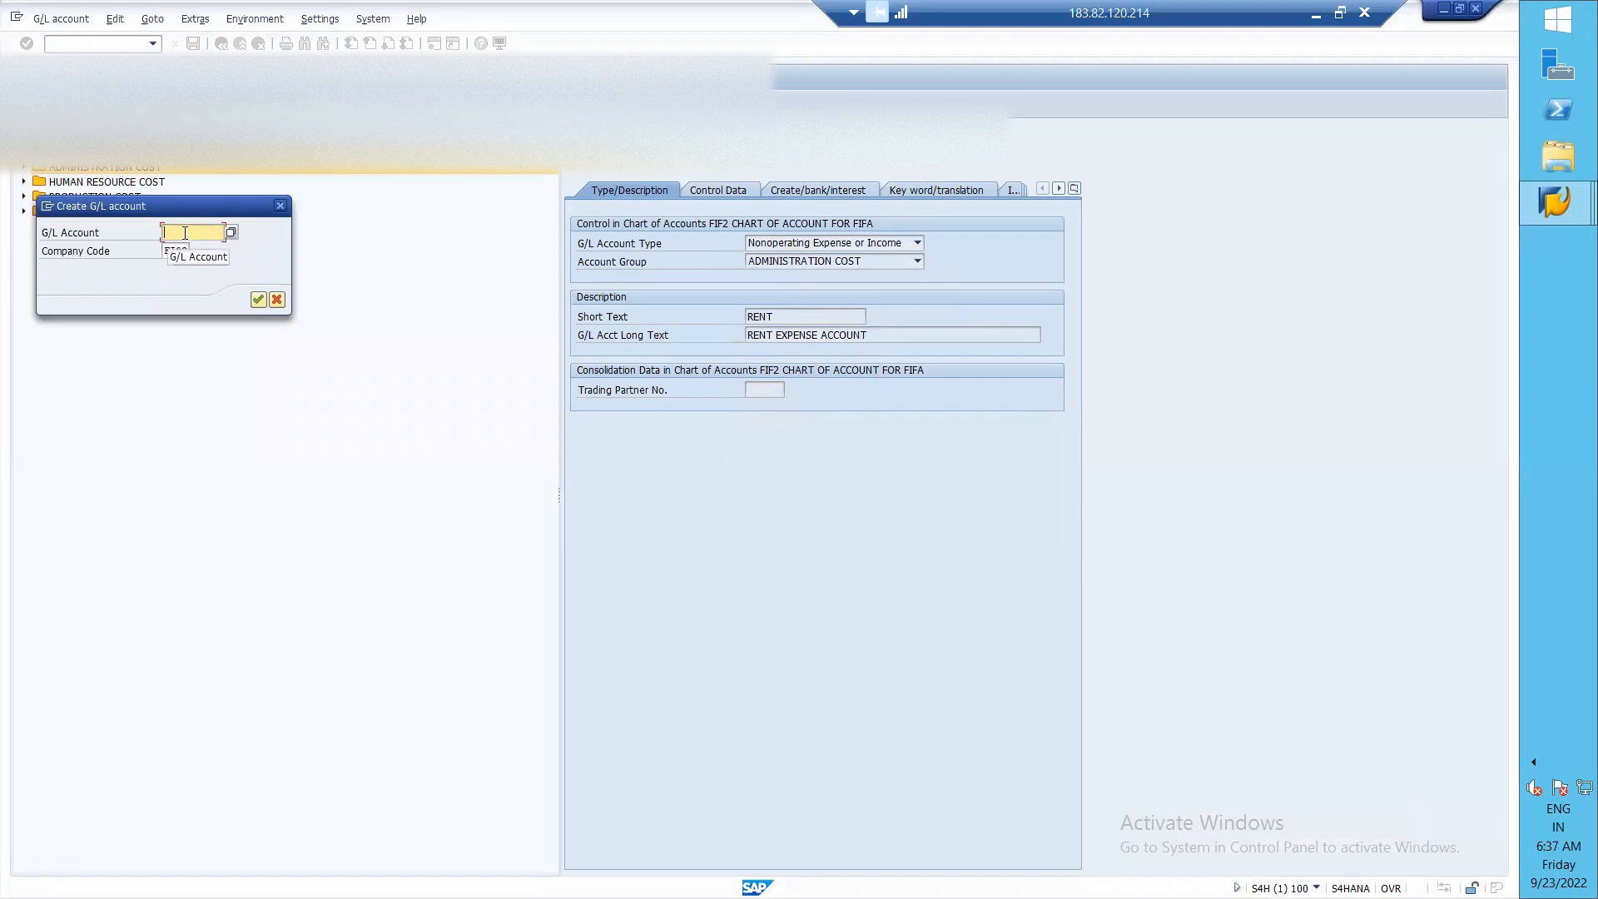
type("18010")
key("Return")
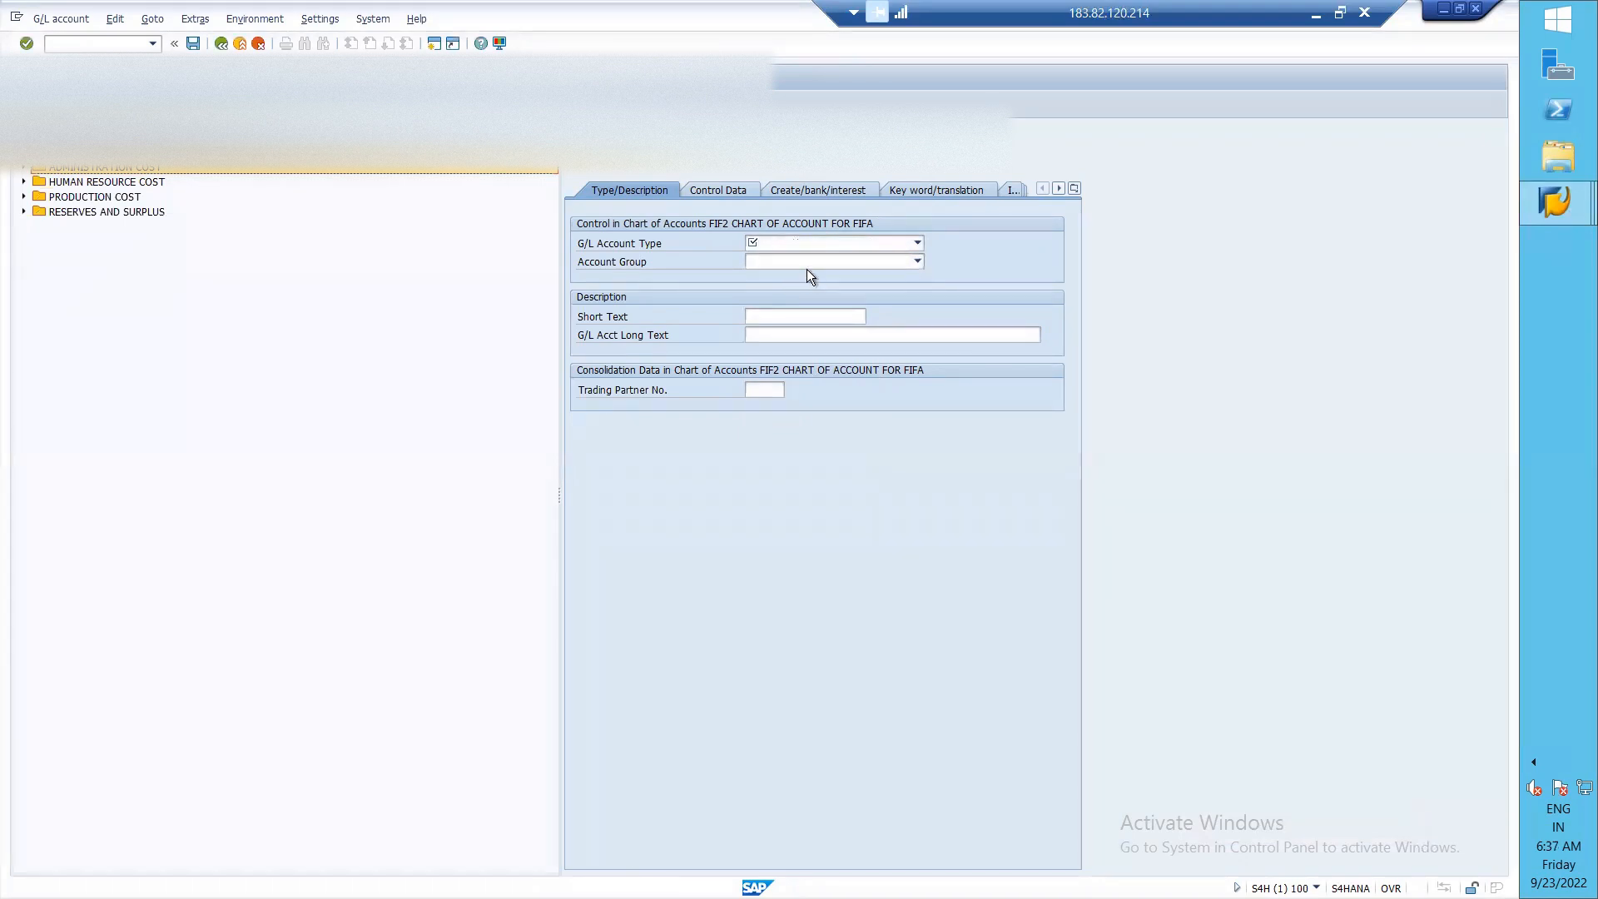
- Set the new account's G/L account type to Balance Sheet Account and its account group to CASH & BANK
left_click(782, 241)
left_click(786, 258)
left_click(786, 262)
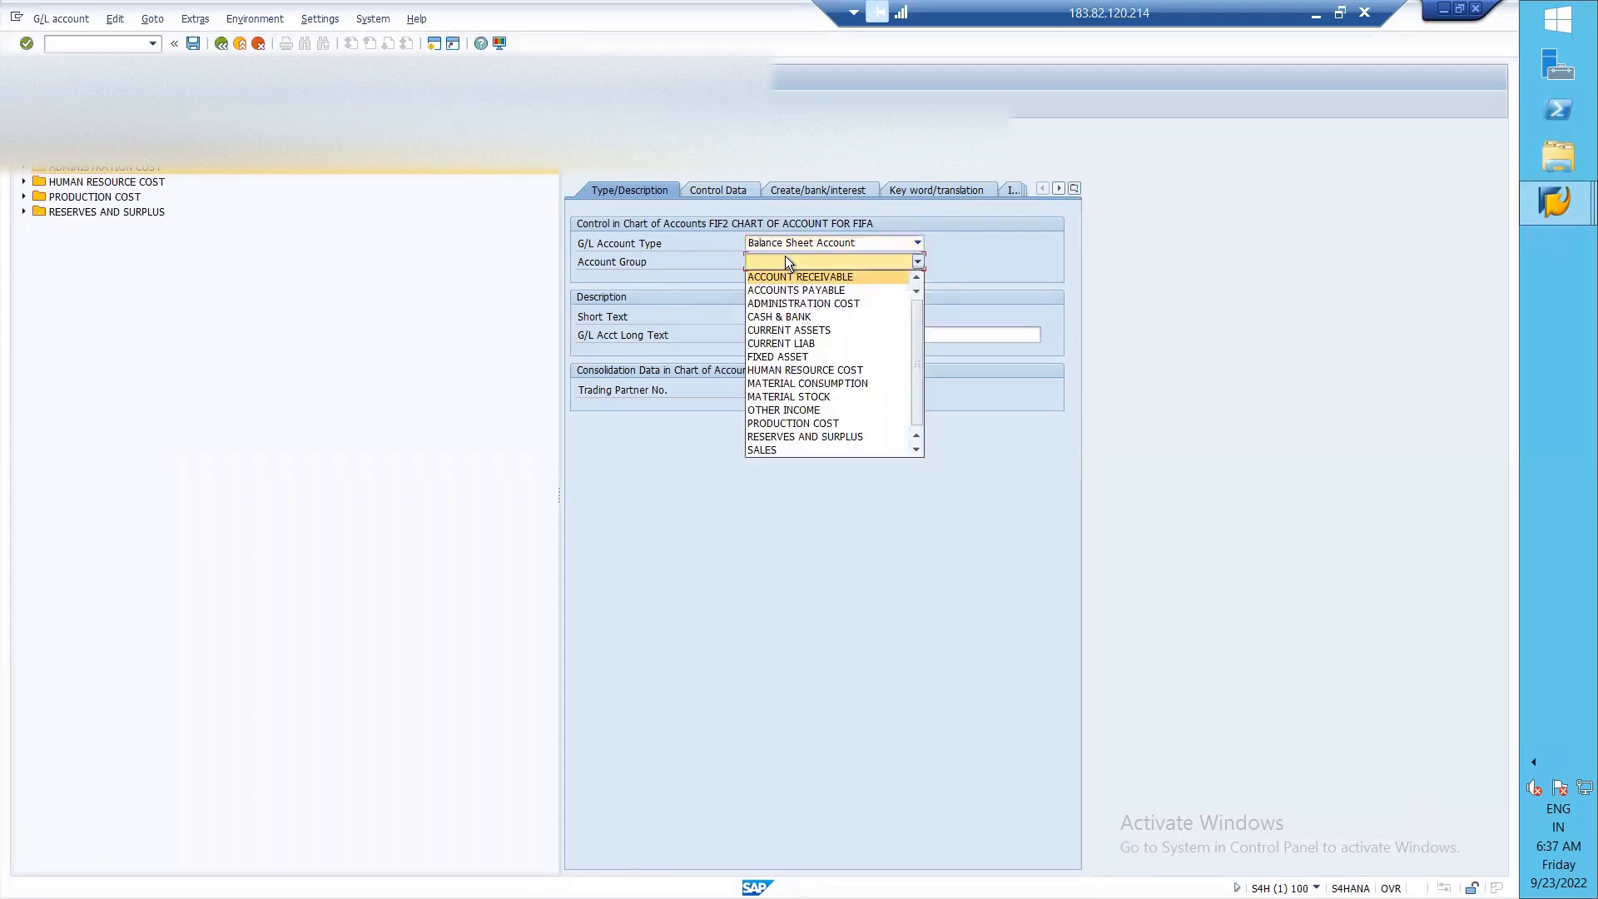
left_click(791, 319)
- Enter the short text CASH and the long text CASH AT HEAD OFFICE for account 18000
left_click(789, 315)
type("CASH")
key("Tab")
type("CASH")
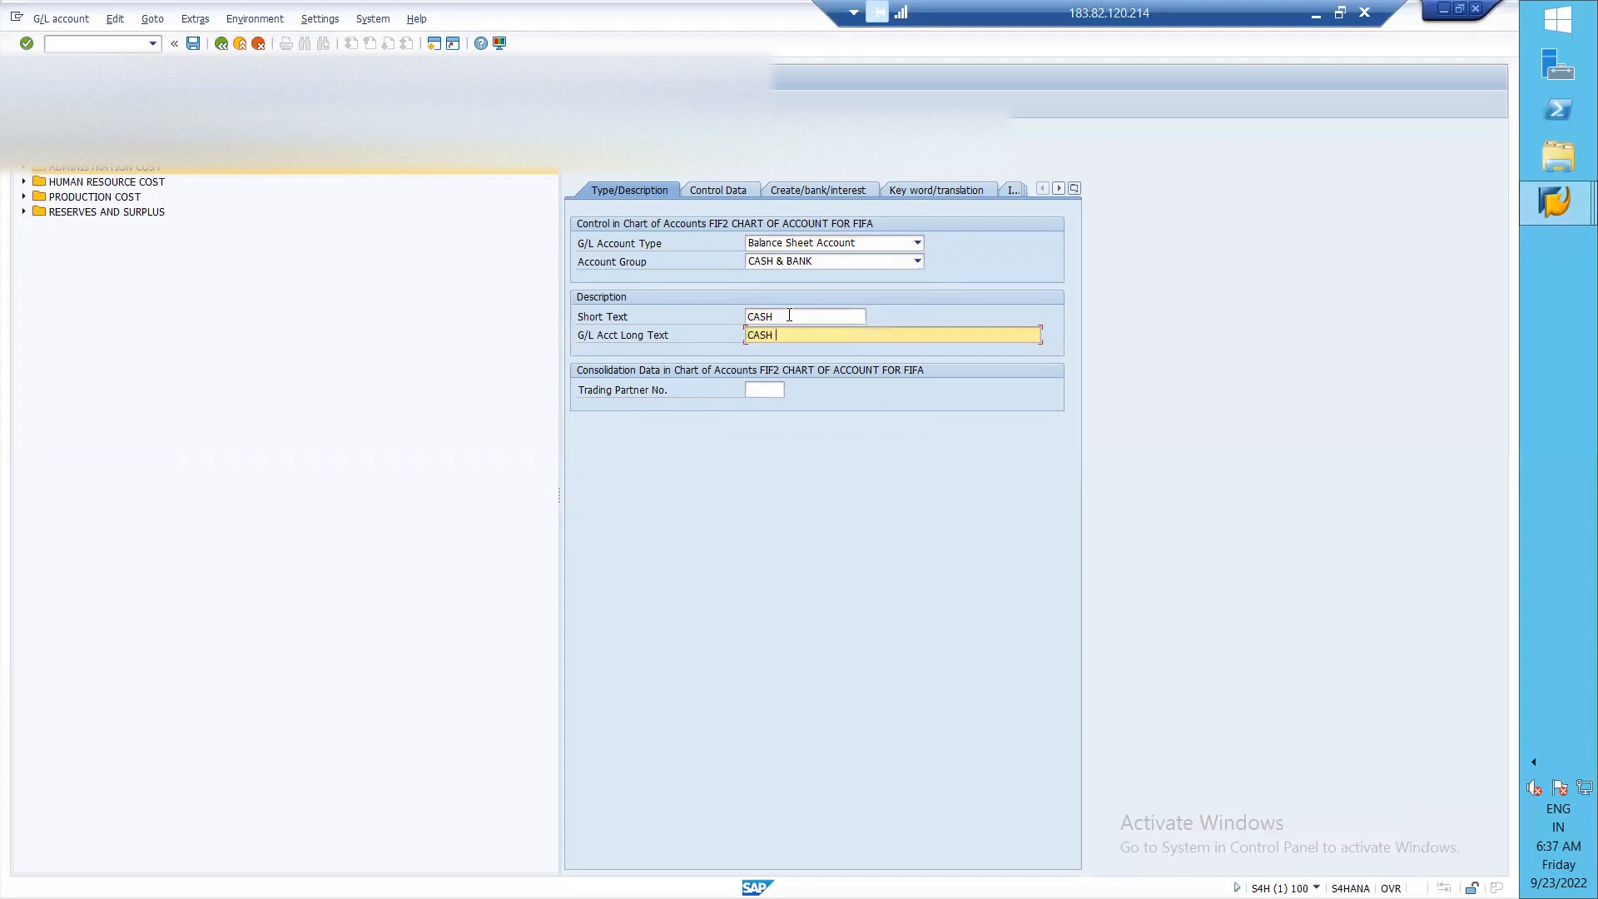
type(" AT HEAD OFFICE")
- In the cash account's control data, set the sort key to 001 (Posting date) and enable Balances in Local Crcy Only
left_click(736, 190)
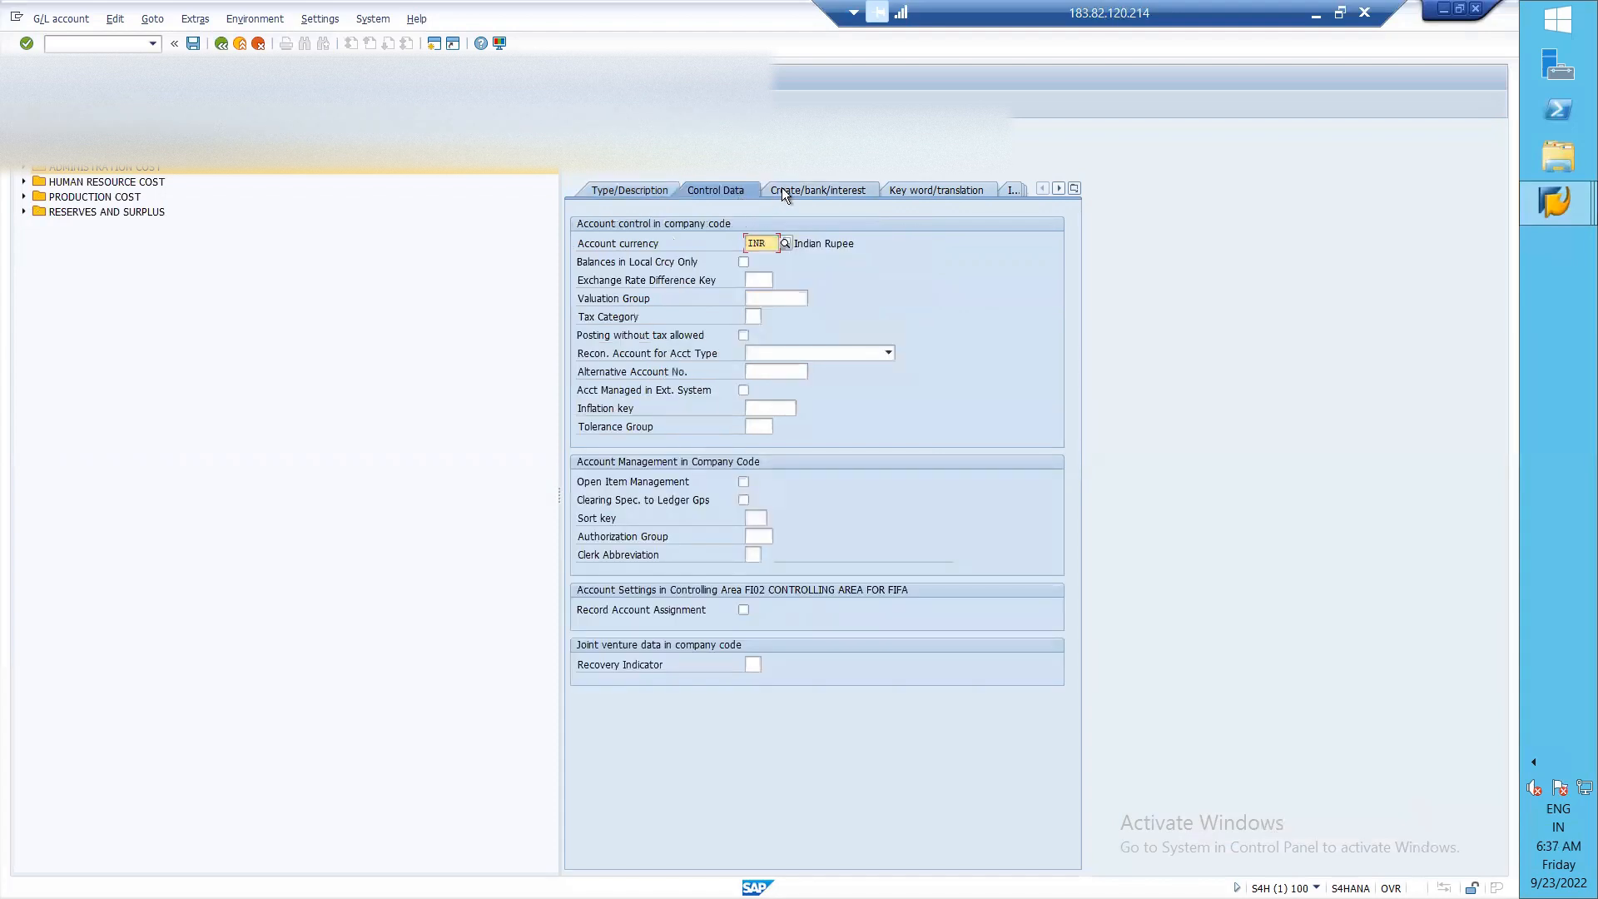
left_click(754, 518)
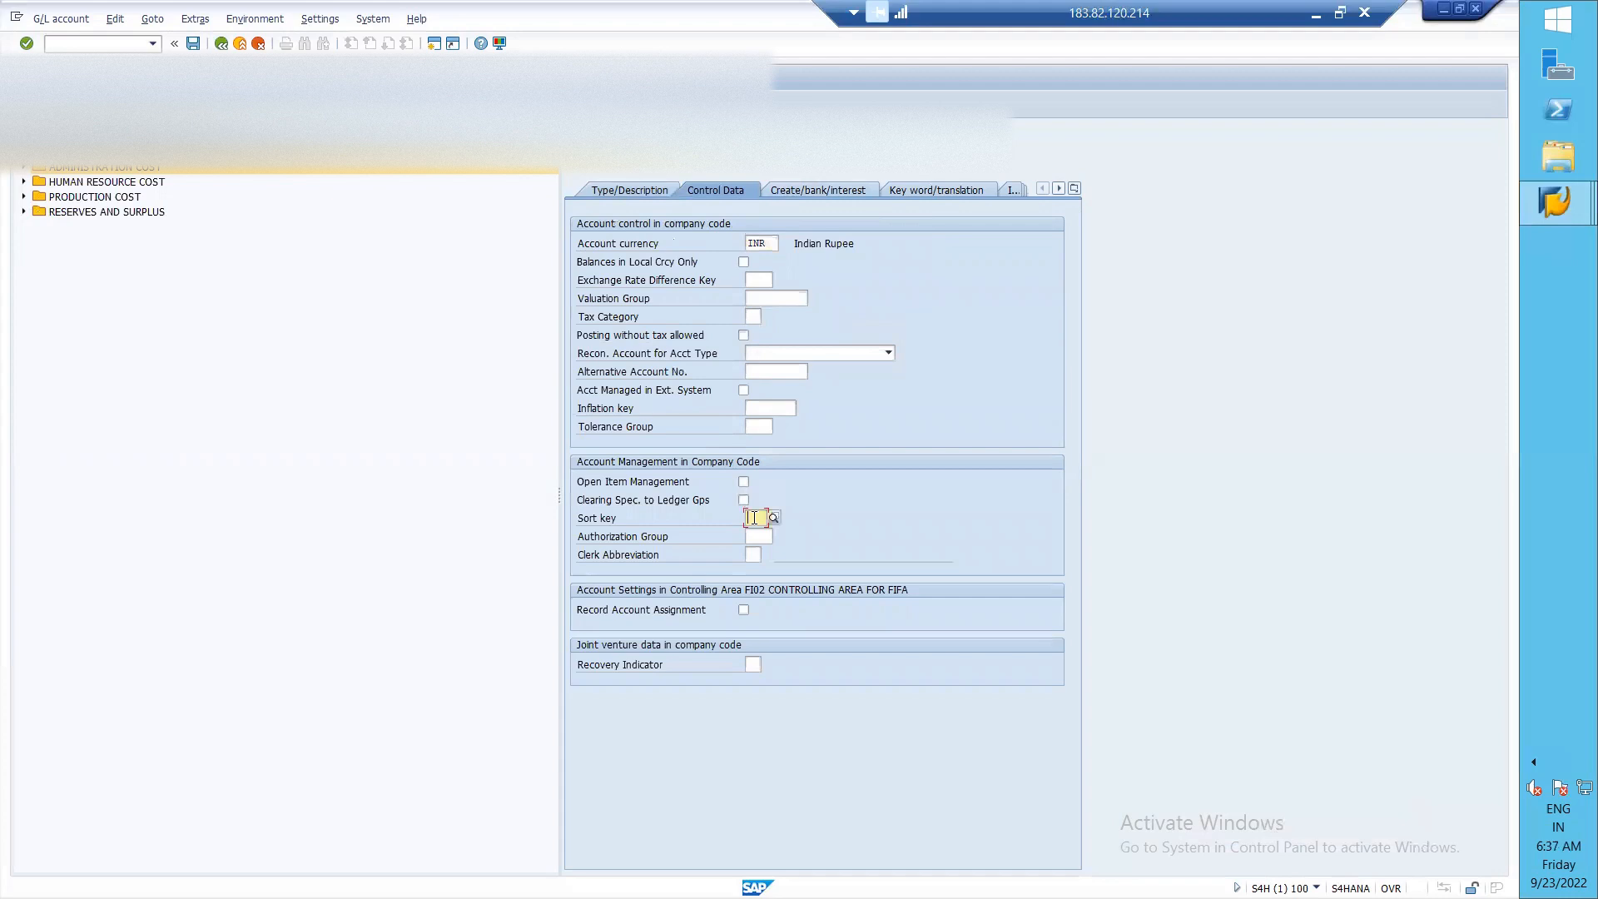
type("001")
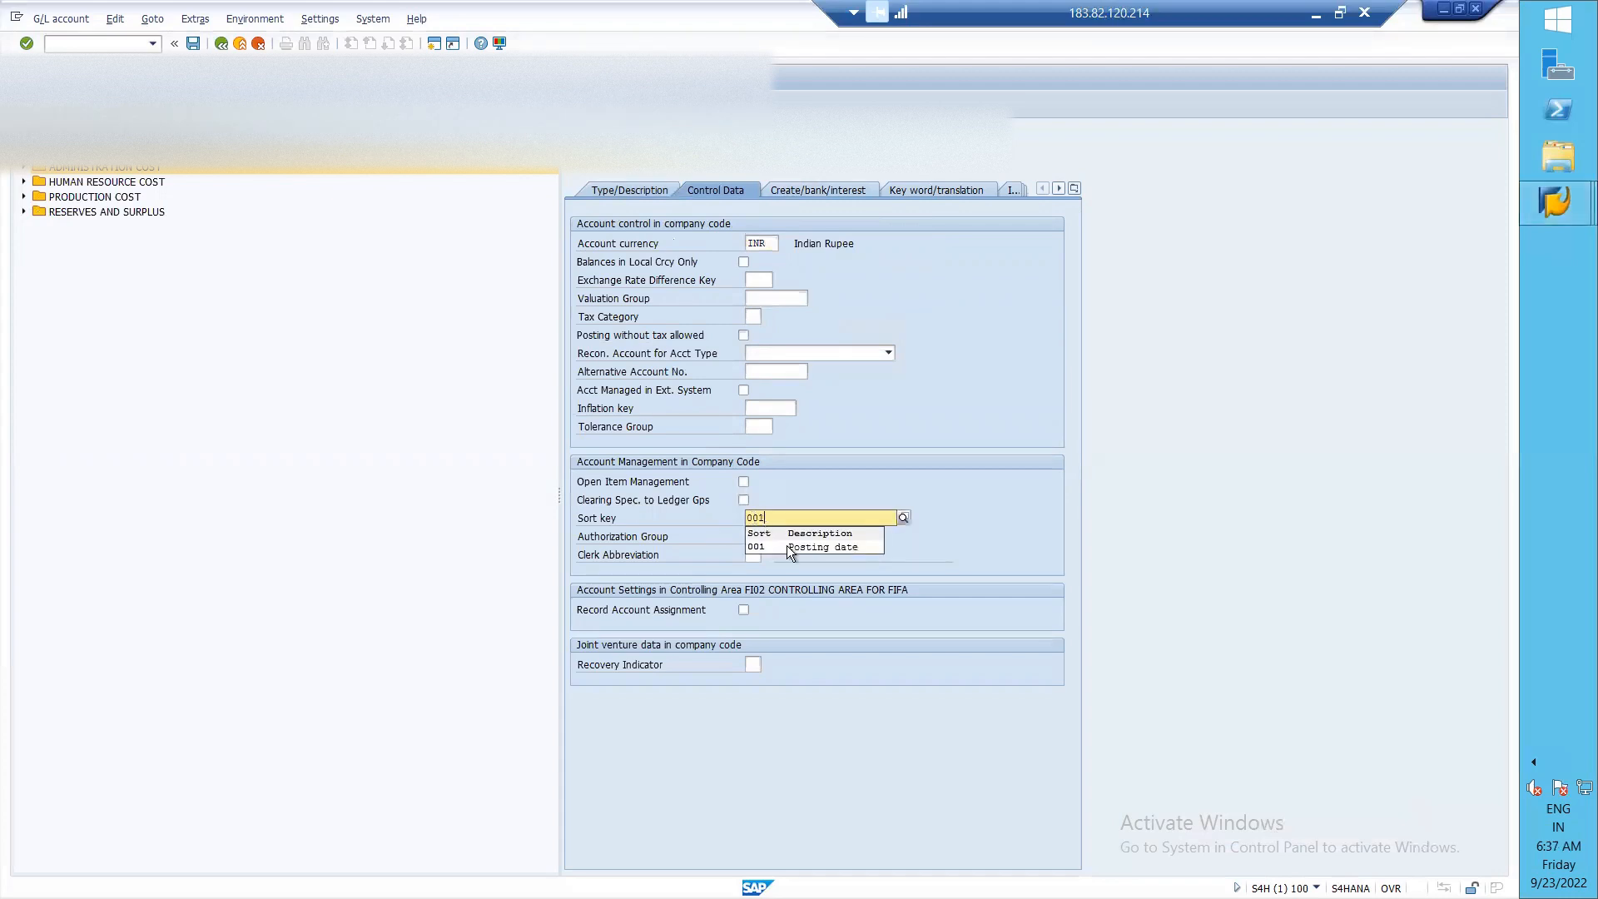
left_click(797, 548)
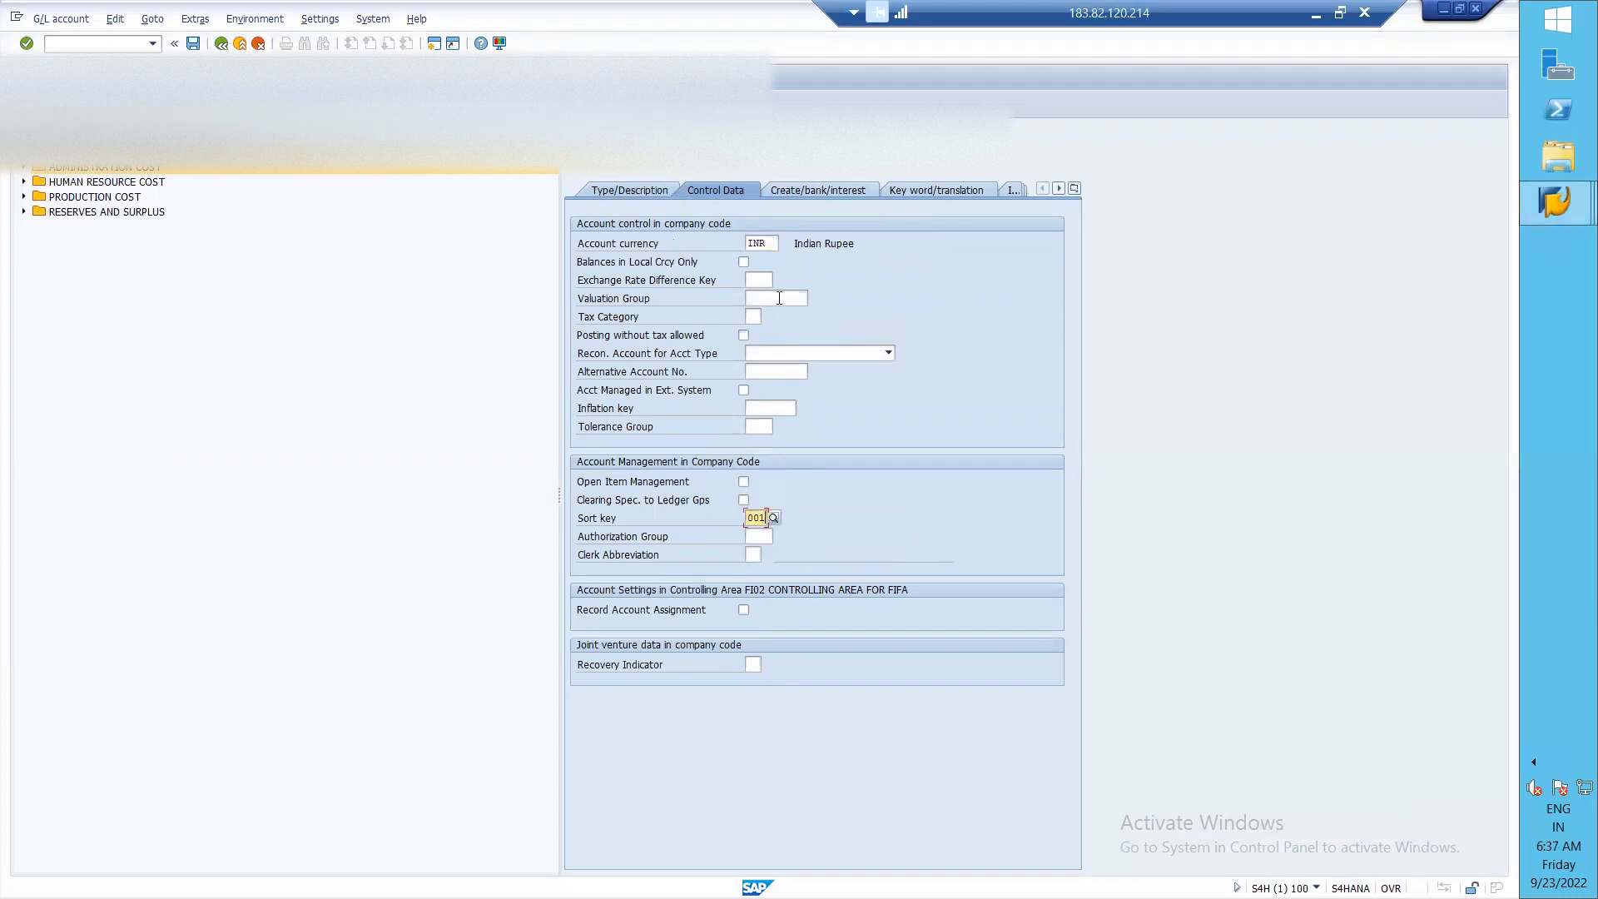
left_click(737, 262)
- Assign field status group G001, mark the cash account as relevant to cash flow, and save account 18000
left_click(801, 192)
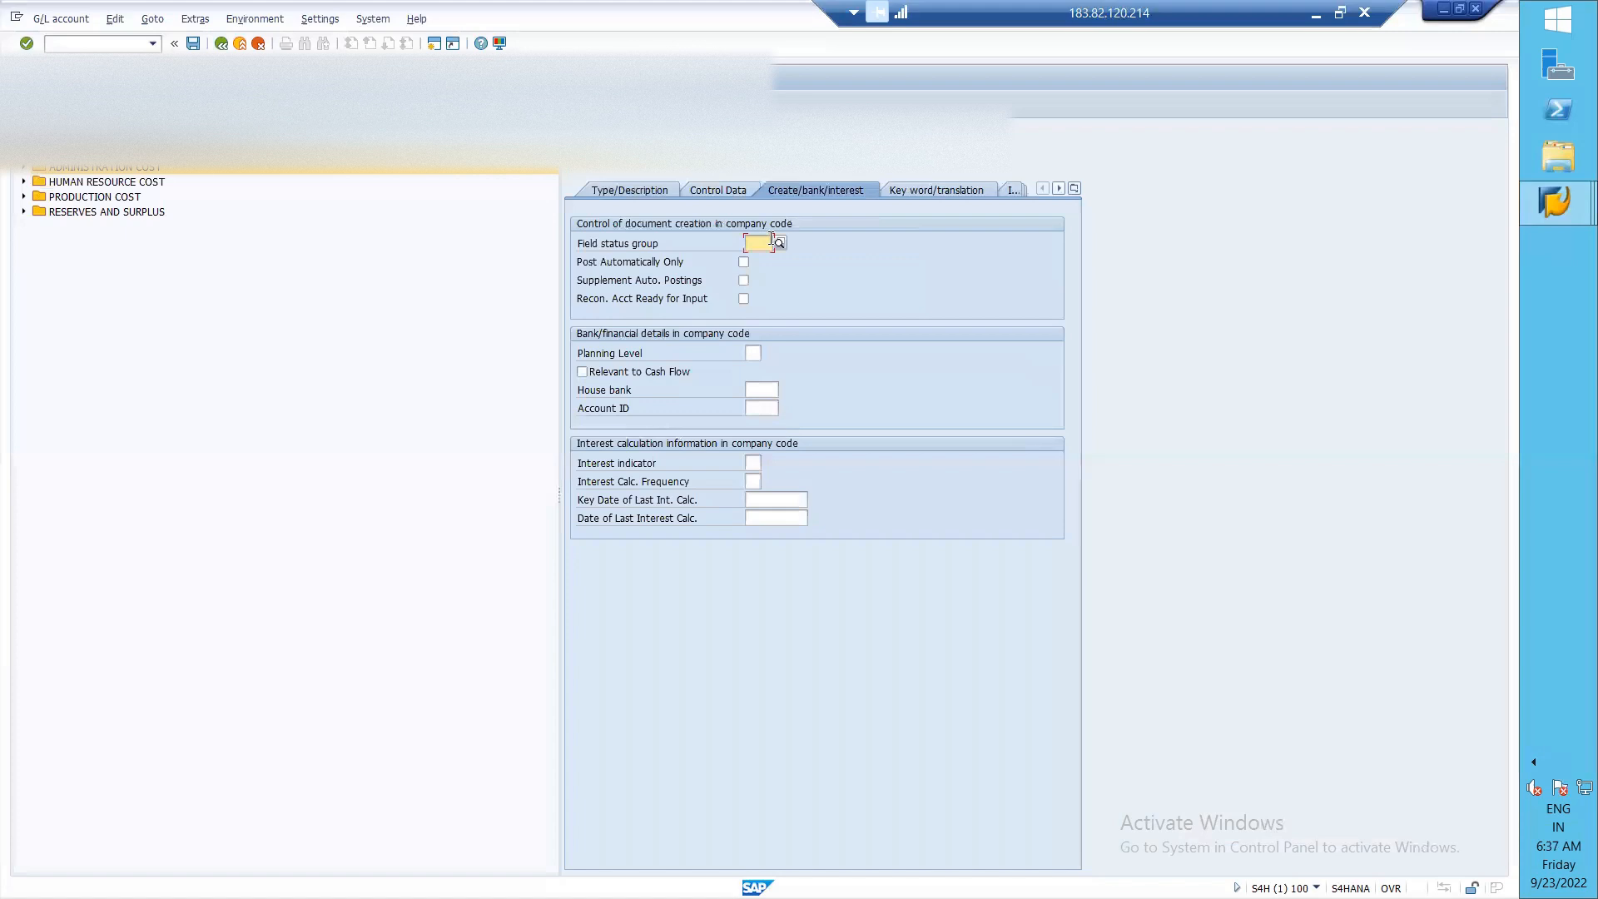
left_click(778, 244)
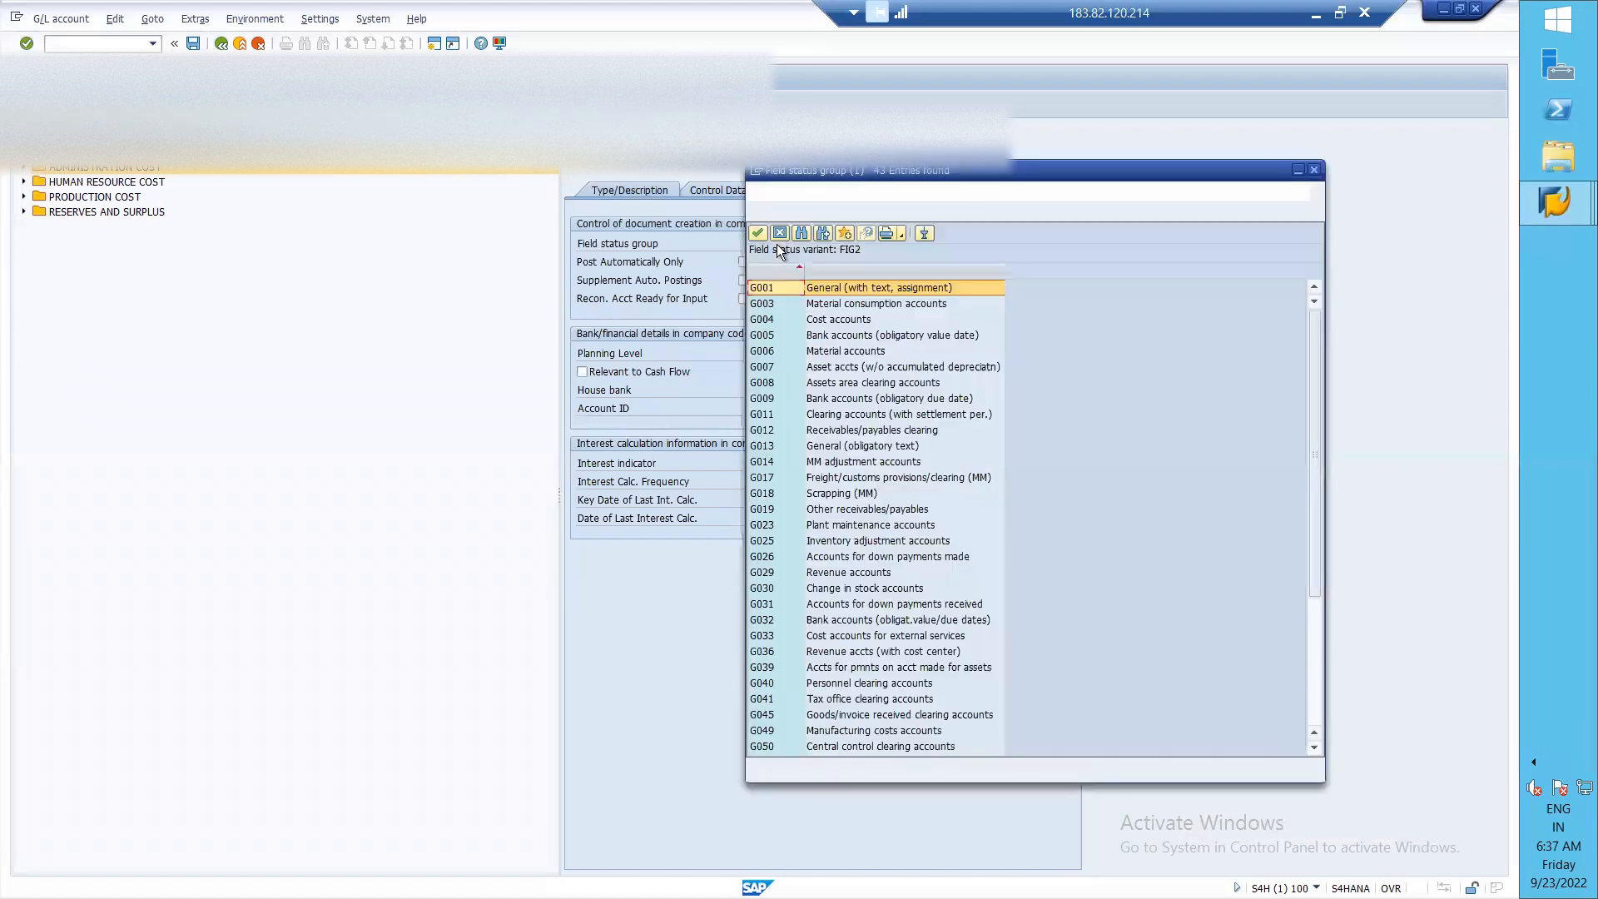
double_click(789, 296)
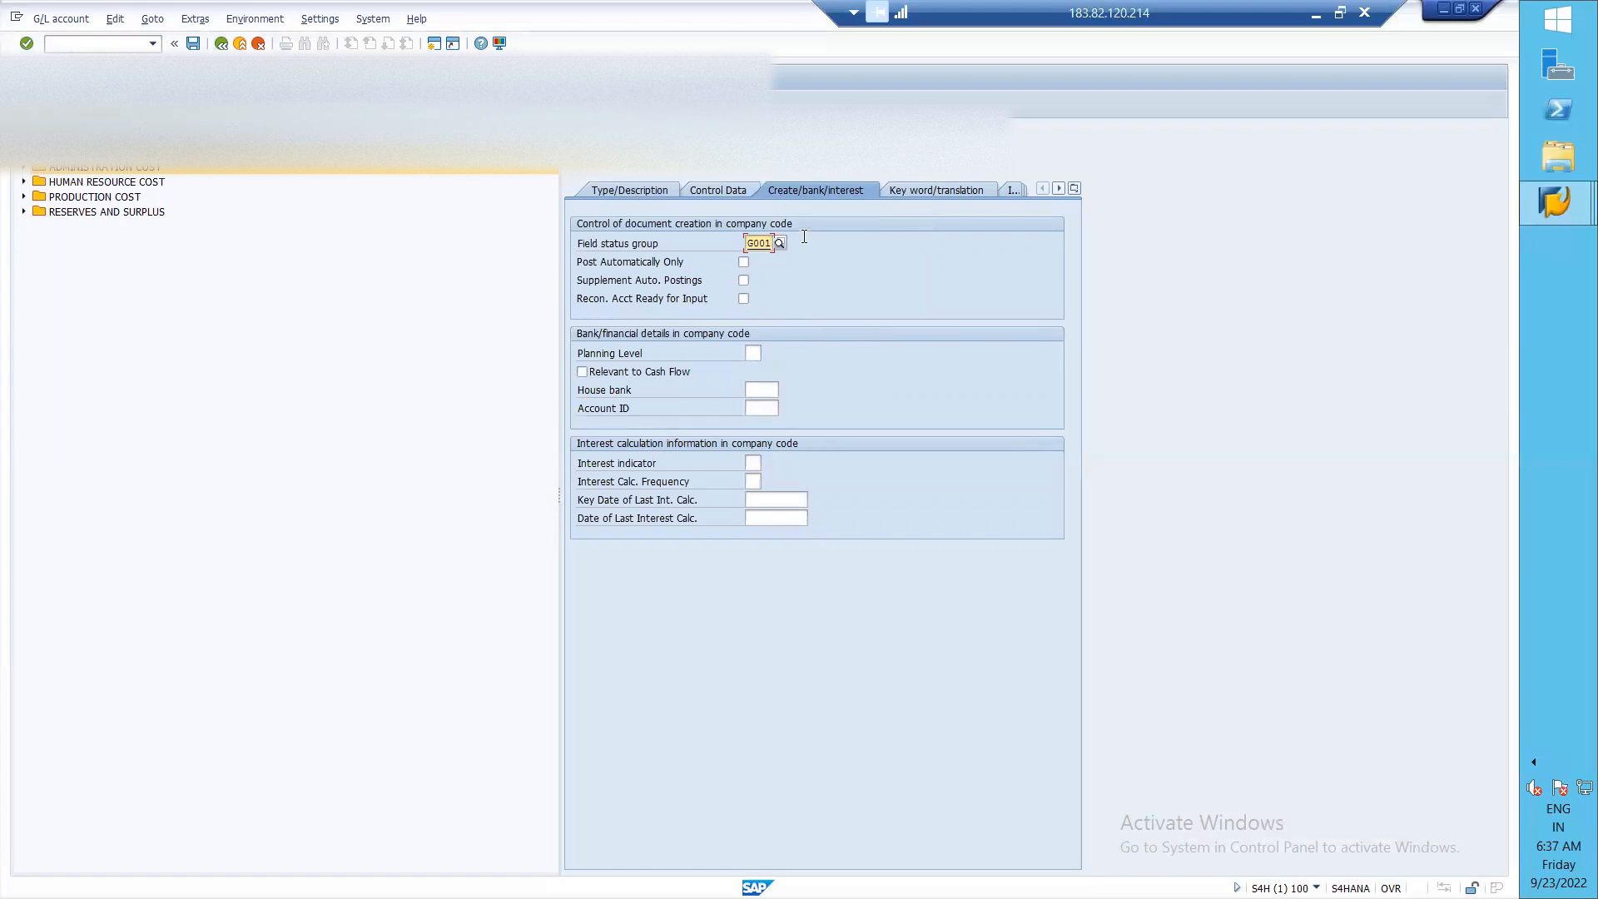
left_click(582, 373)
left_click(193, 43)
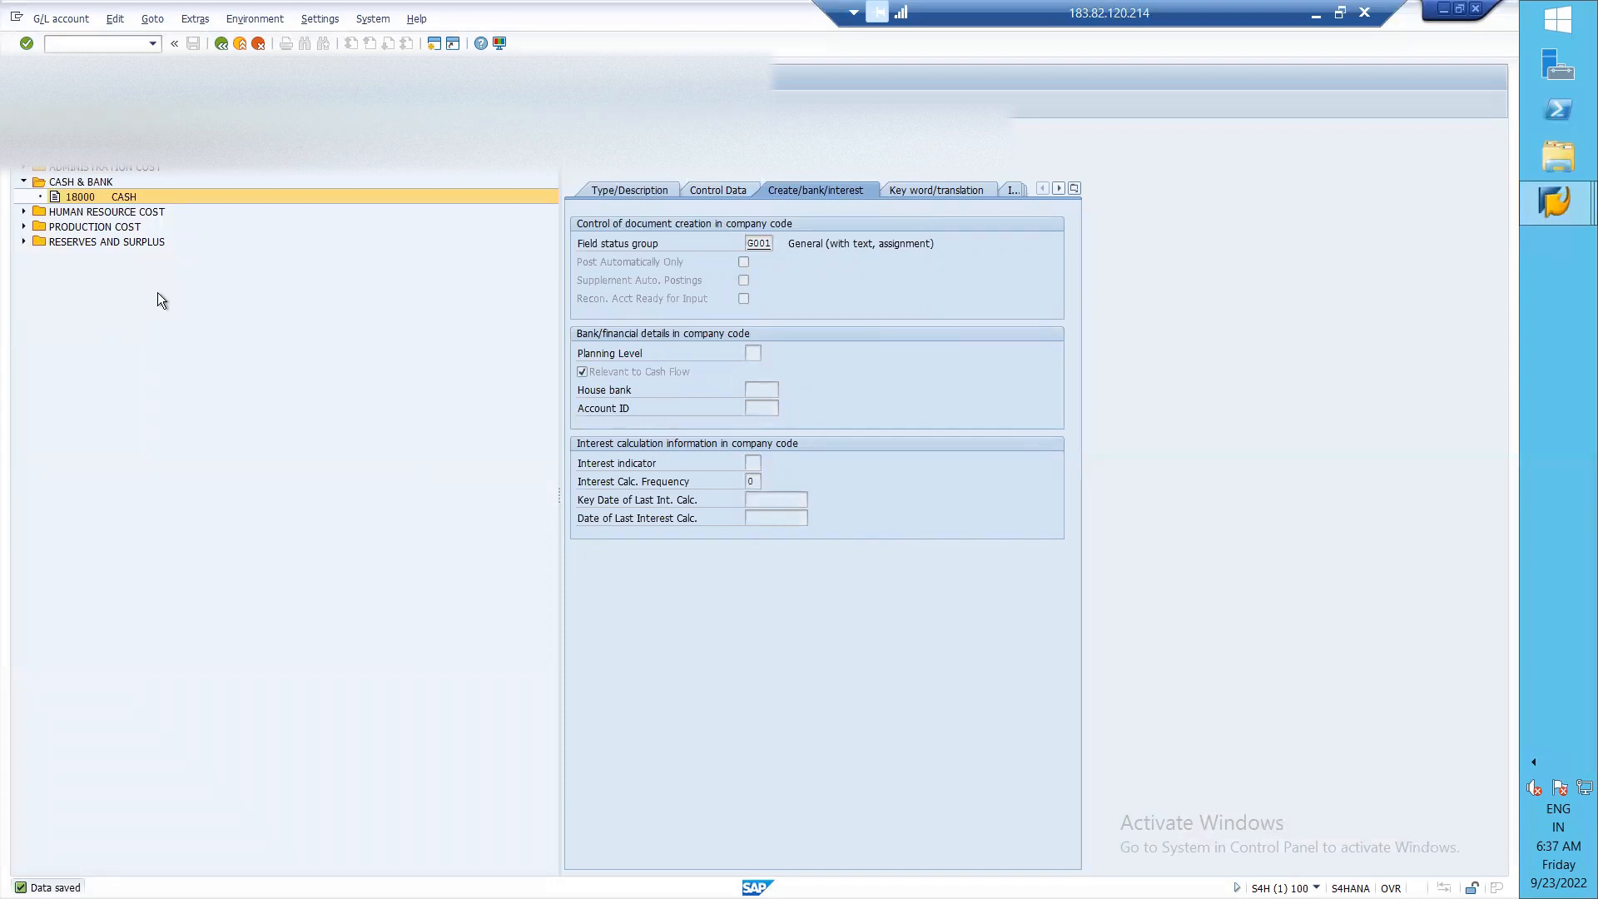
- Collapse the CASH & BANK group and review the accounts under RESERVES AND SURPLUS
left_click(24, 181)
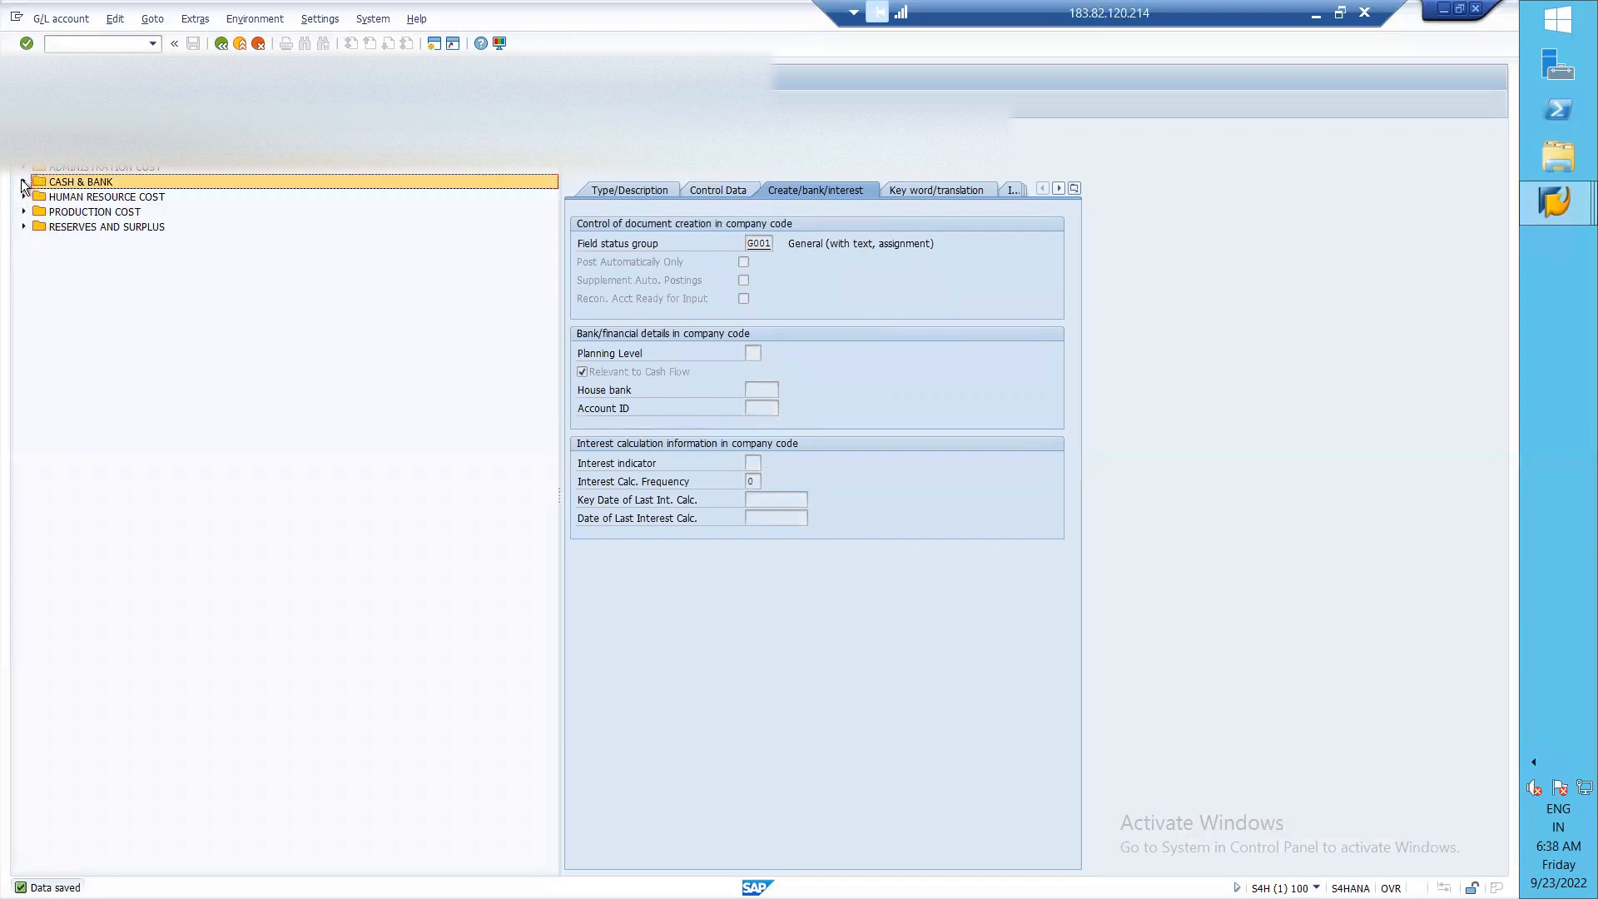
left_click(24, 226)
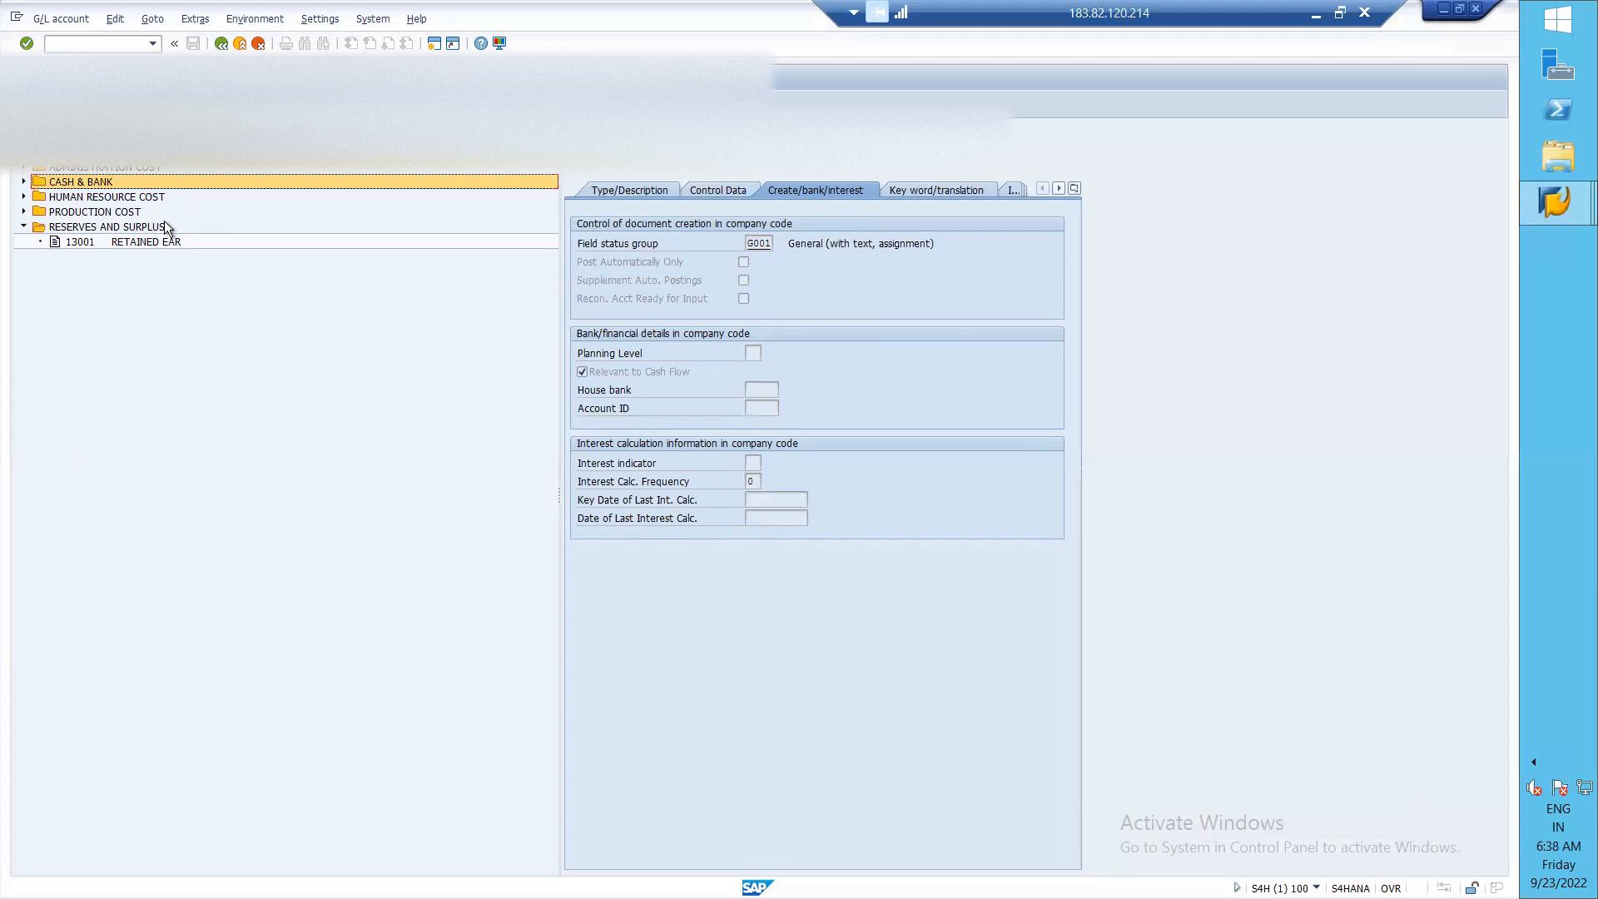
- Switch to transaction SPRO and display the SAP reference implementation guide
left_click(107, 46)
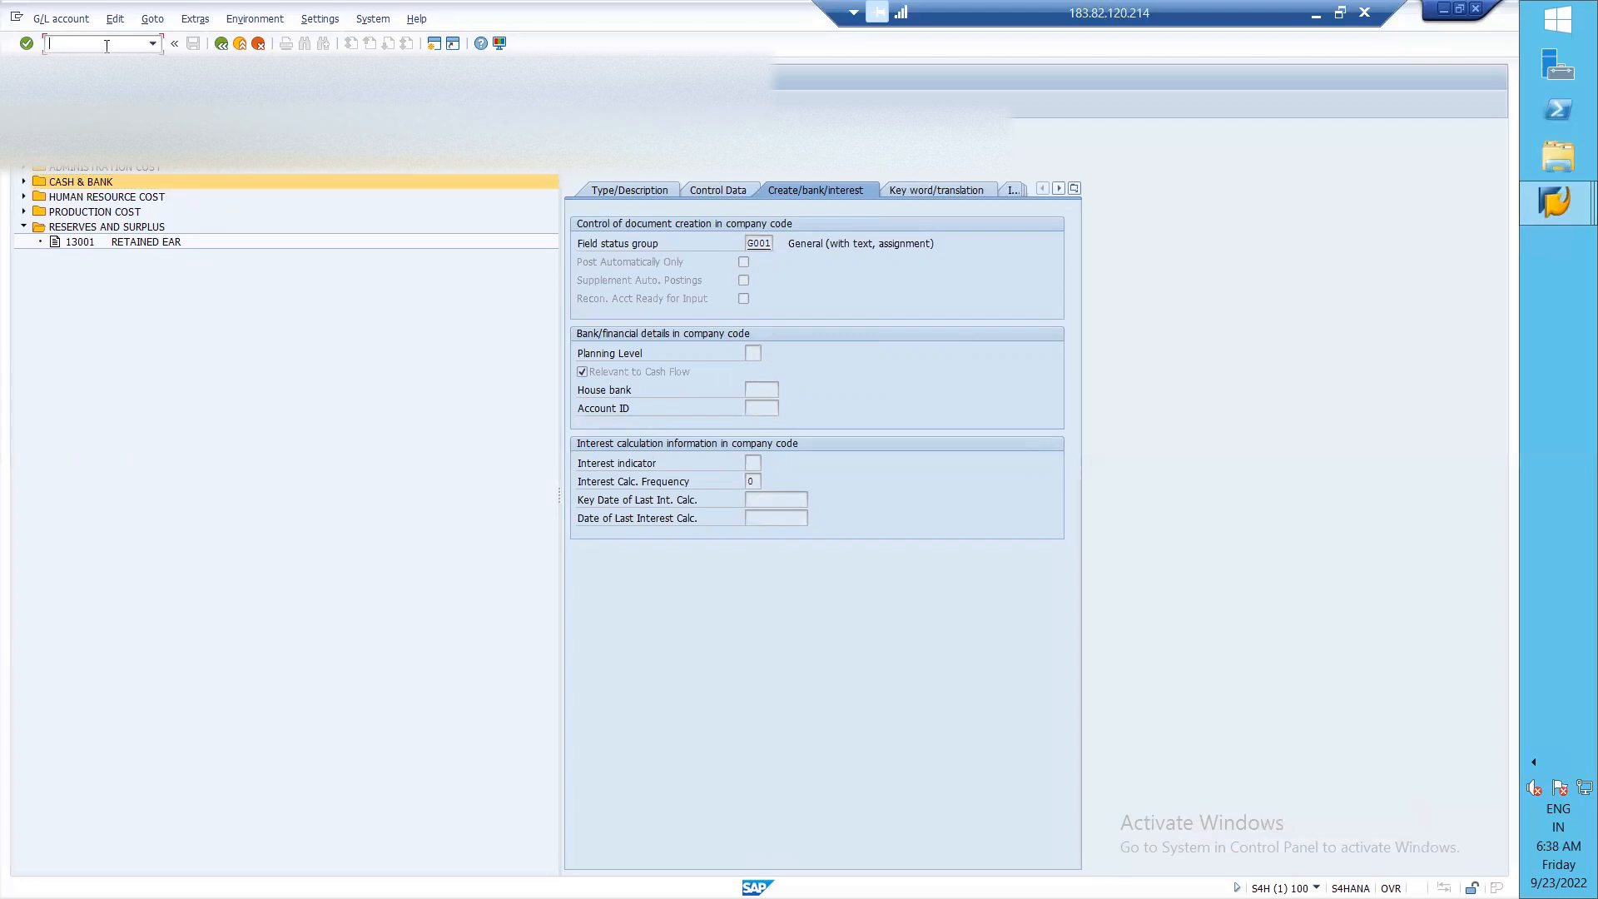
type("/NSPRO")
key("Return")
left_click(67, 105)
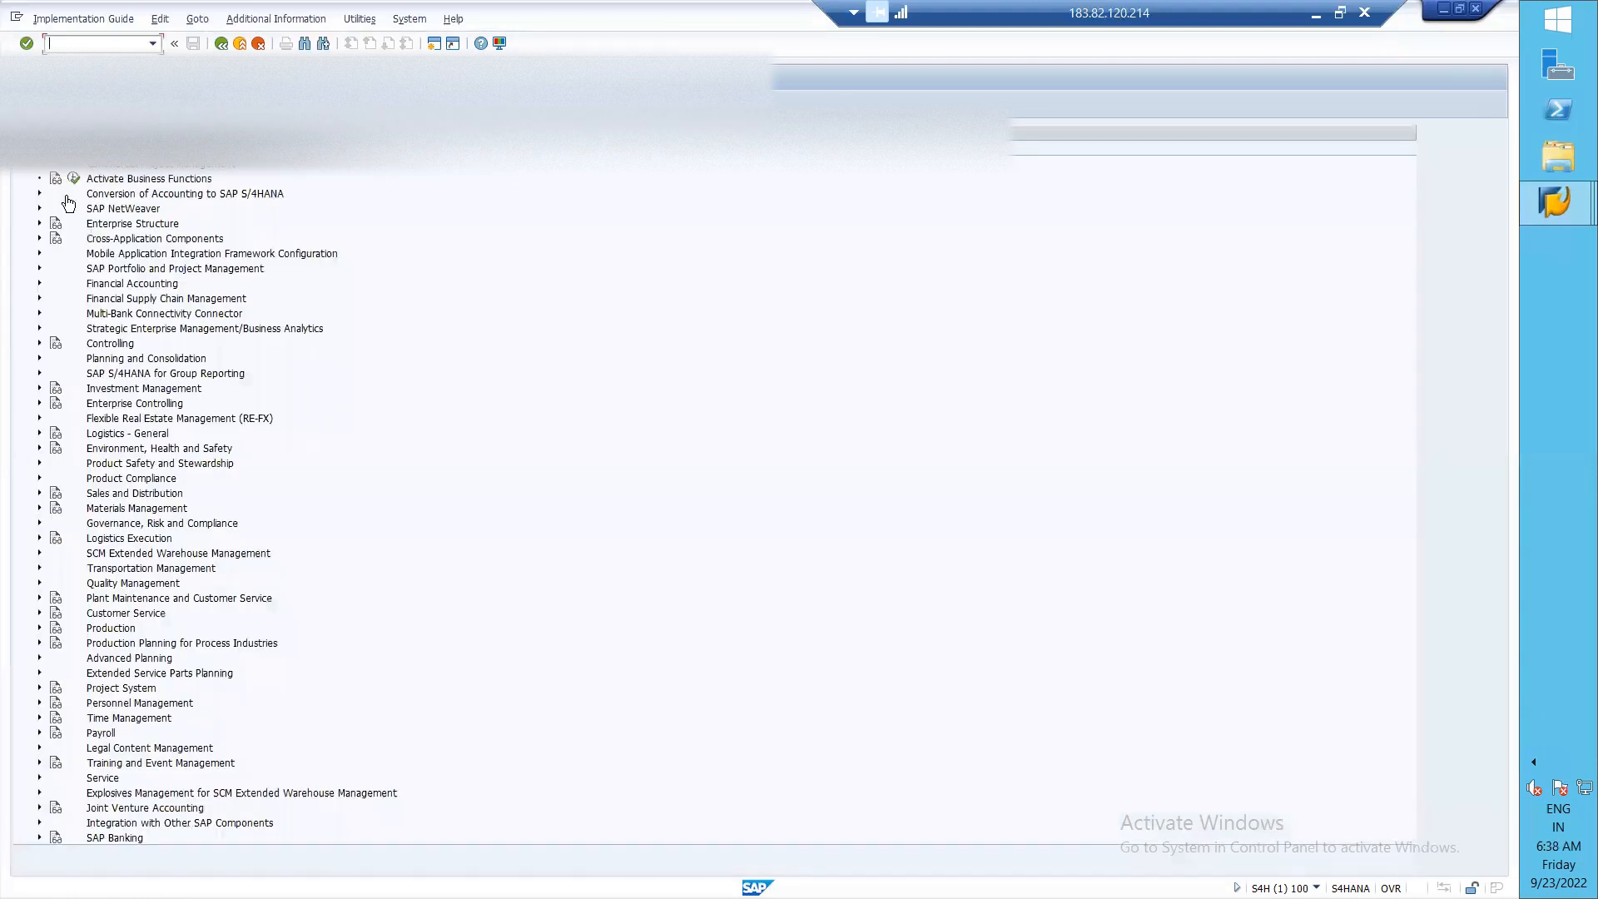
- Open Define Retained Earnings Account under Financial Accounting, General Ledger Accounting, Master Data, G/L Accounts, Preparations, and display its account assignment table
left_click(38, 283)
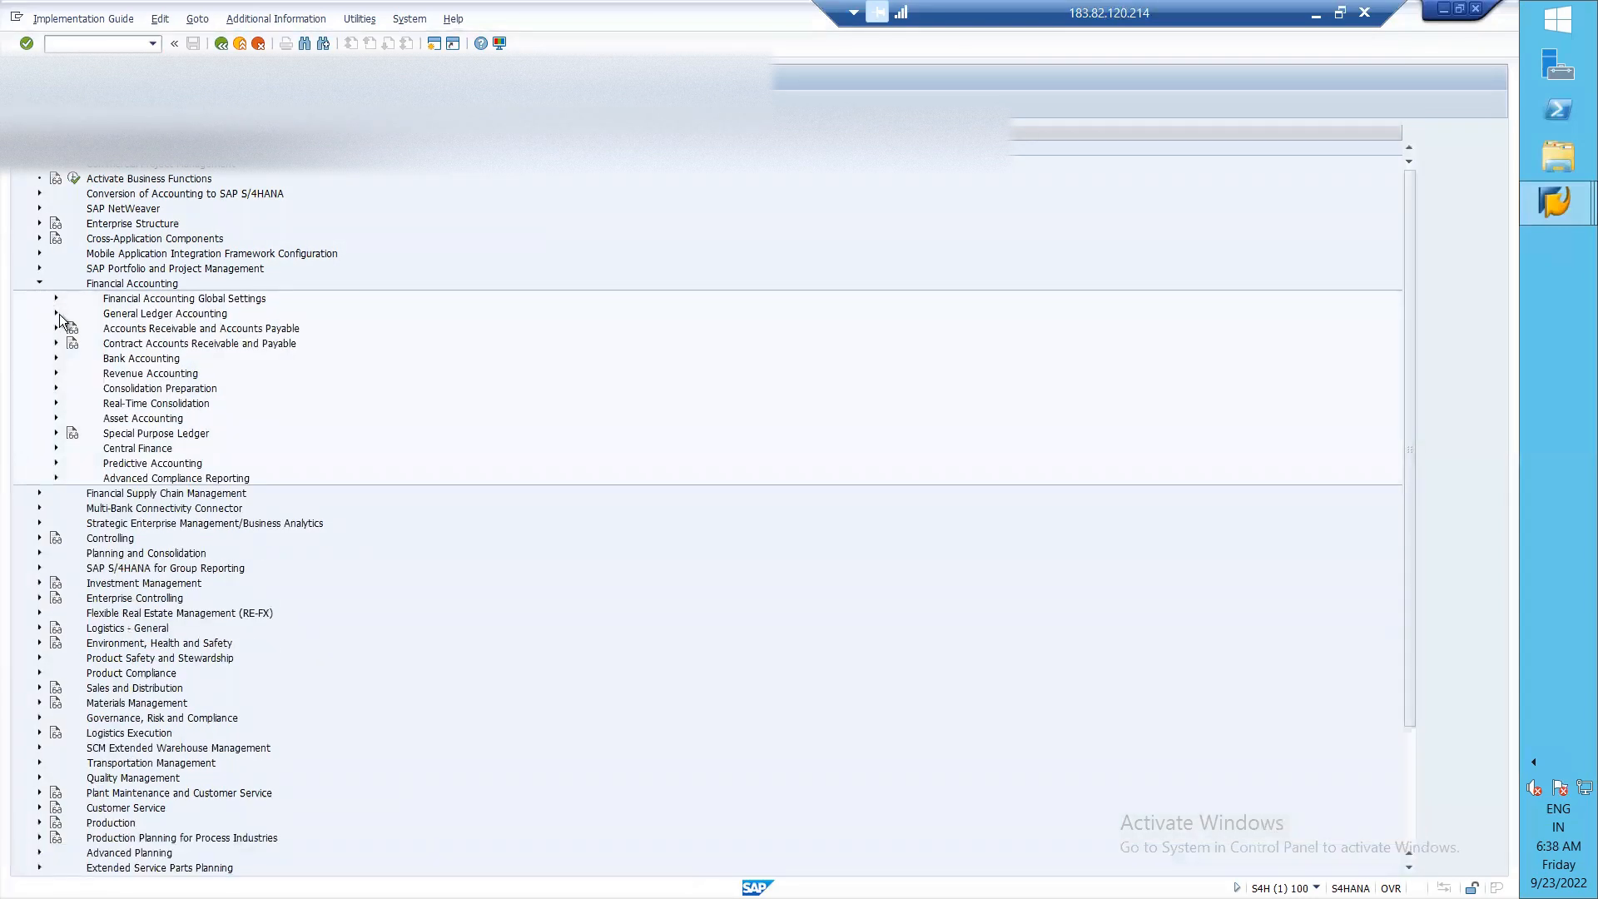
left_click(55, 313)
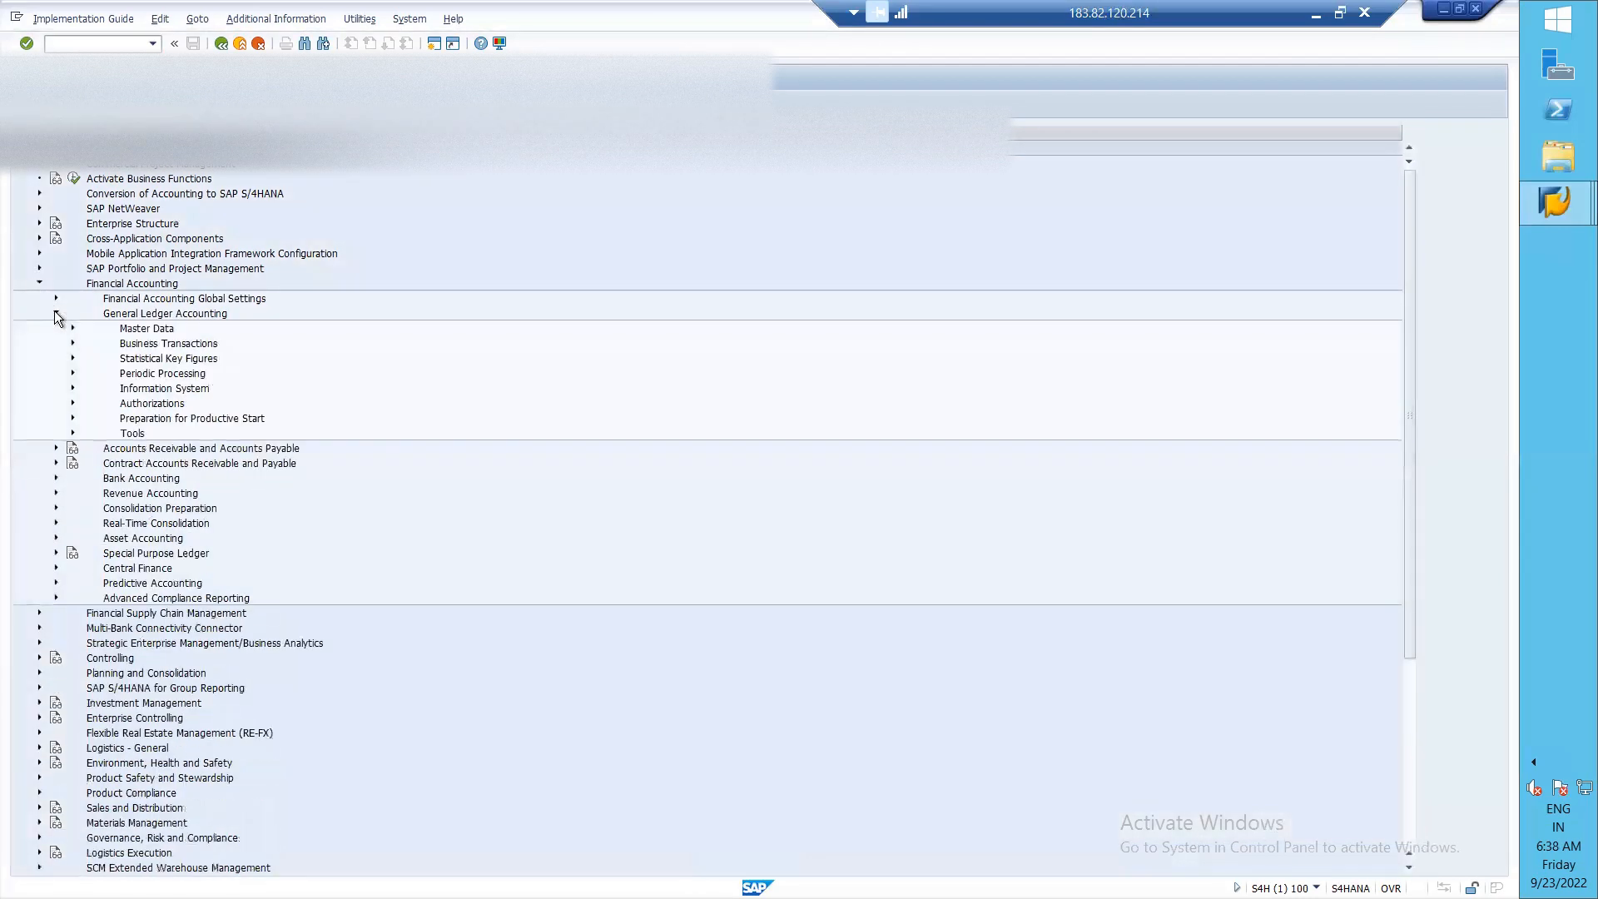
left_click(72, 329)
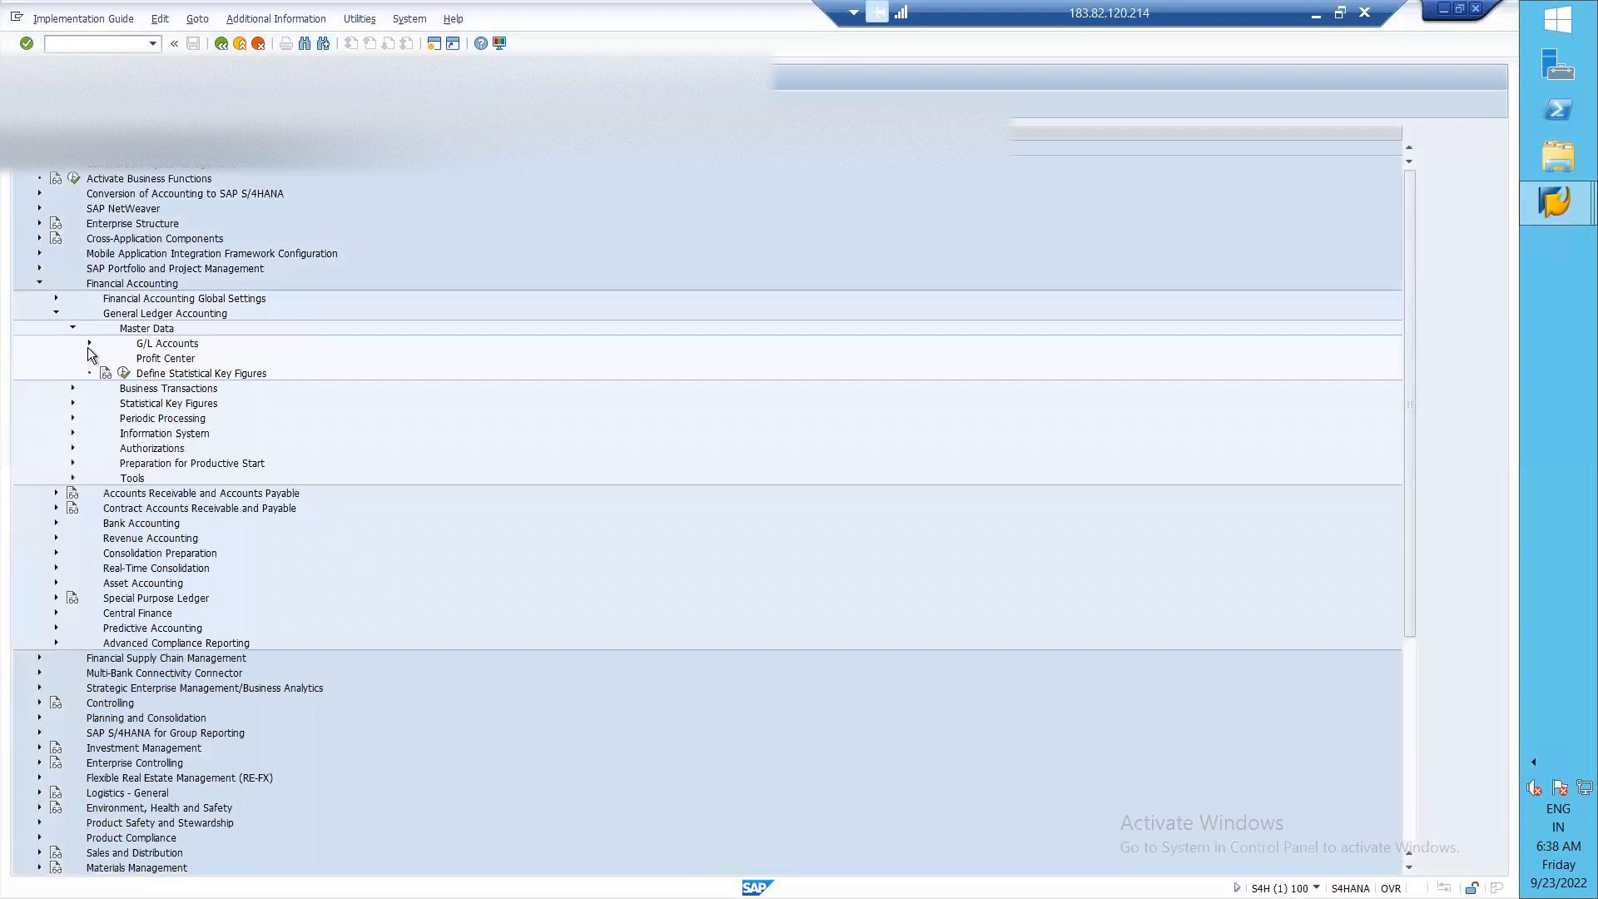
left_click(88, 343)
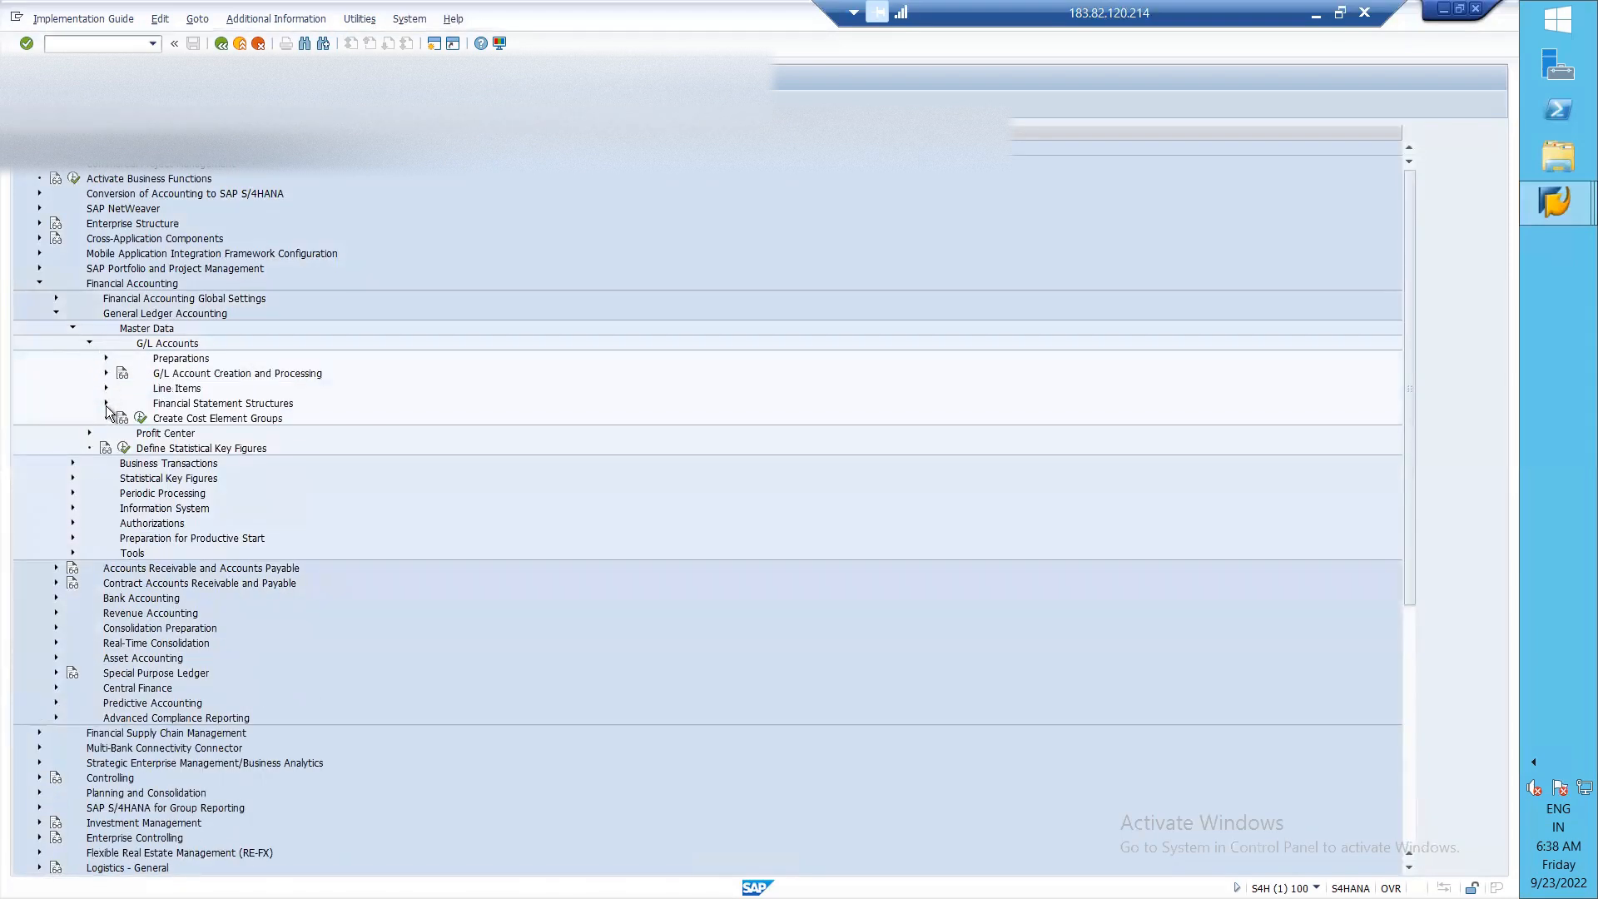
left_click(106, 358)
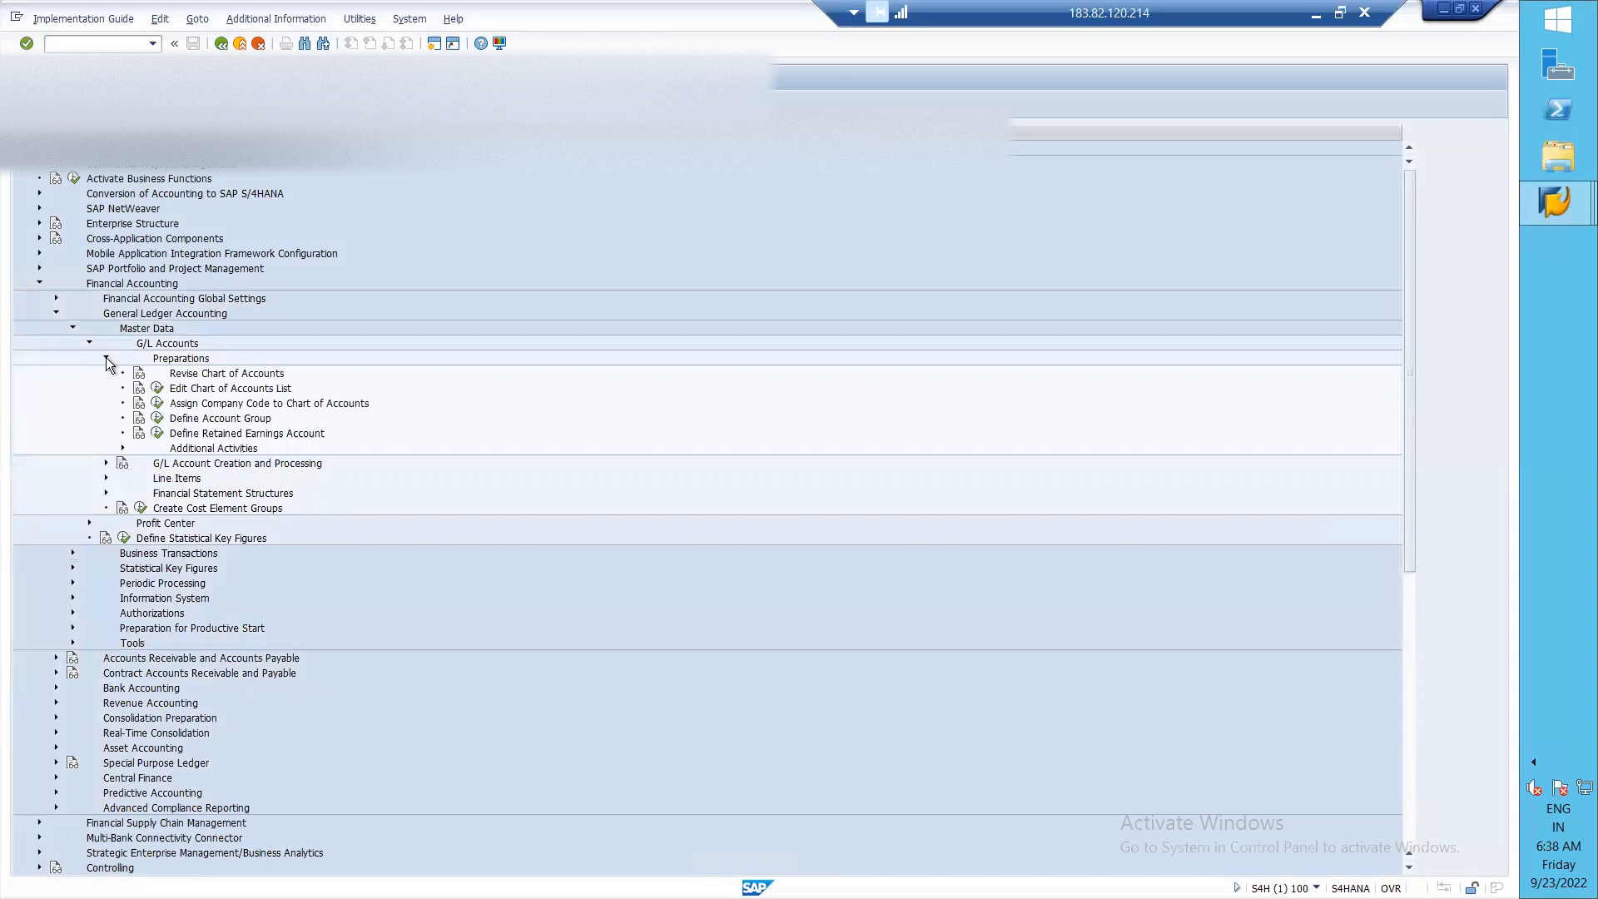
left_click(157, 434)
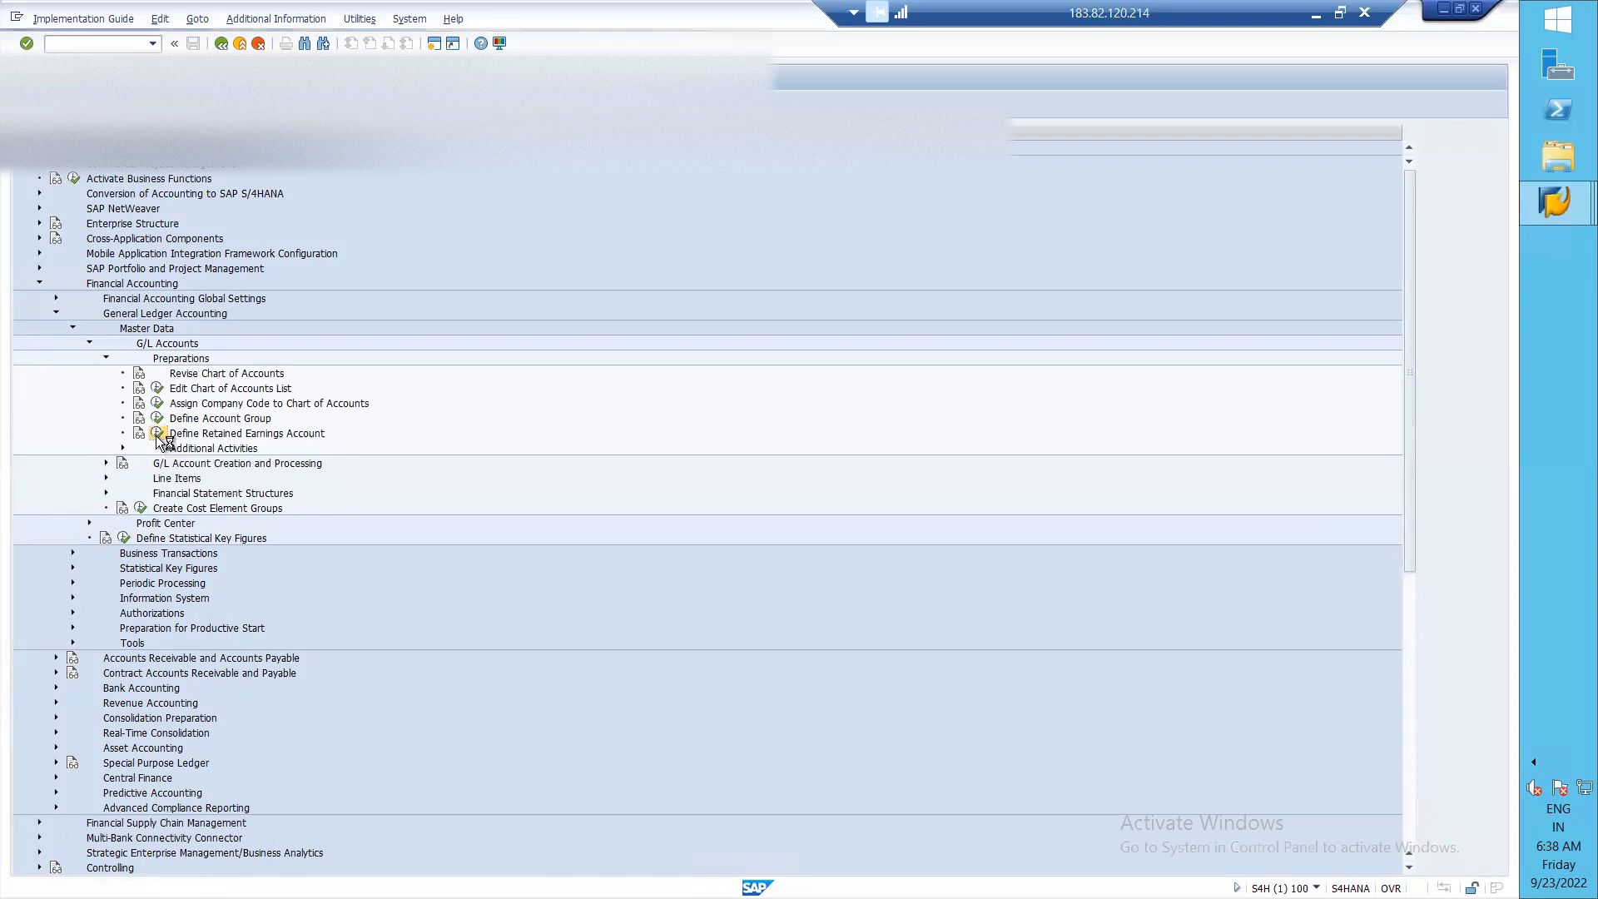
left_click(340, 391)
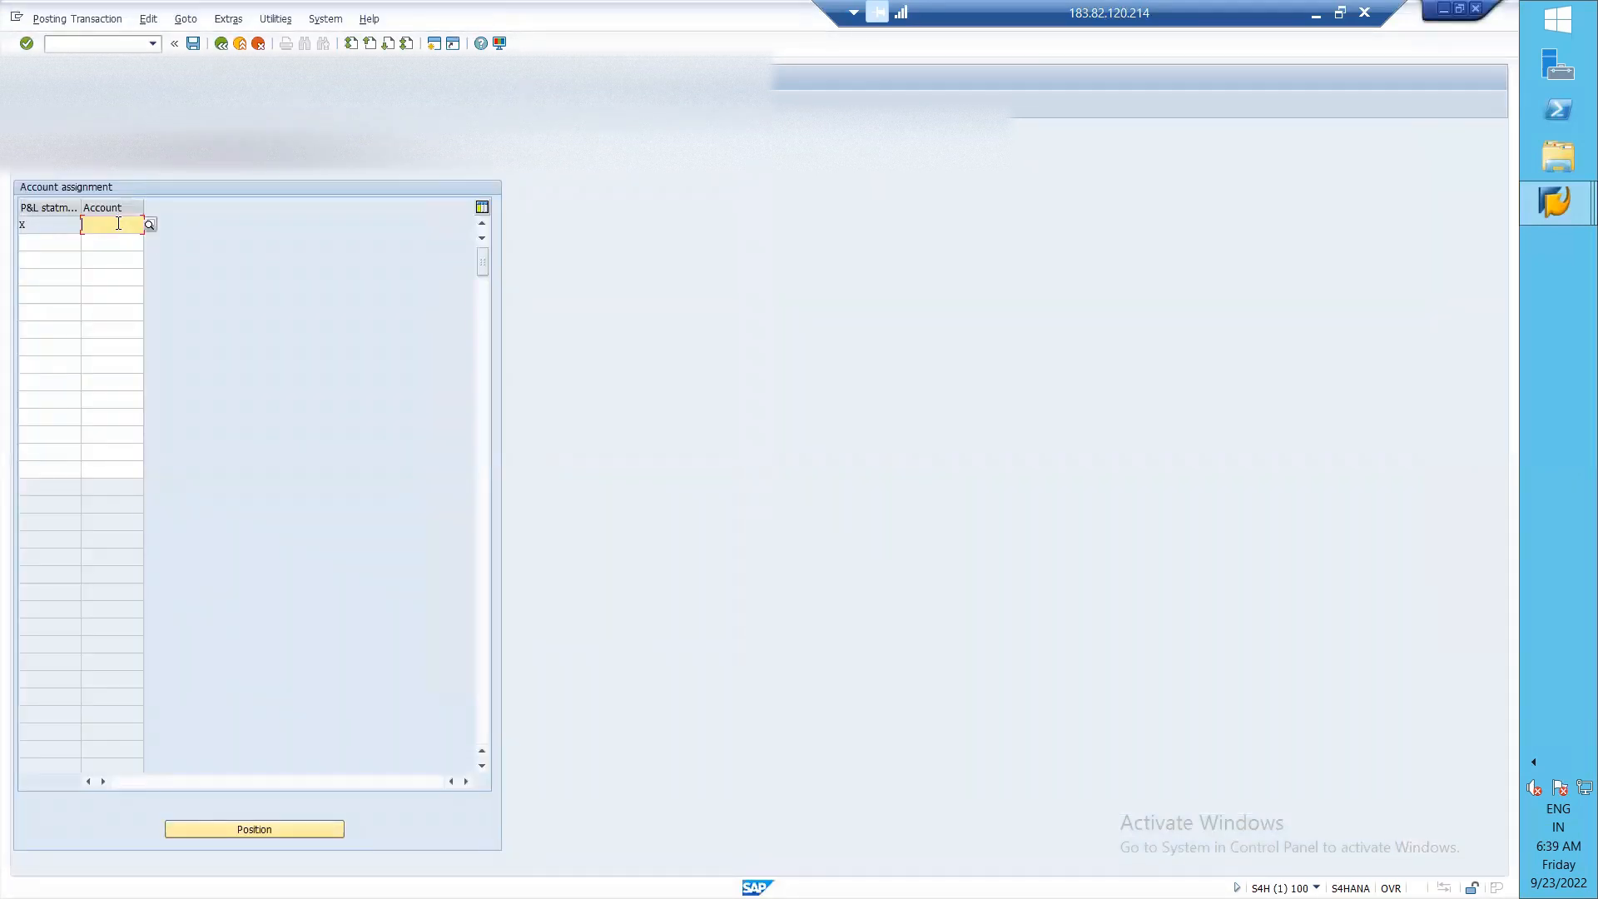
- Assign retained earnings account 13001 to P&L statement account type X and save the entry in the proposed customizing request
type("13001")
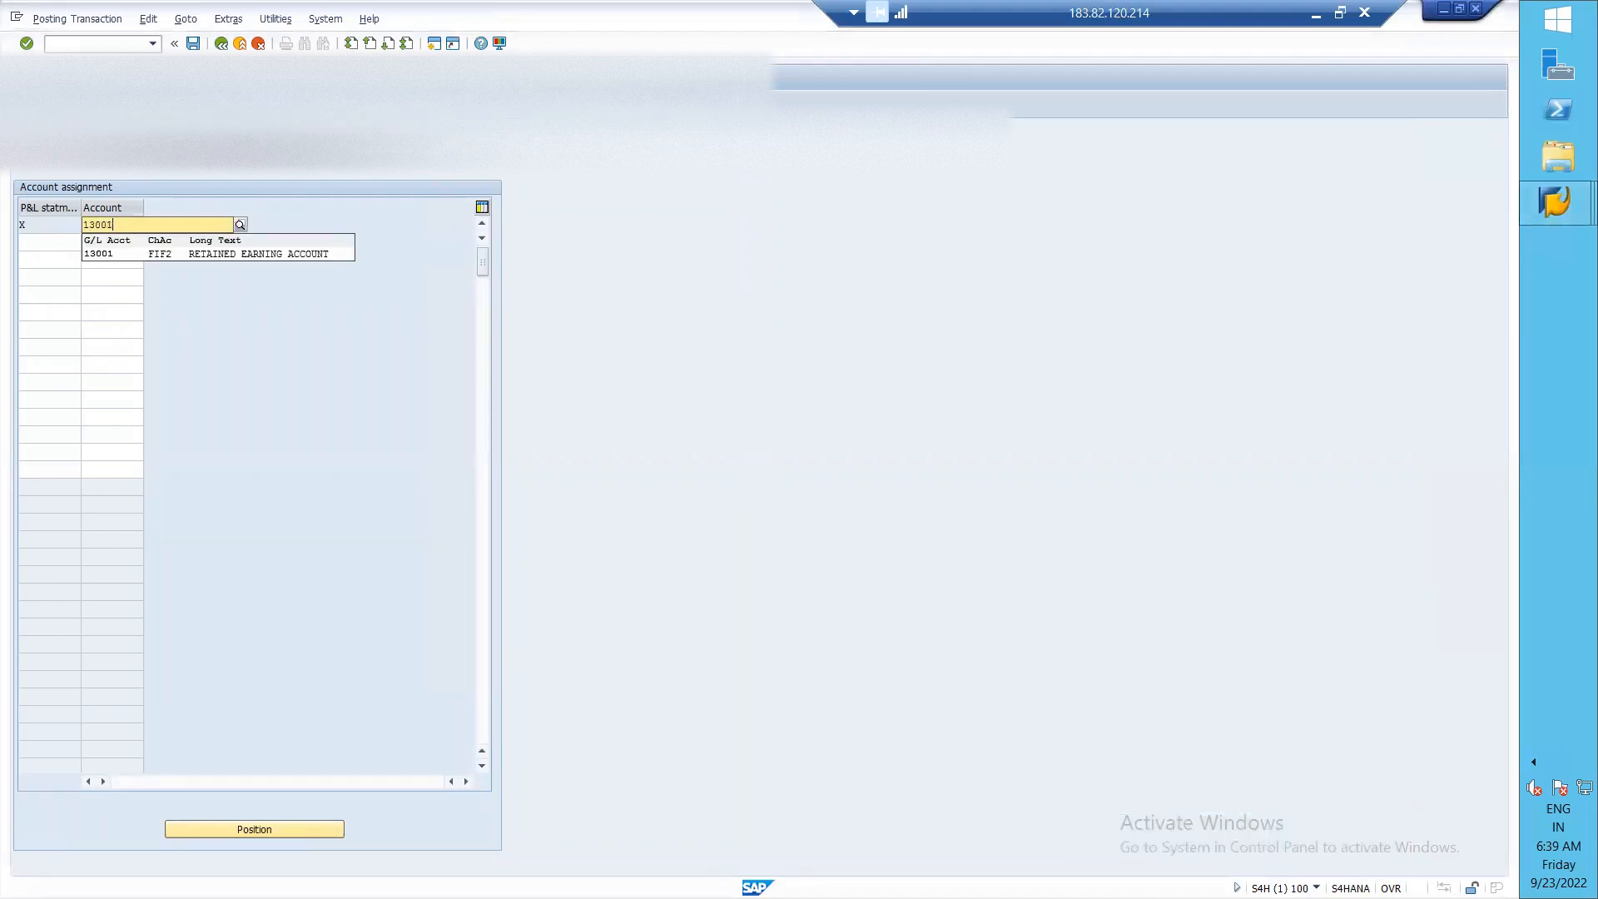
left_click(160, 259)
left_click(193, 43)
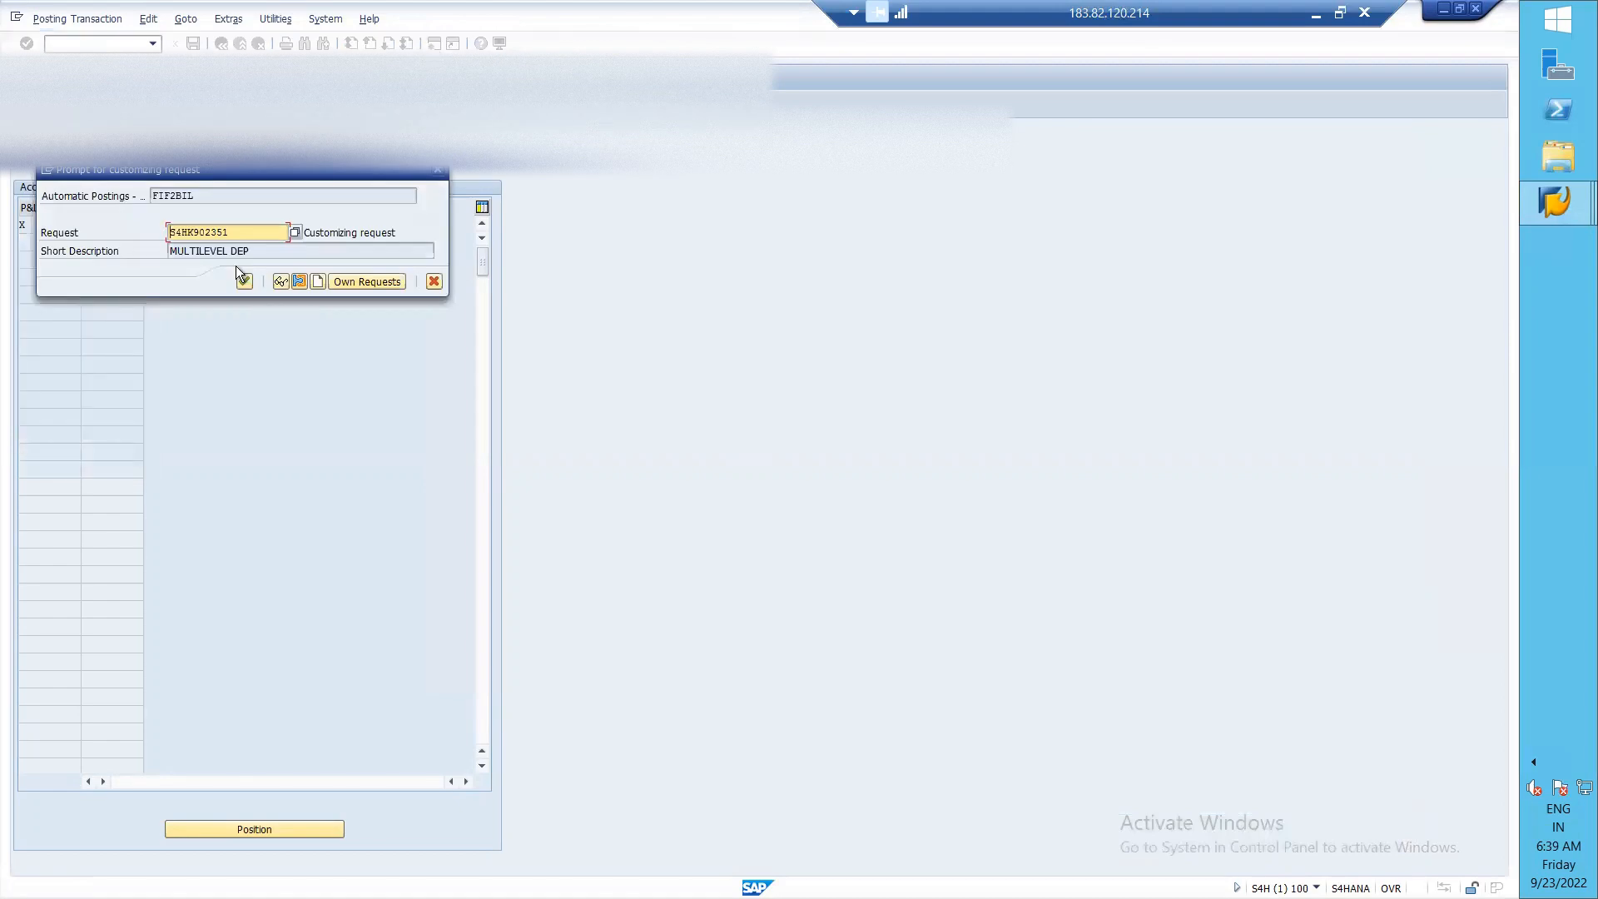
left_click(245, 284)
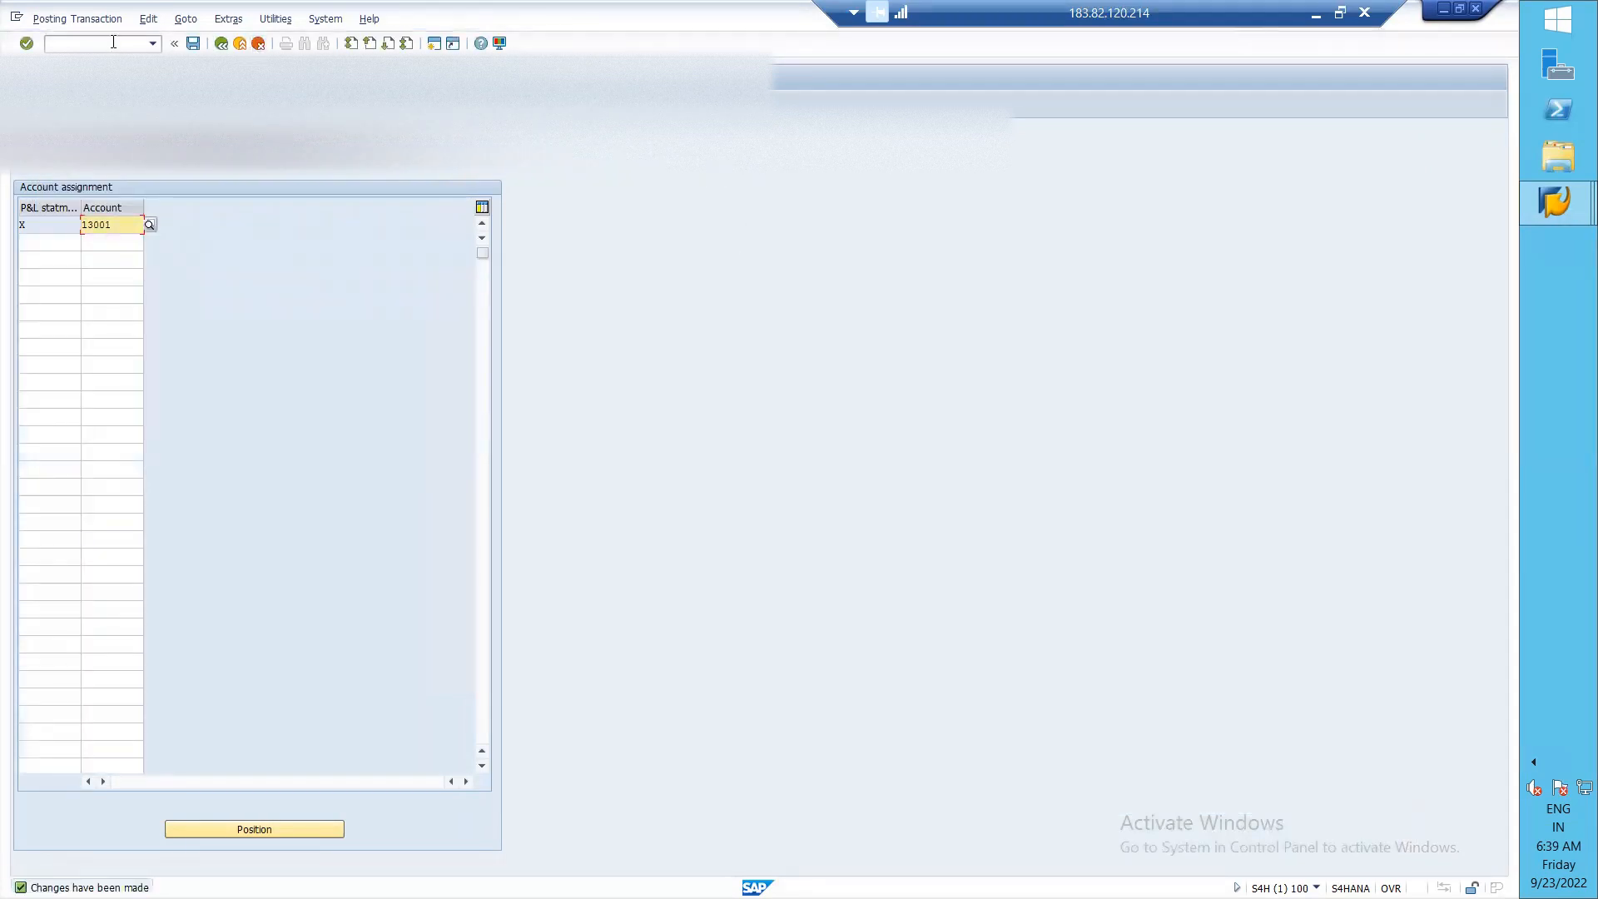
- Leave the retained earnings account assignment and return to the SAP Easy Access menu
left_click(114, 42)
type("/n")
key("Return")
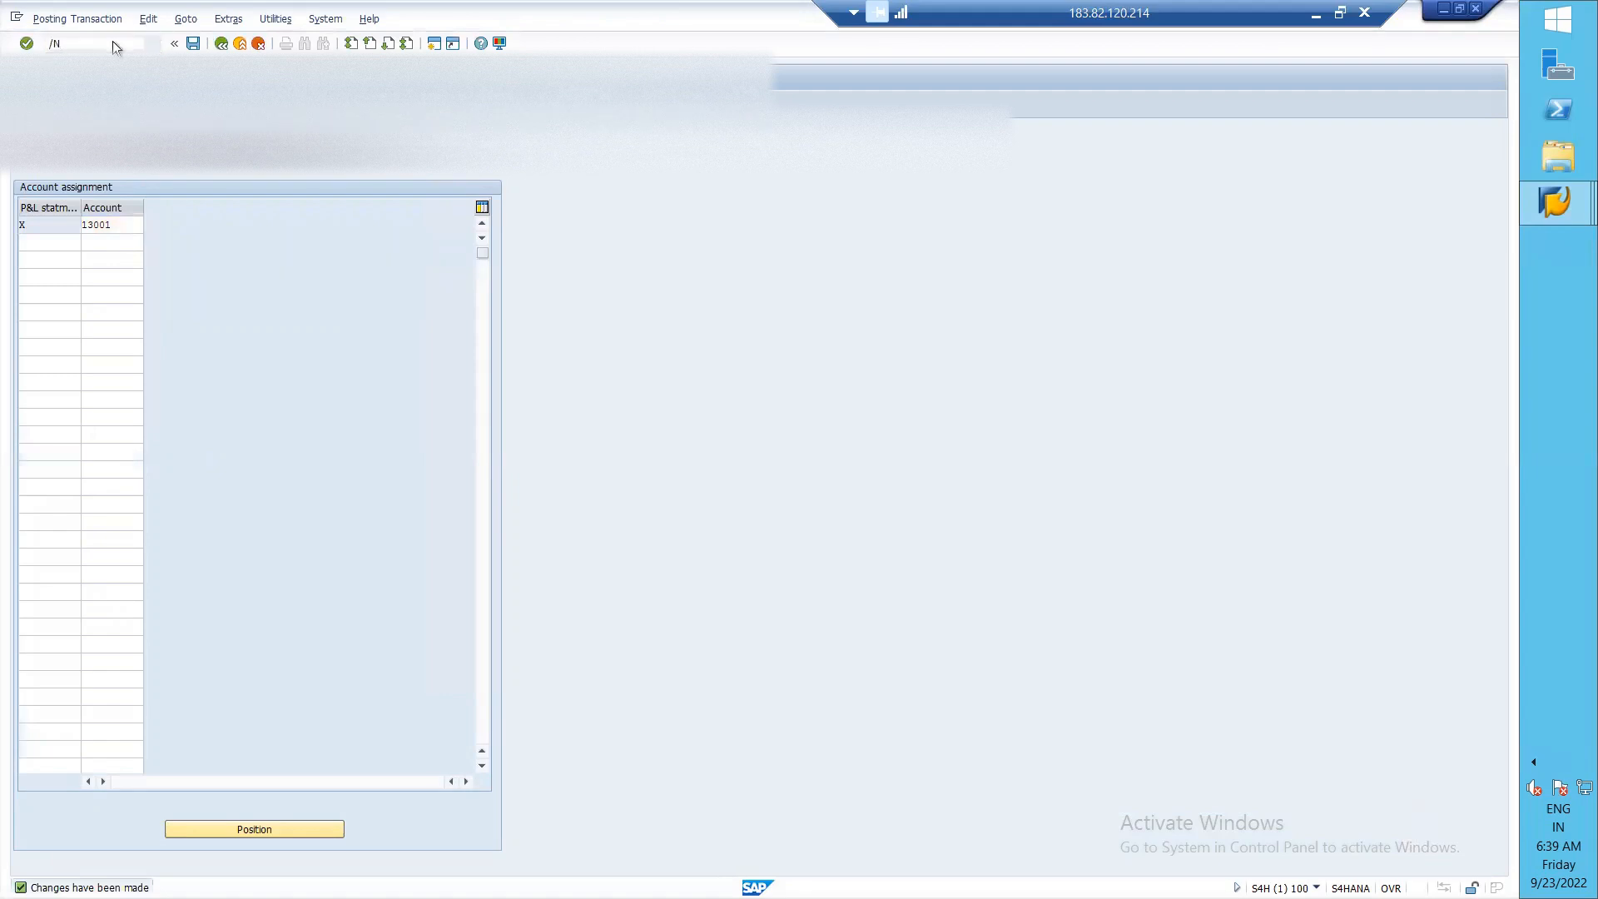
- Try to run transaction F.10 for the chart of accounts report
left_click(113, 41)
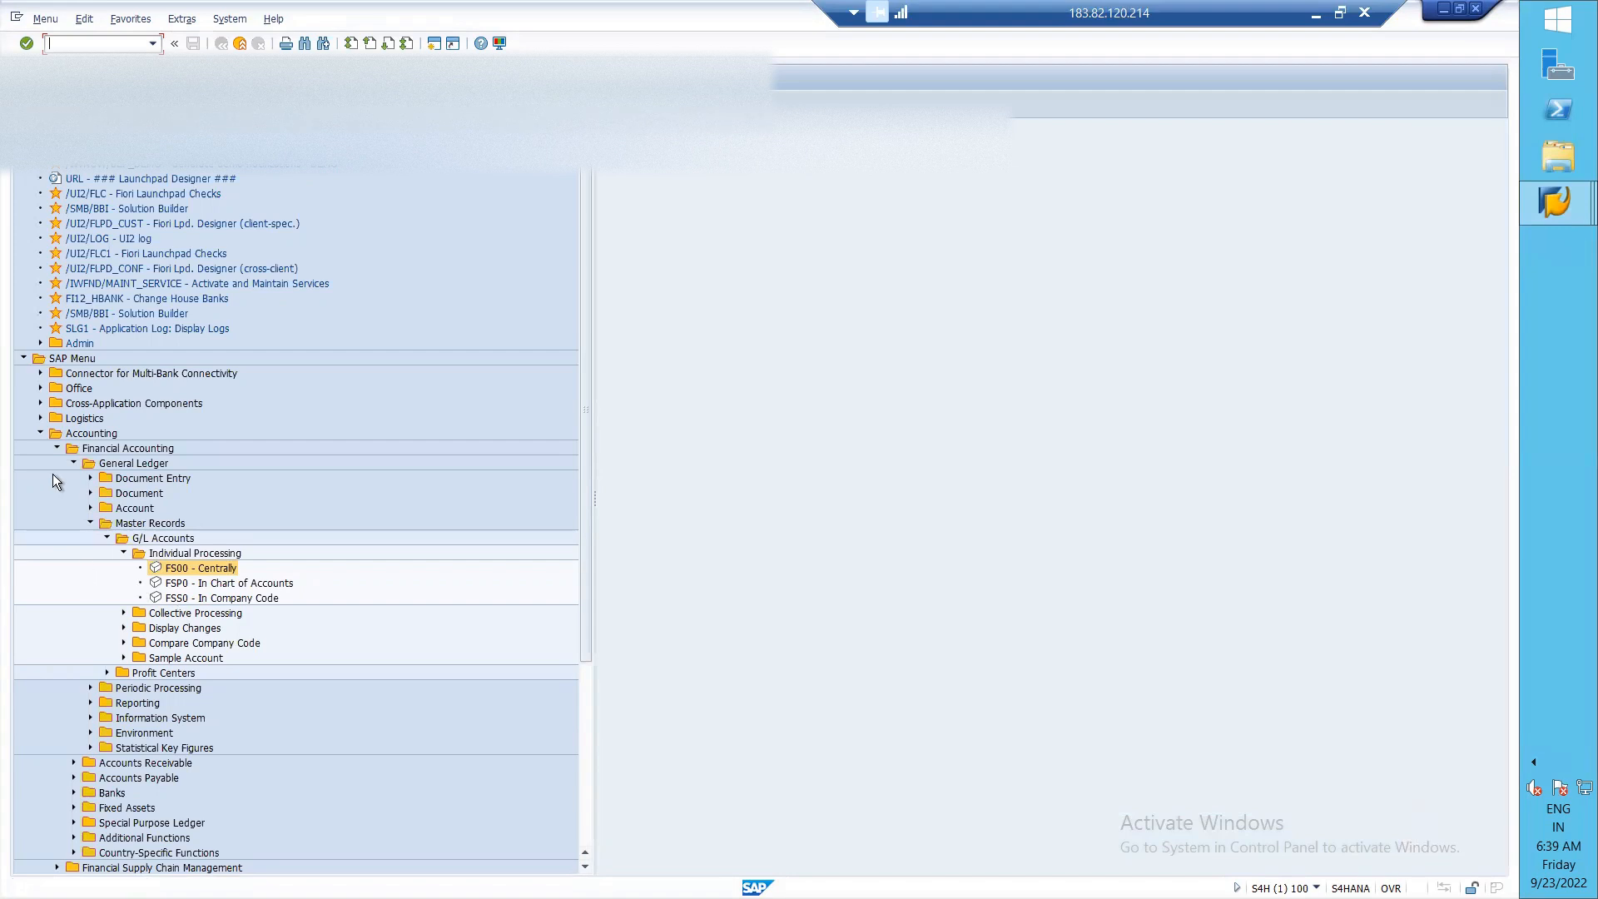
type("F.10")
key("Return")
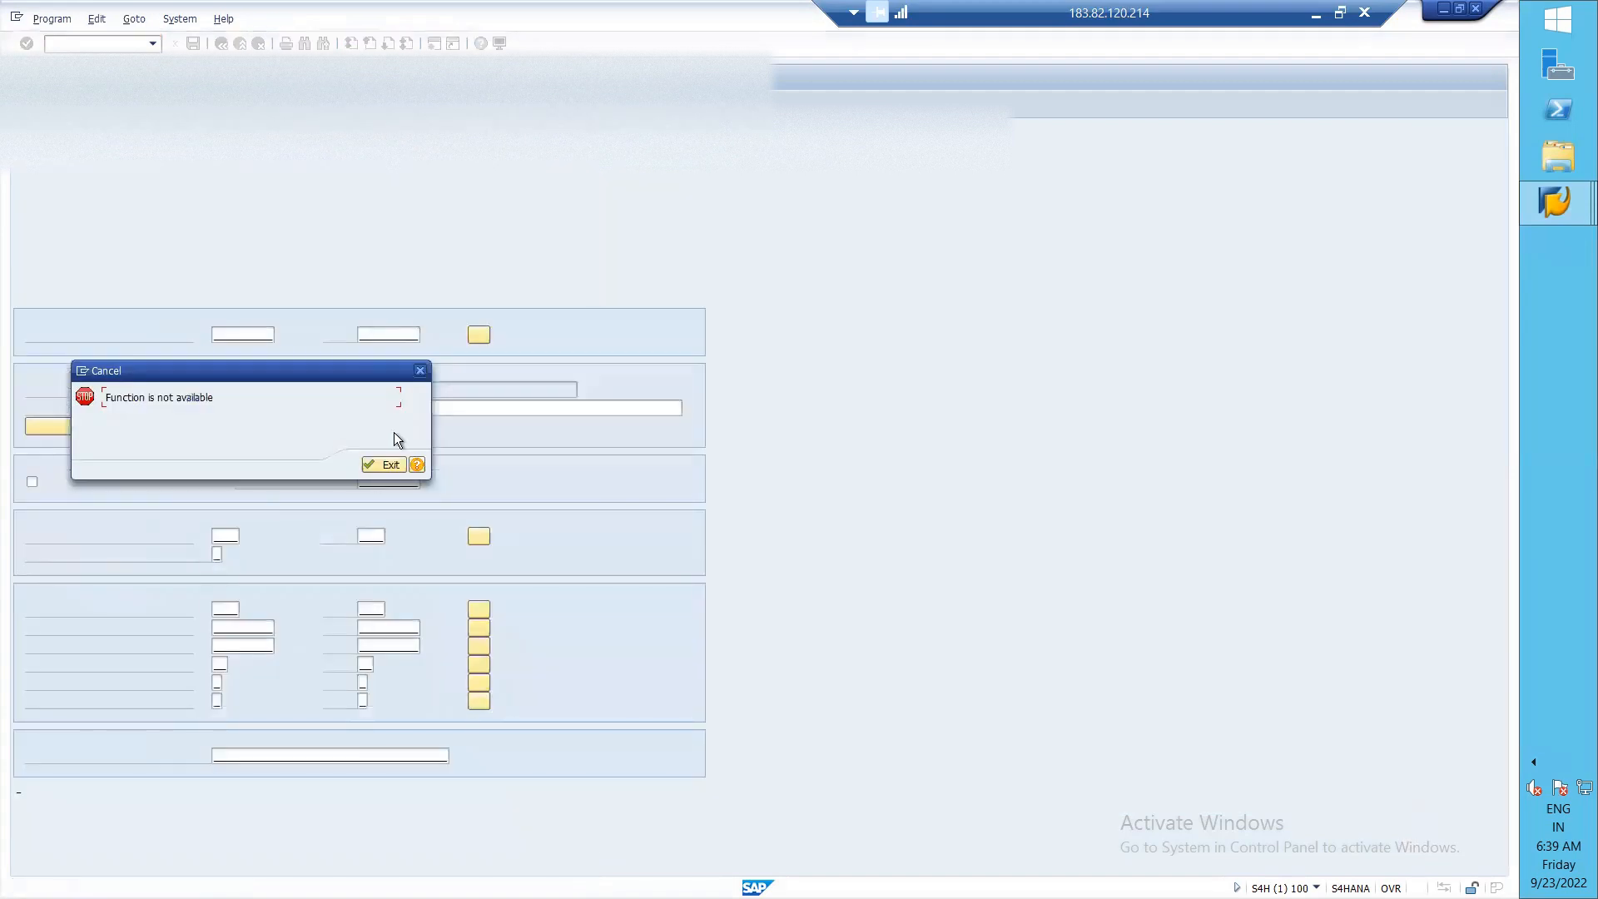
left_click(369, 469)
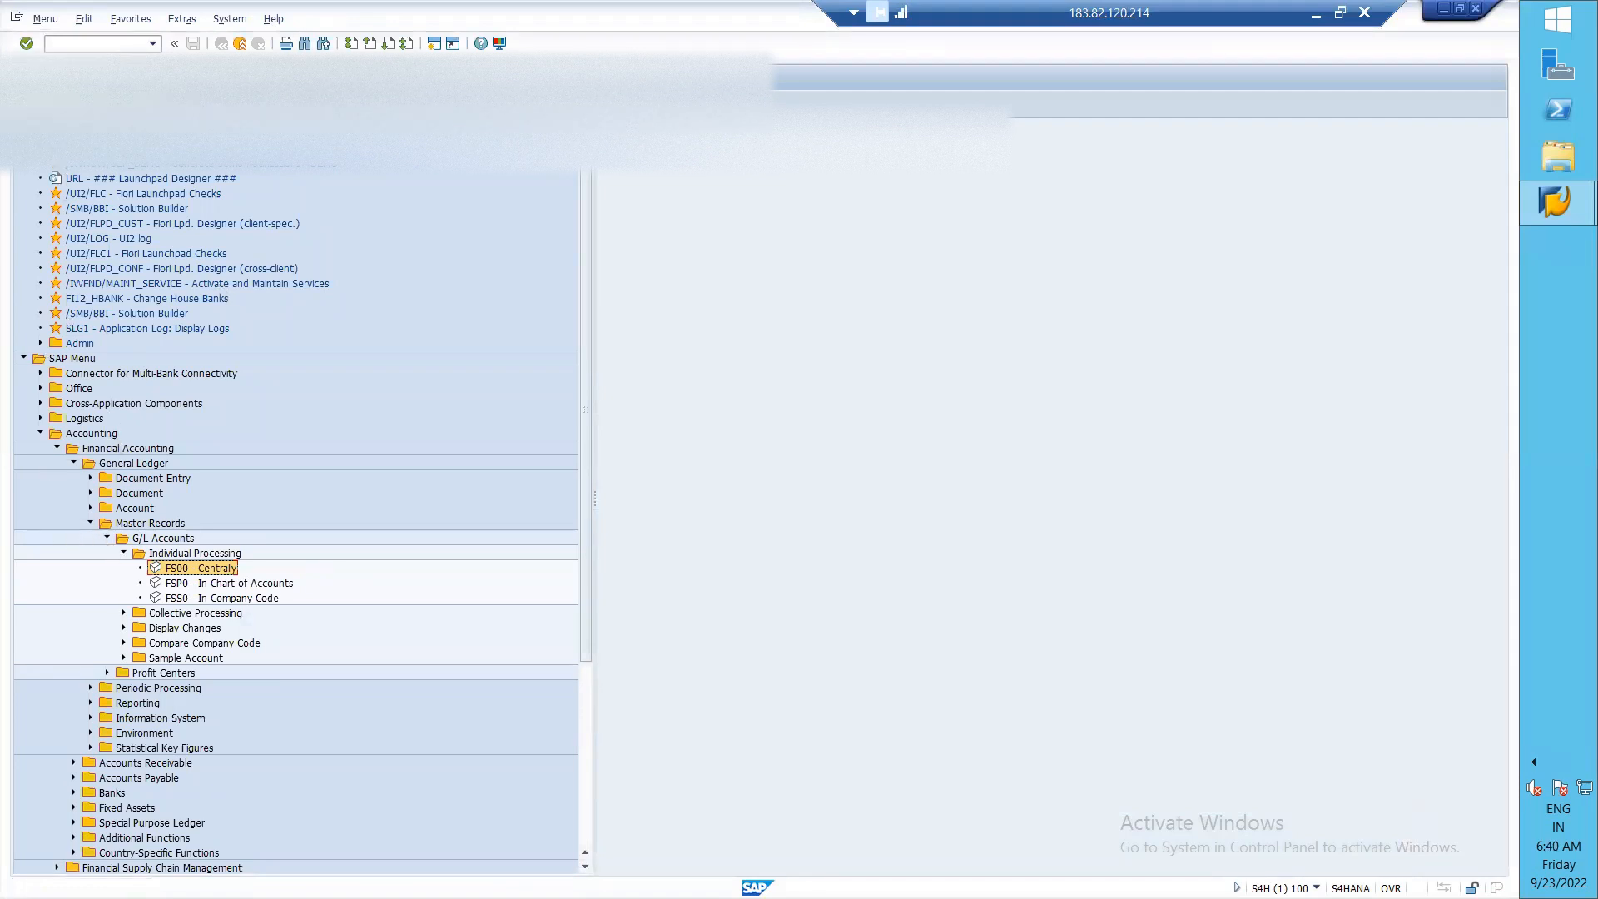
- Try to open transaction FS00, and collapse the Individual Processing folder under G/L Accounts
left_click(71, 40)
type("FS00")
key("Return")
left_click(124, 553)
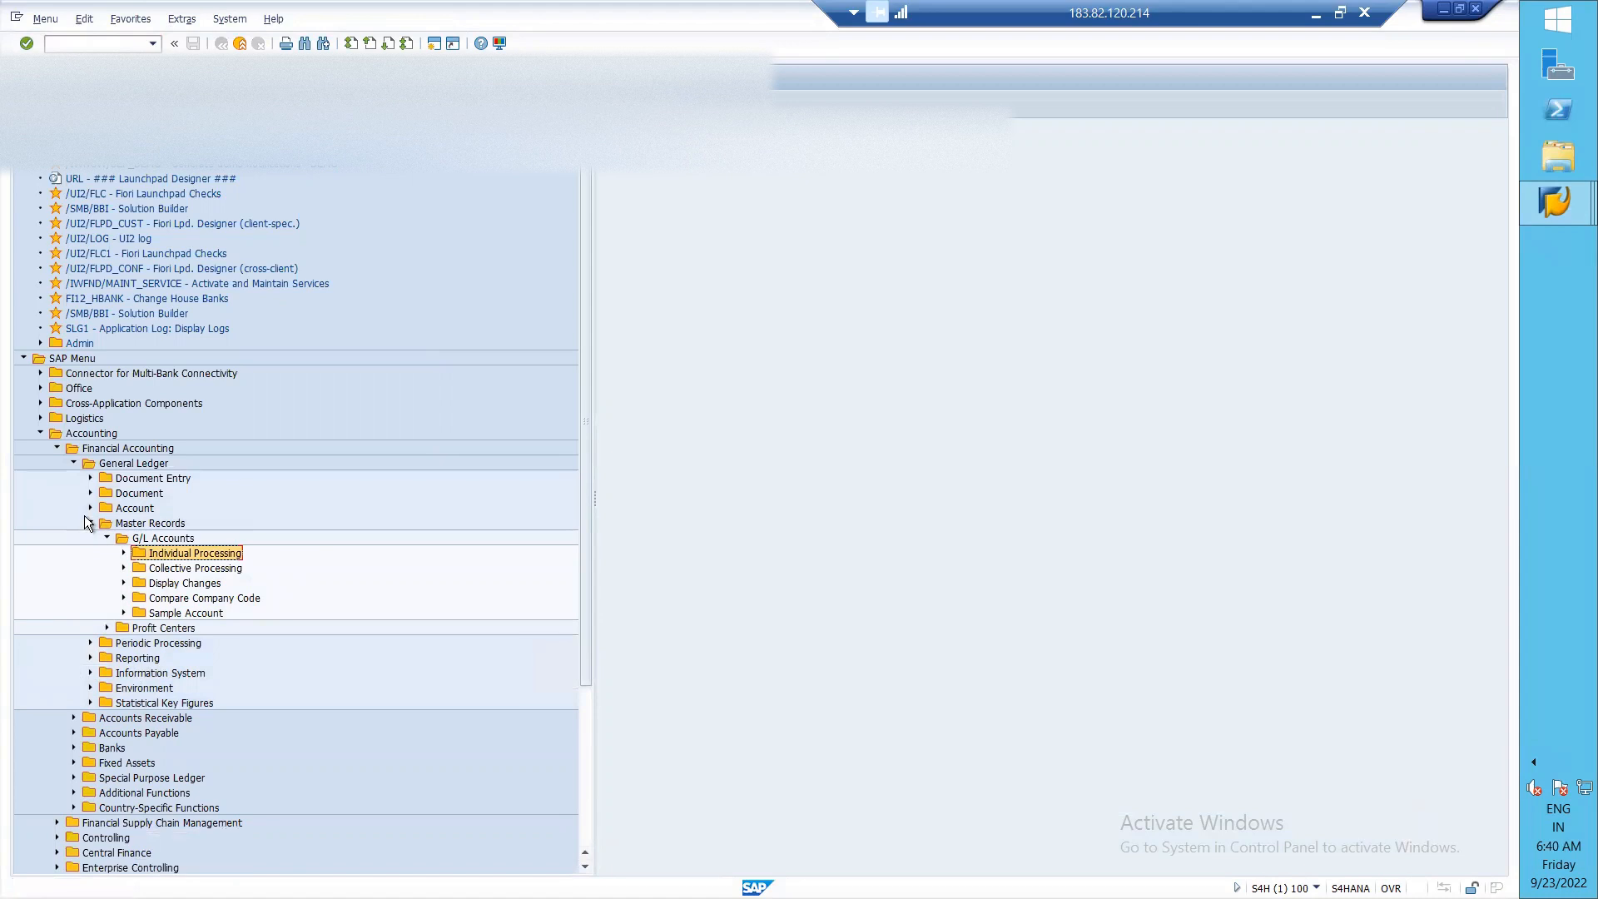
- View the FB03 document display transaction in General Ledger's Document folder, exit it, and collapse the folder
left_click(91, 495)
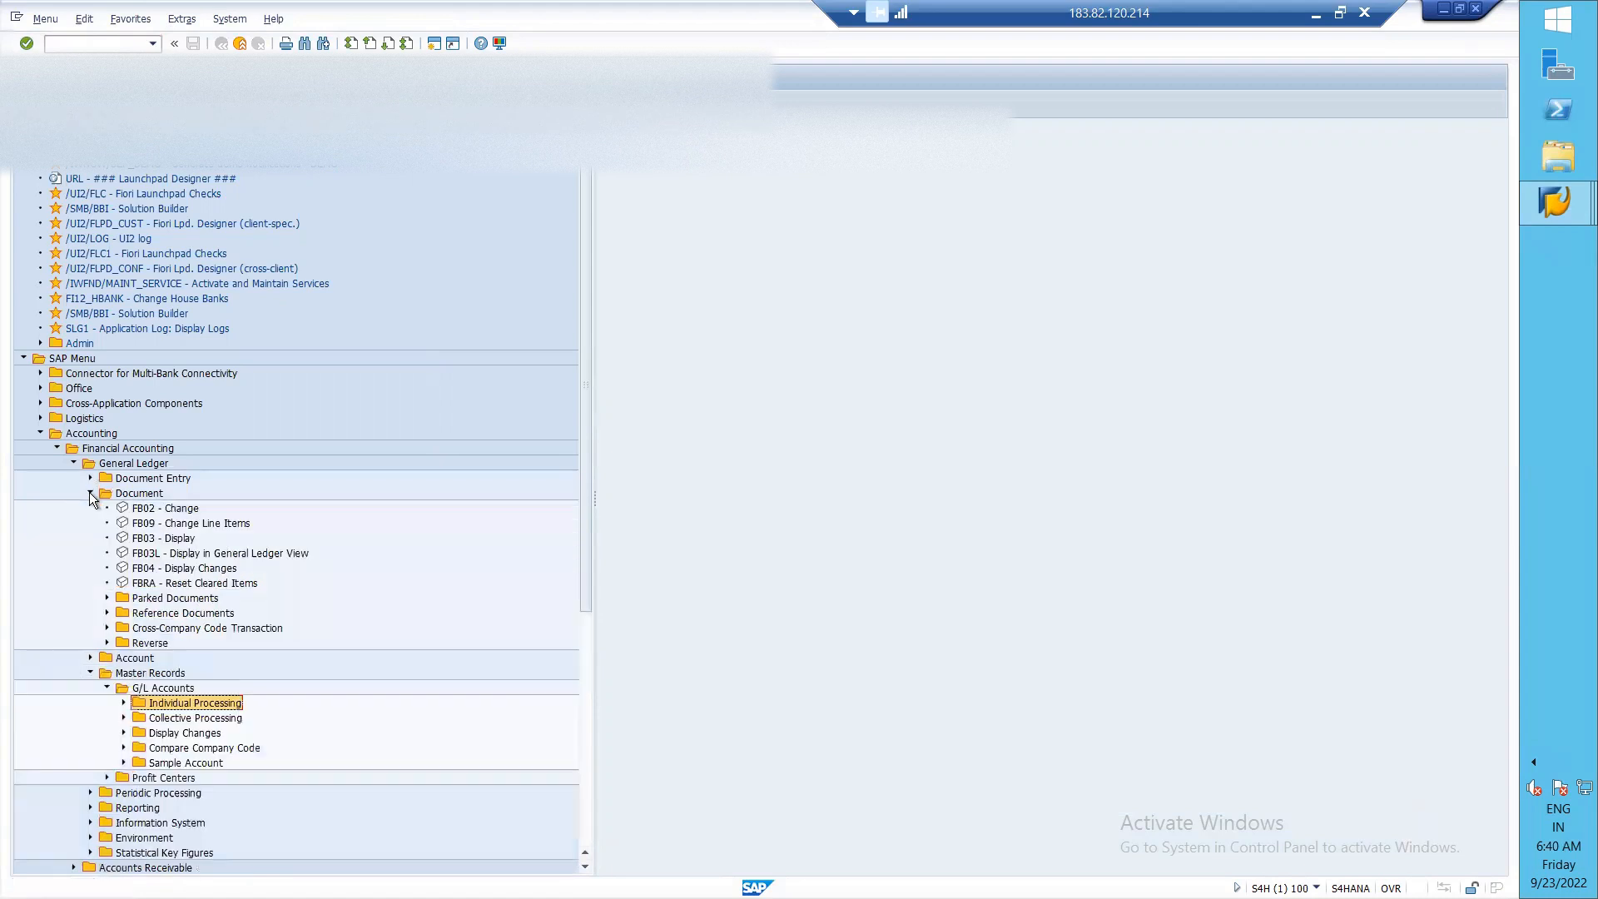
double_click(142, 539)
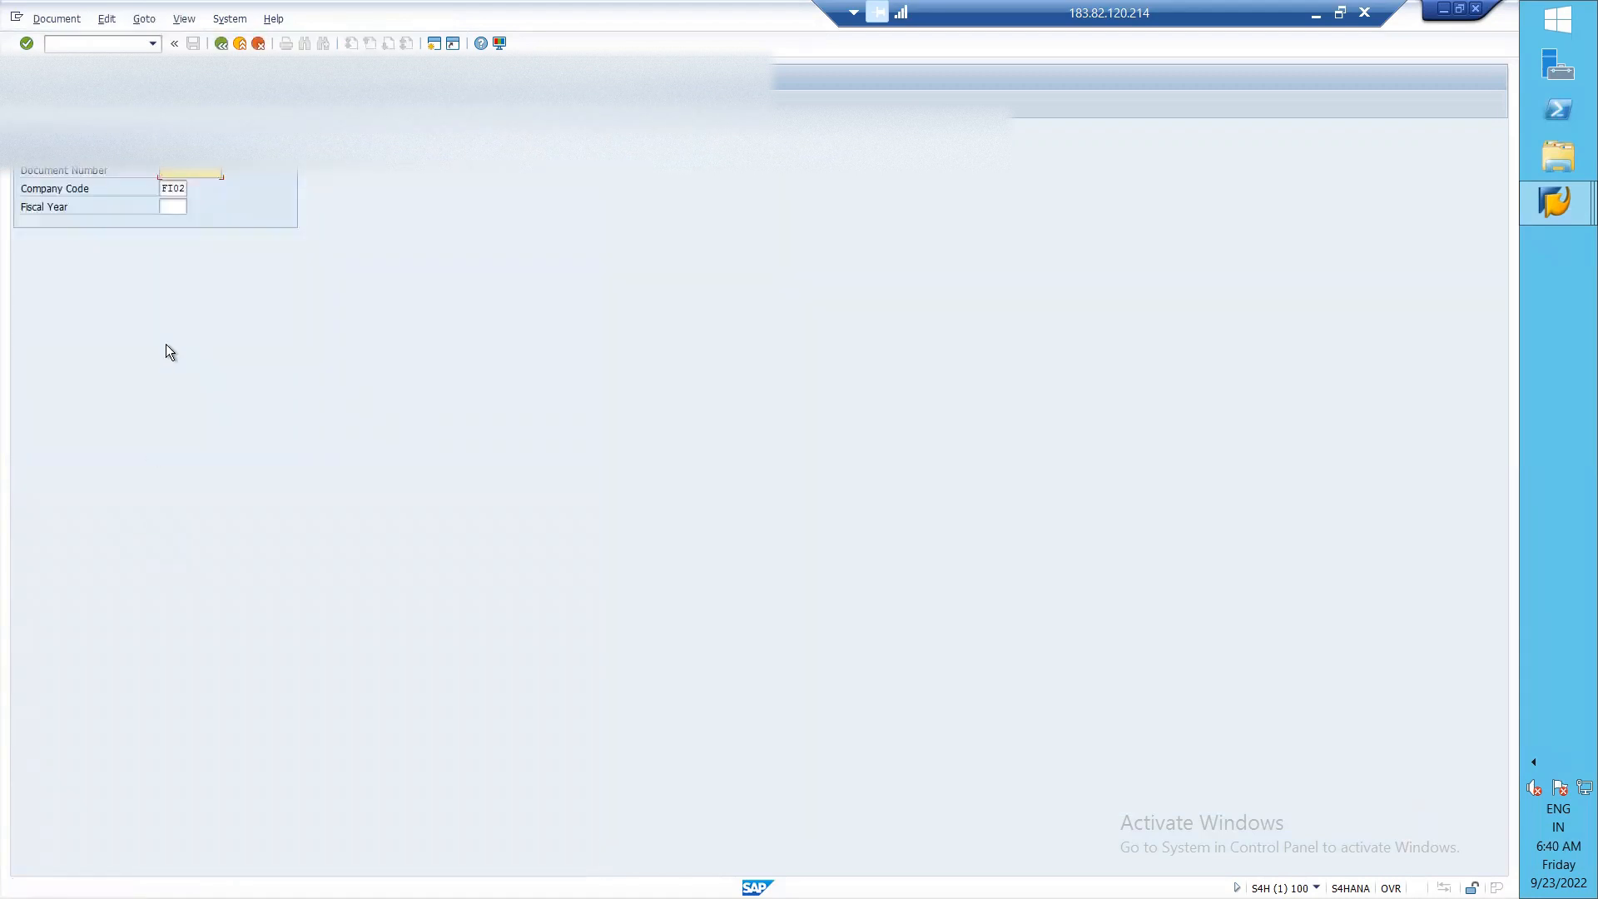
key("F3")
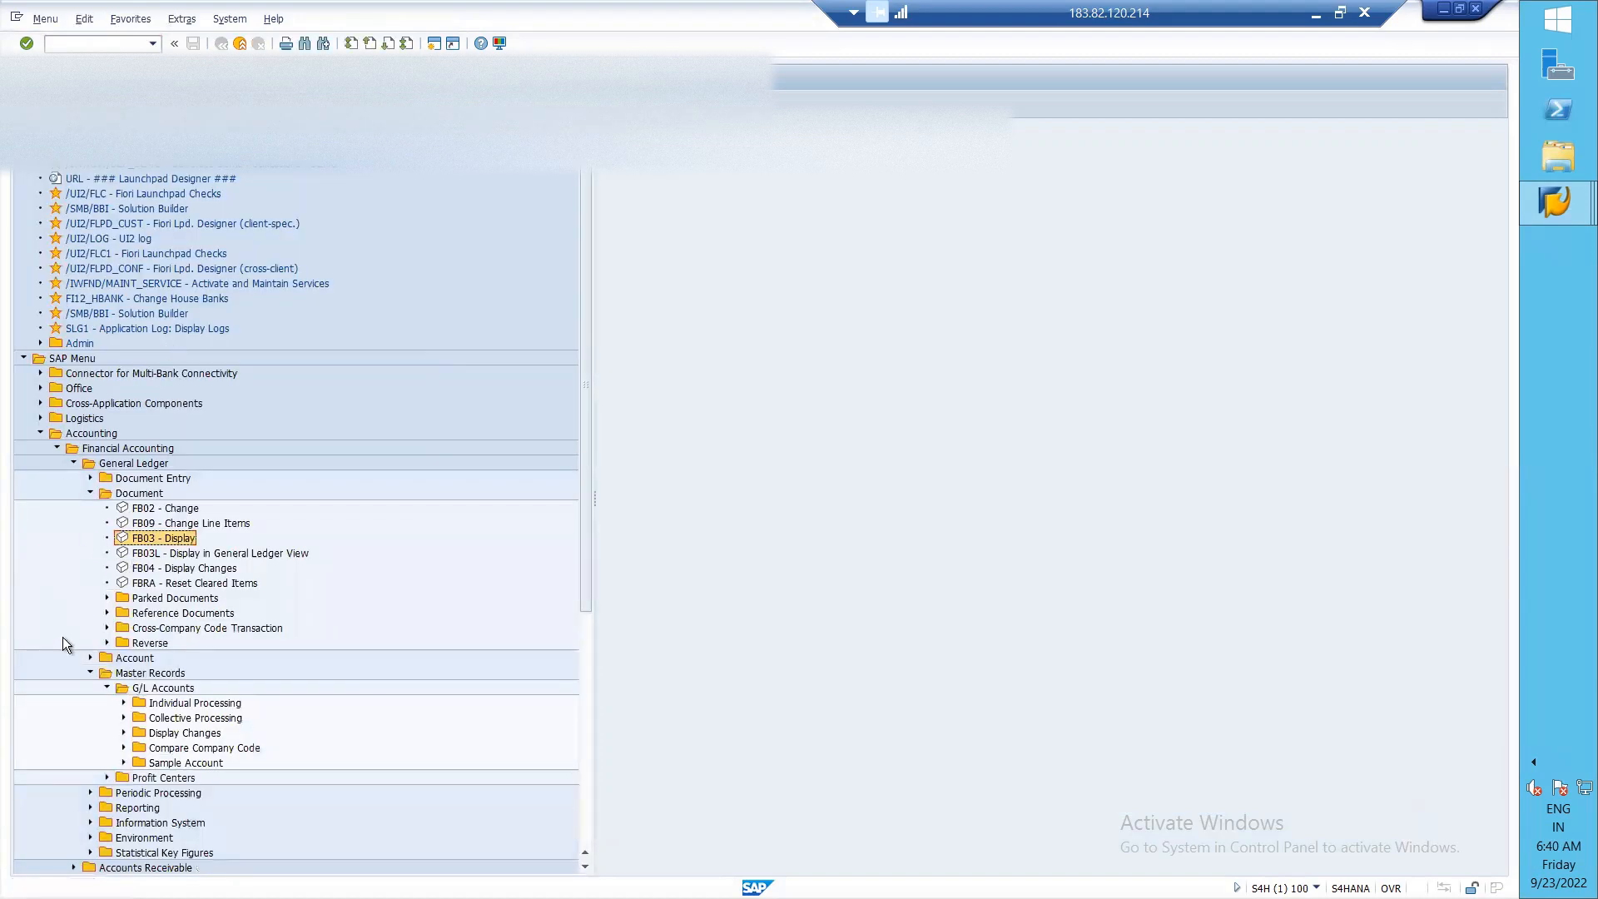
left_click(89, 493)
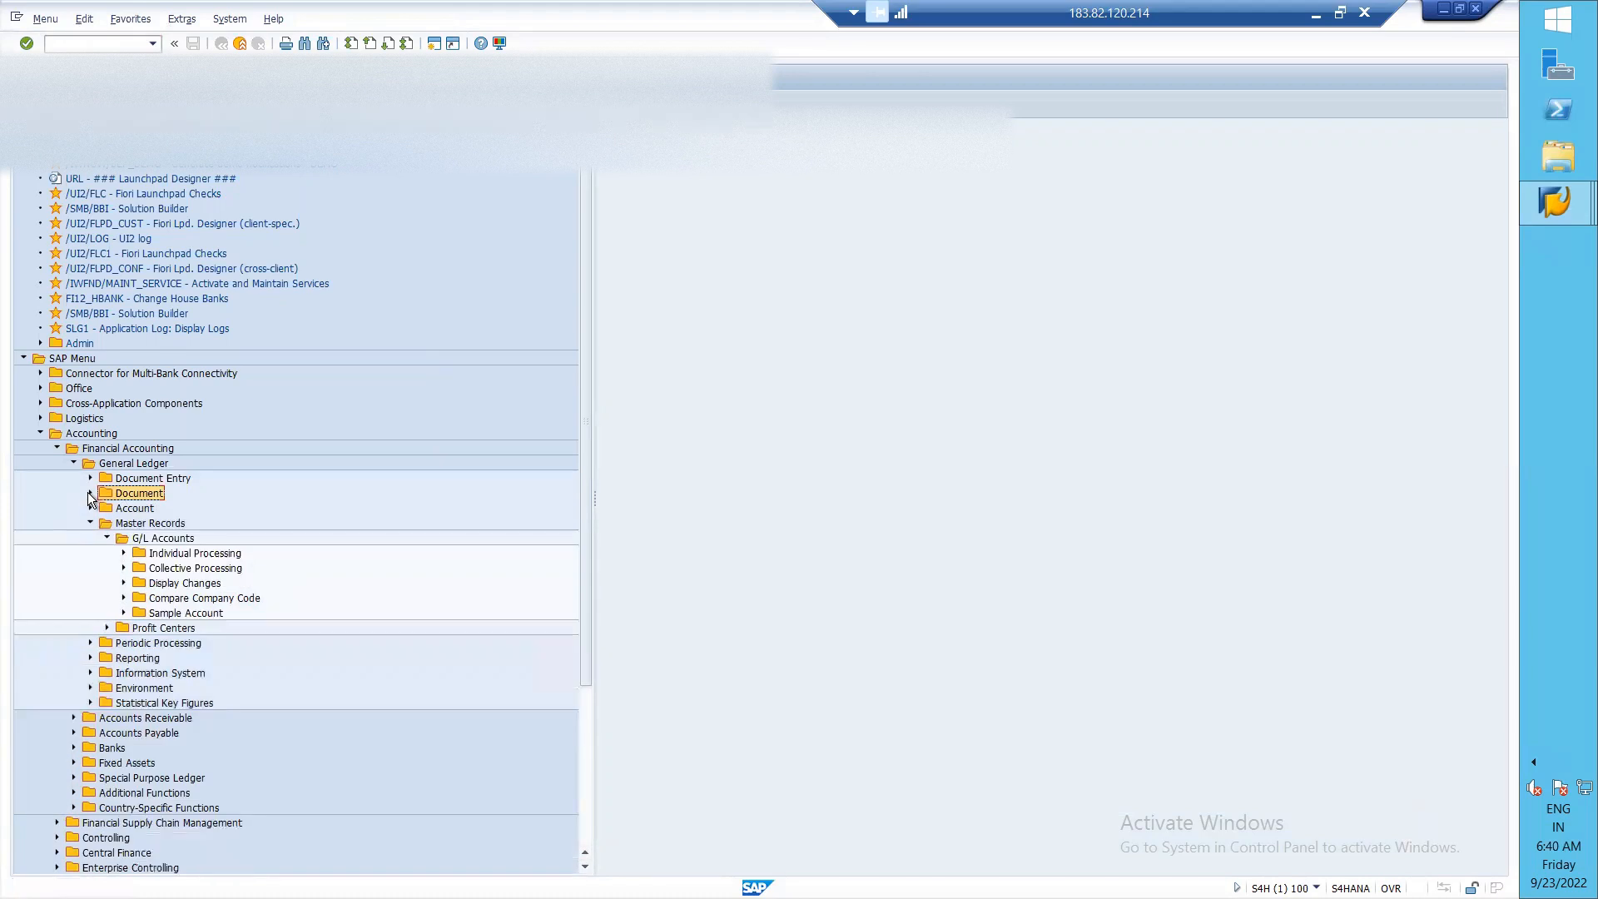
- Open FS04 under Display Changes, select wages expense account 14101 for company code FI02, and exit the transaction
left_click(123, 583)
double_click(181, 599)
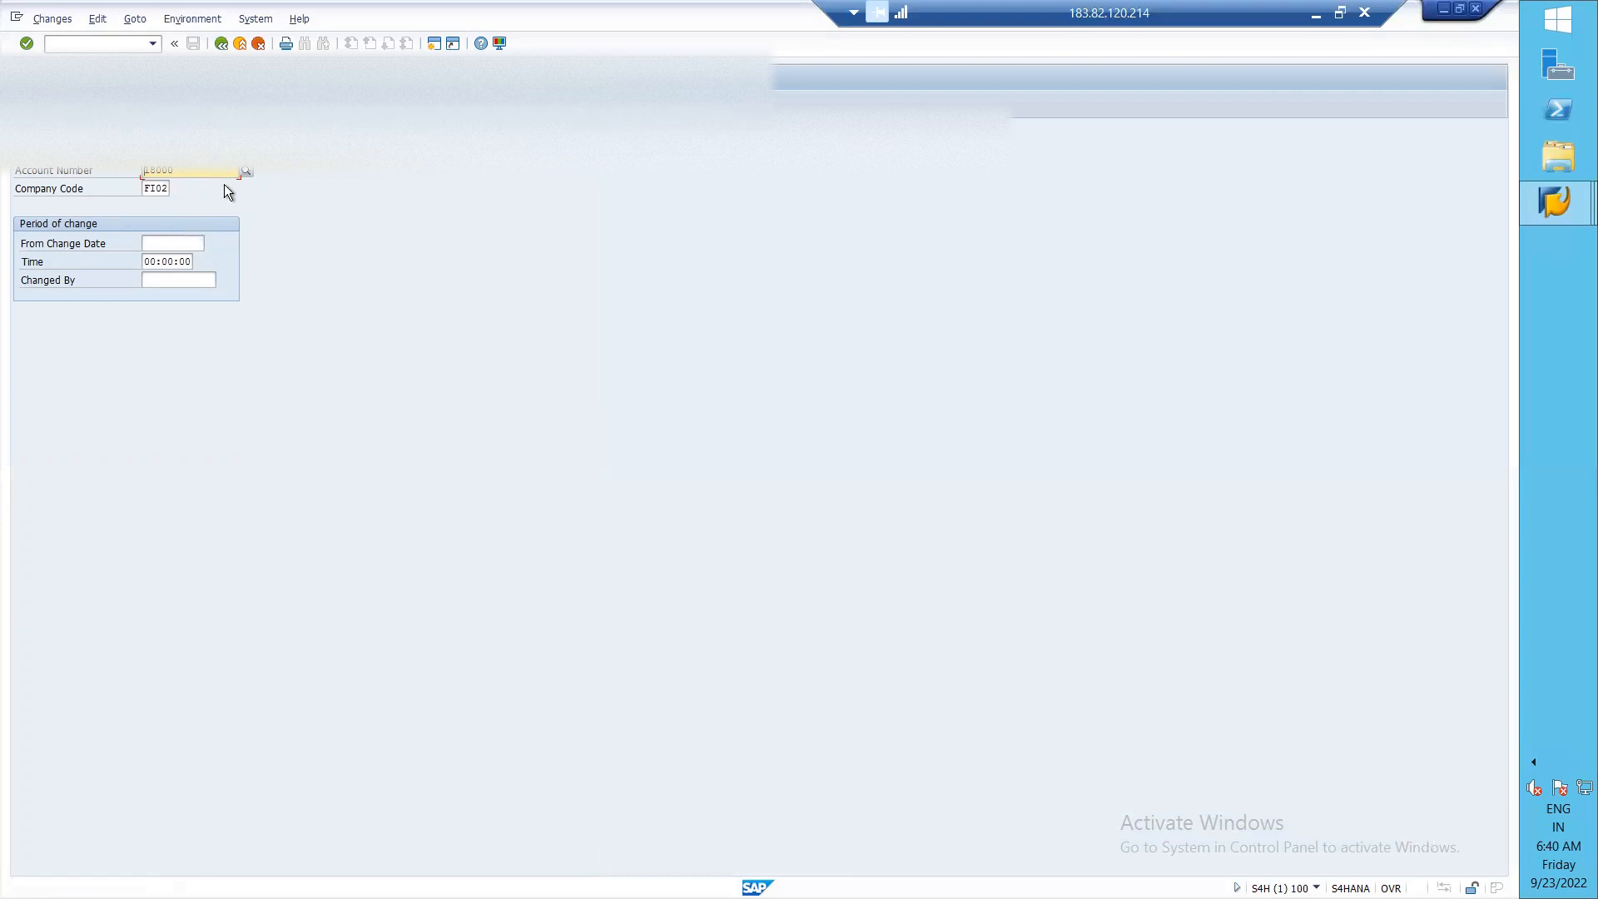
left_click(243, 171)
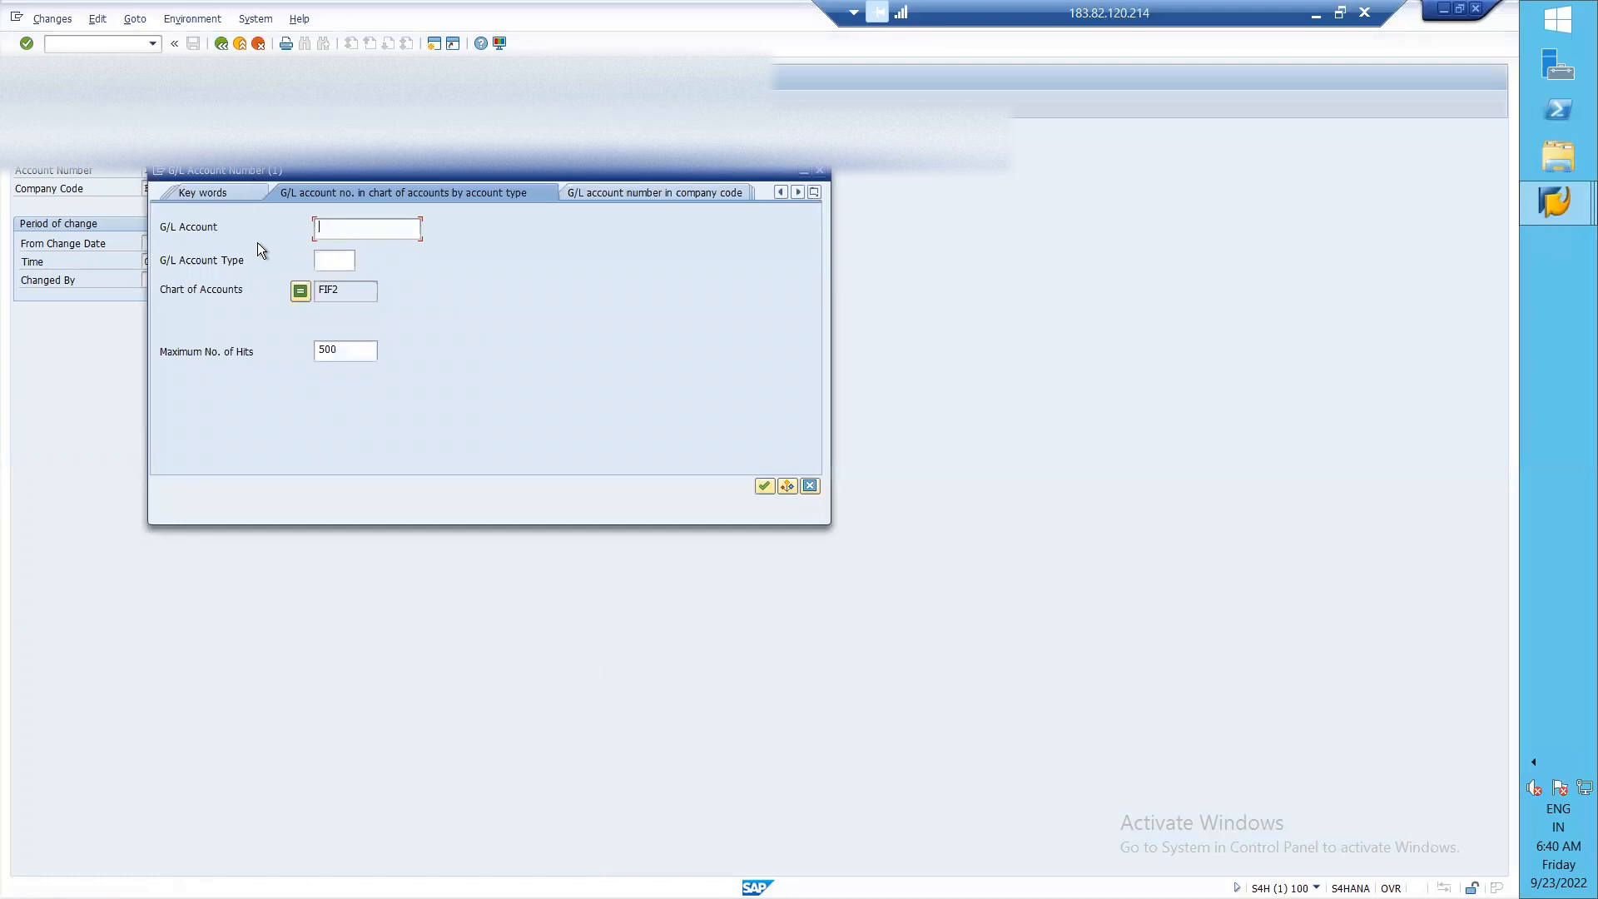
key("Return")
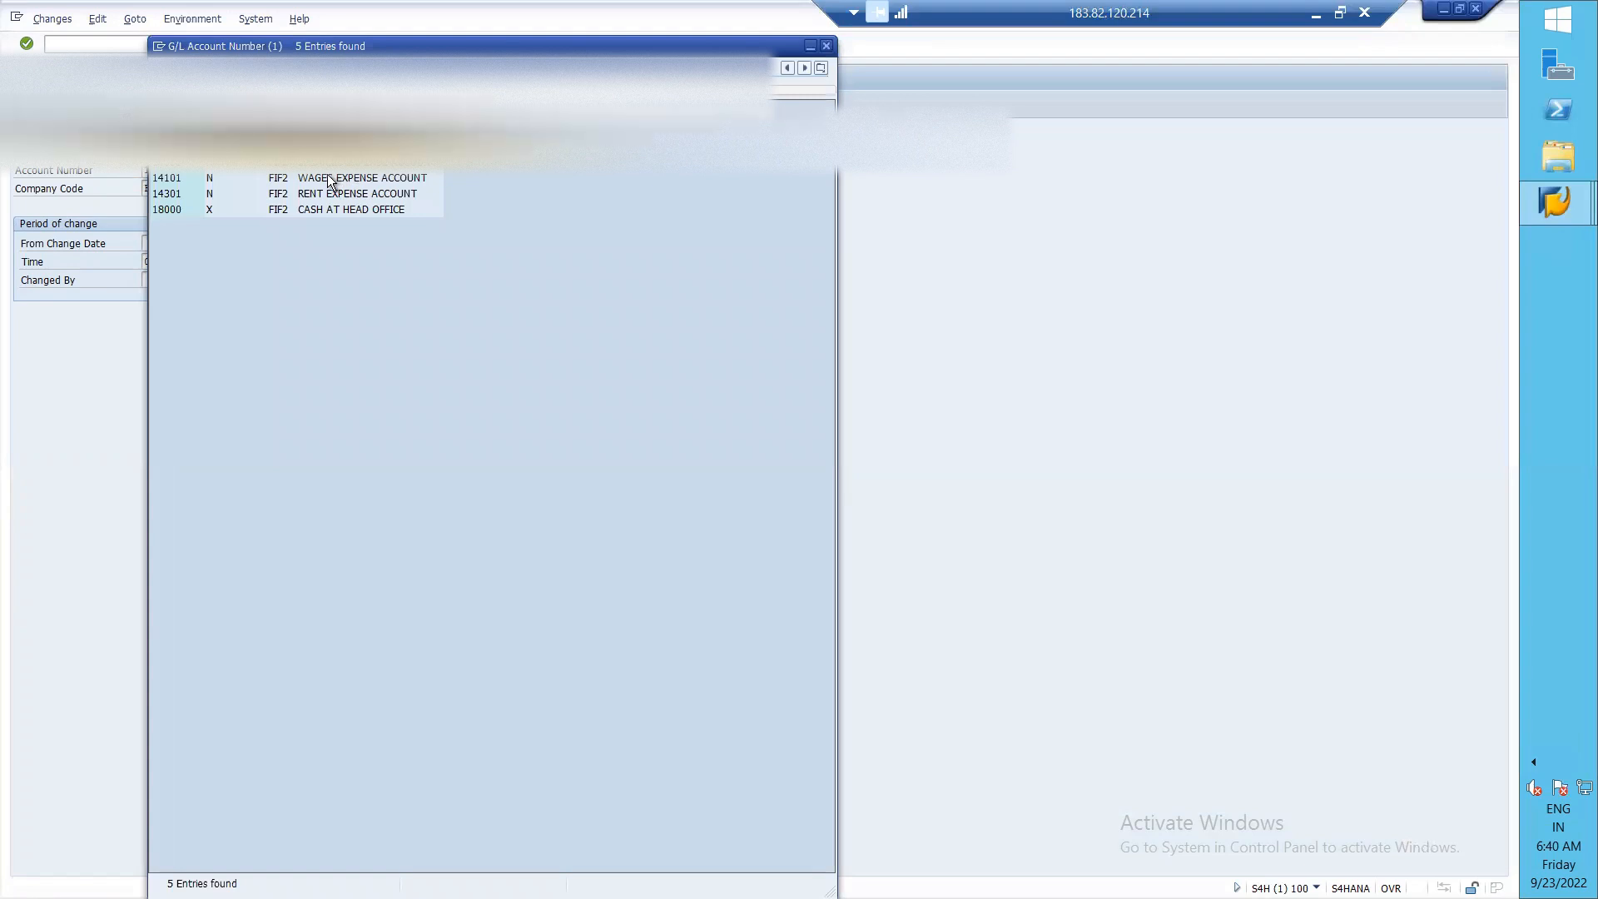
double_click(330, 177)
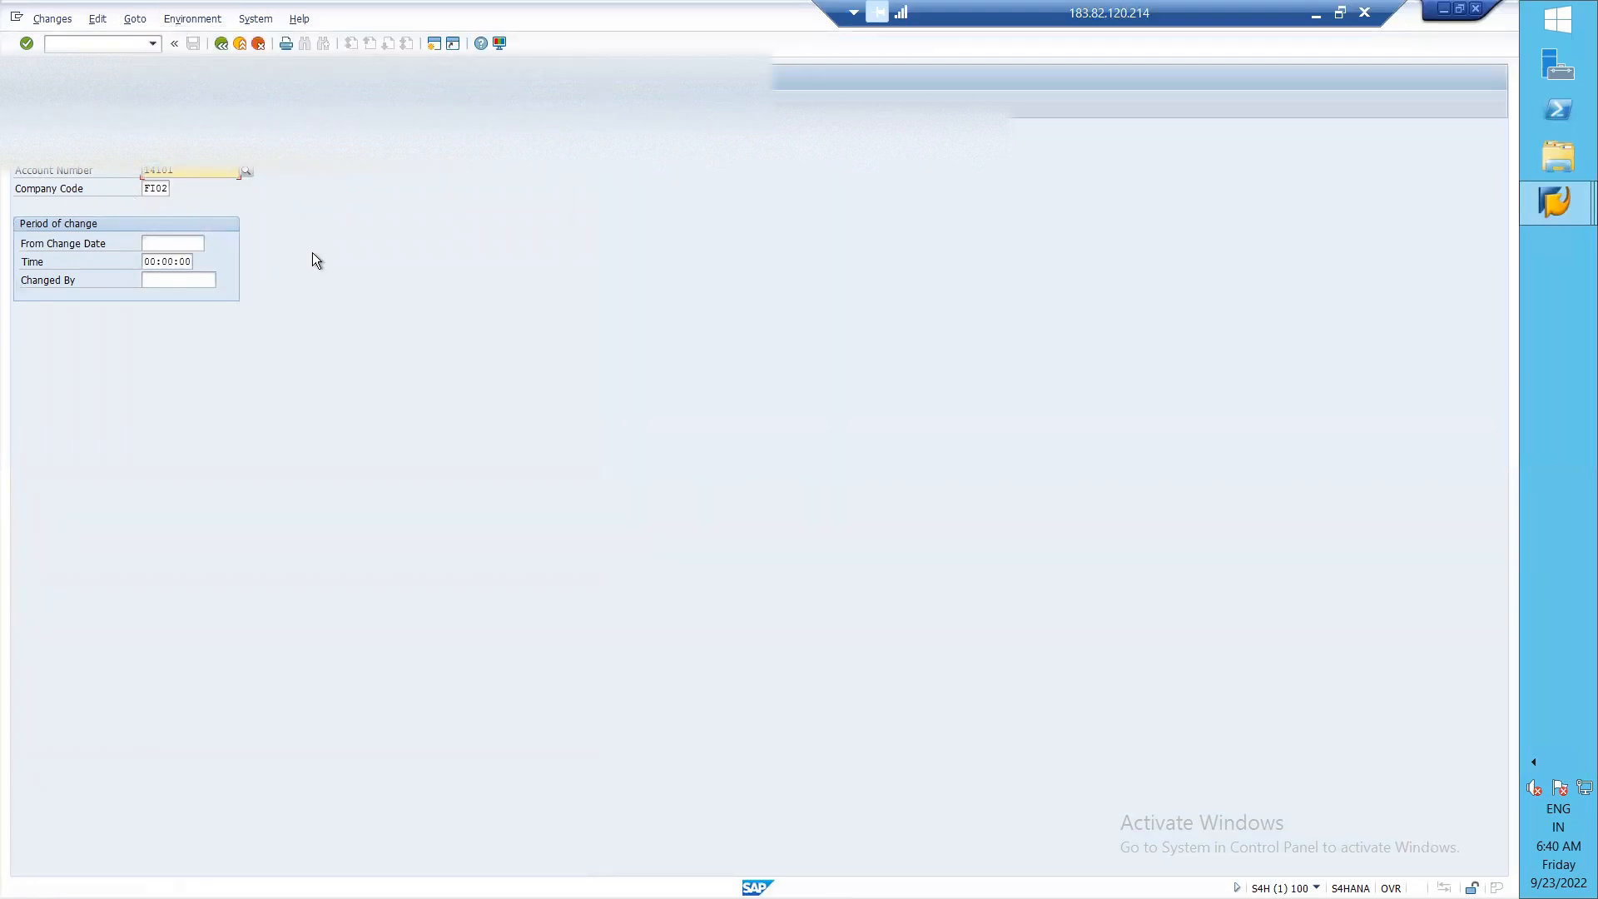
key("F3")
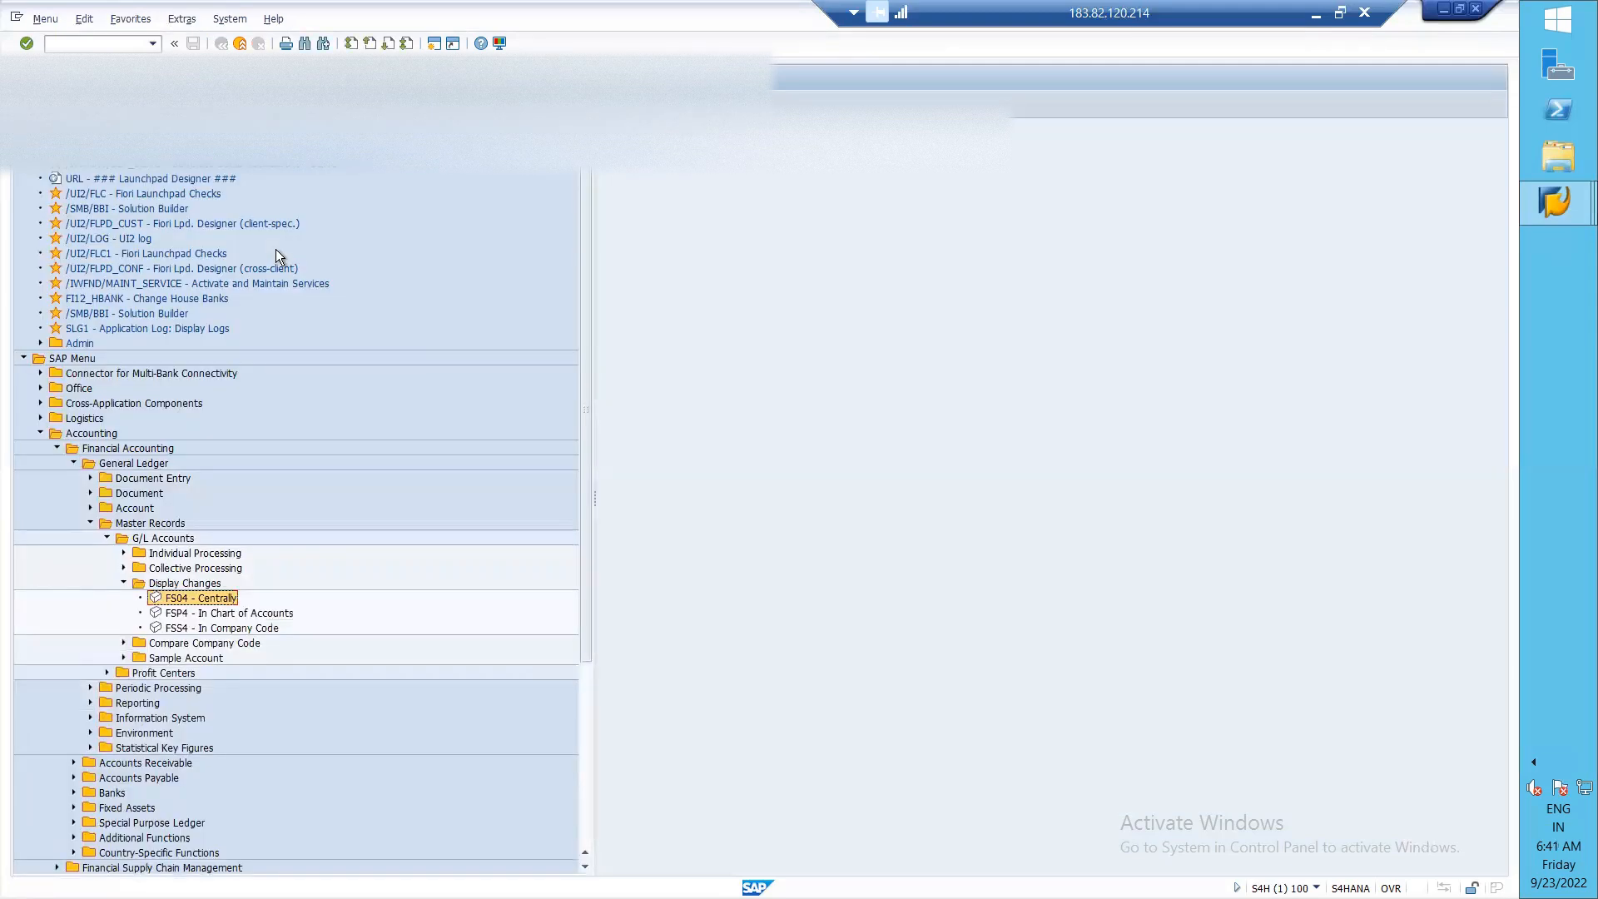
left_click(90, 688)
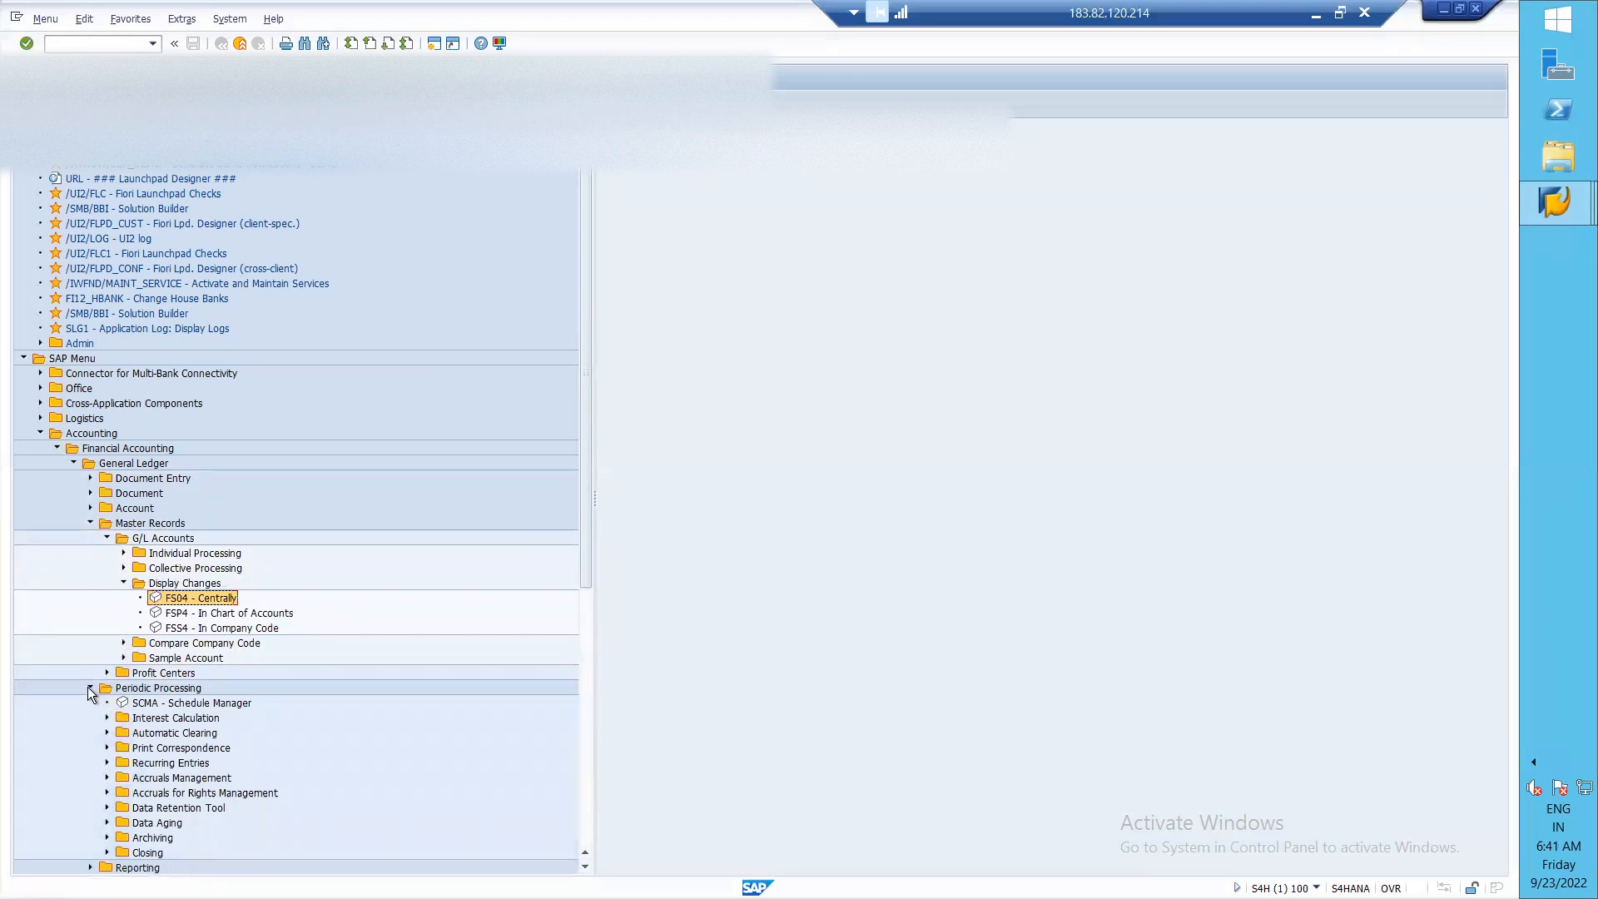
left_click(90, 688)
left_click(91, 703)
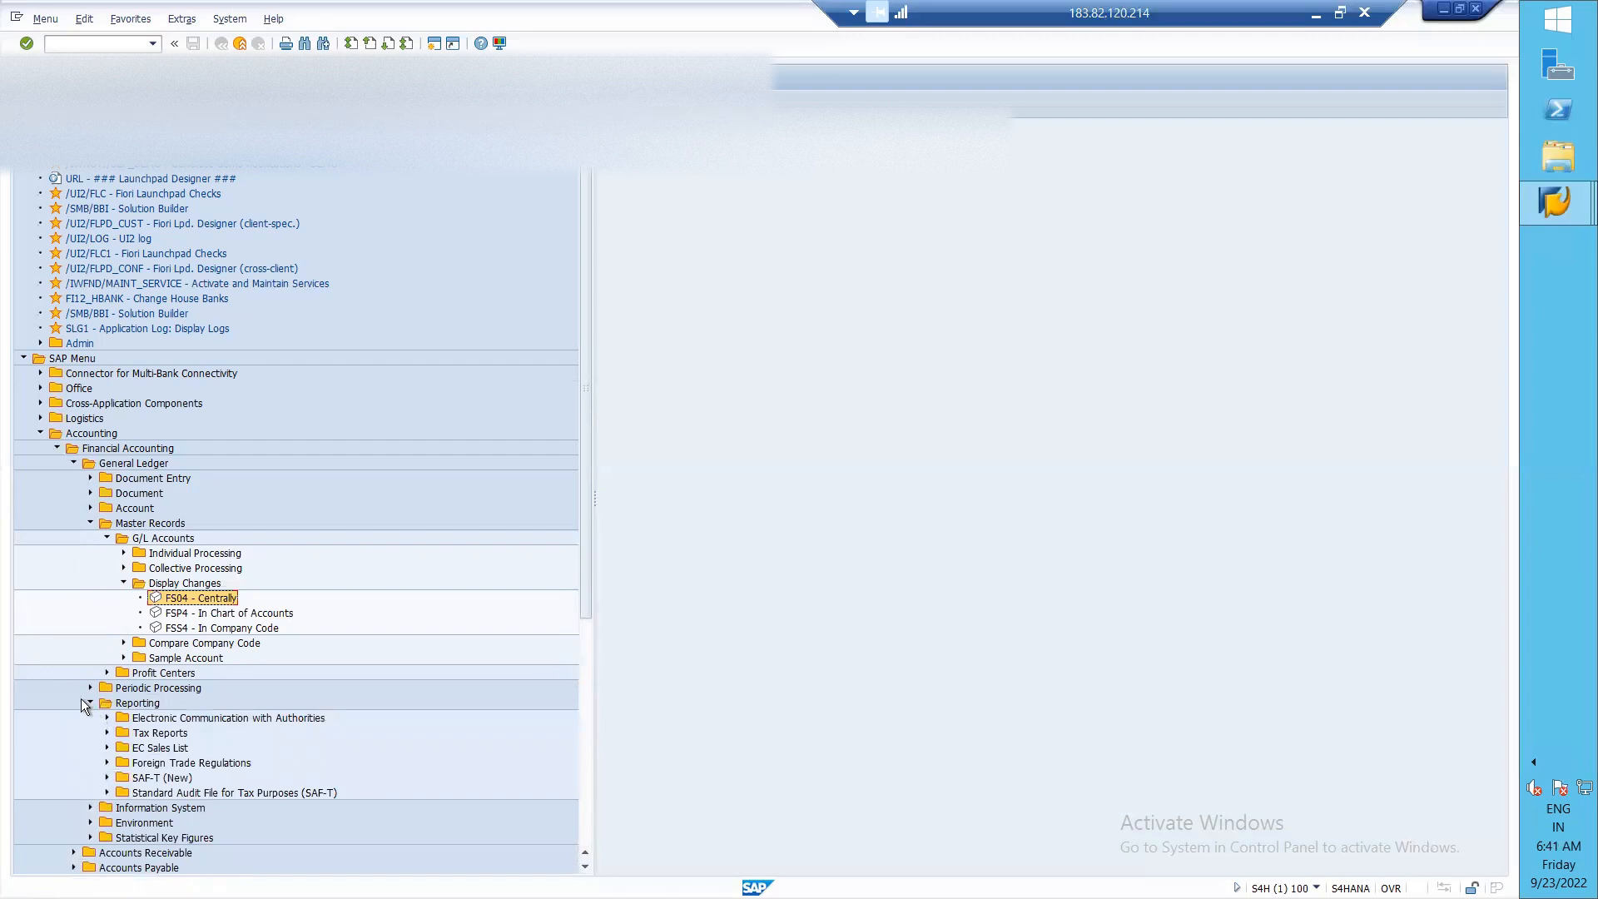
left_click(90, 703)
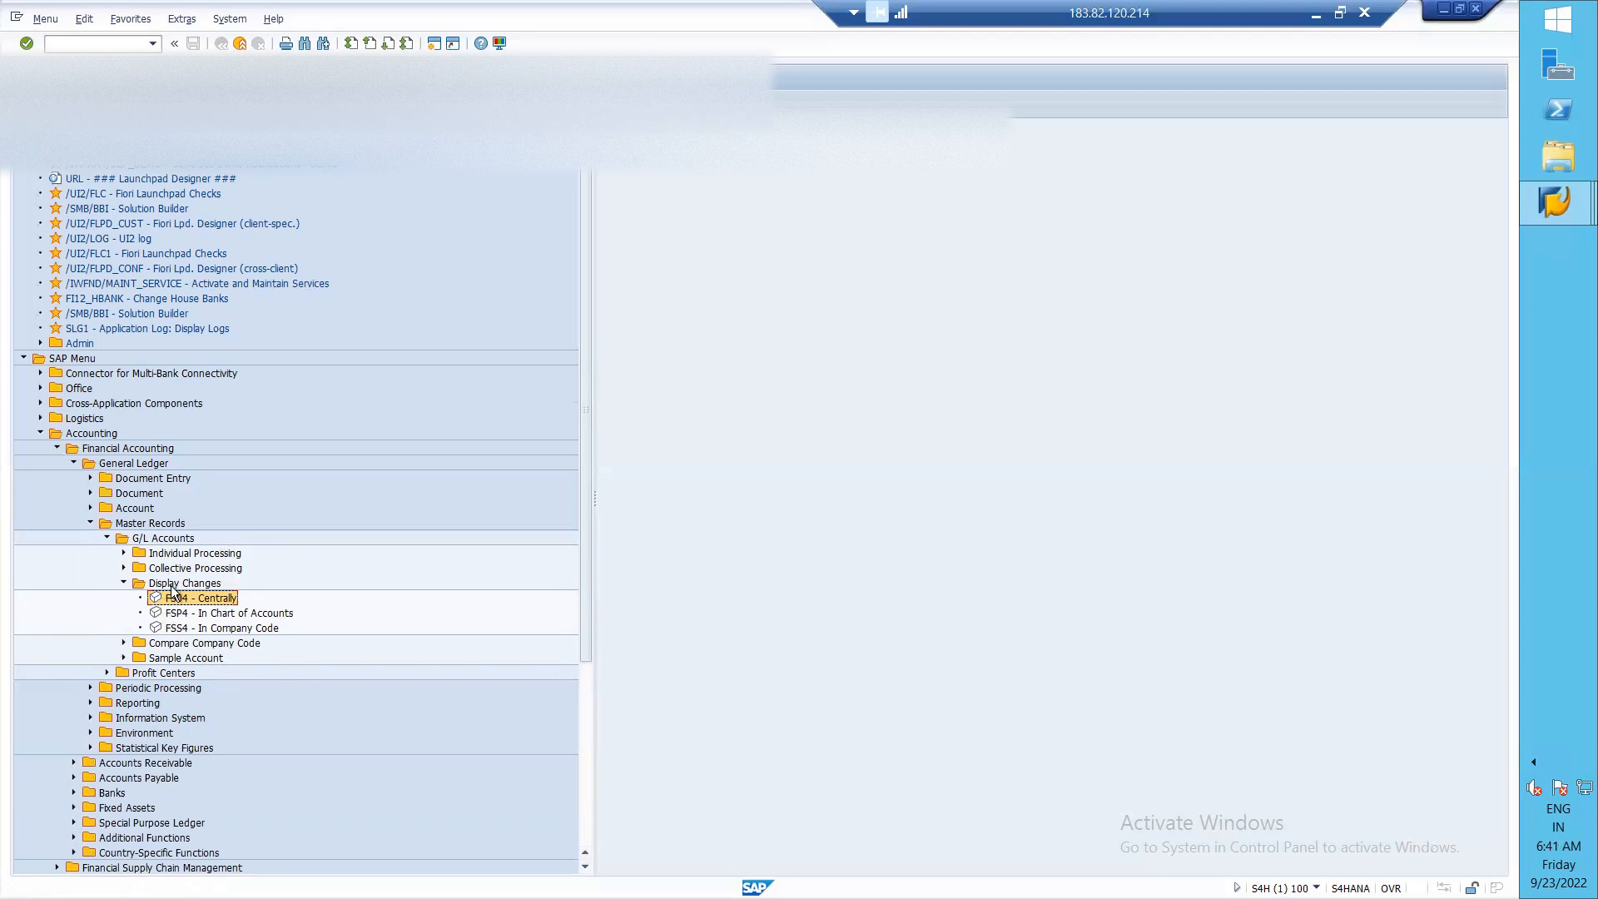
- Open transaction FS00, display rent account 14301 in the ADMINISTRATION COST group, and switch it to change mode
left_click(88, 44)
type("FS00")
key("Return")
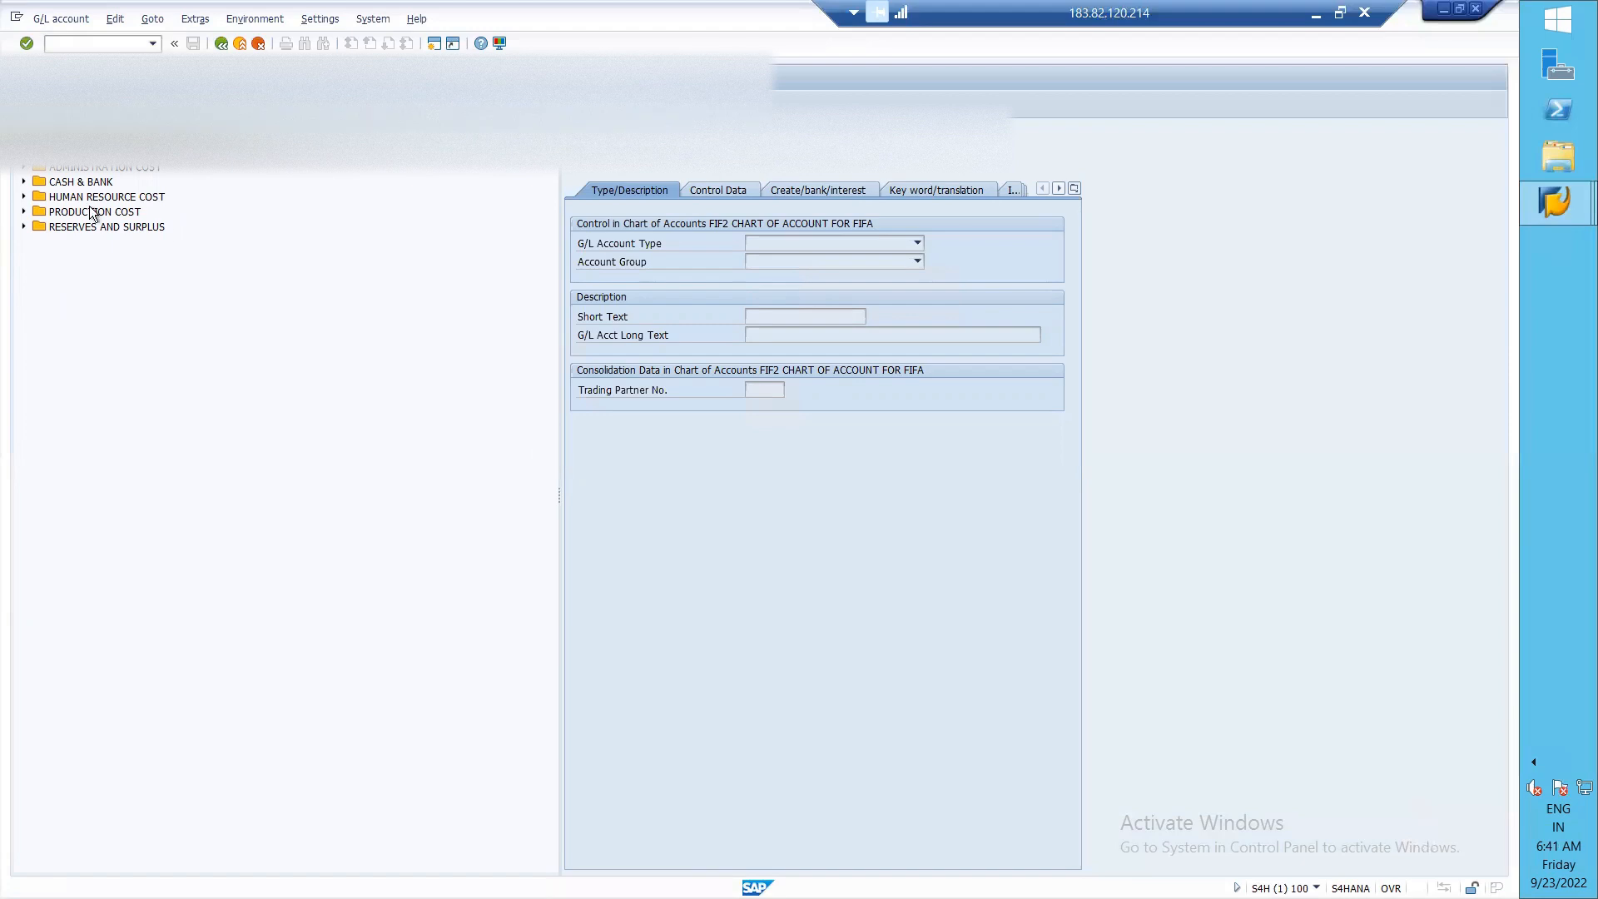
left_click(24, 169)
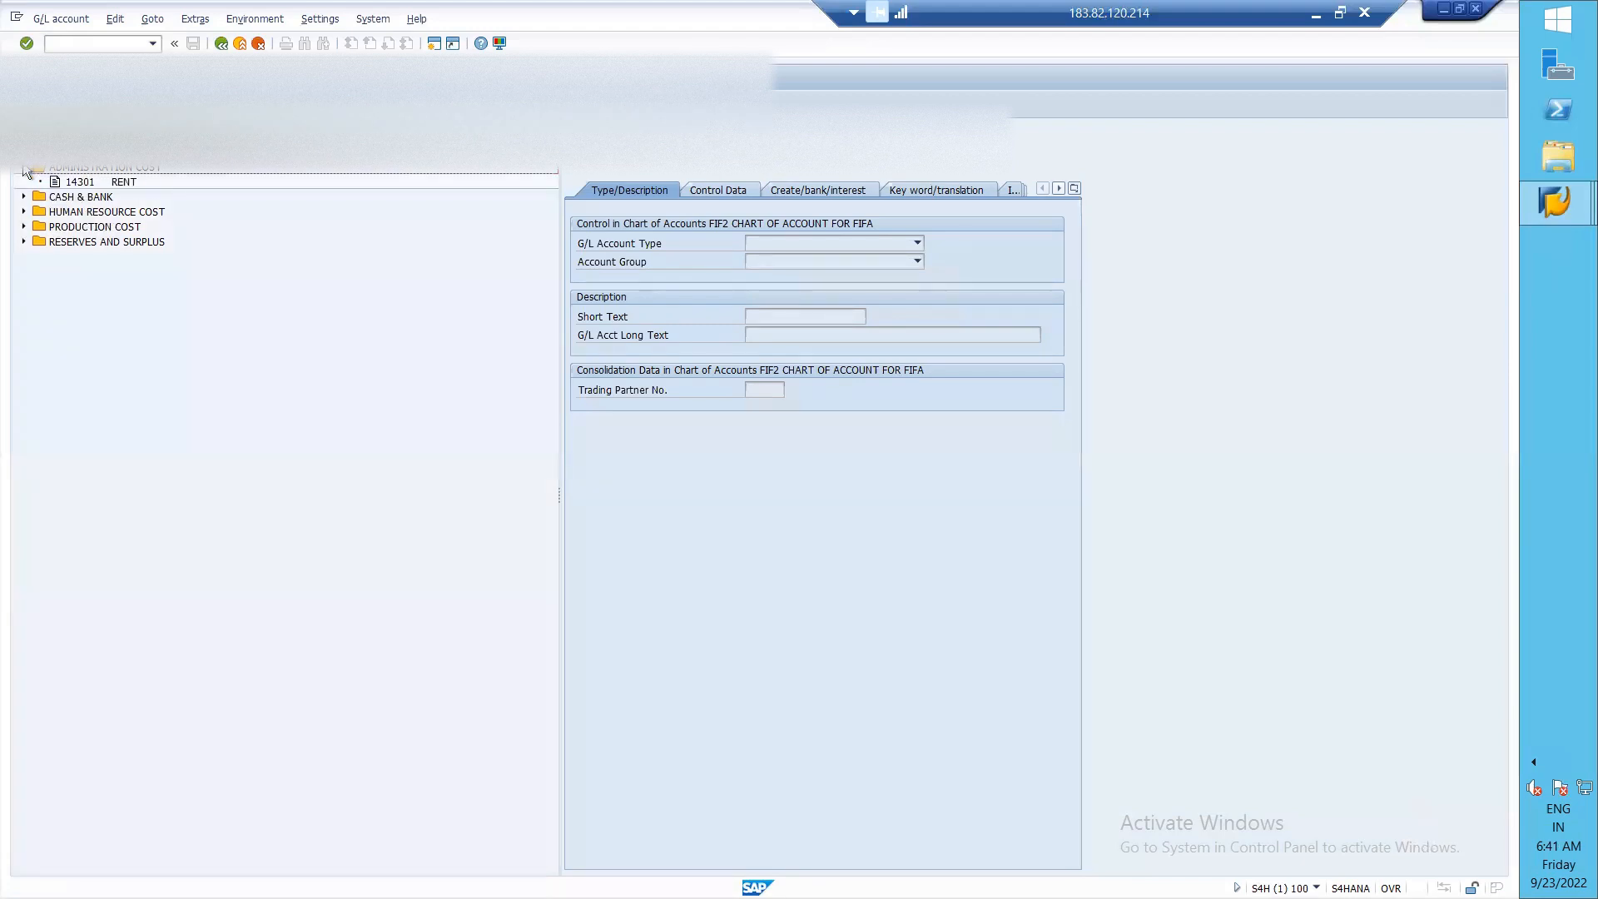
double_click(83, 183)
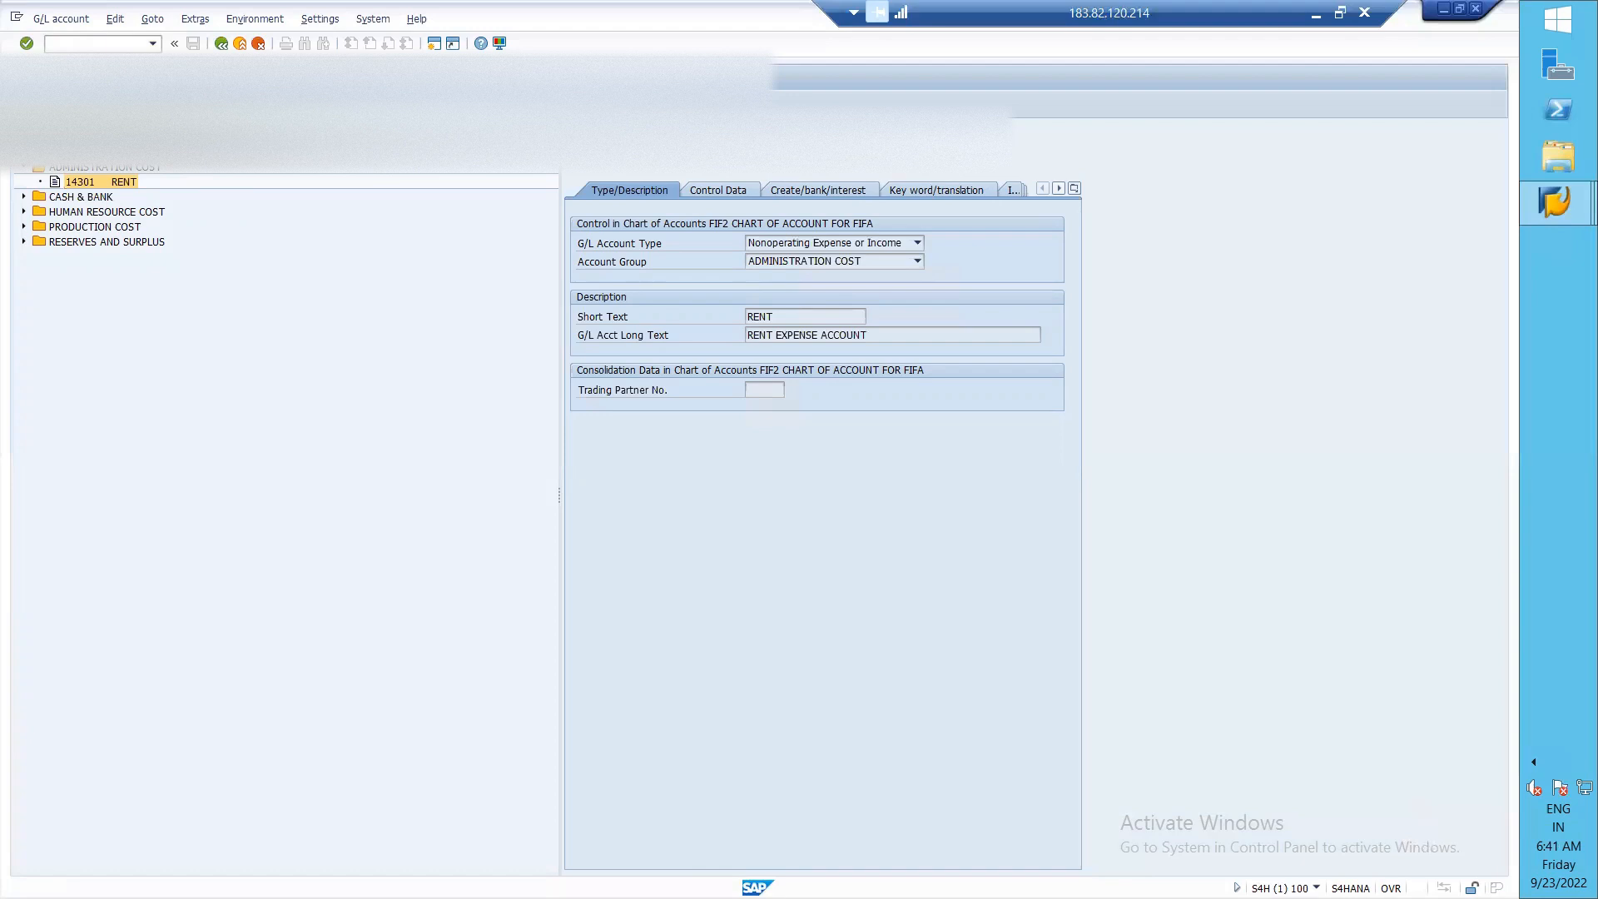
left_click(93, 143)
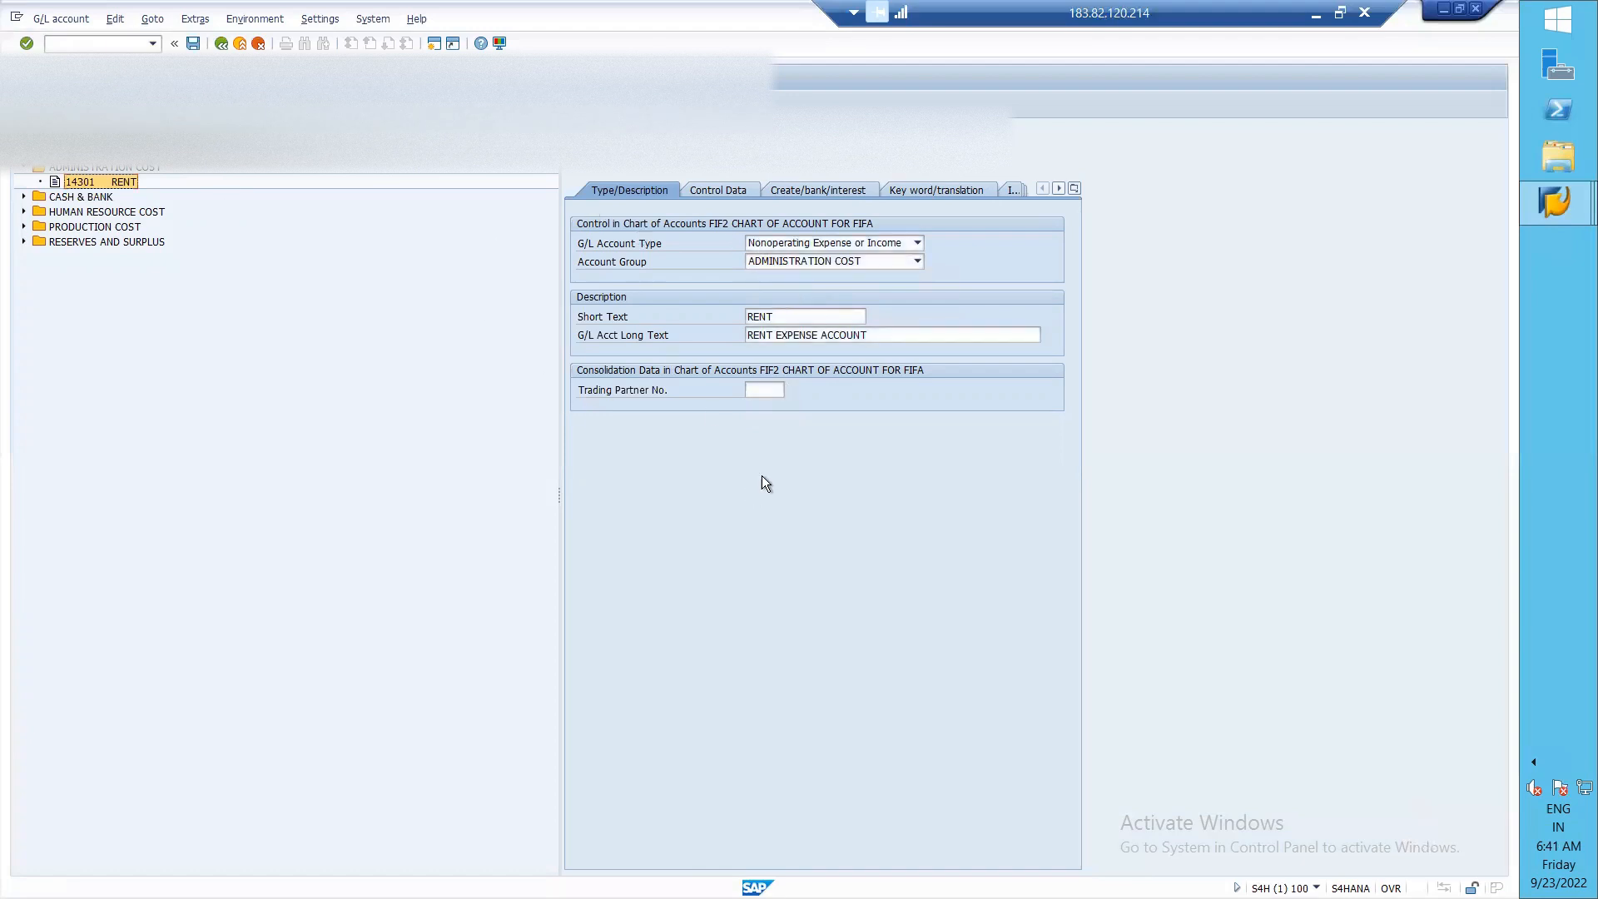
- Review the rent account's control data and its create/bank/interest settings, and save the account
left_click(702, 190)
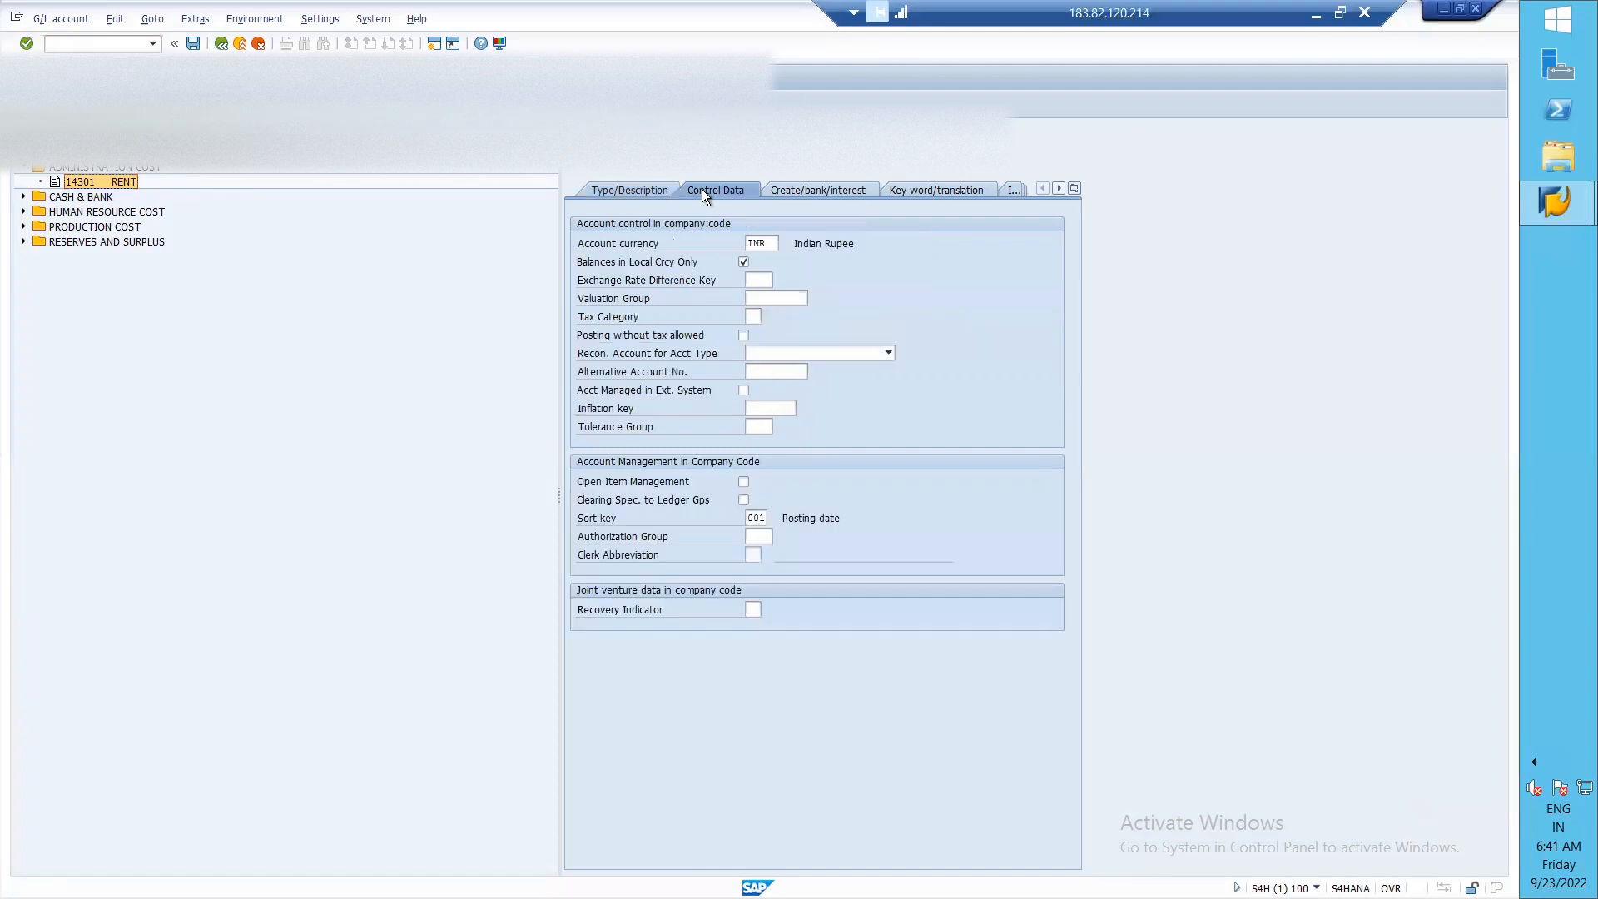
left_click(796, 190)
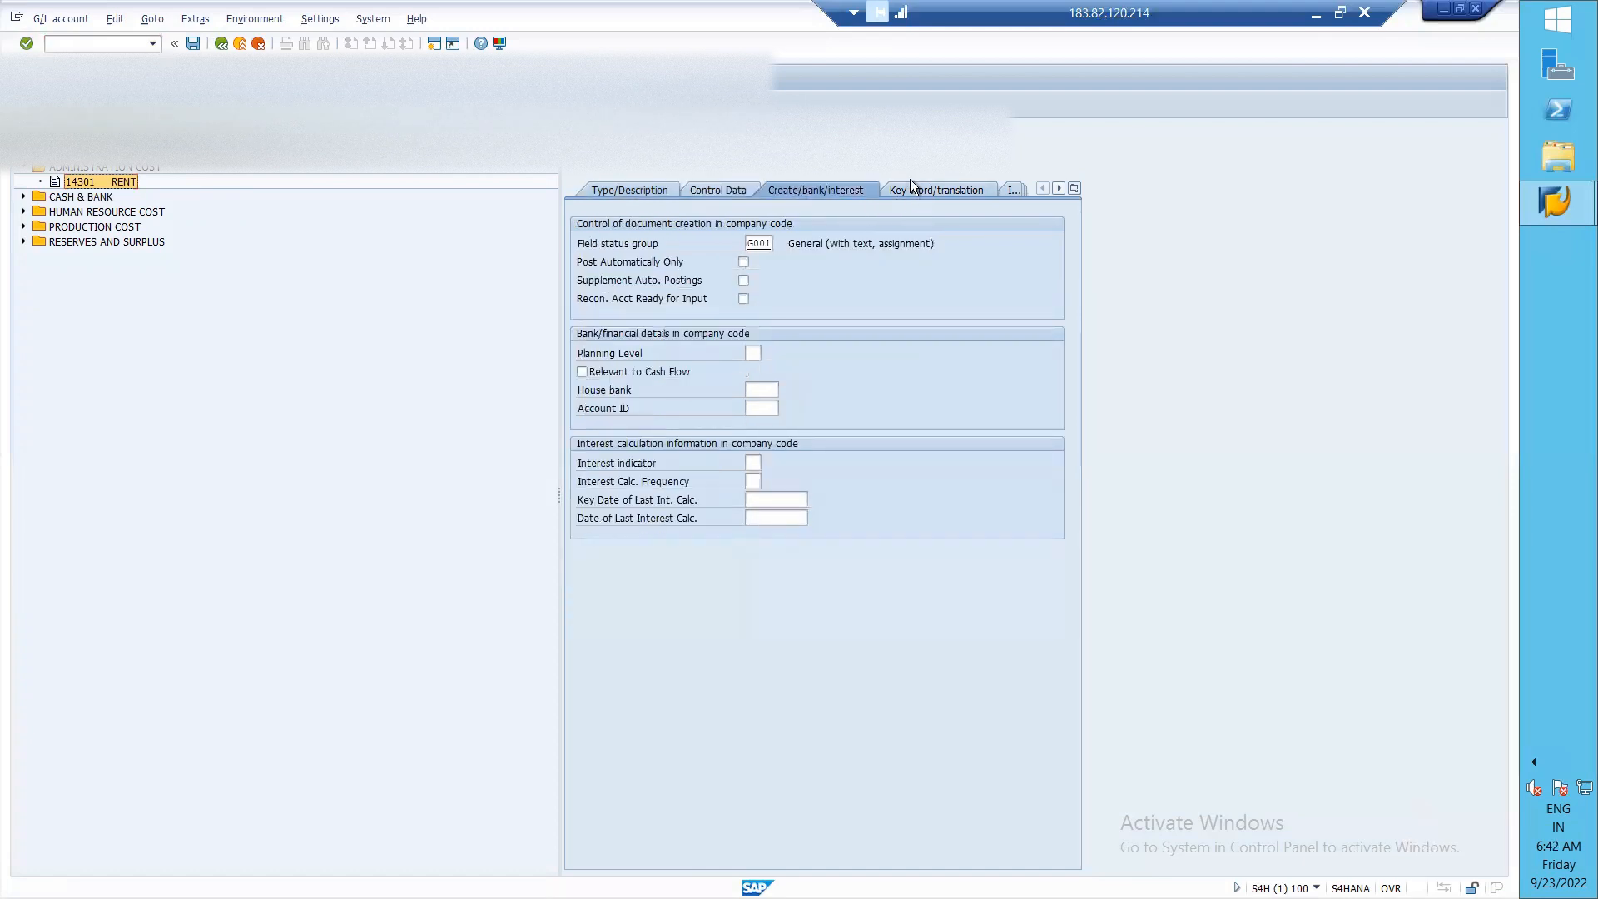
left_click(193, 43)
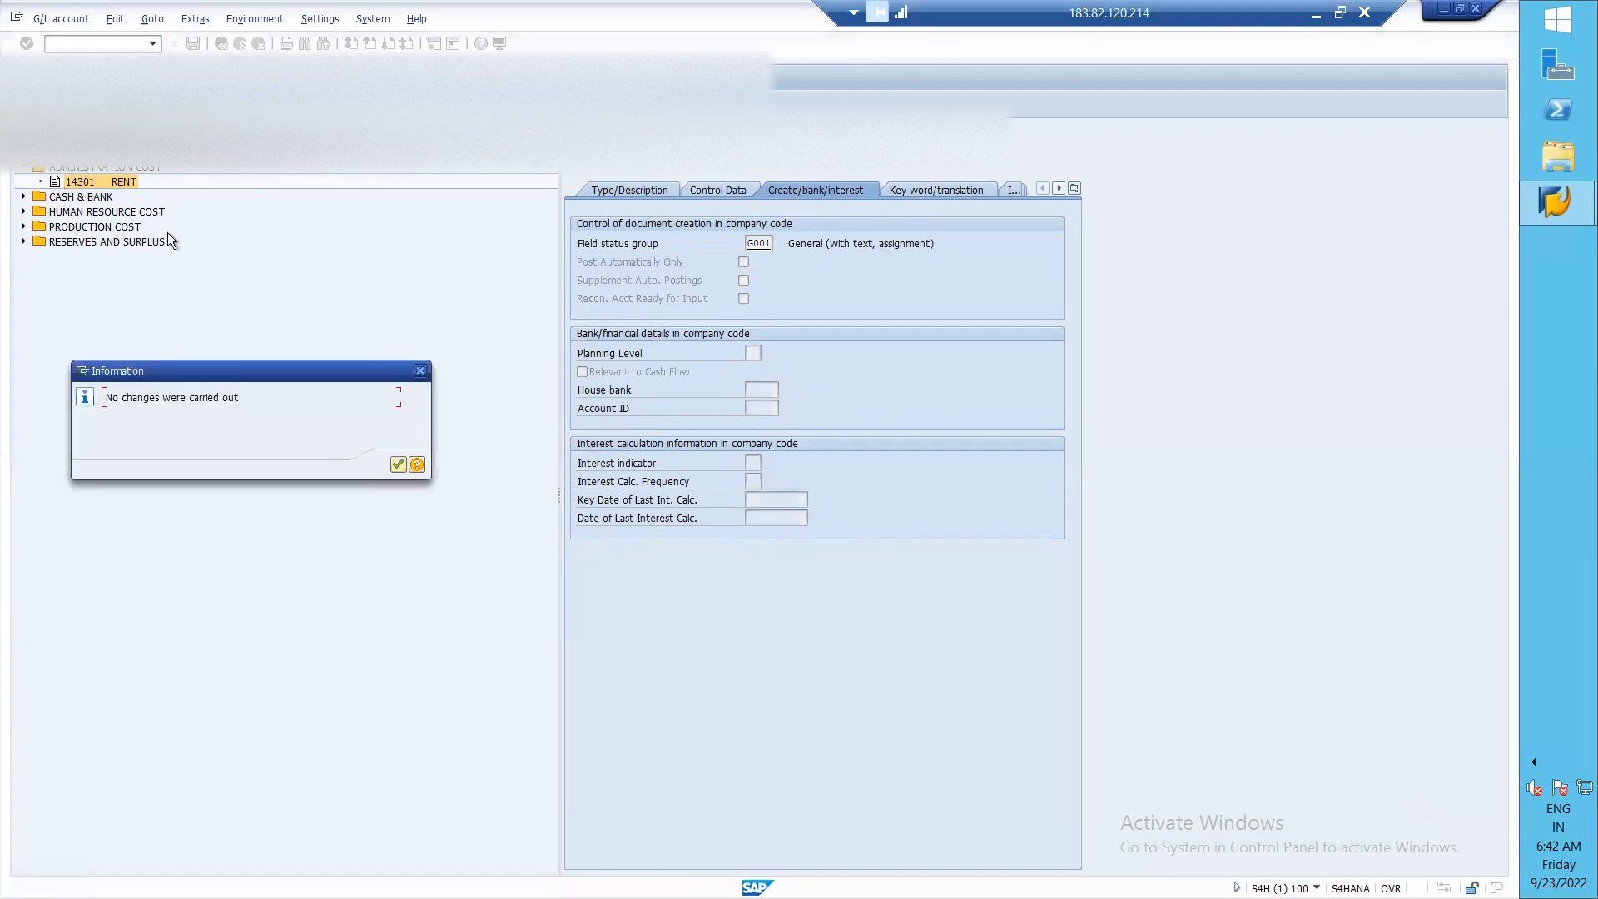
left_click(398, 463)
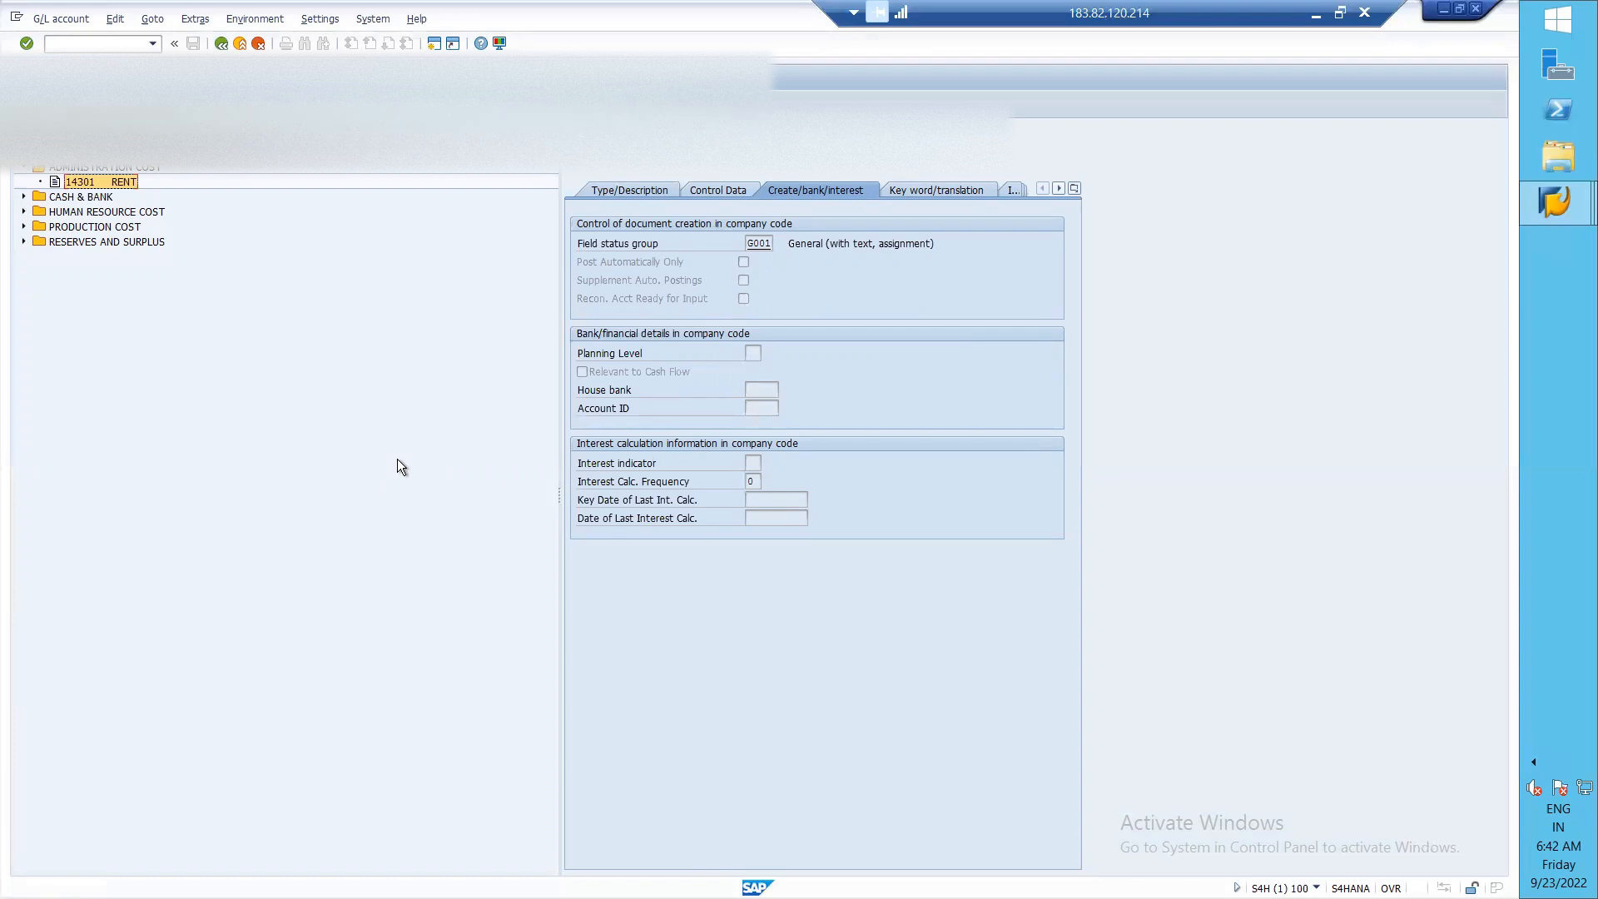
- Open the SAP Reference IMG through transaction SPRO in a new session
left_click(433, 44)
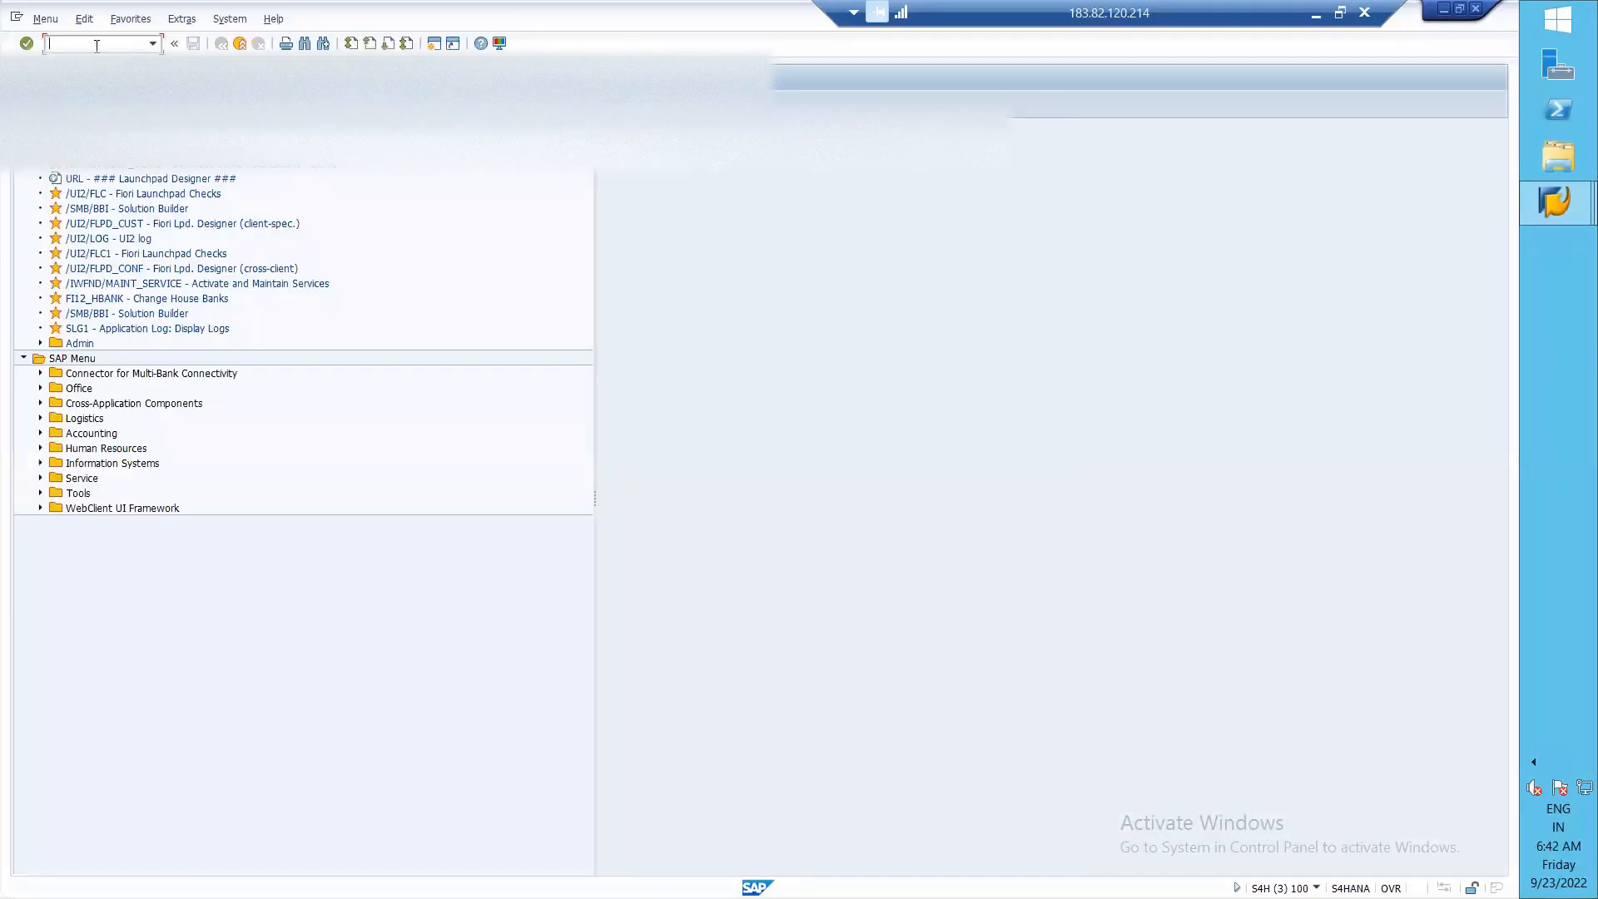
type("SPRO")
key("Return")
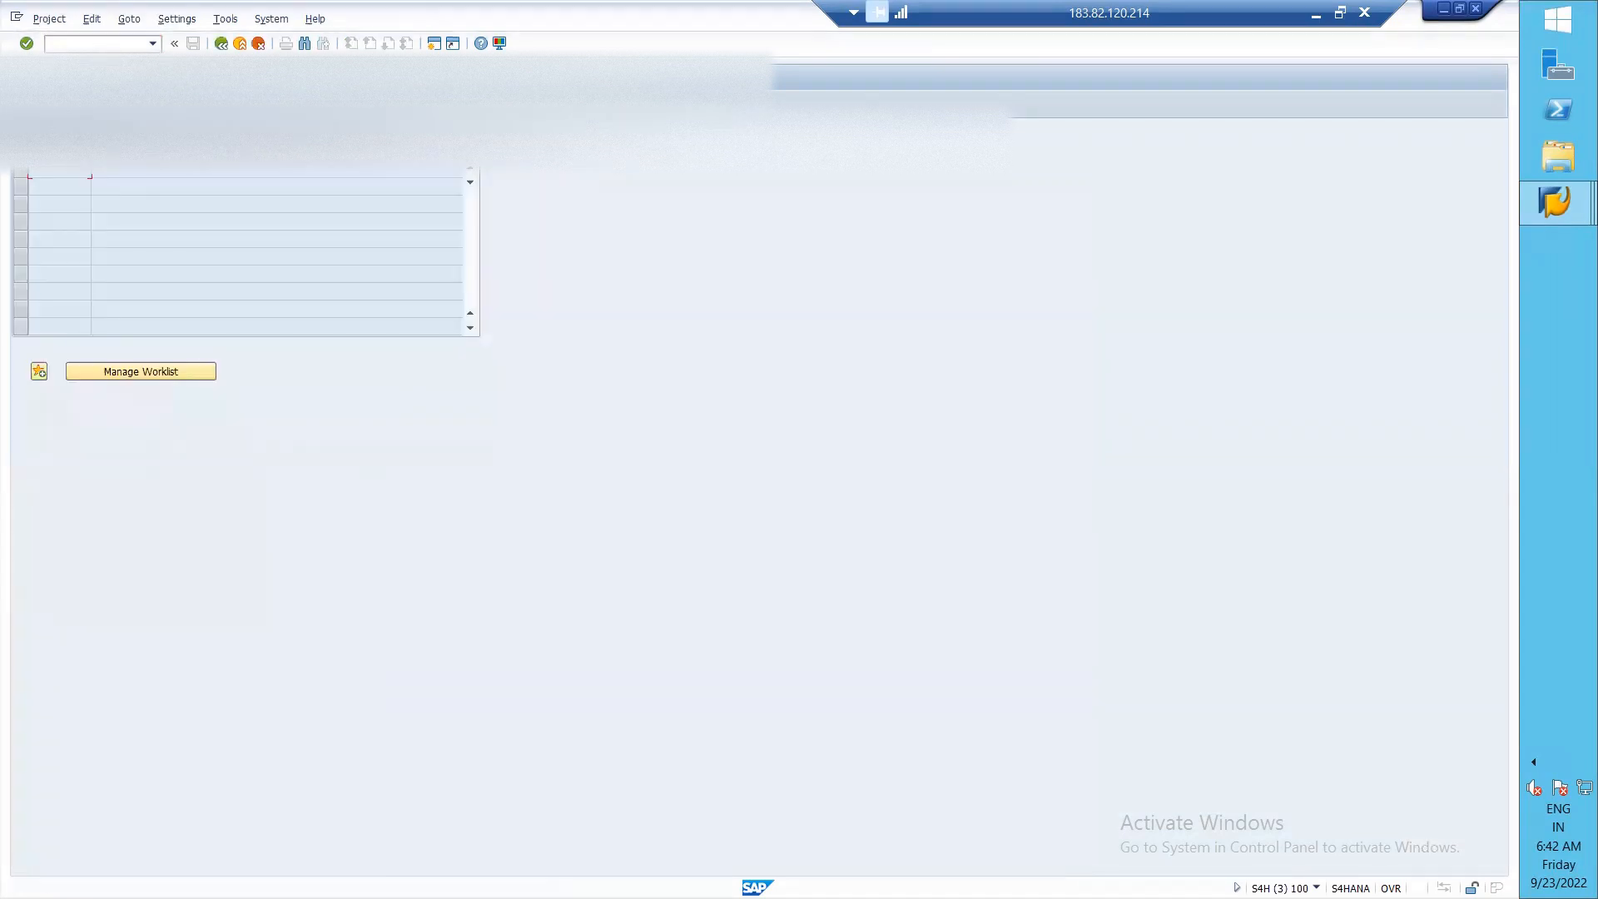
key("F5")
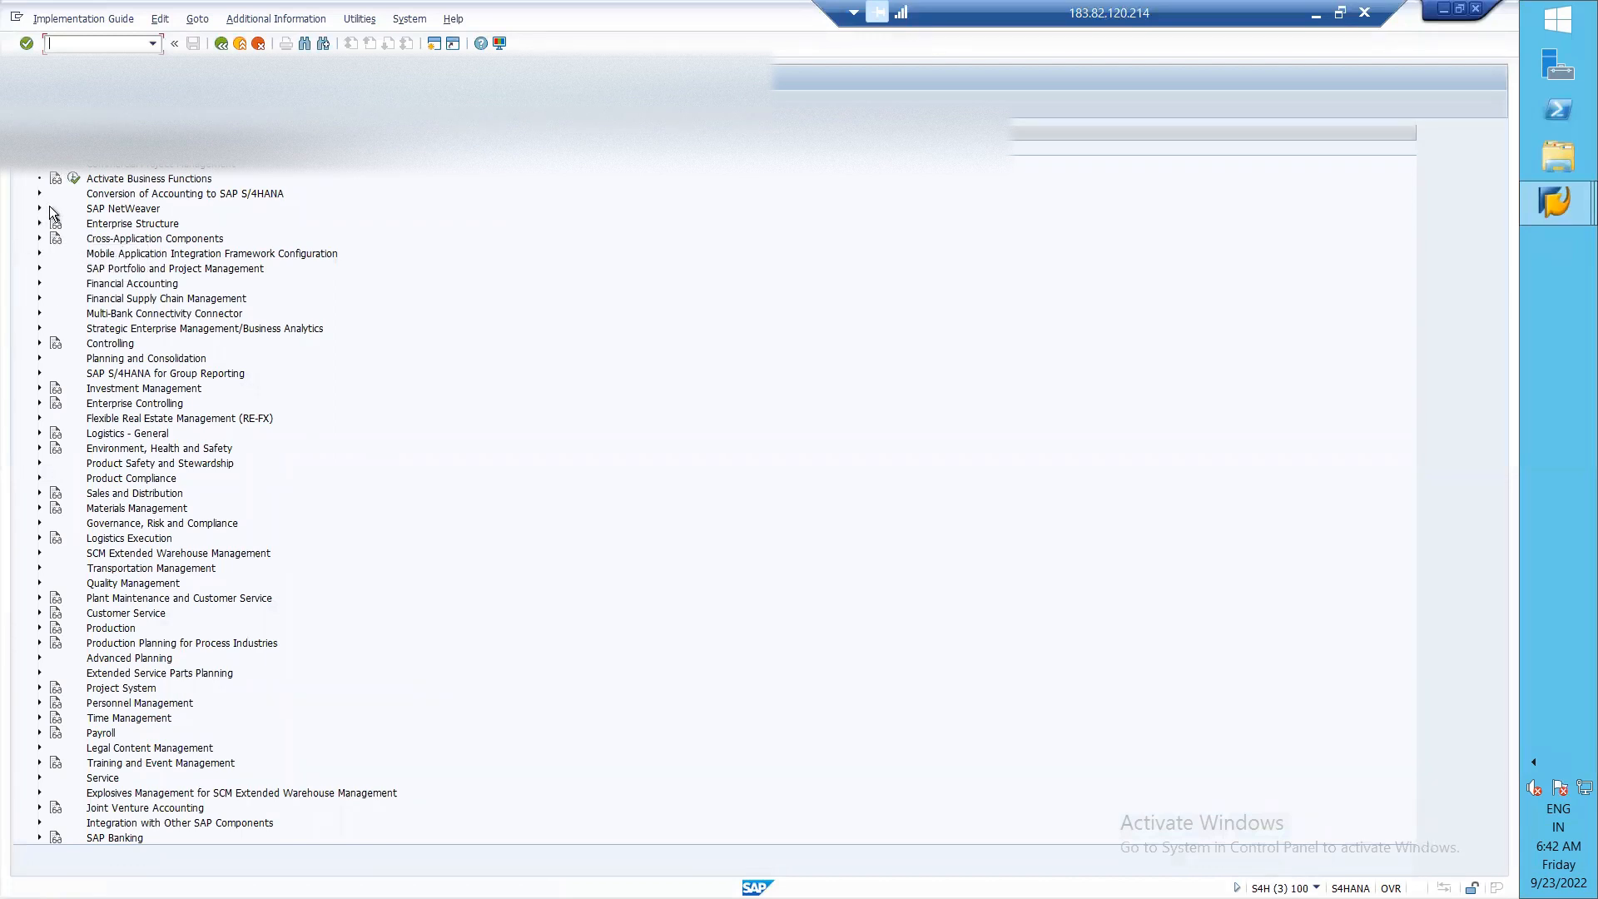
- Open Classify G/L Accounts for Document Splitting under General Ledger Accounting's Business Transactions and start adding new entries
left_click(38, 283)
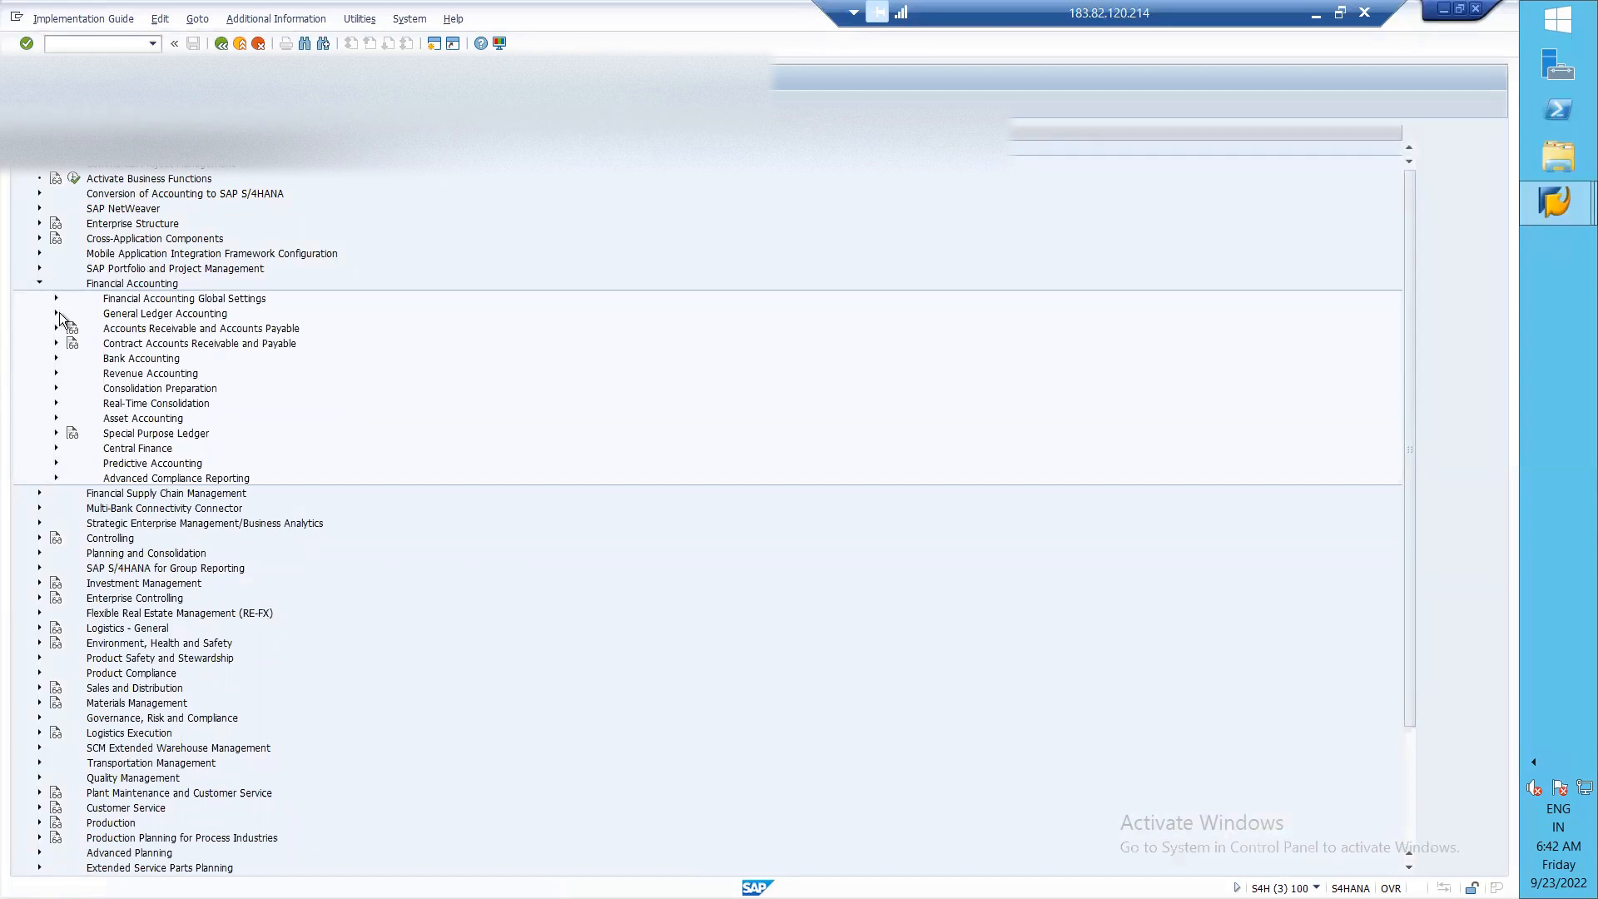
left_click(56, 313)
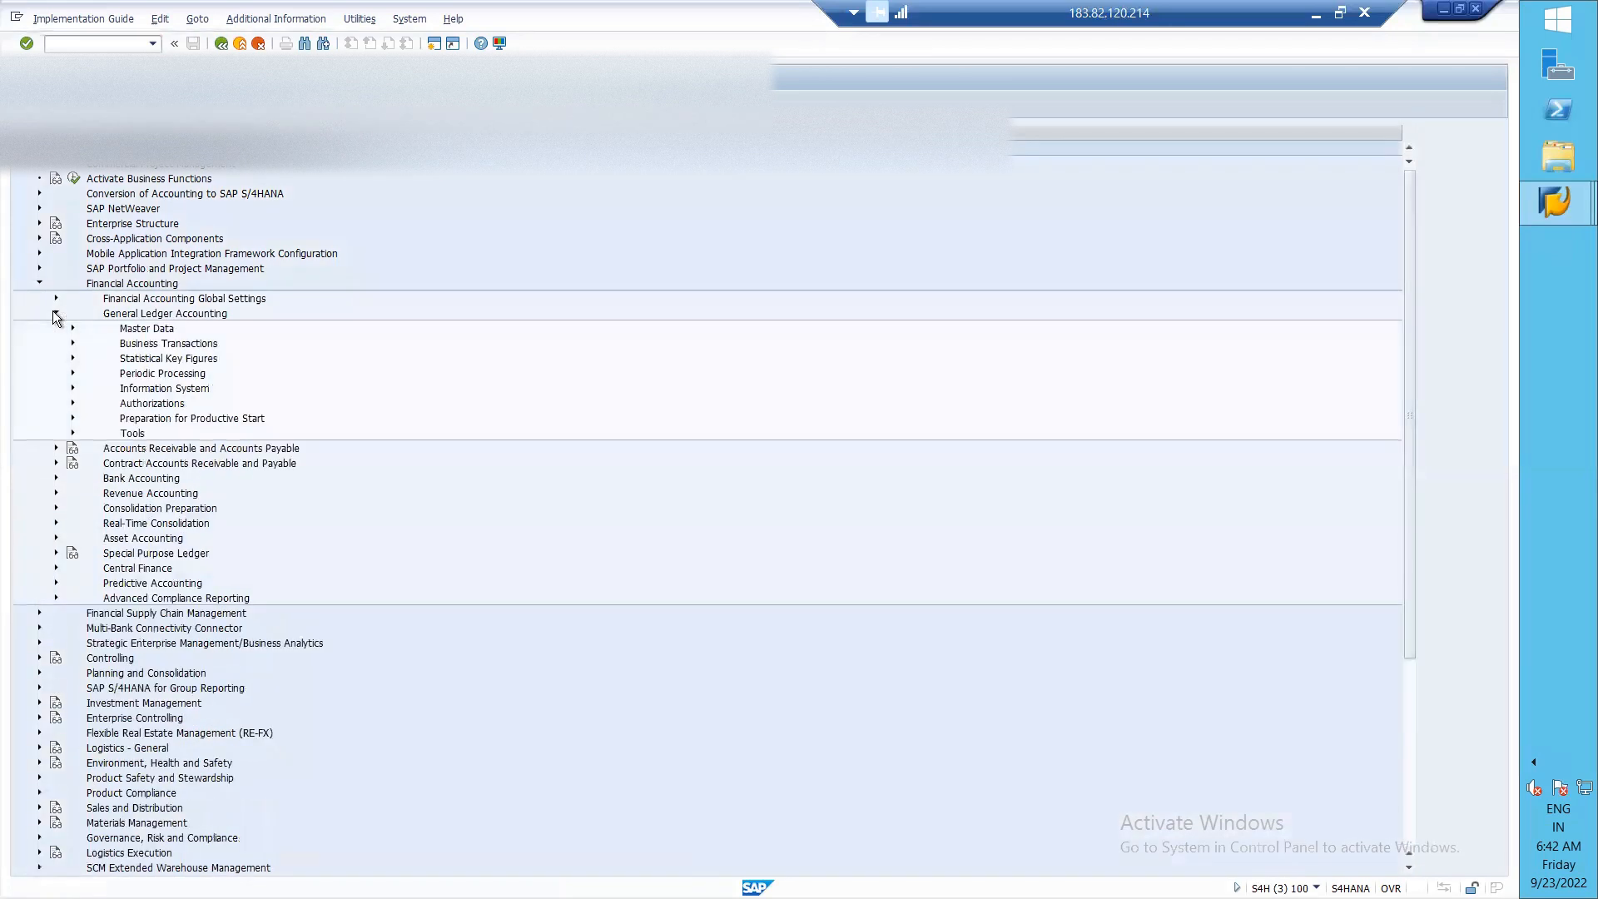
left_click(73, 343)
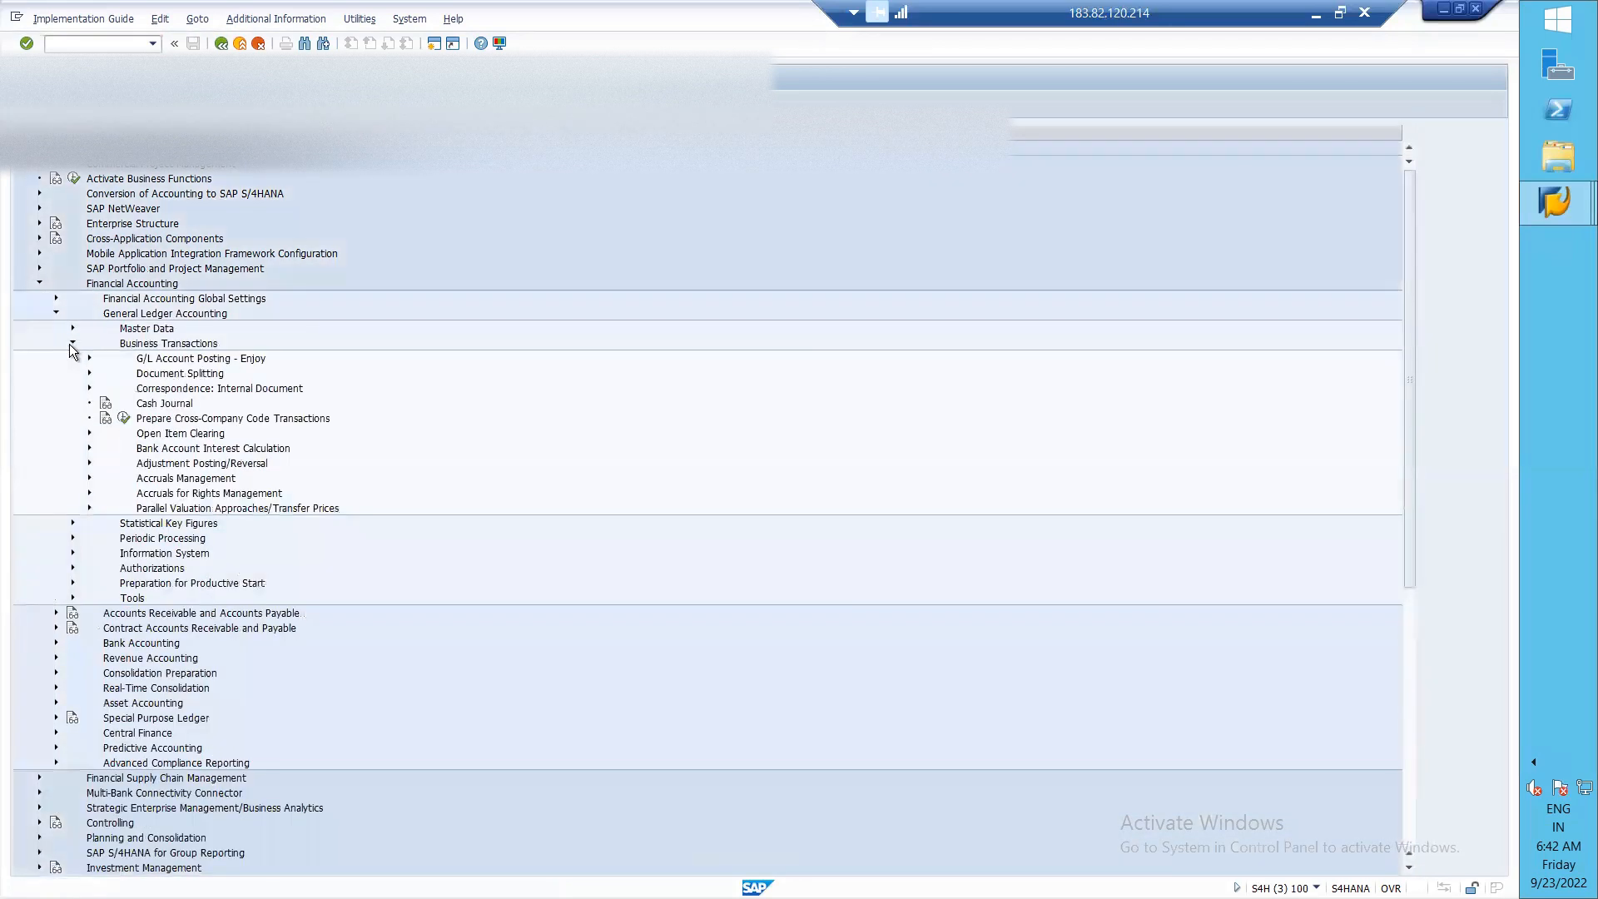
left_click(89, 373)
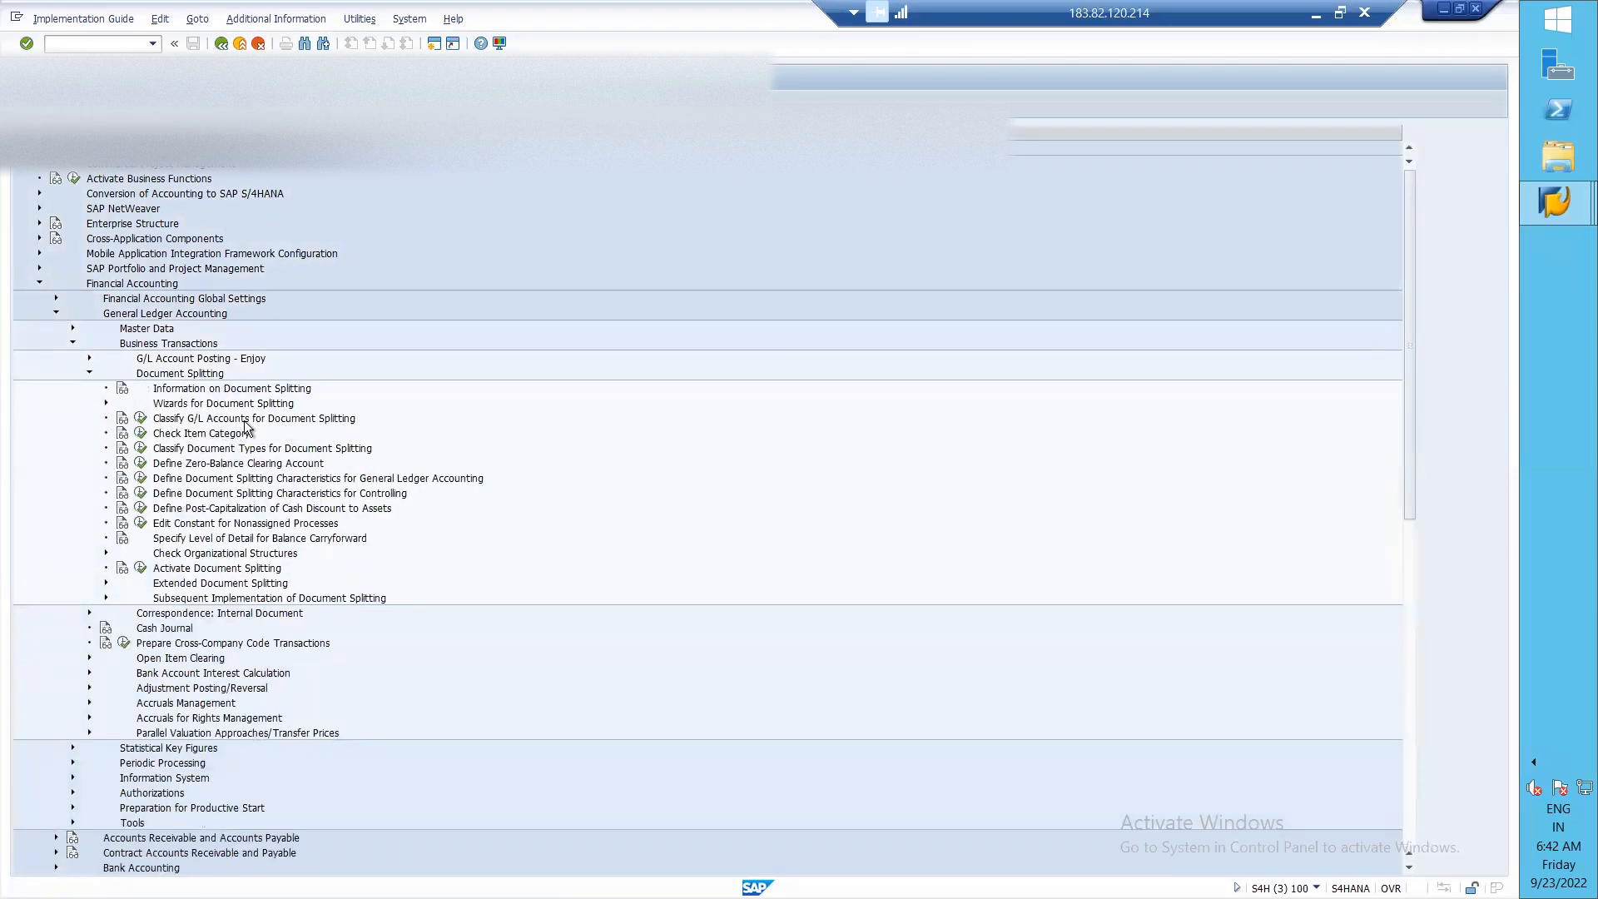
left_click(140, 420)
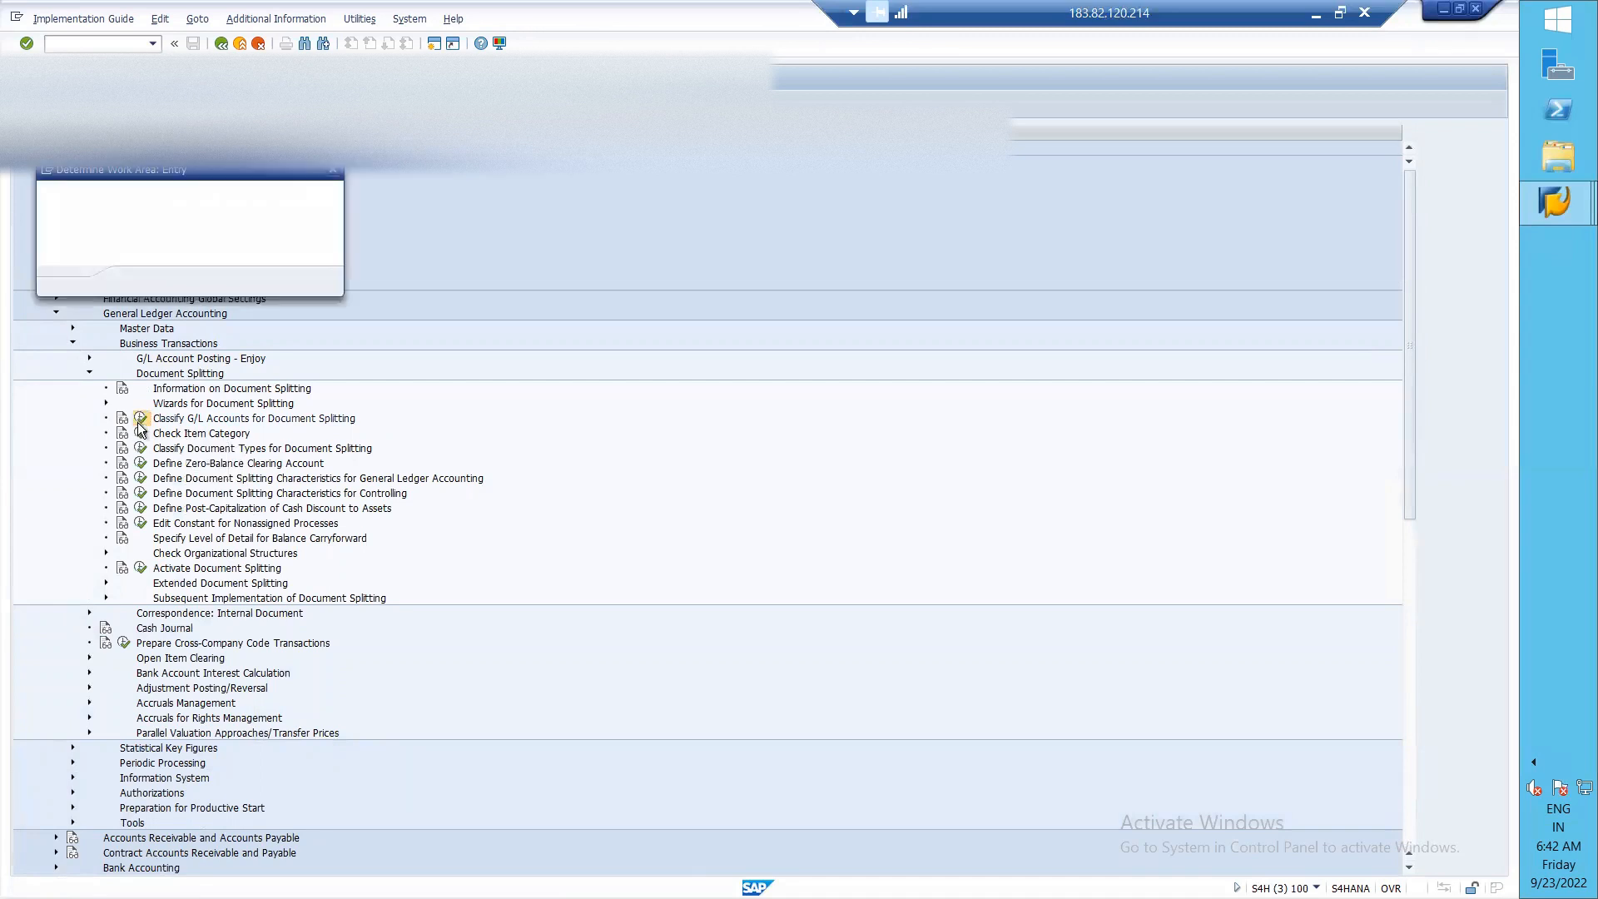
left_click(138, 281)
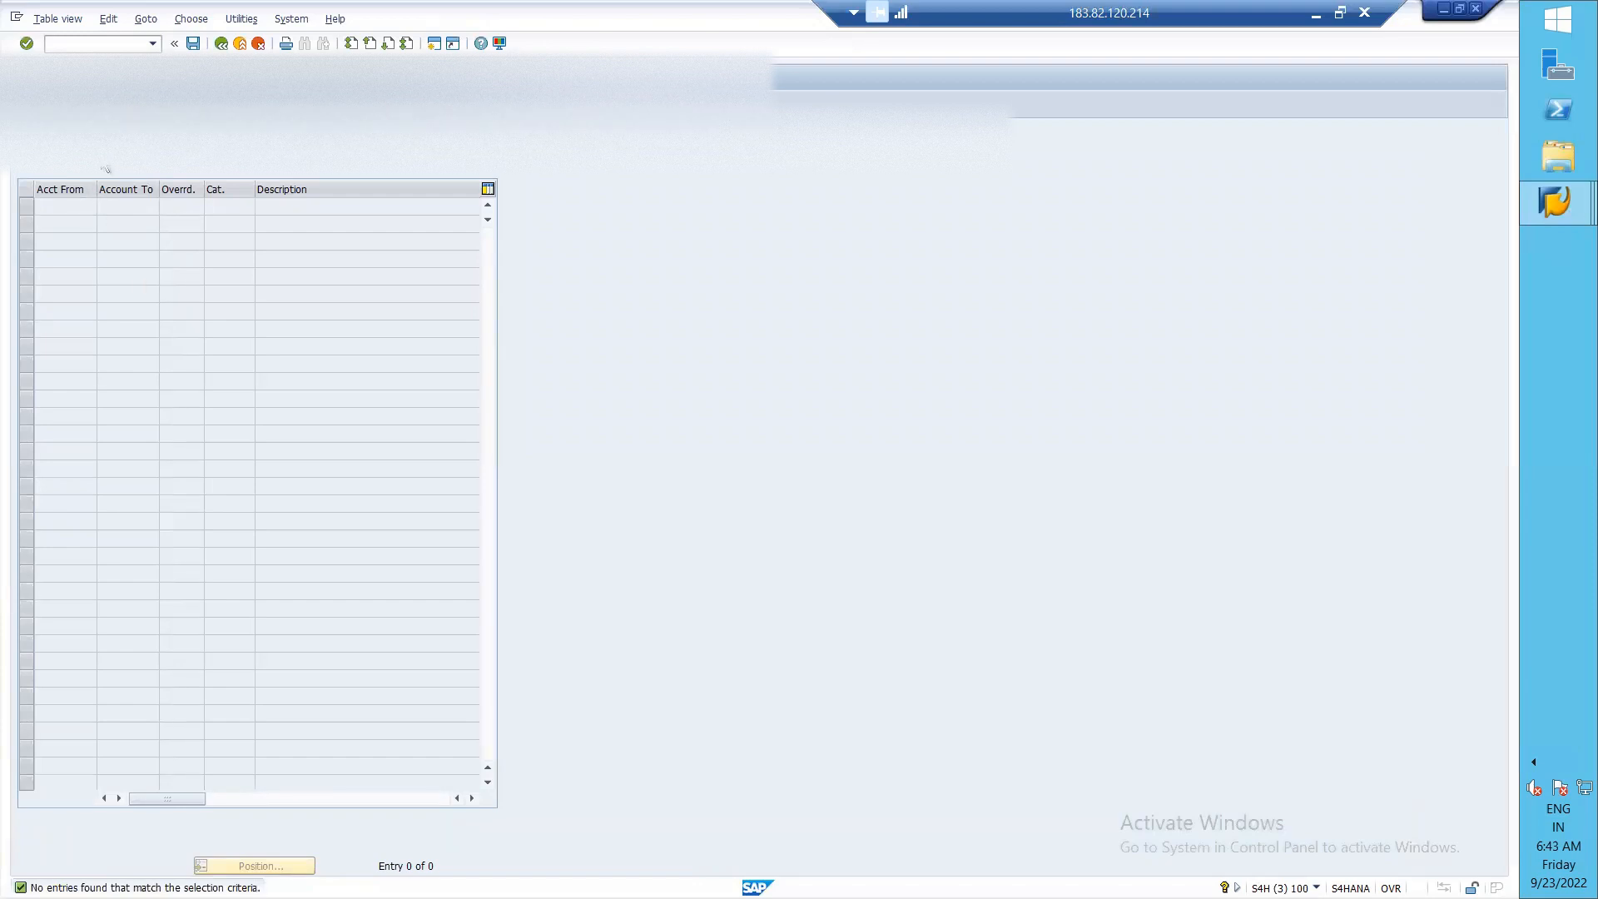
left_click(77, 104)
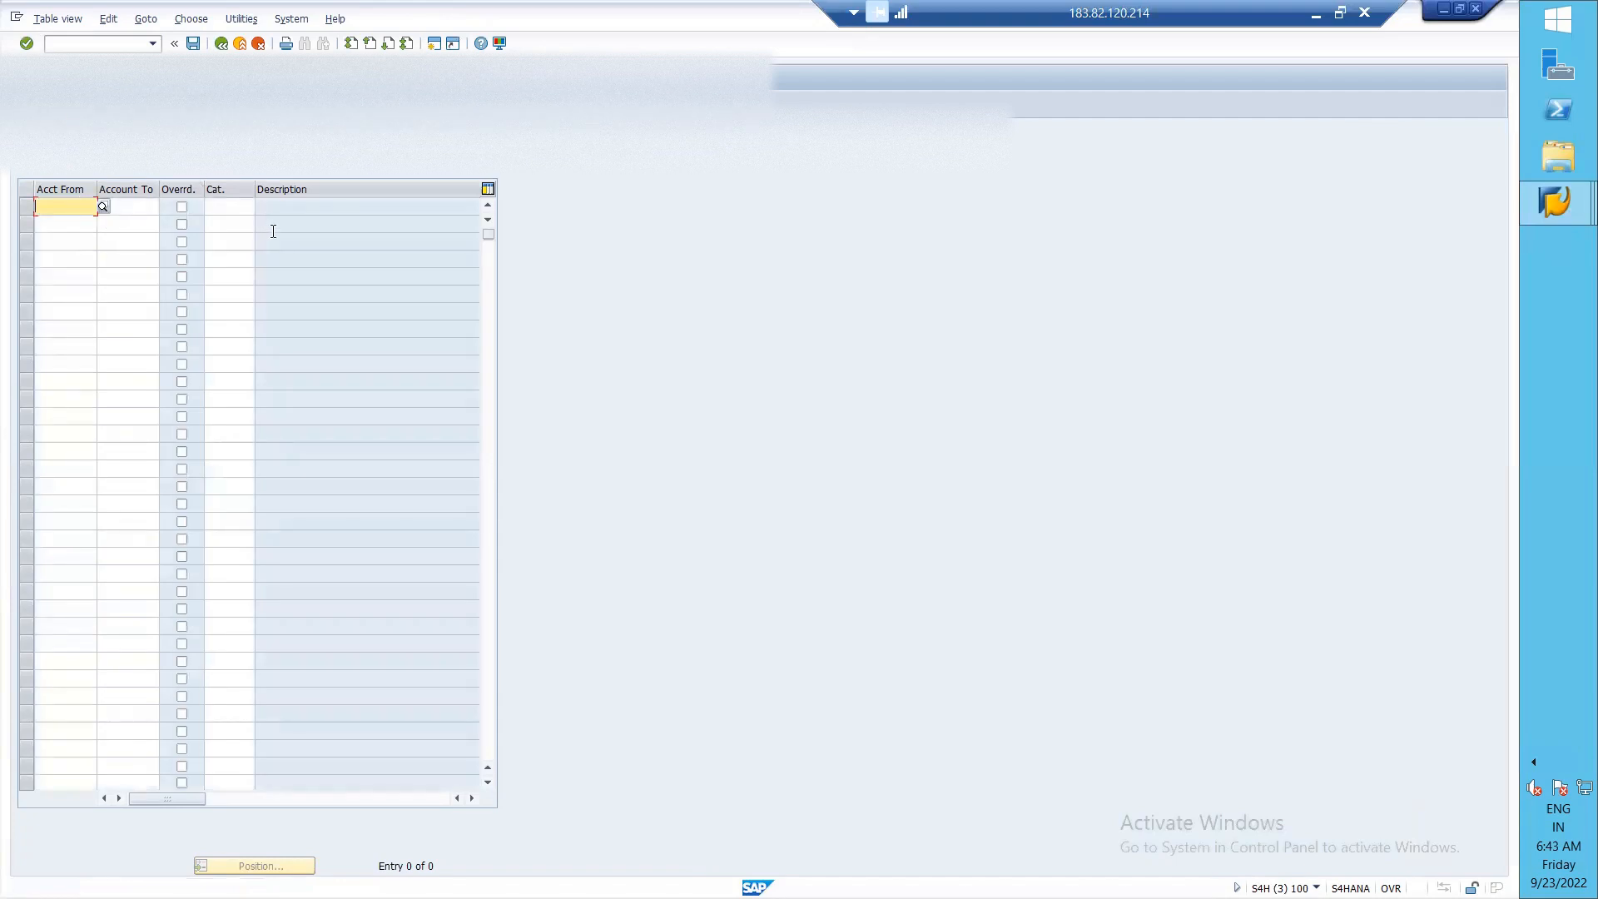
- Try to open the G/L account groups in another new session, decline displaying the locked data, and return to the new entries
key("alt+Tab")
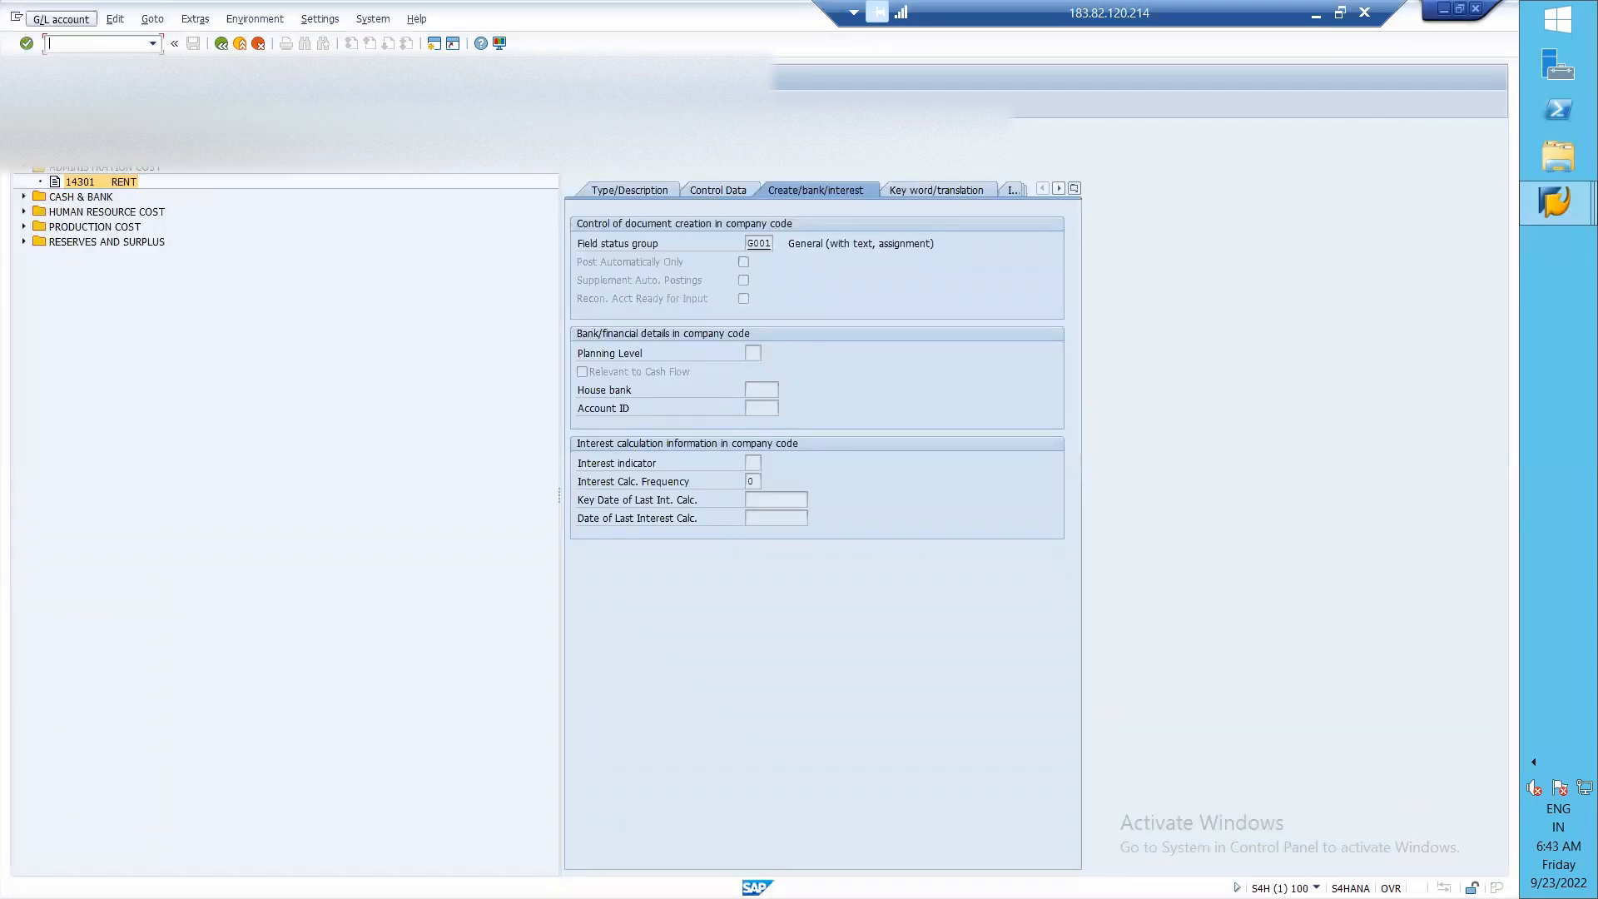
key("alt+Tab")
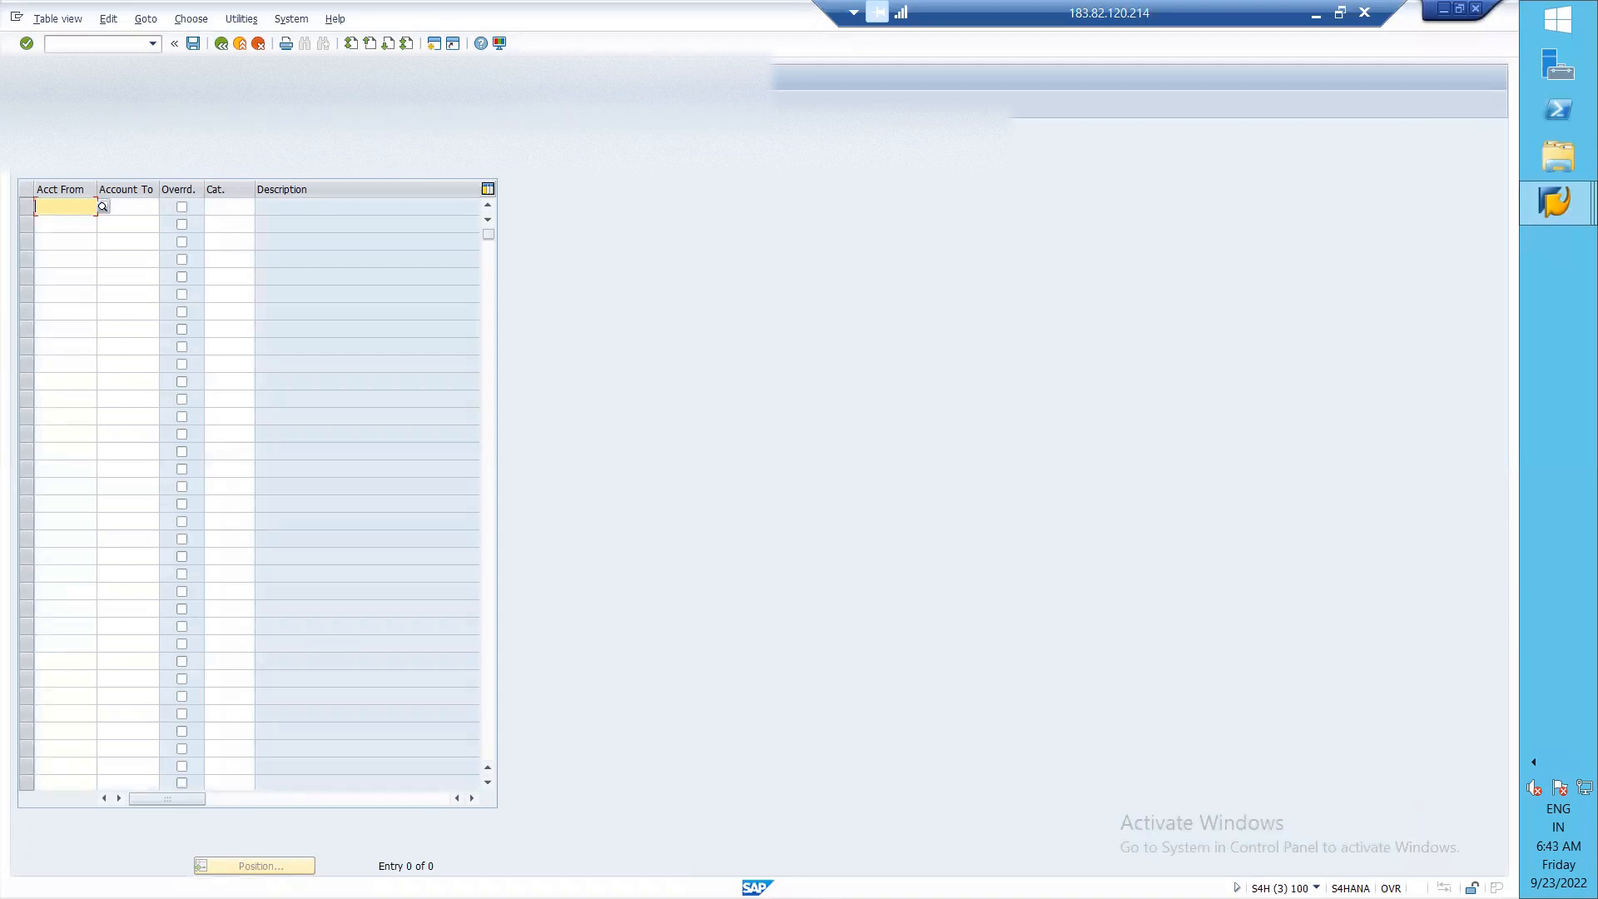
left_click(434, 45)
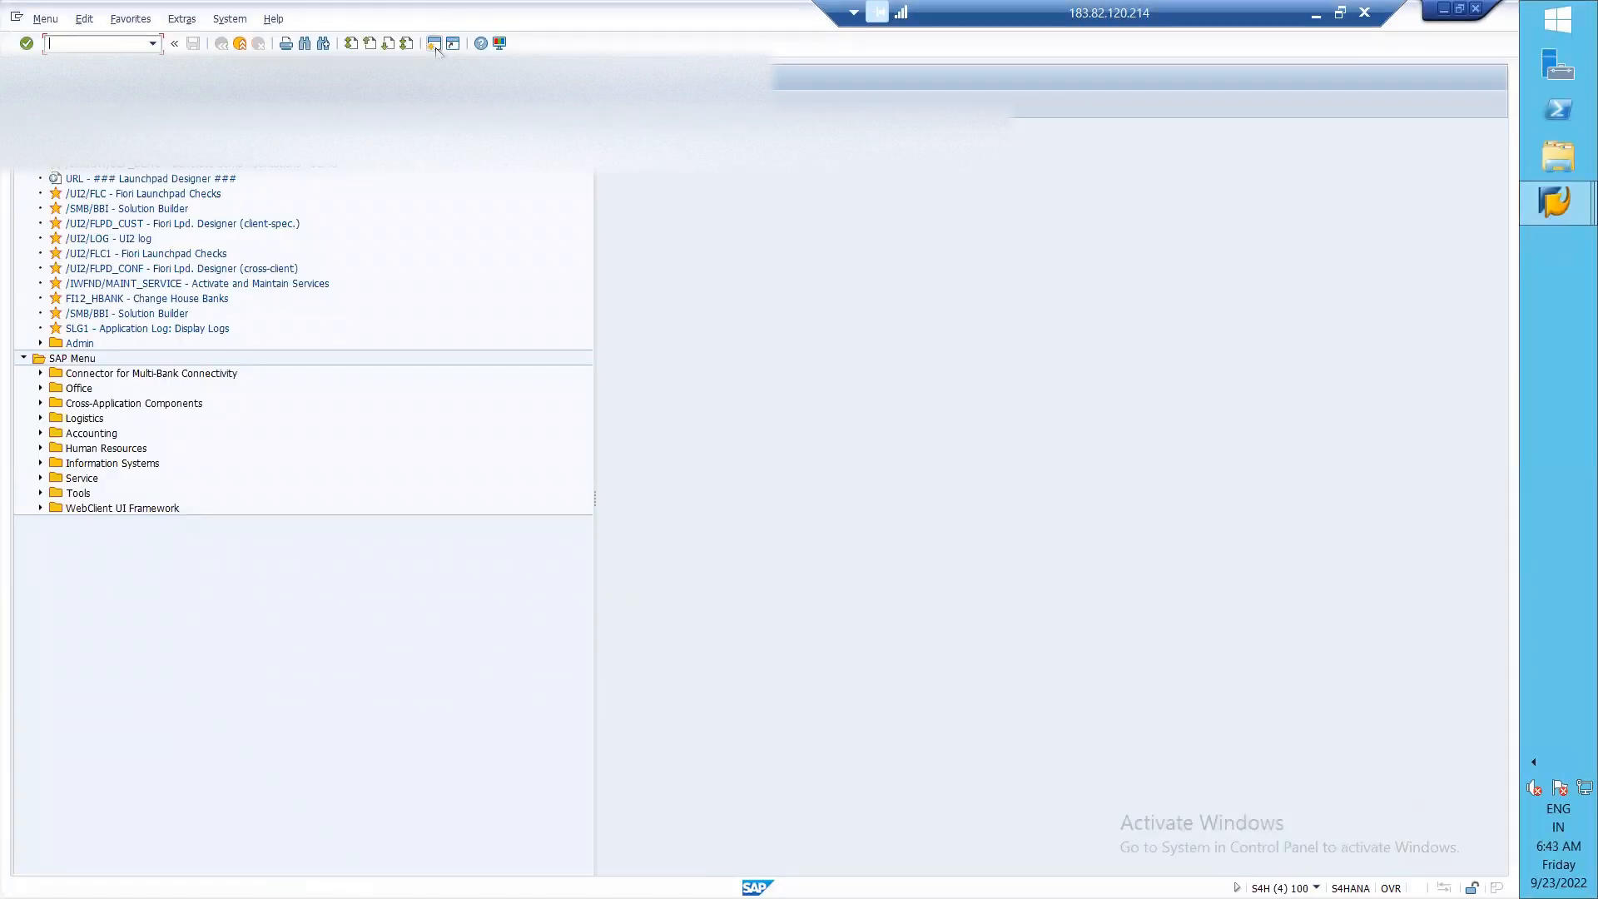
type("OB")
type("4")
key("Return")
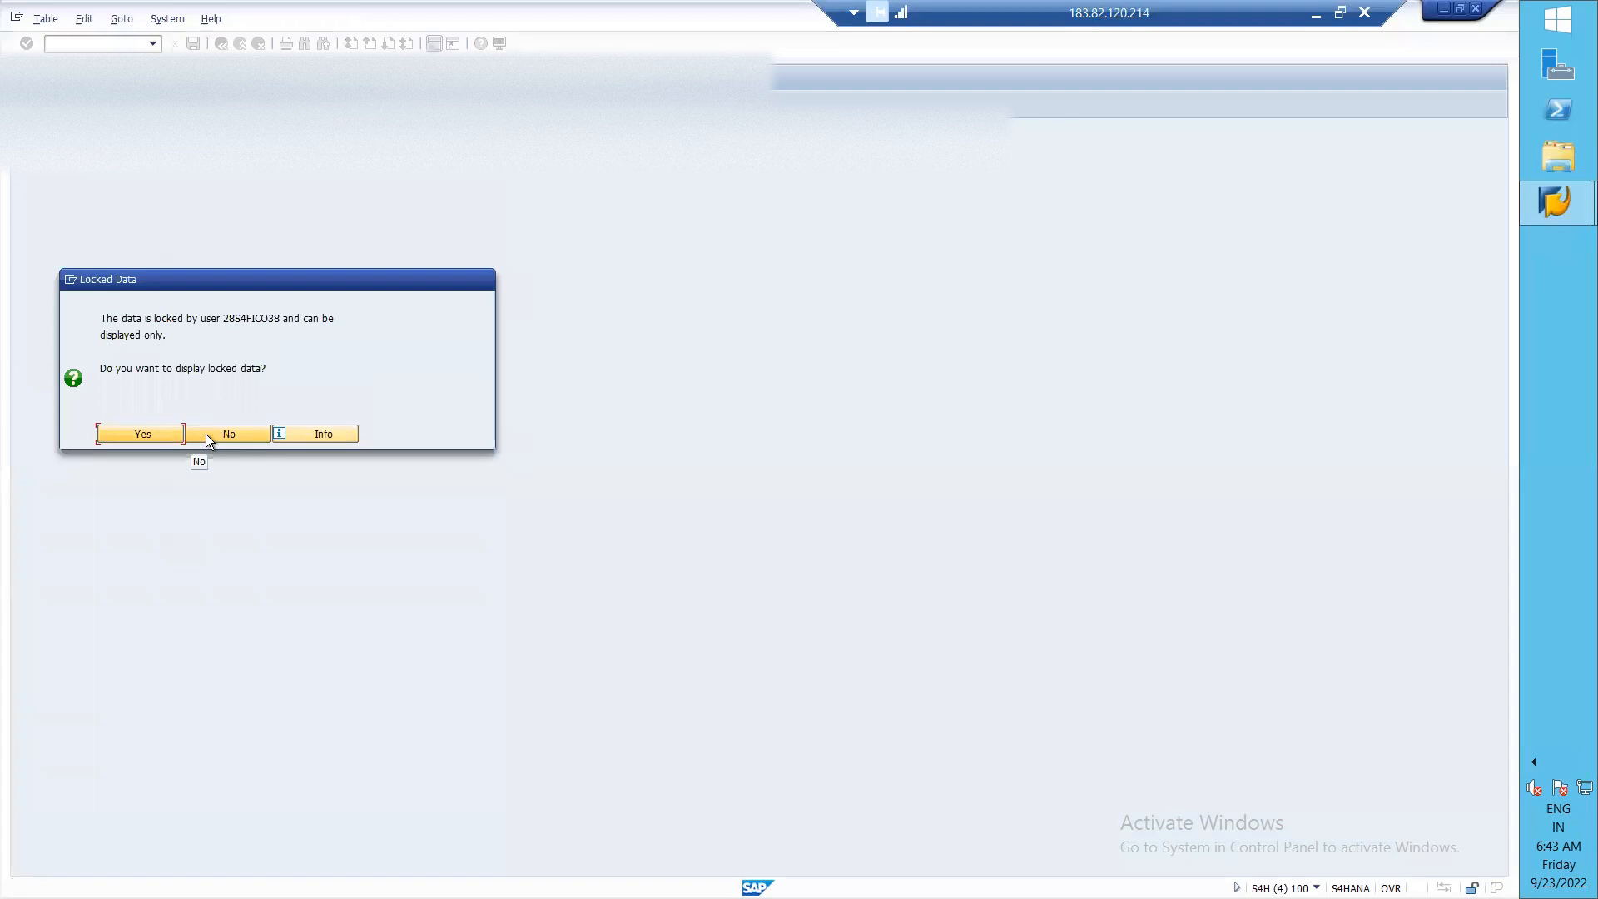
left_click(206, 434)
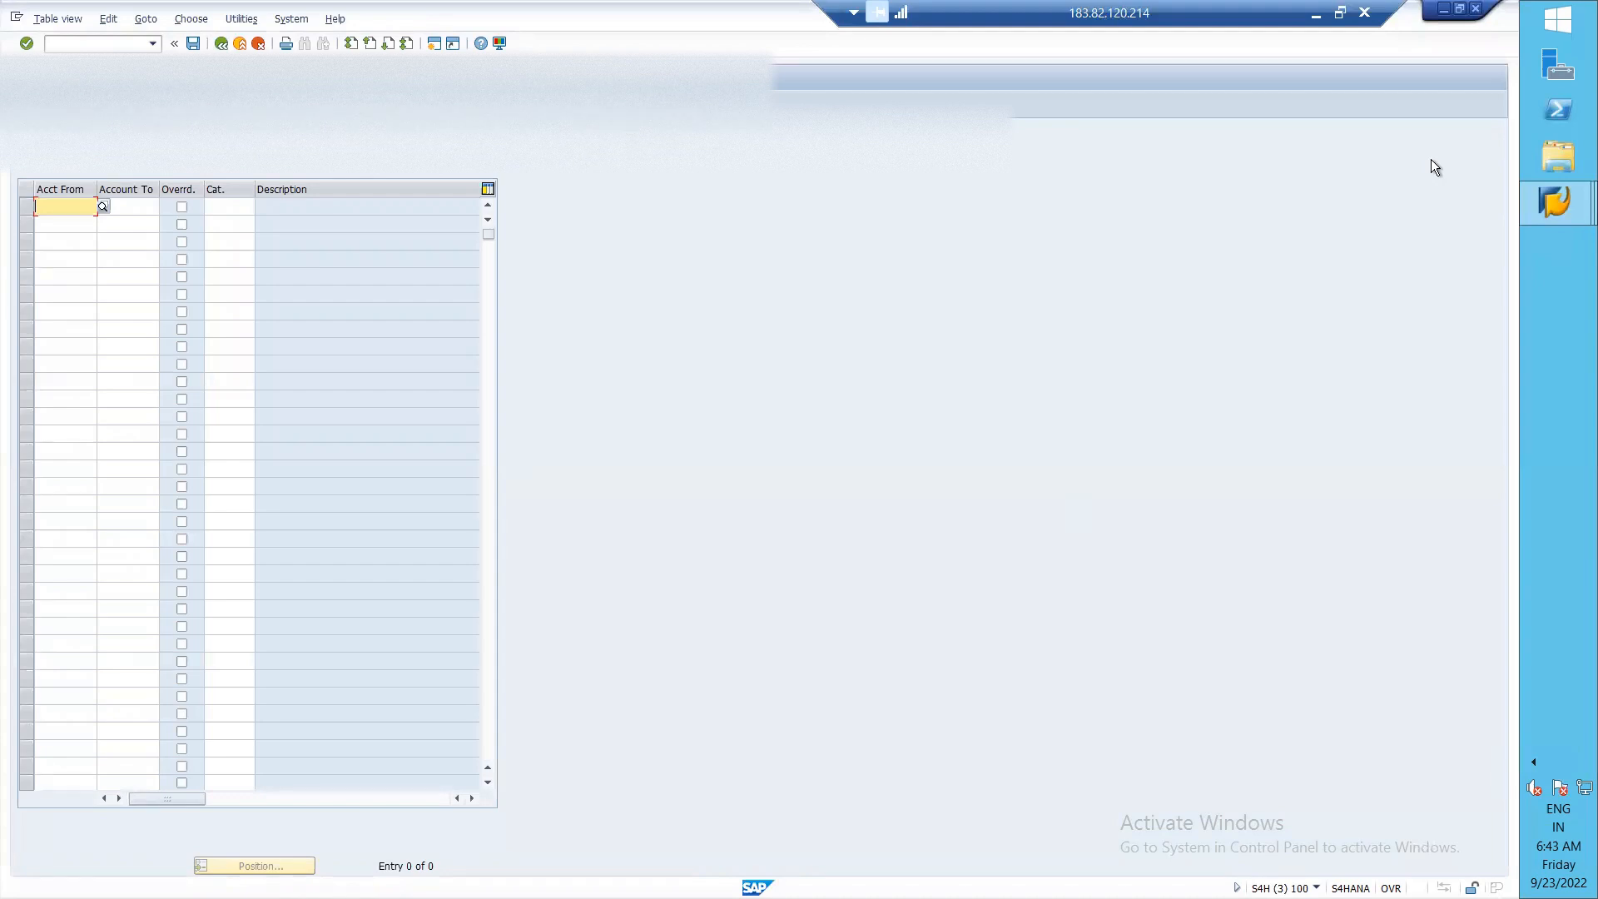
left_click(1460, 8)
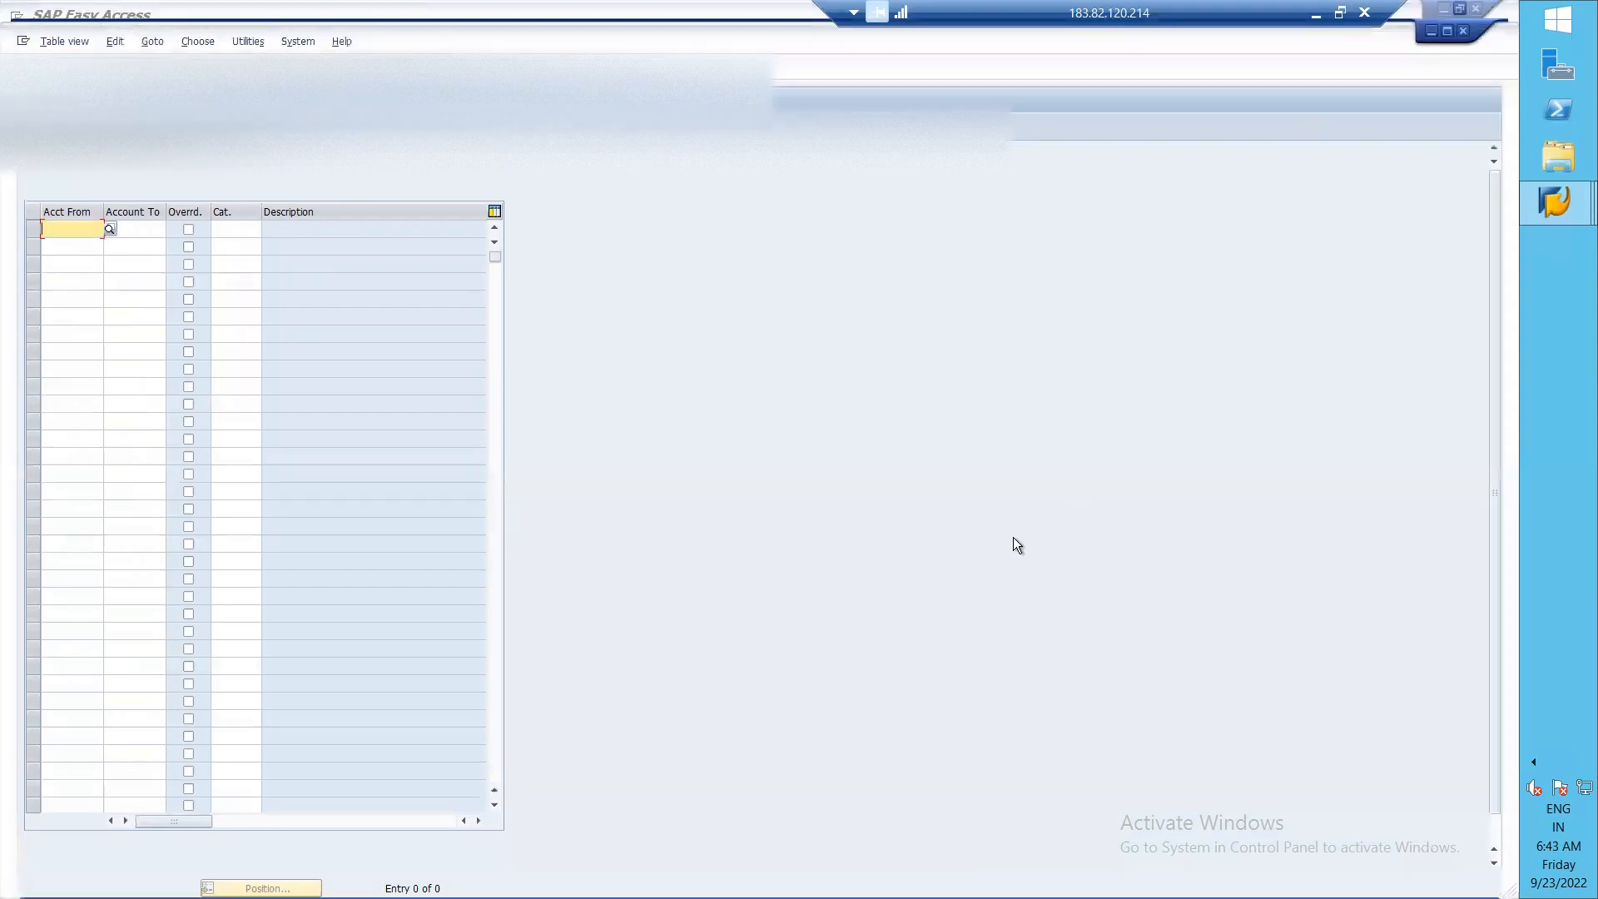
left_click(1447, 32)
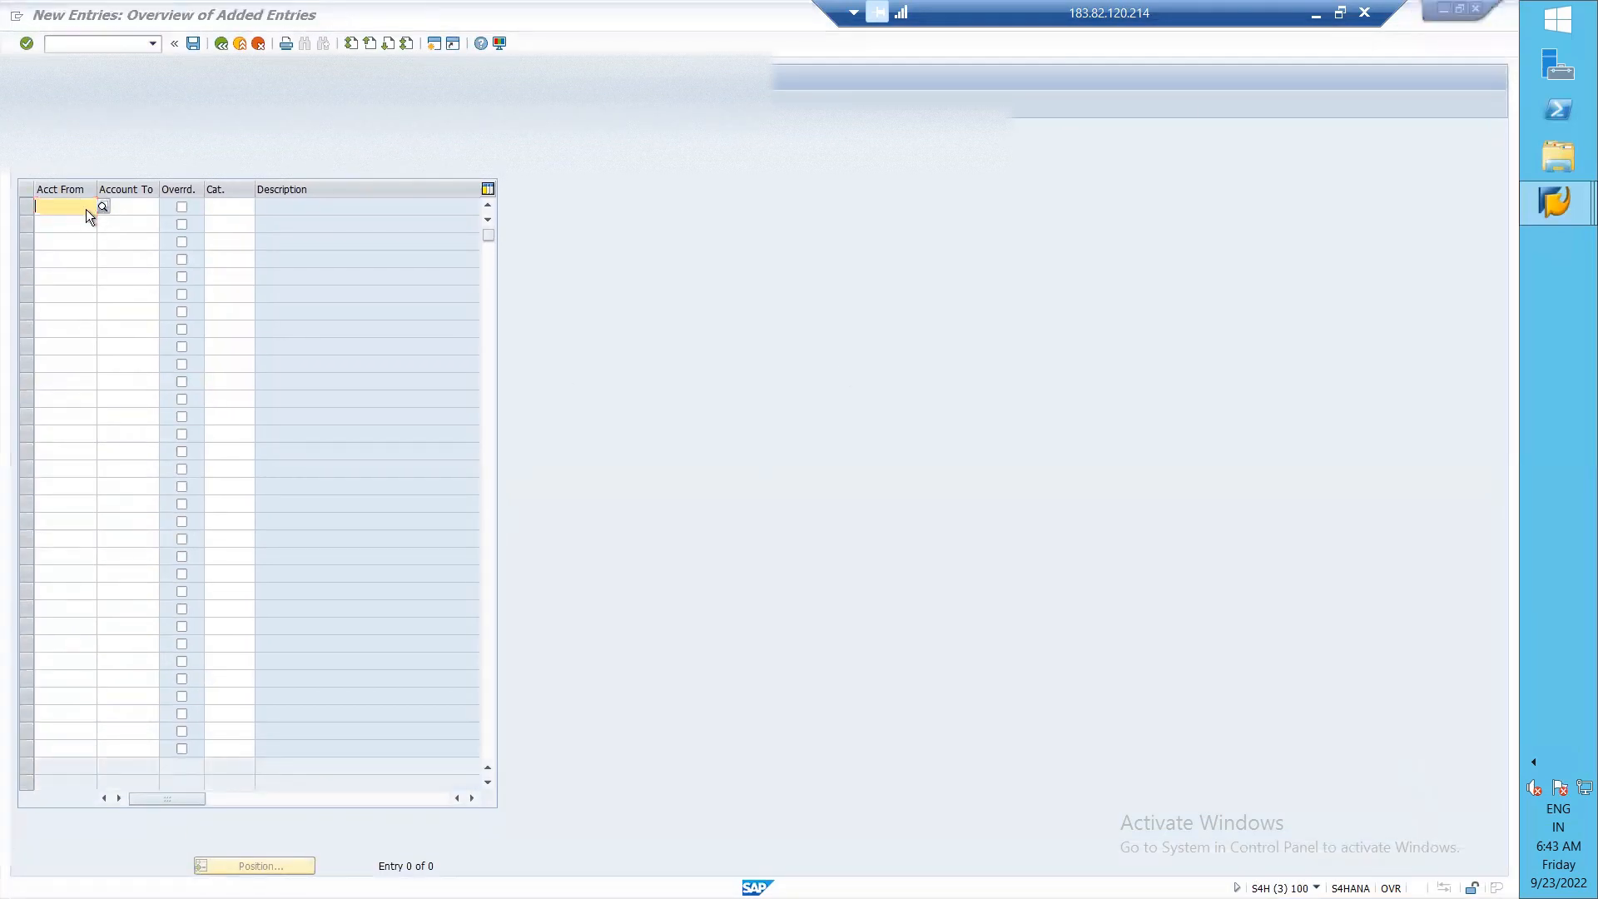
- Review the FIF2 number ranges in the already open G/L Account Groups overview and return to the new entries
key("alt+Tab")
key("alt+Tab")
key("alt+Tab")
key("alt+Tab")
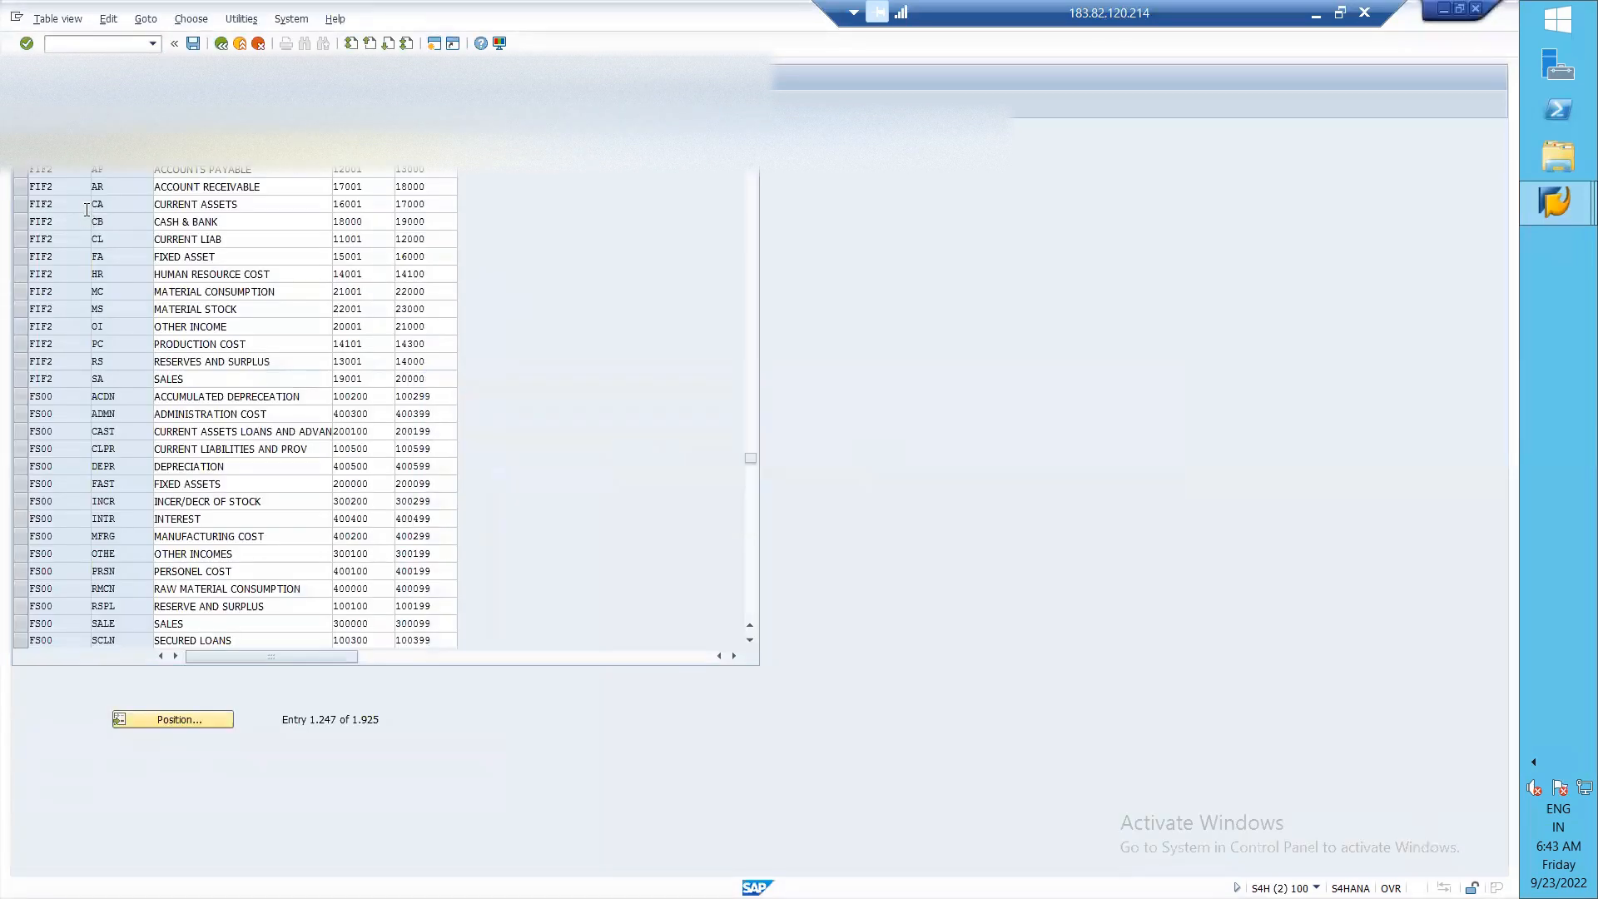
key("alt+Tab")
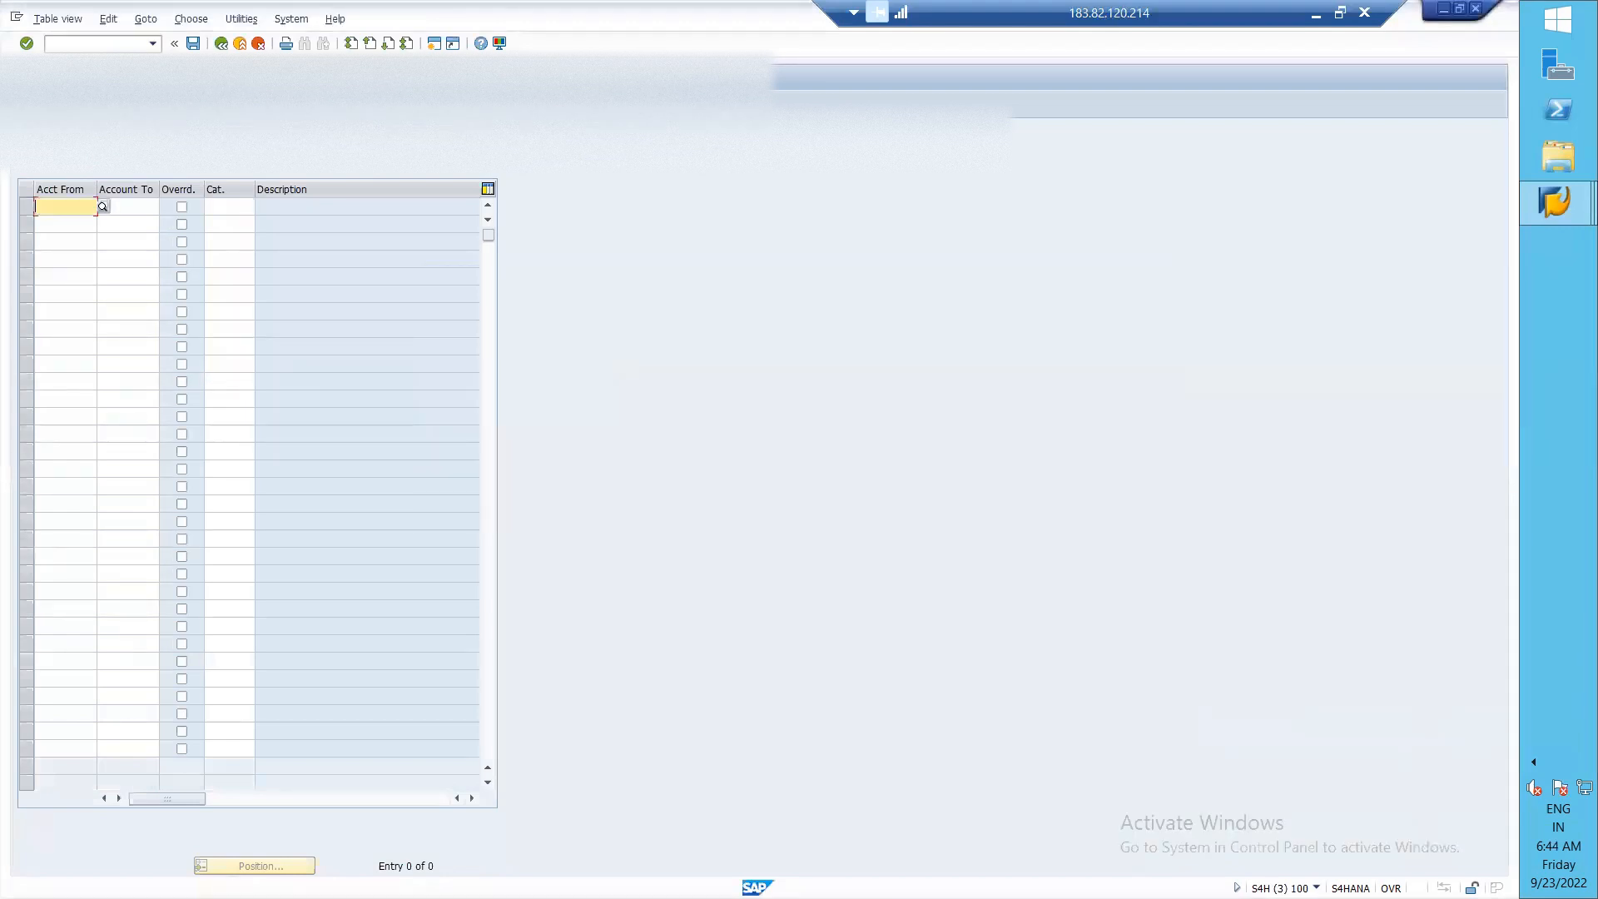
key("alt+Tab")
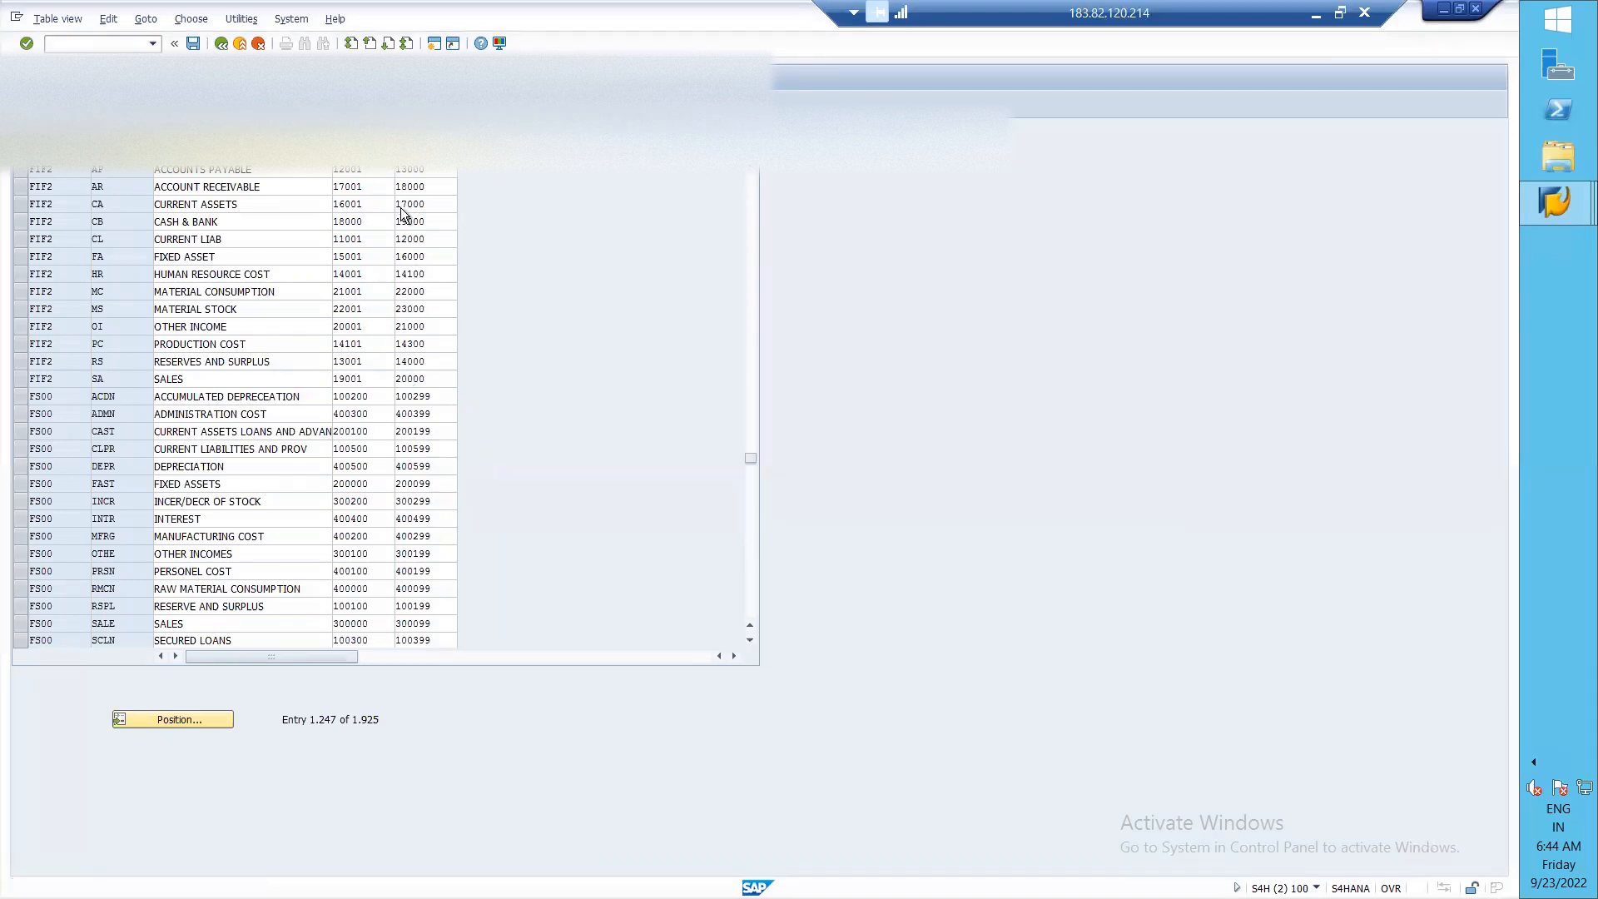
key("alt+Tab")
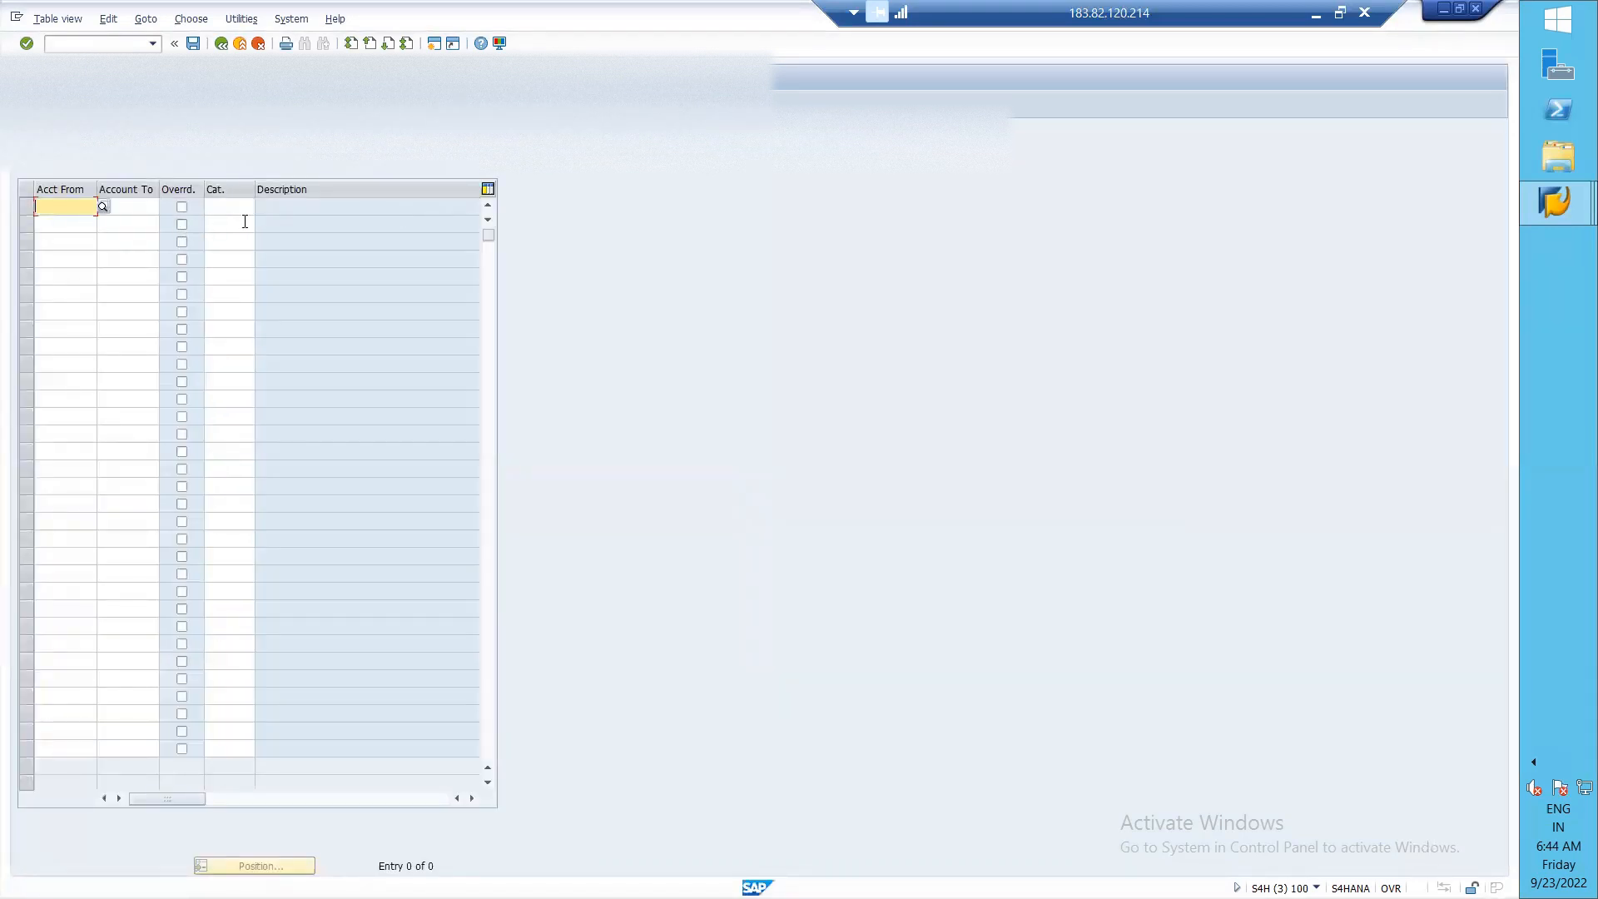
- Look through the list of available item categories for the first entry, and close it without choosing one
left_click(236, 208)
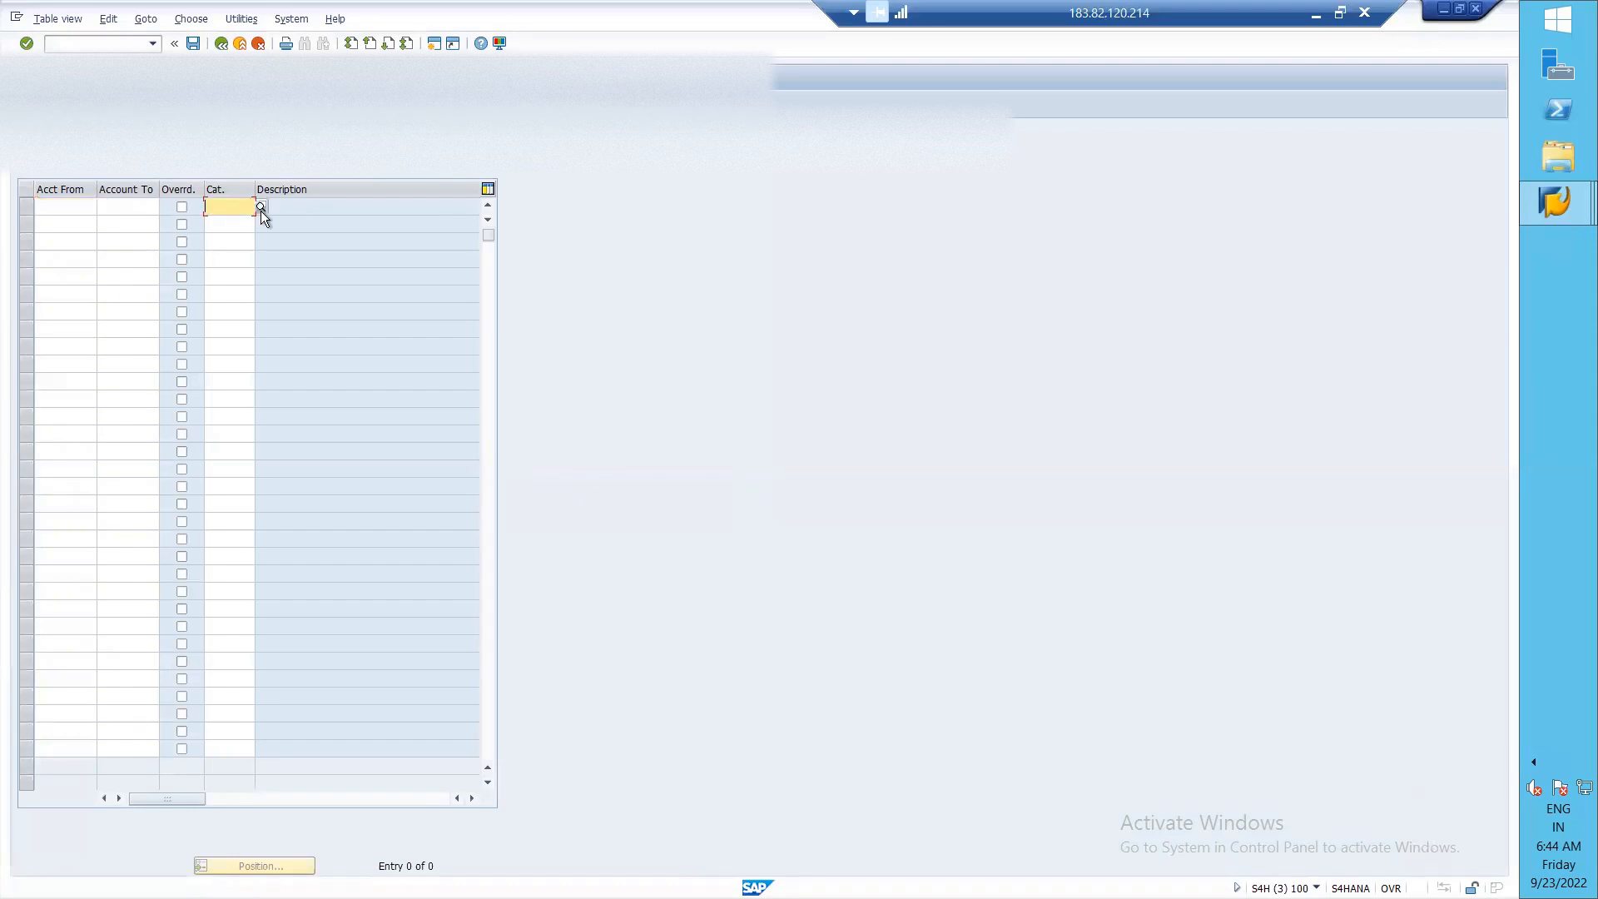
left_click(260, 207)
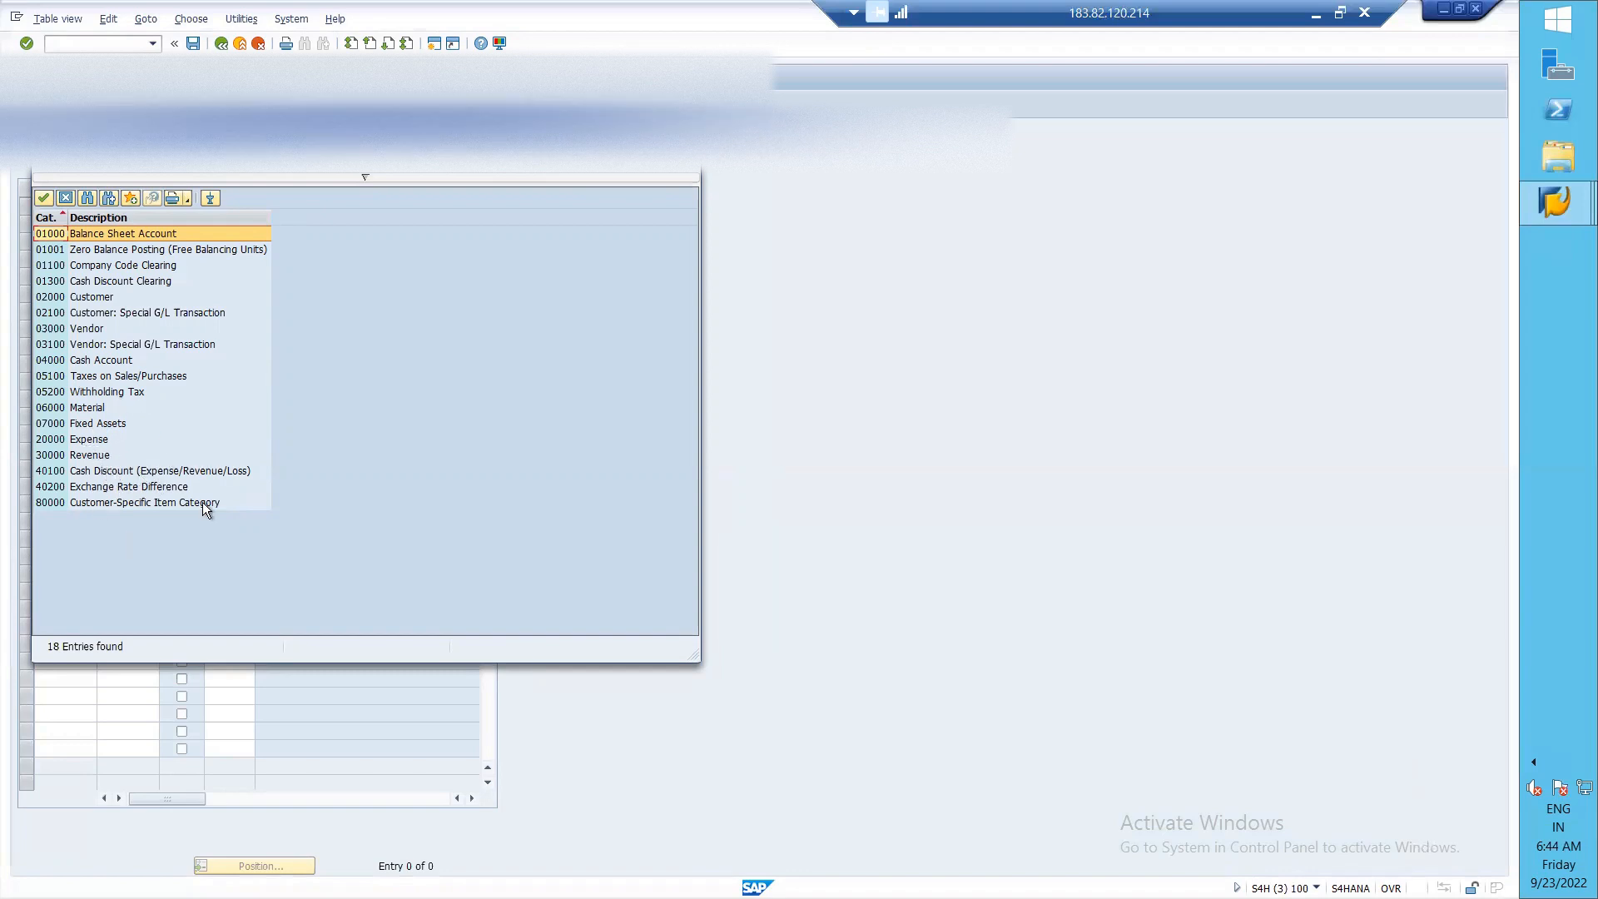
key("Escape")
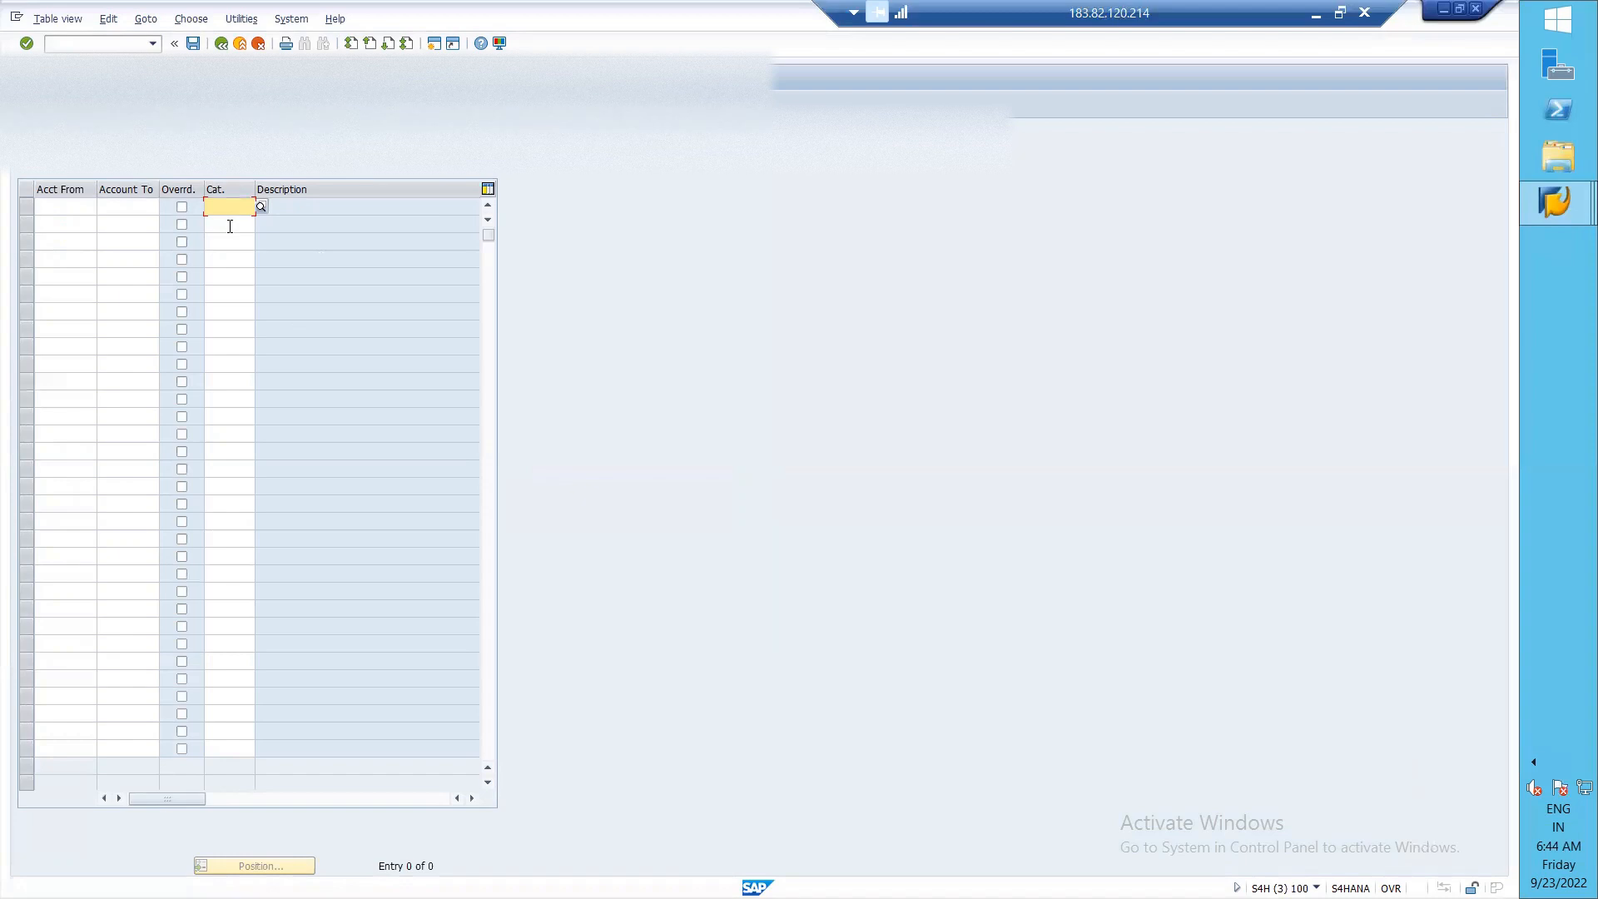
- Enter 14301 as the starting account of the first entry, checking the range against the G/L Account Groups overview
left_click(63, 205)
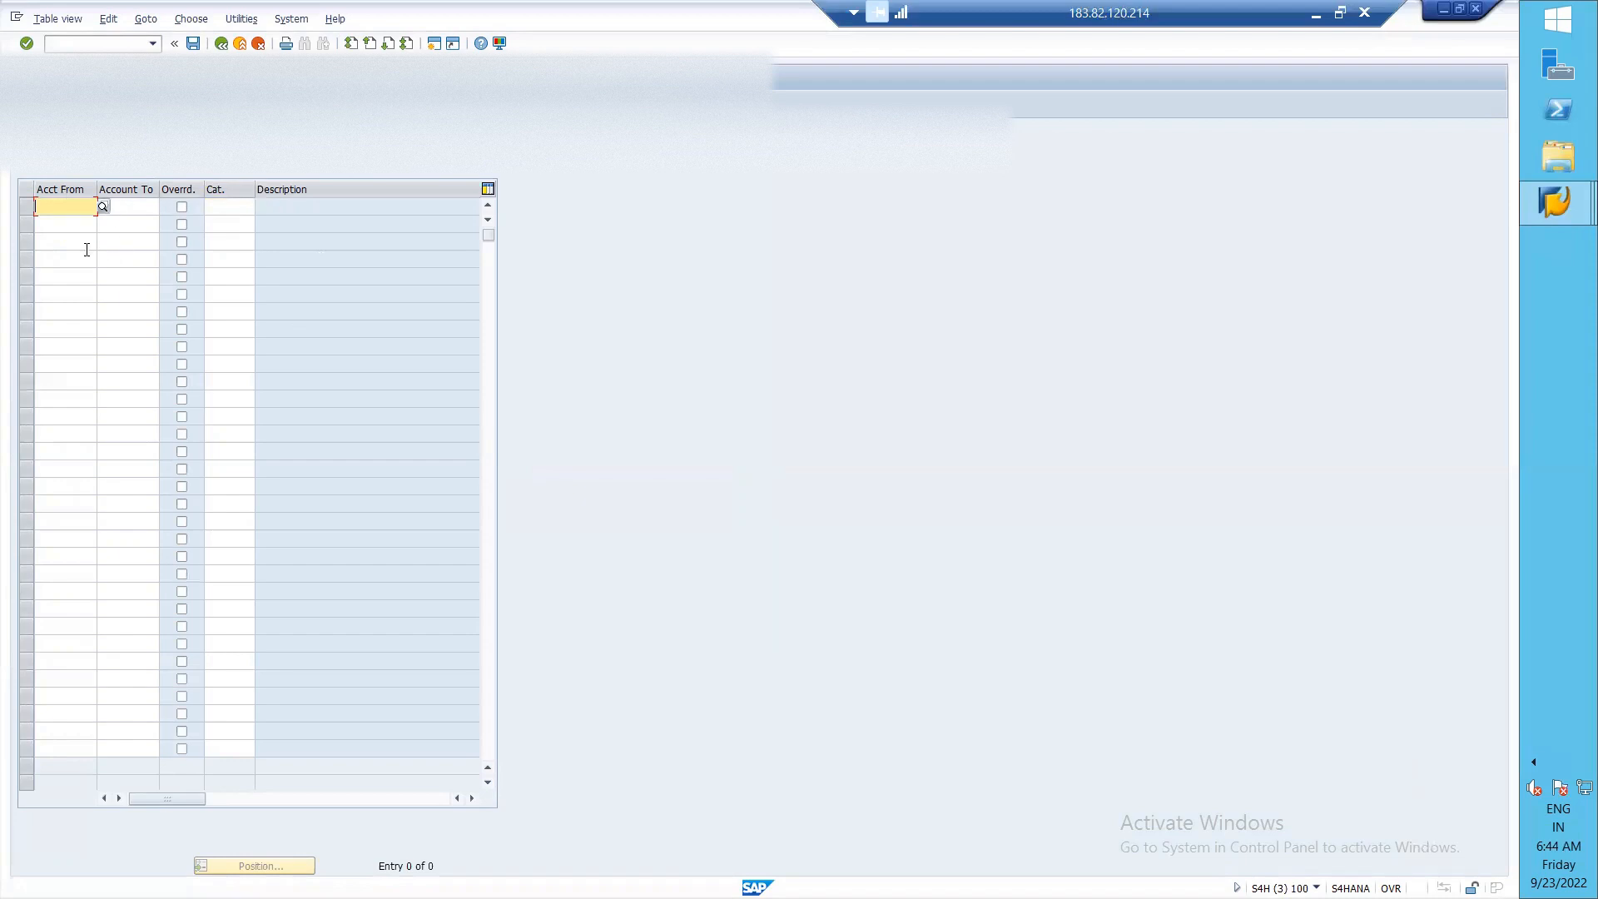
key("alt+Tab")
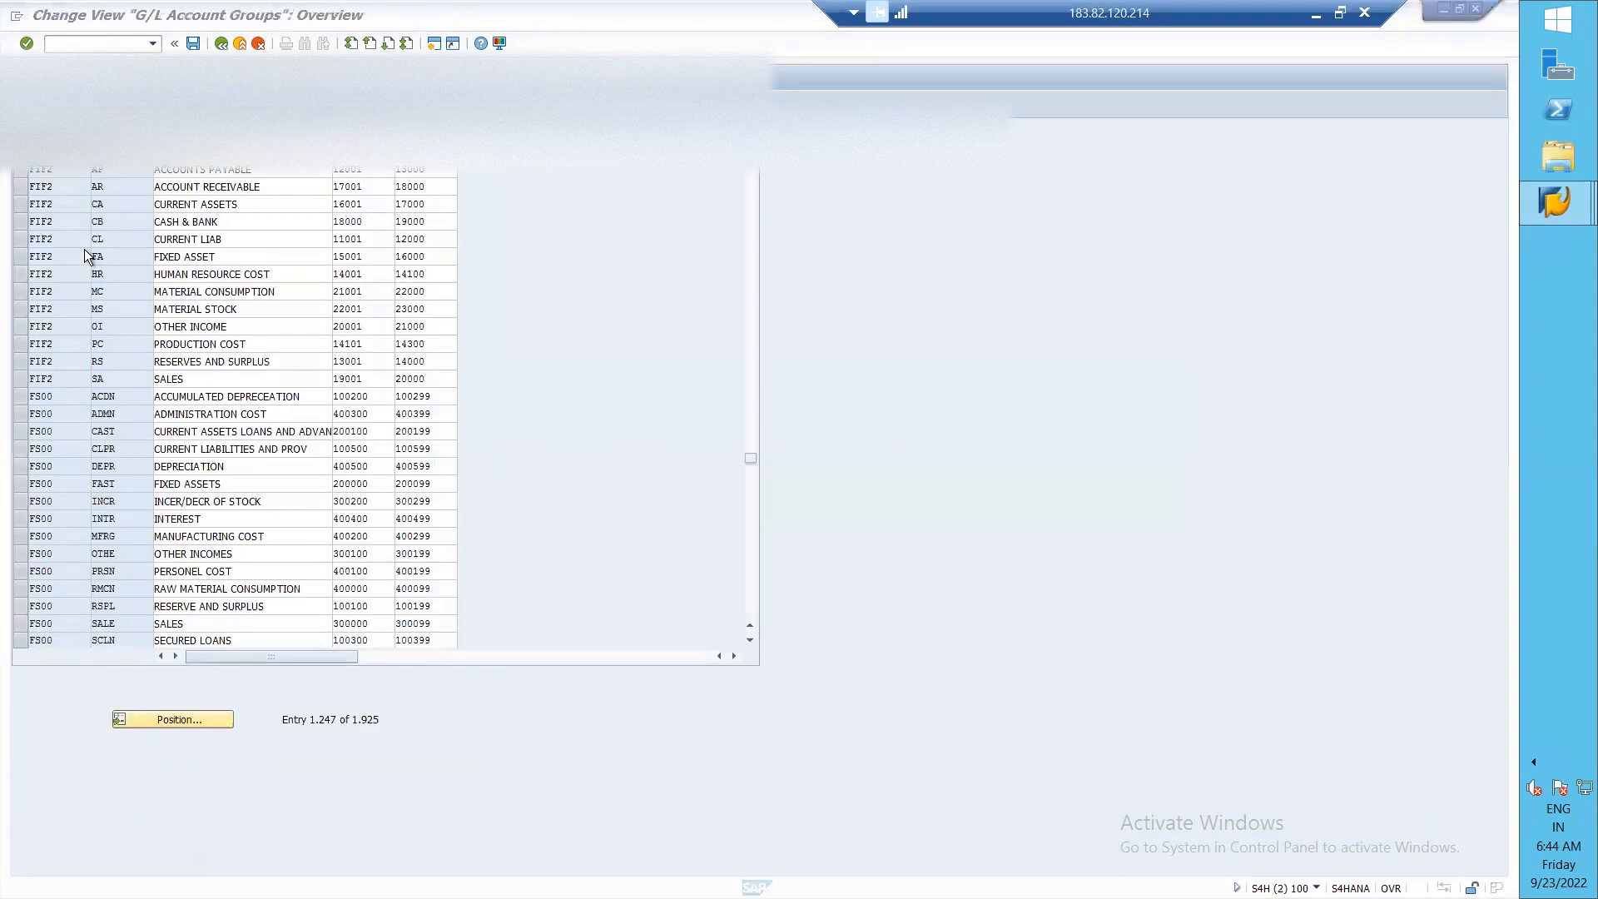
key("alt+Tab")
key("alt+Tab")
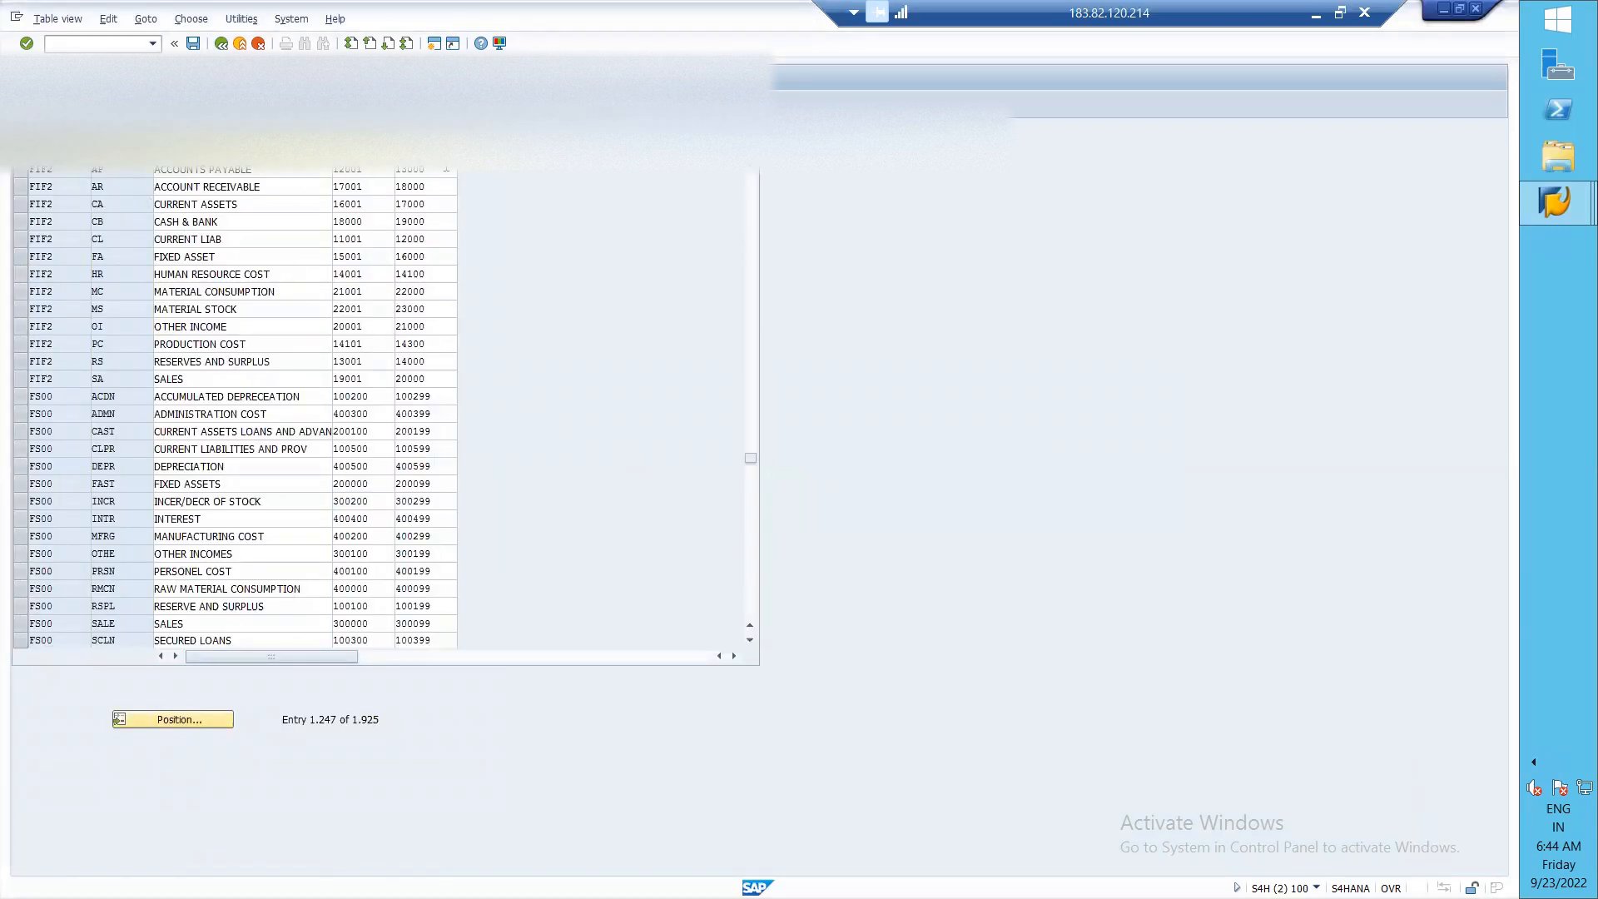
key("alt+Tab")
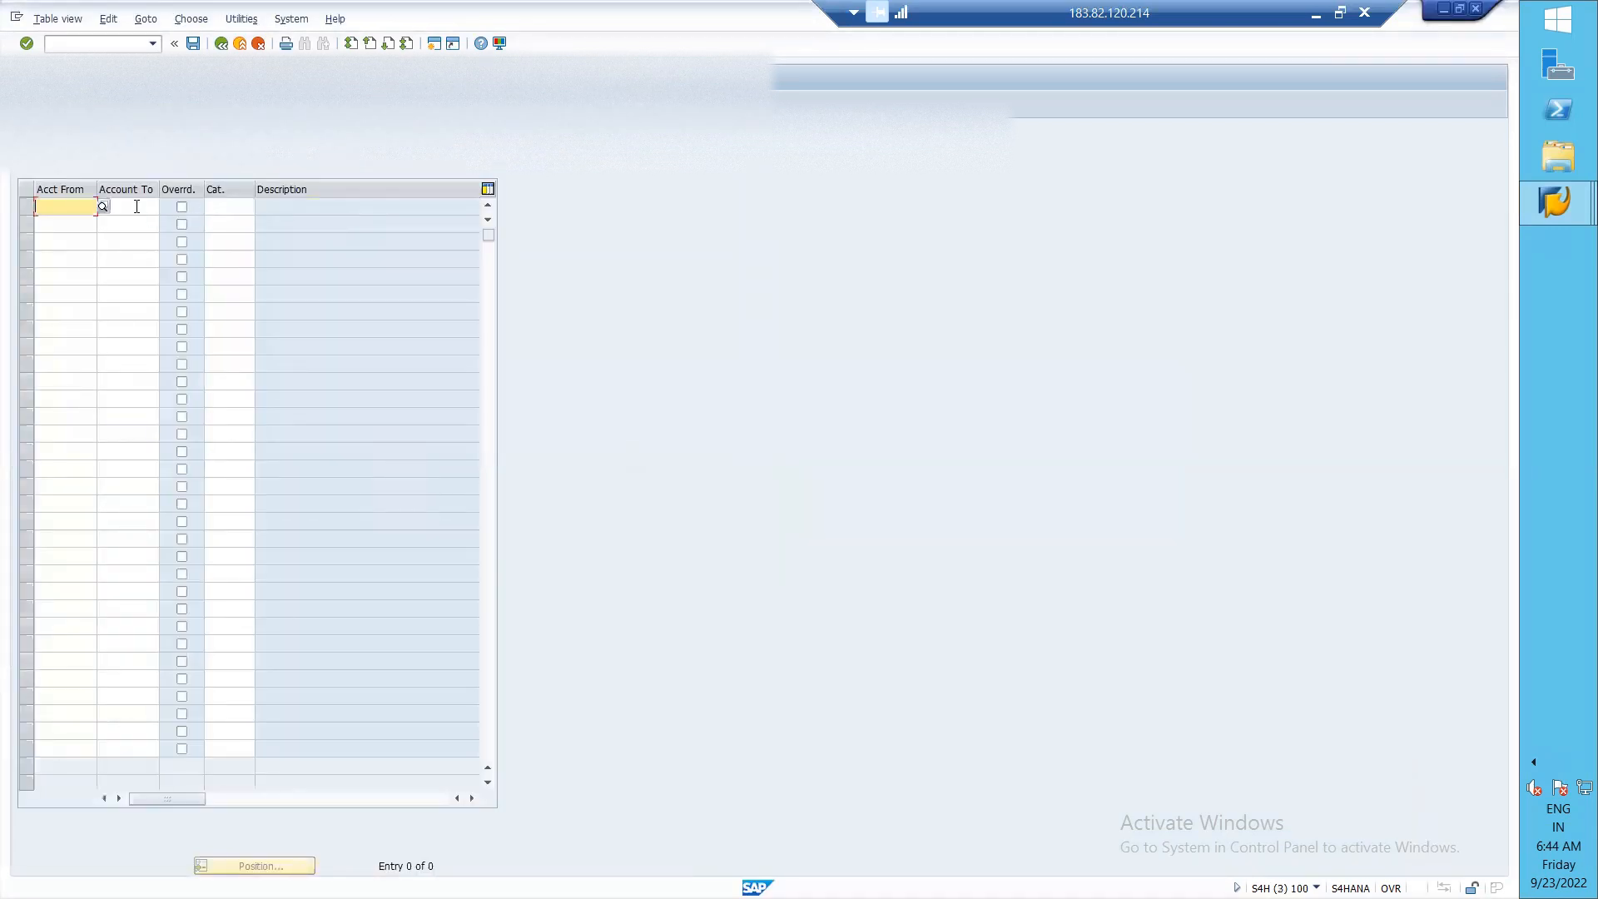
type("14")
key("alt+Tab")
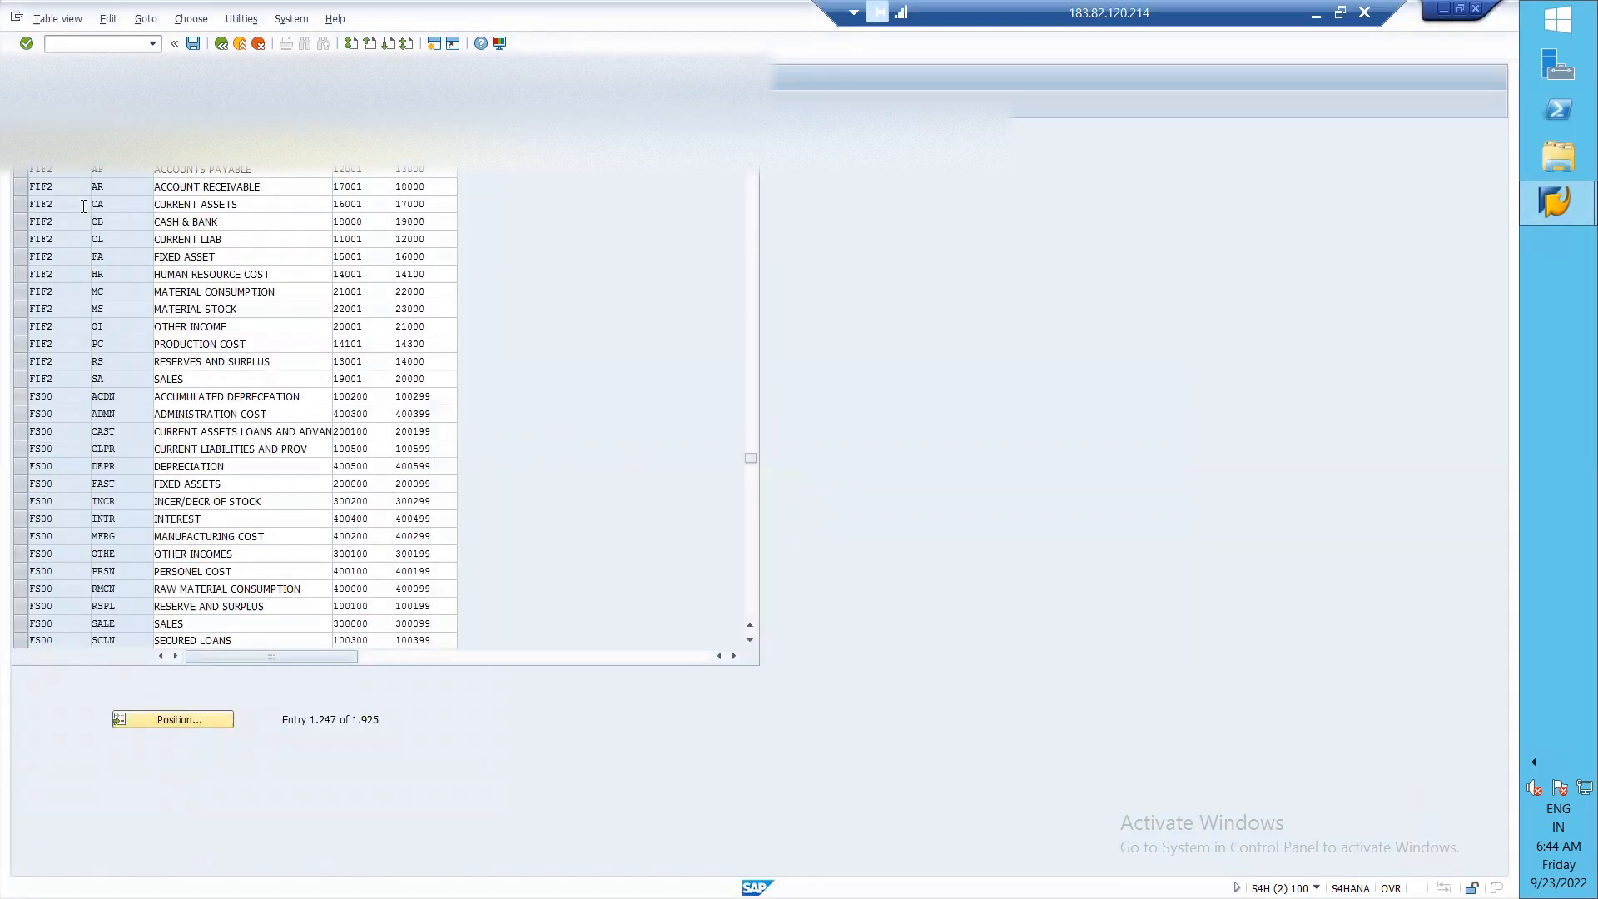
key("alt+Tab")
type("301")
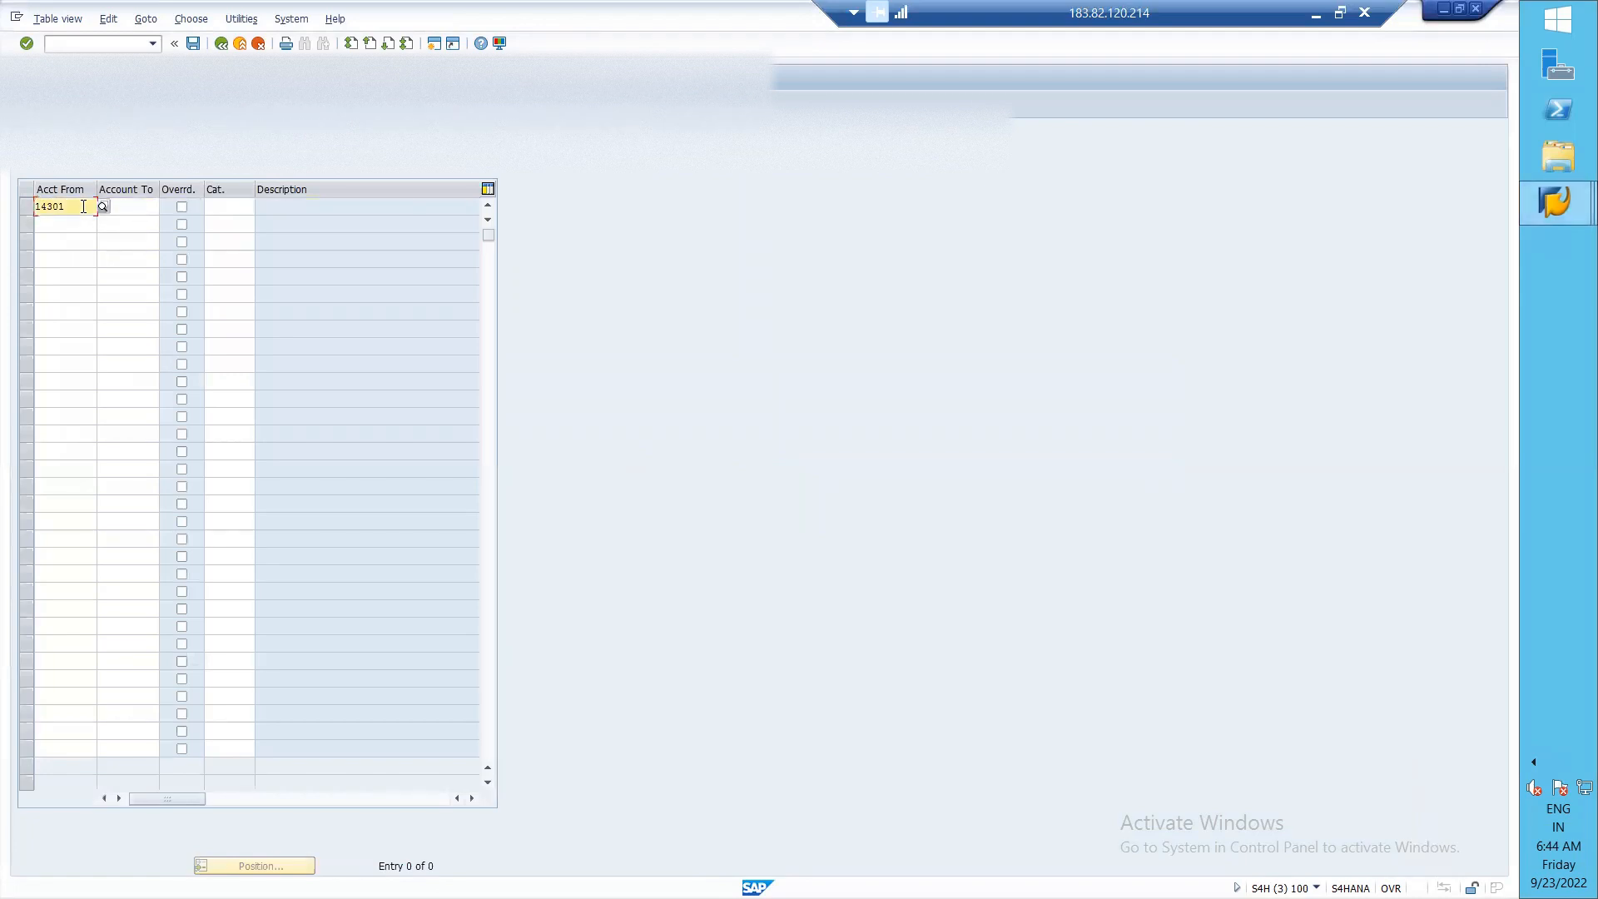
- Enter 14500 as the ending account of the first entry, and compare it with the G/L account group ranges
key("Tab")
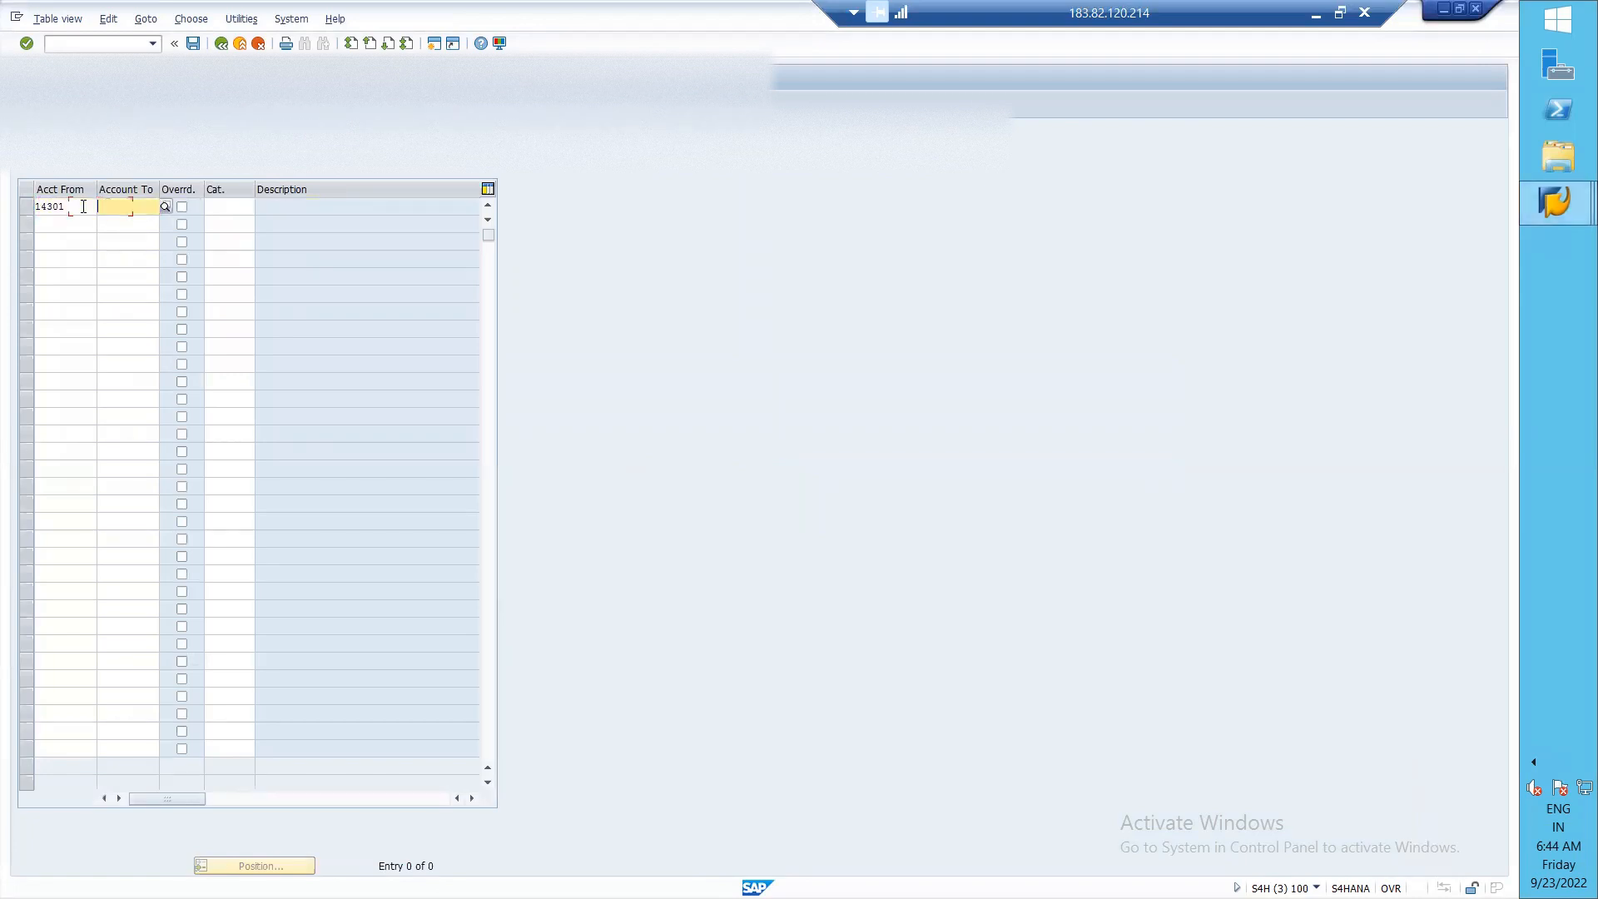
key("alt+Tab")
key("alt+Tab")
type("145")
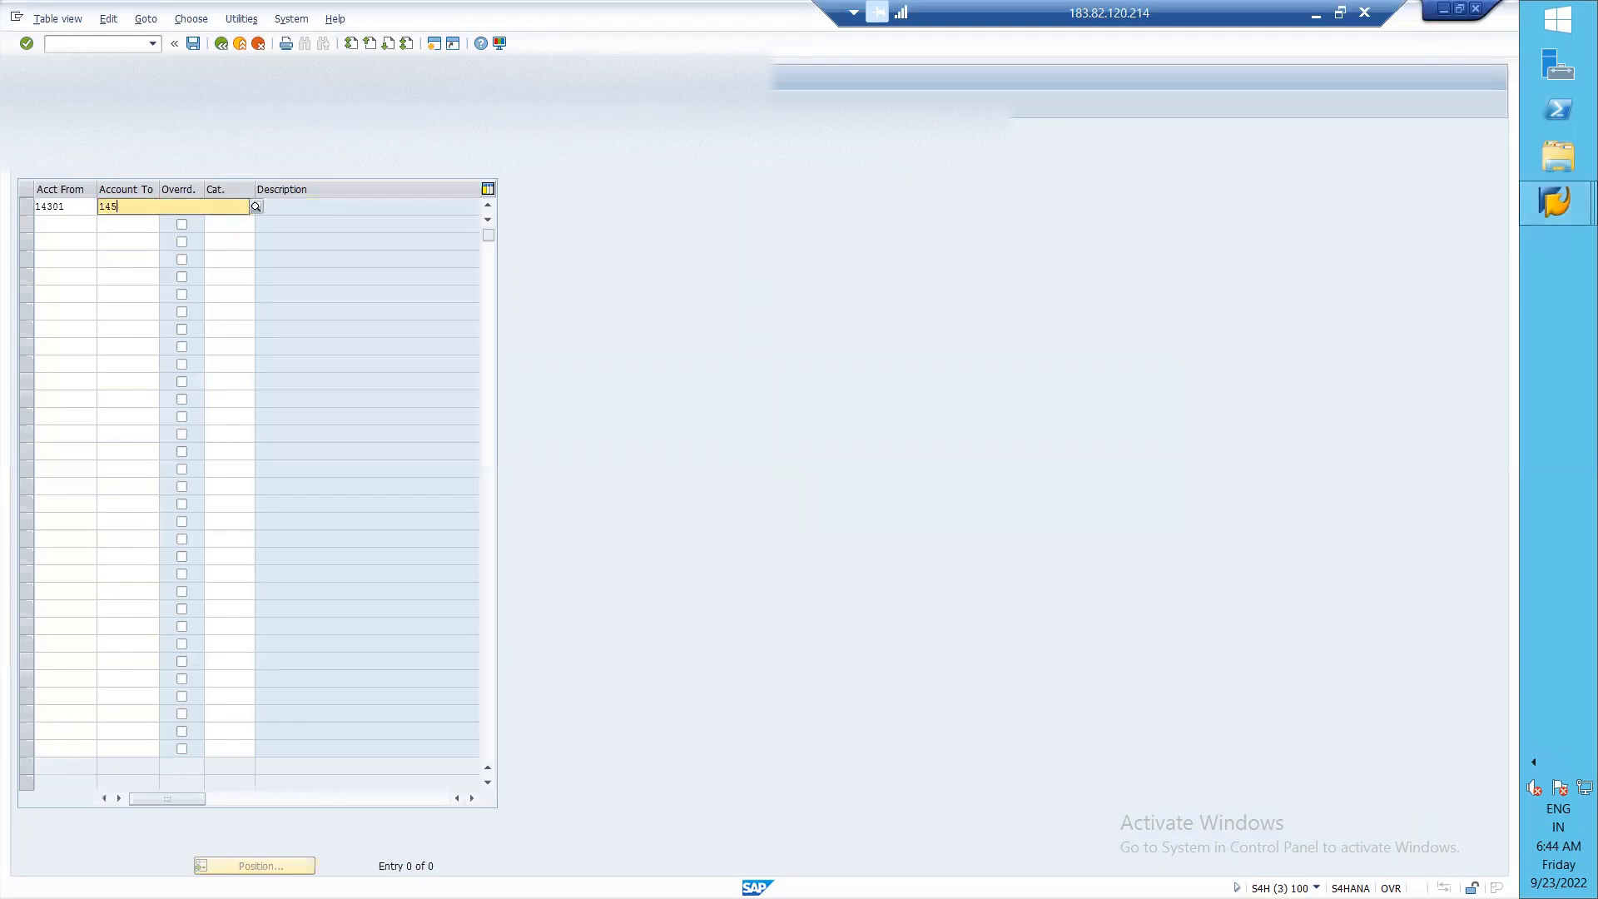
type("00")
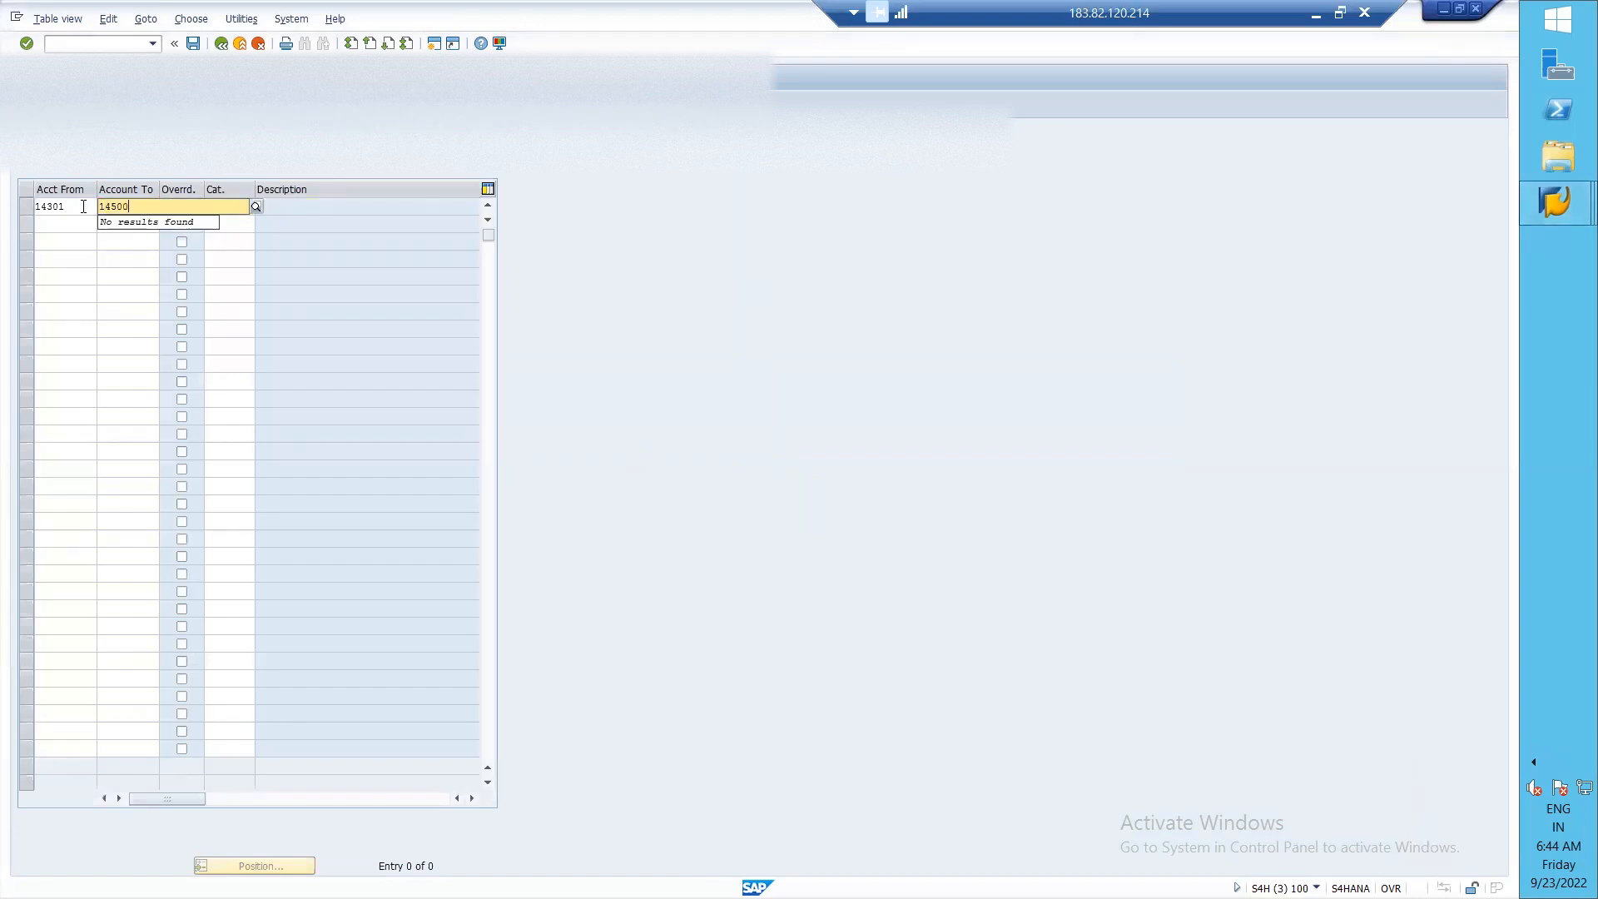
key("Tab")
key("alt+Tab")
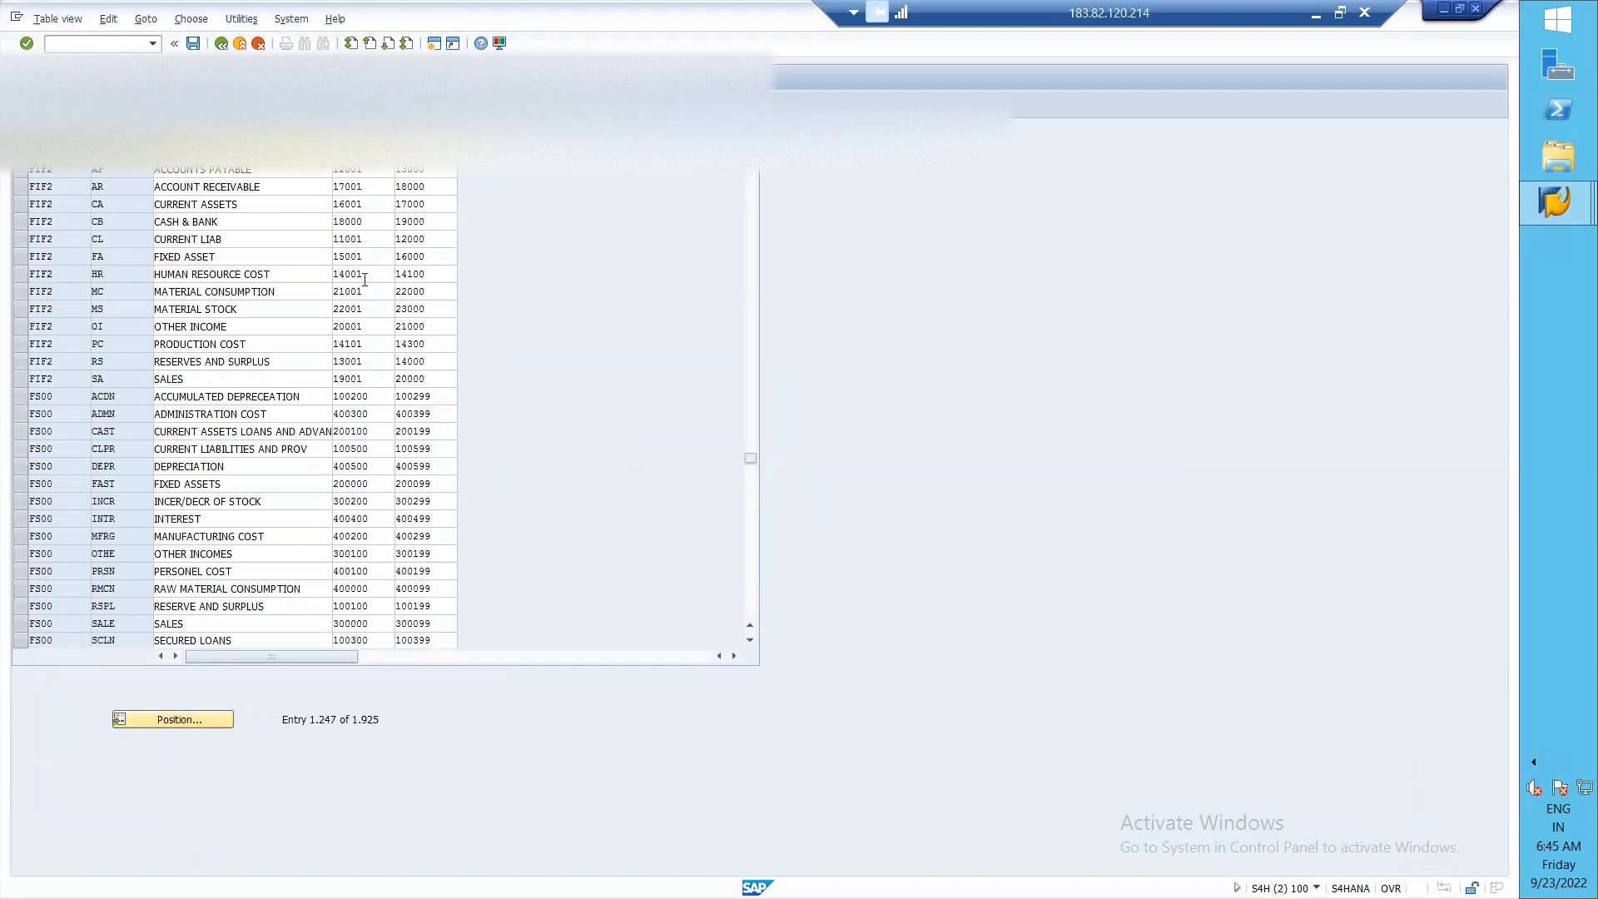
key("alt+Tab")
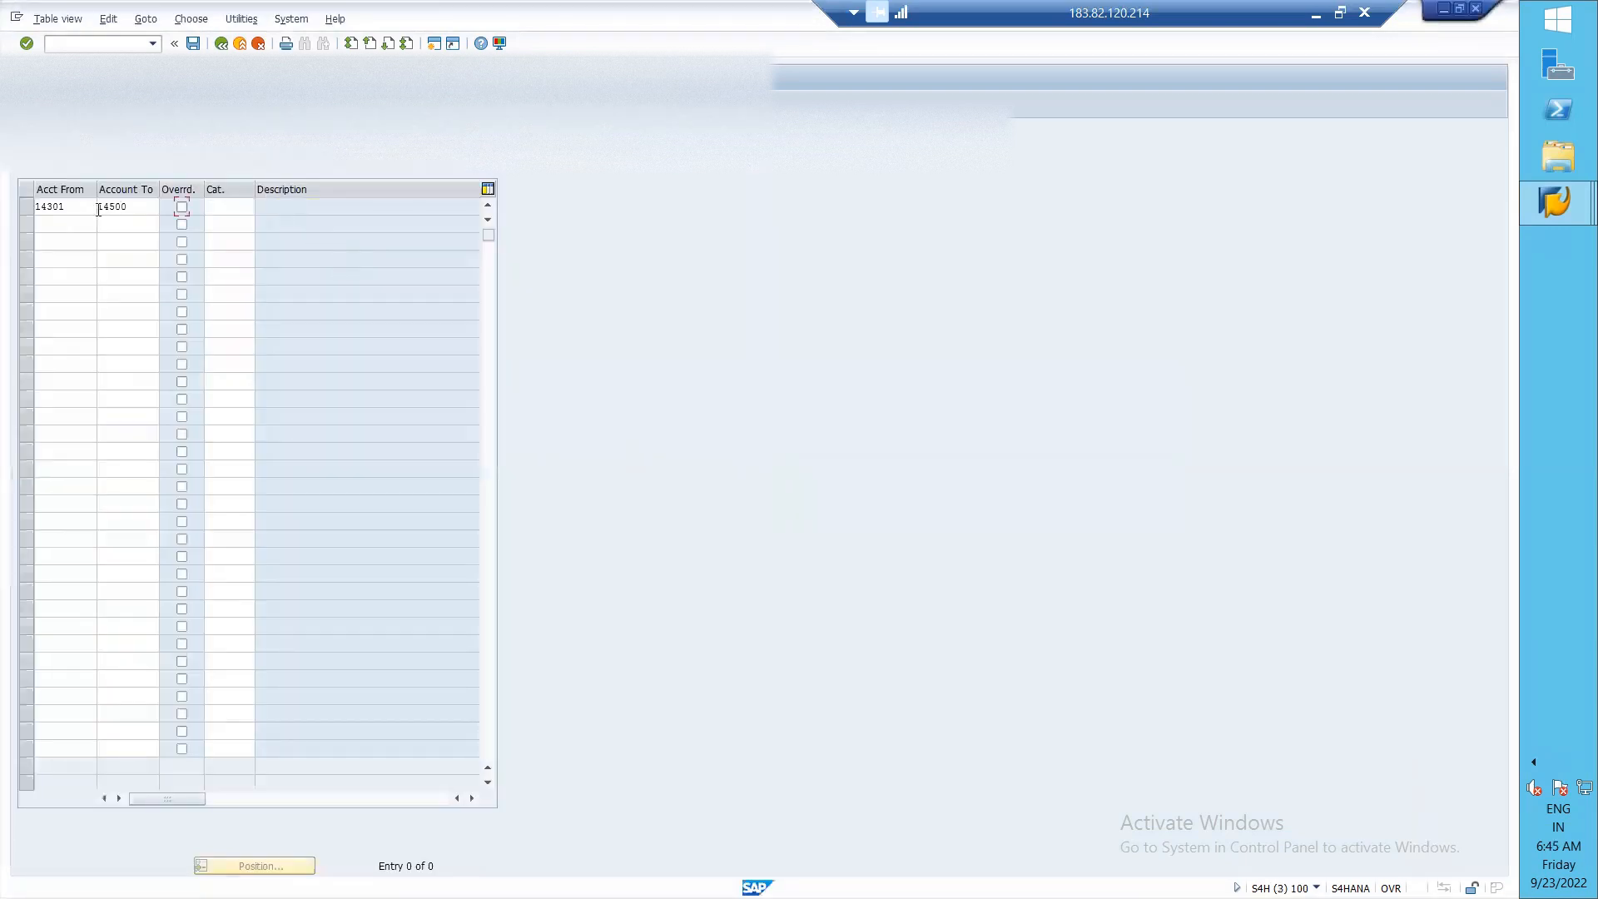
- Change the starting account of the first entry to 14001, the salaries expense account in chart FIF2
left_click(72, 205)
key("BackSpace")
key("BackSpace")
key("BackSpace")
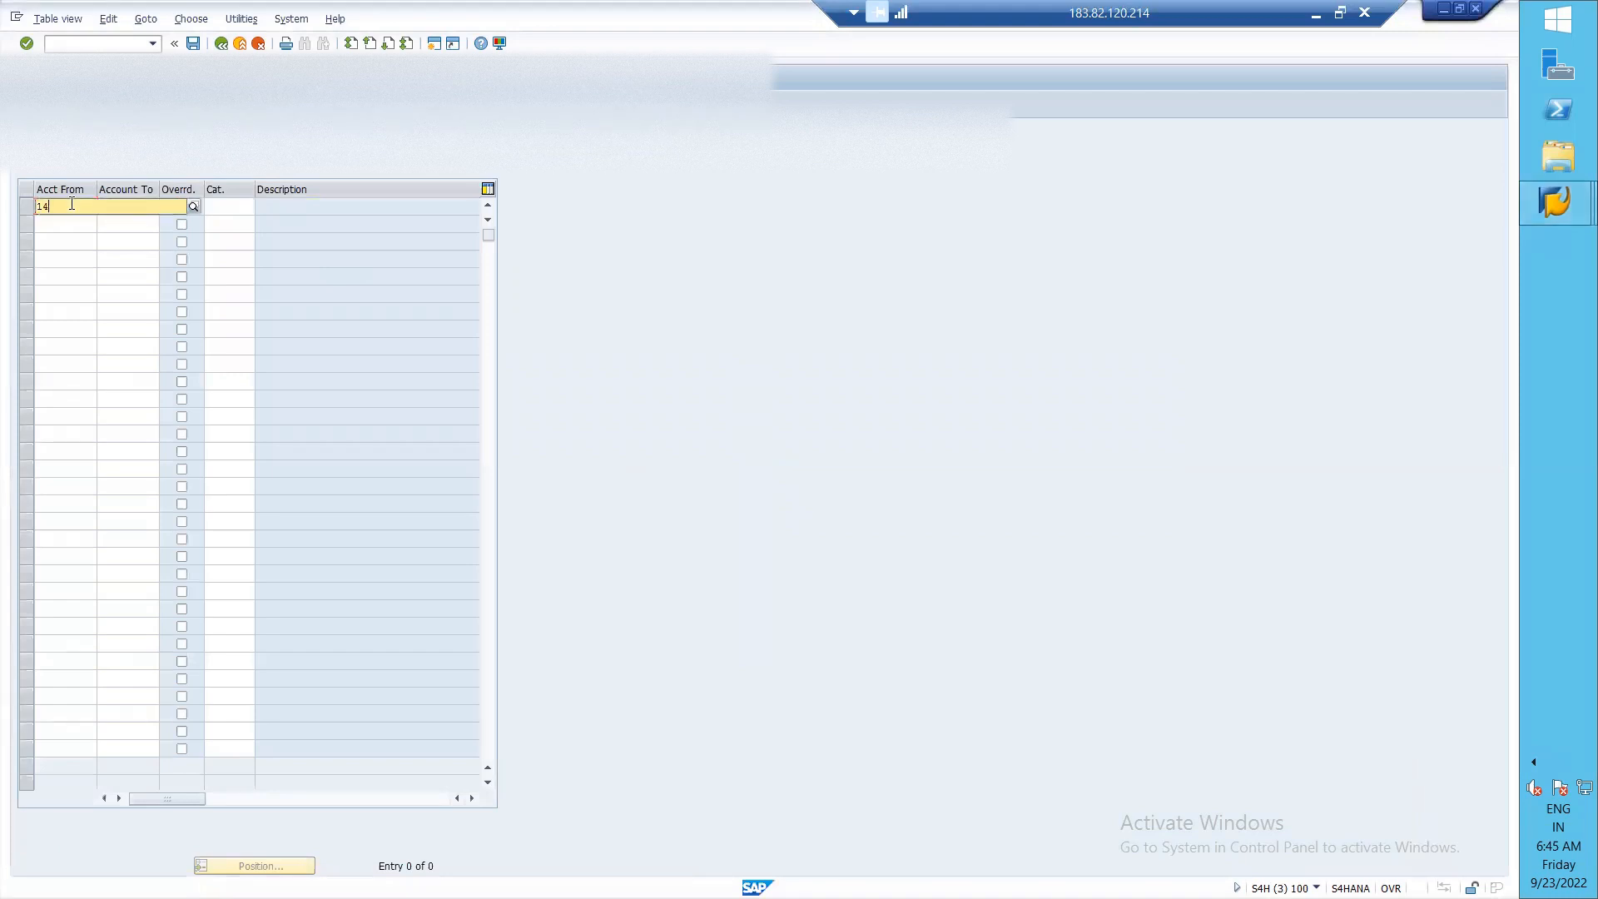
type("001")
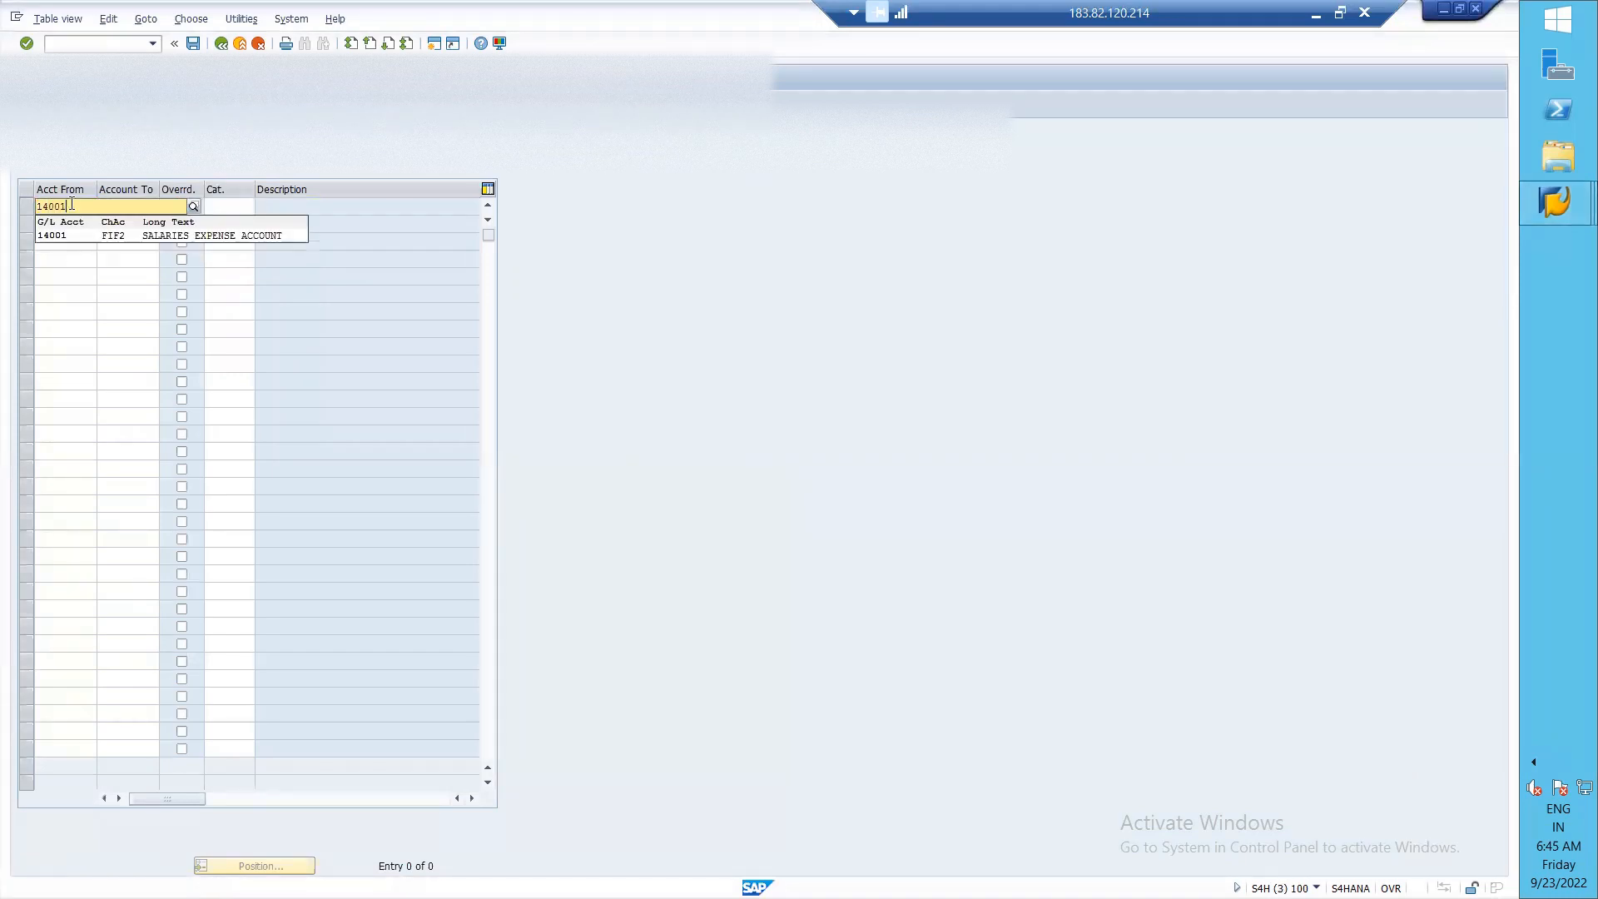
left_click(67, 237)
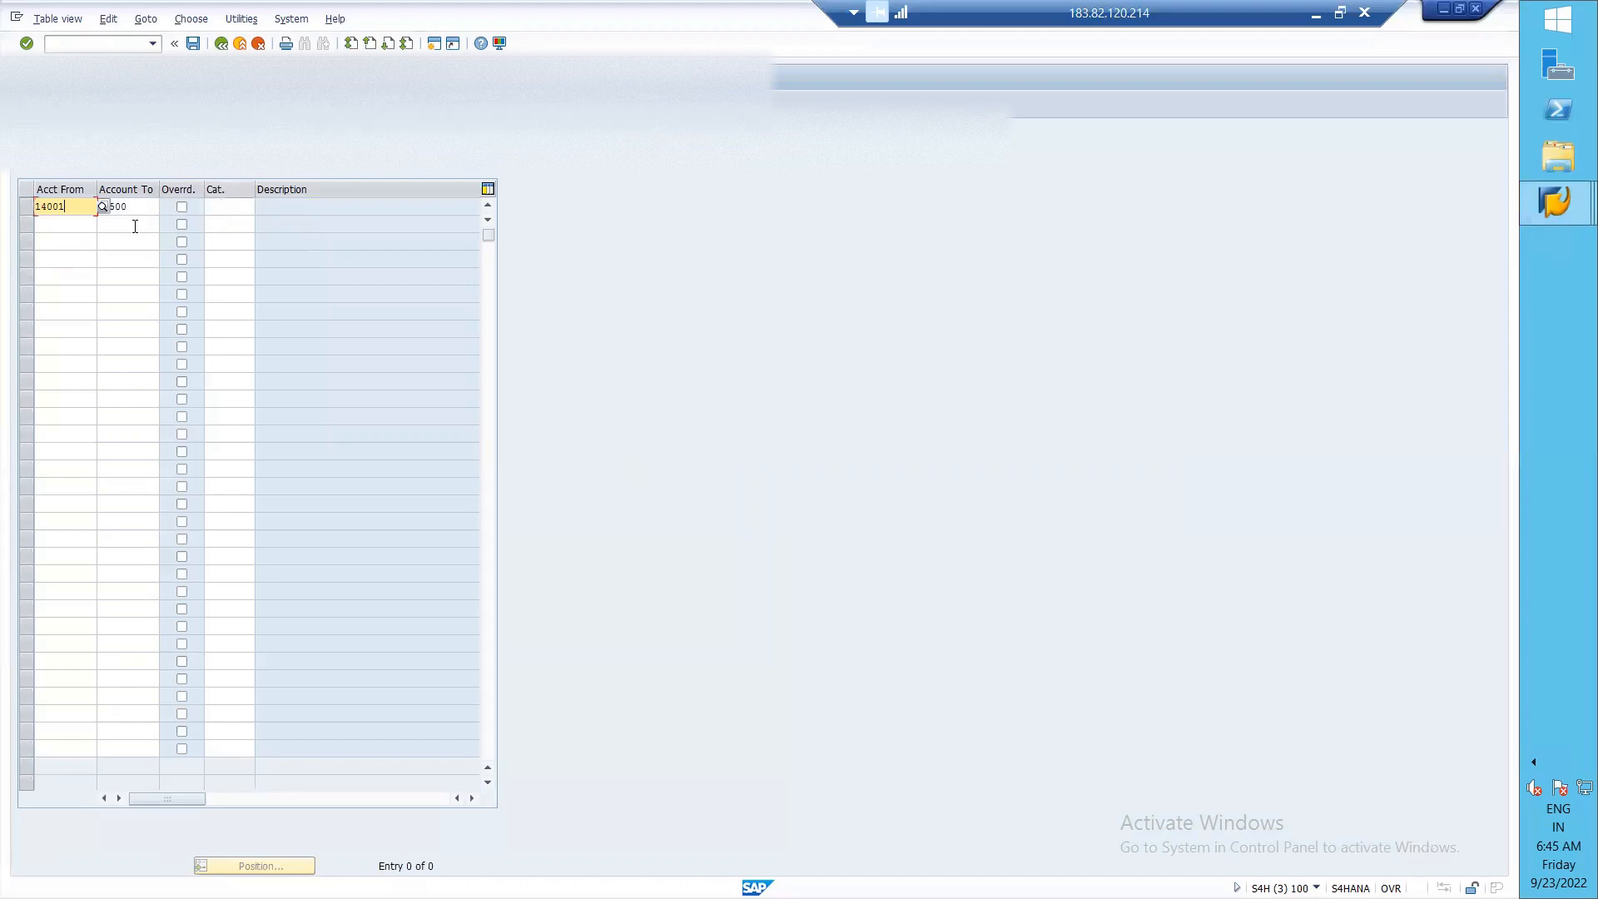
- Assign item category 20000 (Expense) to the 14001–14500 account range
left_click(229, 209)
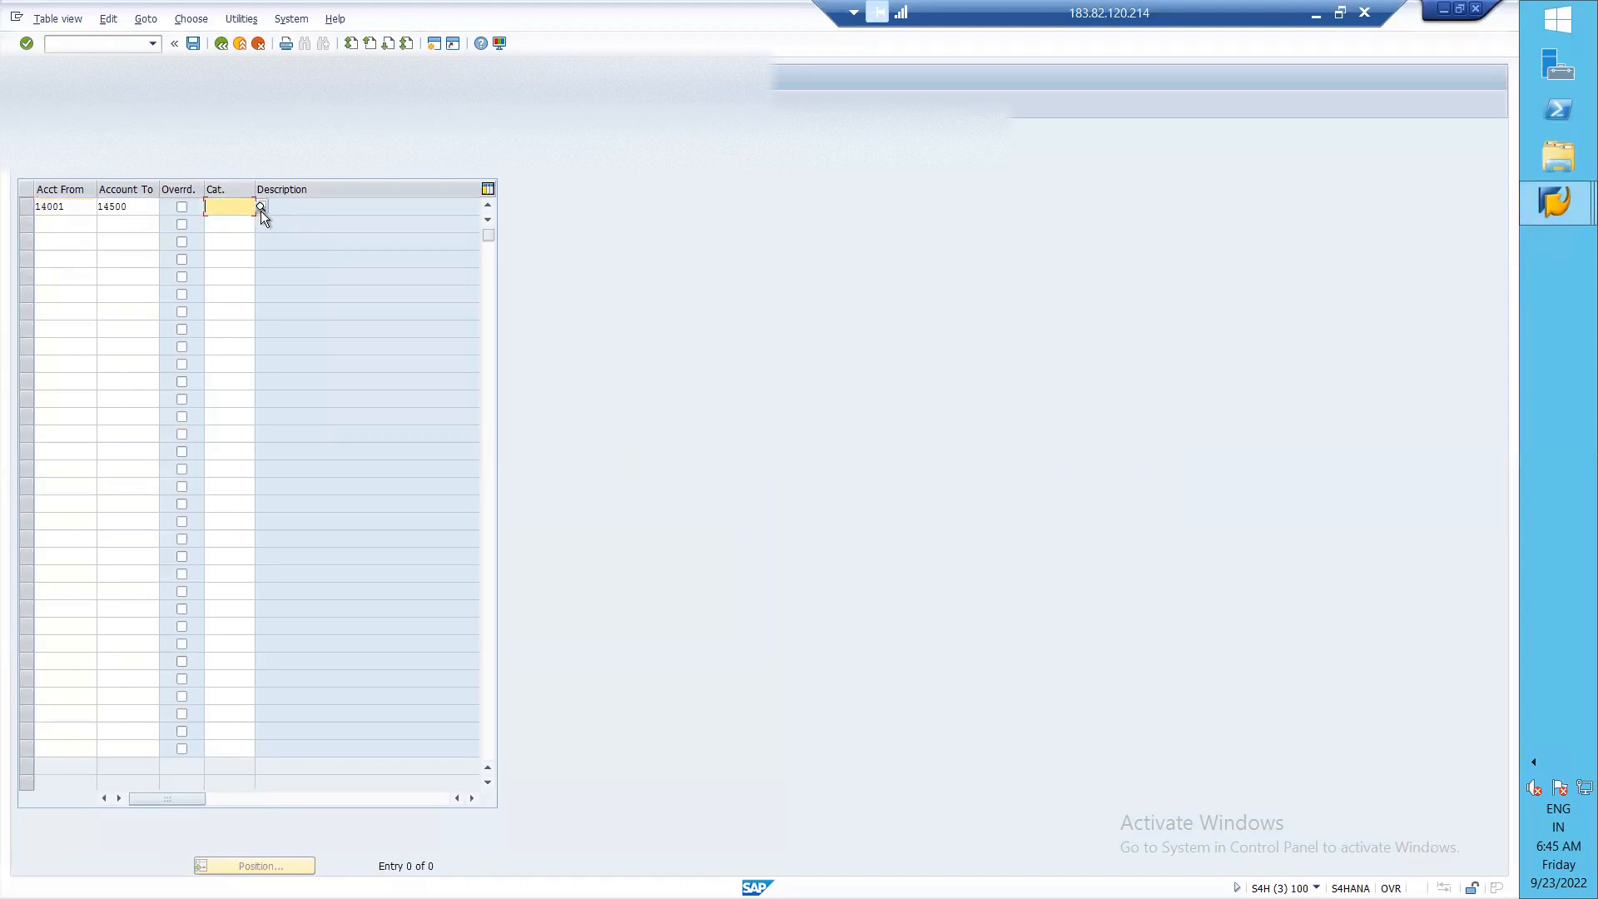
left_click(261, 211)
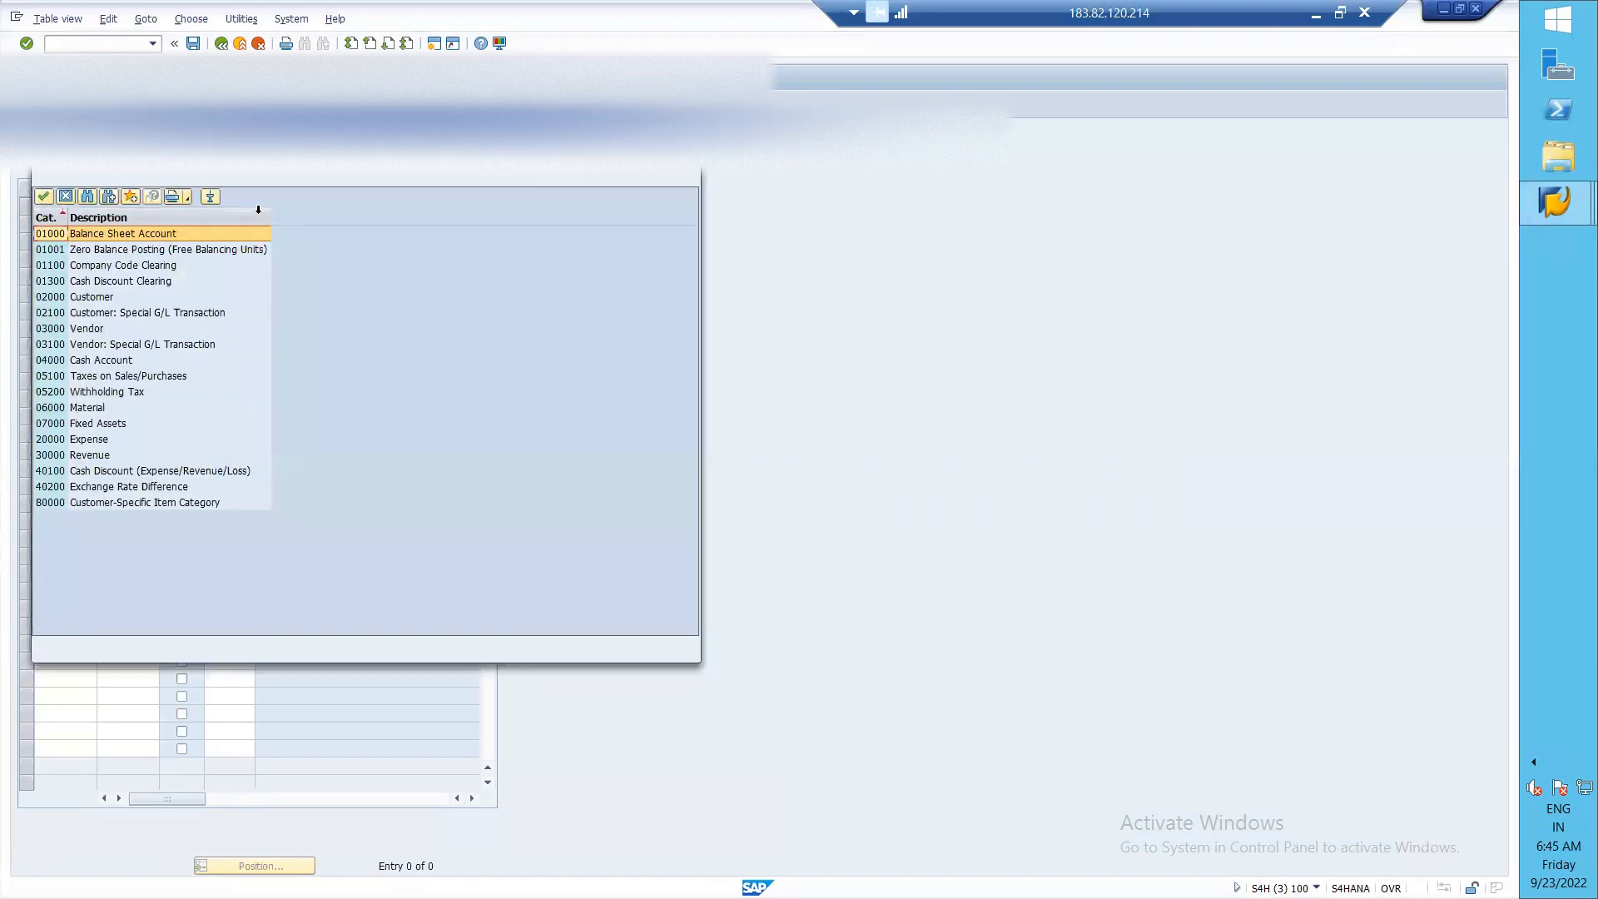
double_click(92, 441)
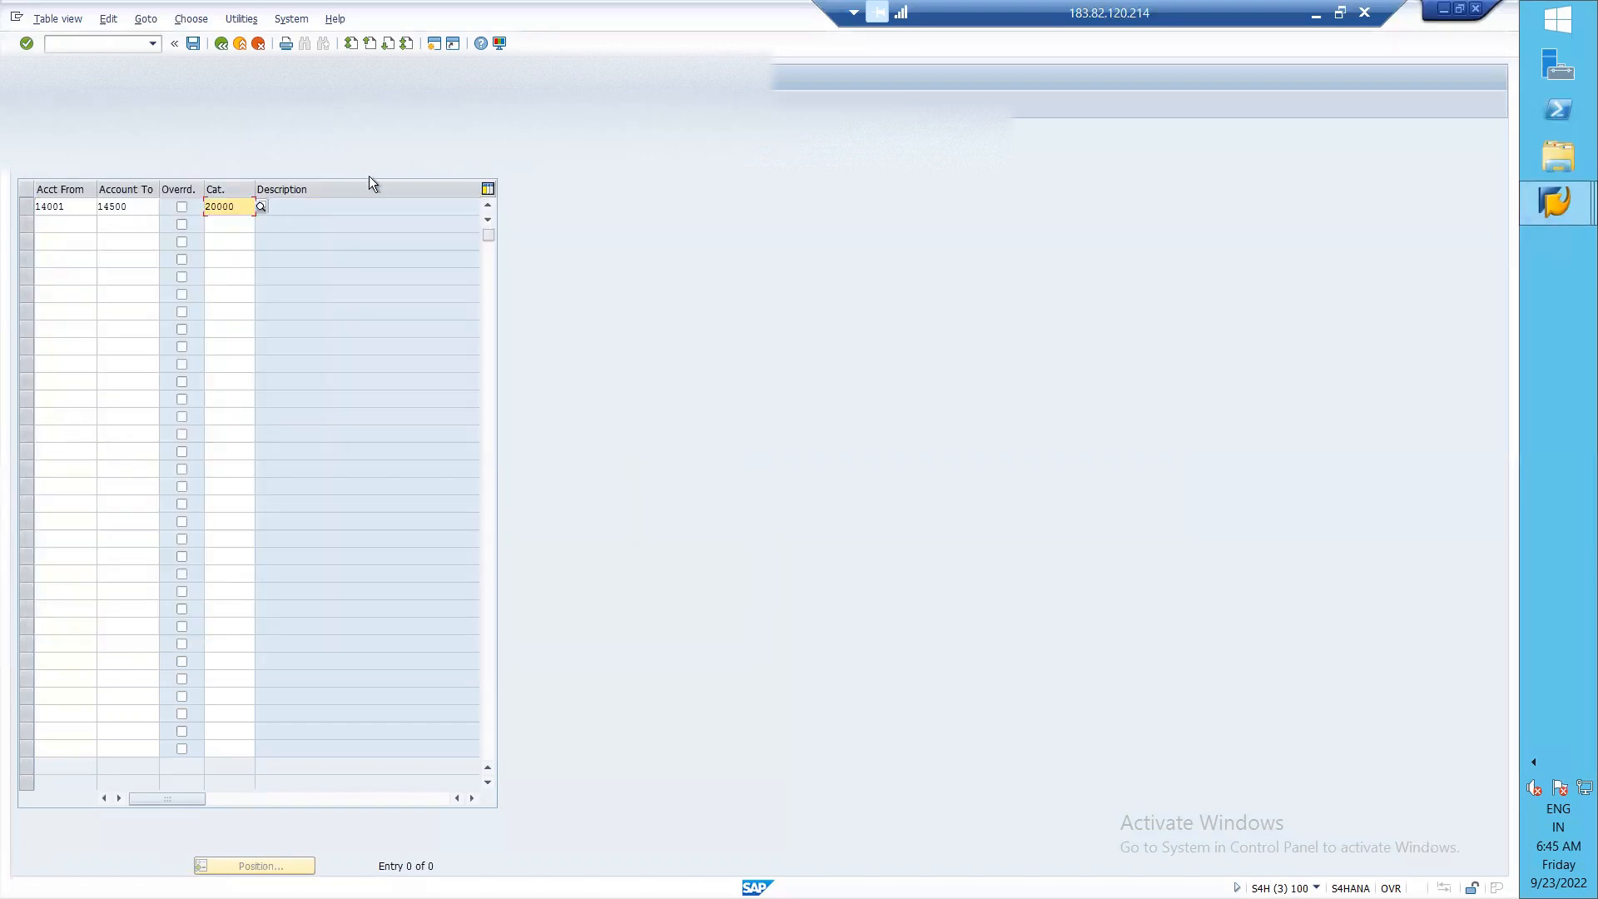
- Save the account classification under the proposed MULTILEVEL DEP customizing request, and return to the implementation guide
left_click(200, 39)
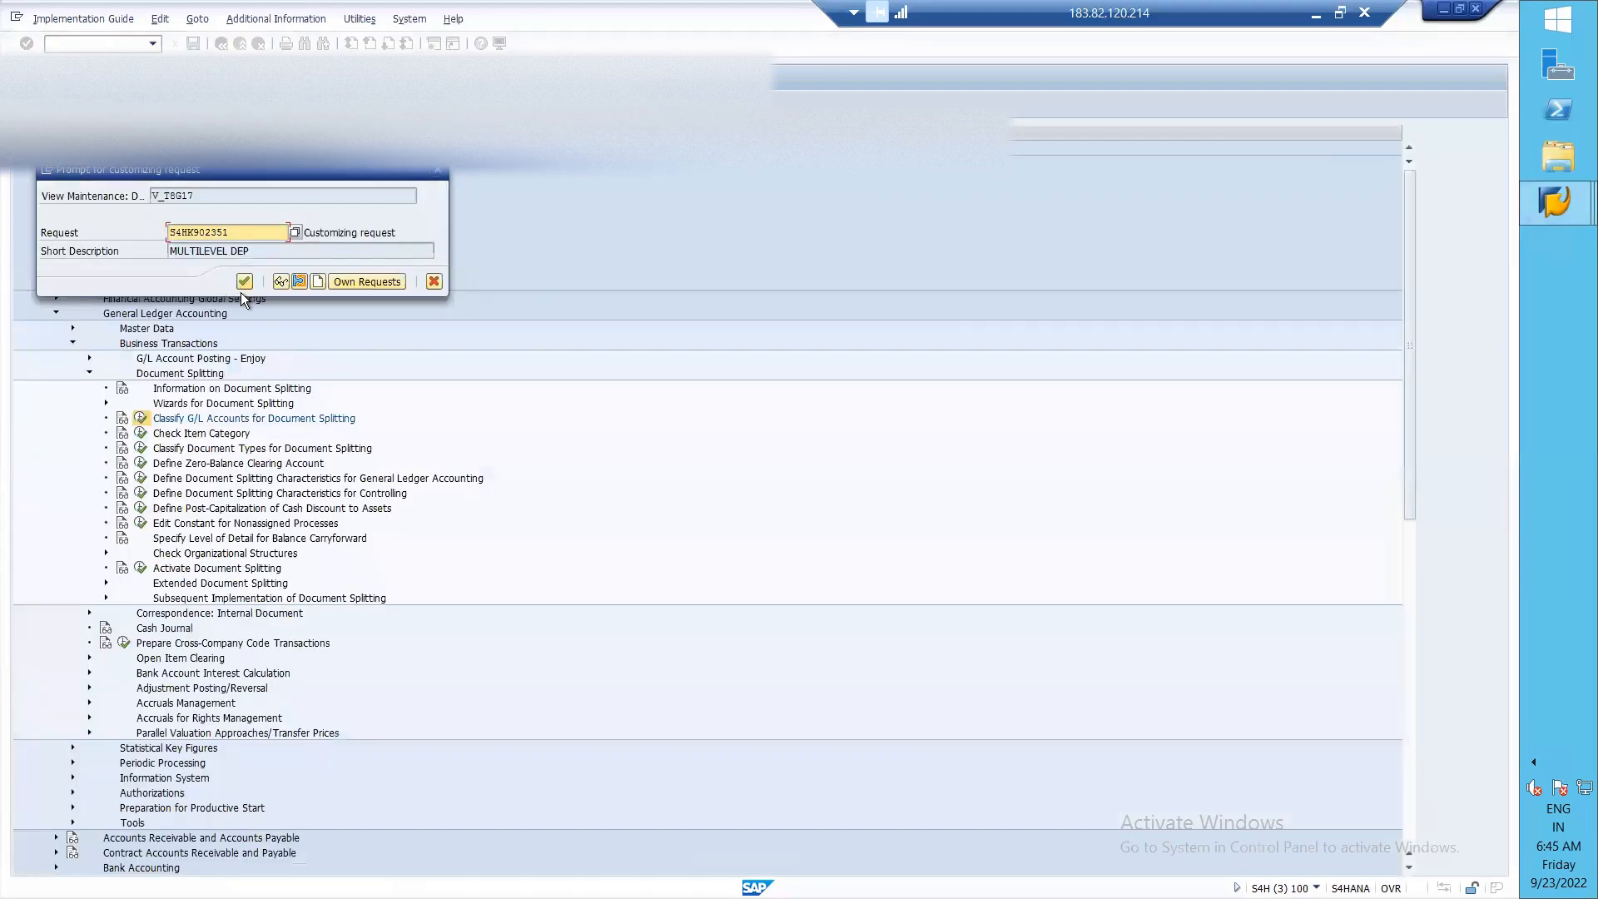
left_click(241, 290)
left_click(243, 283)
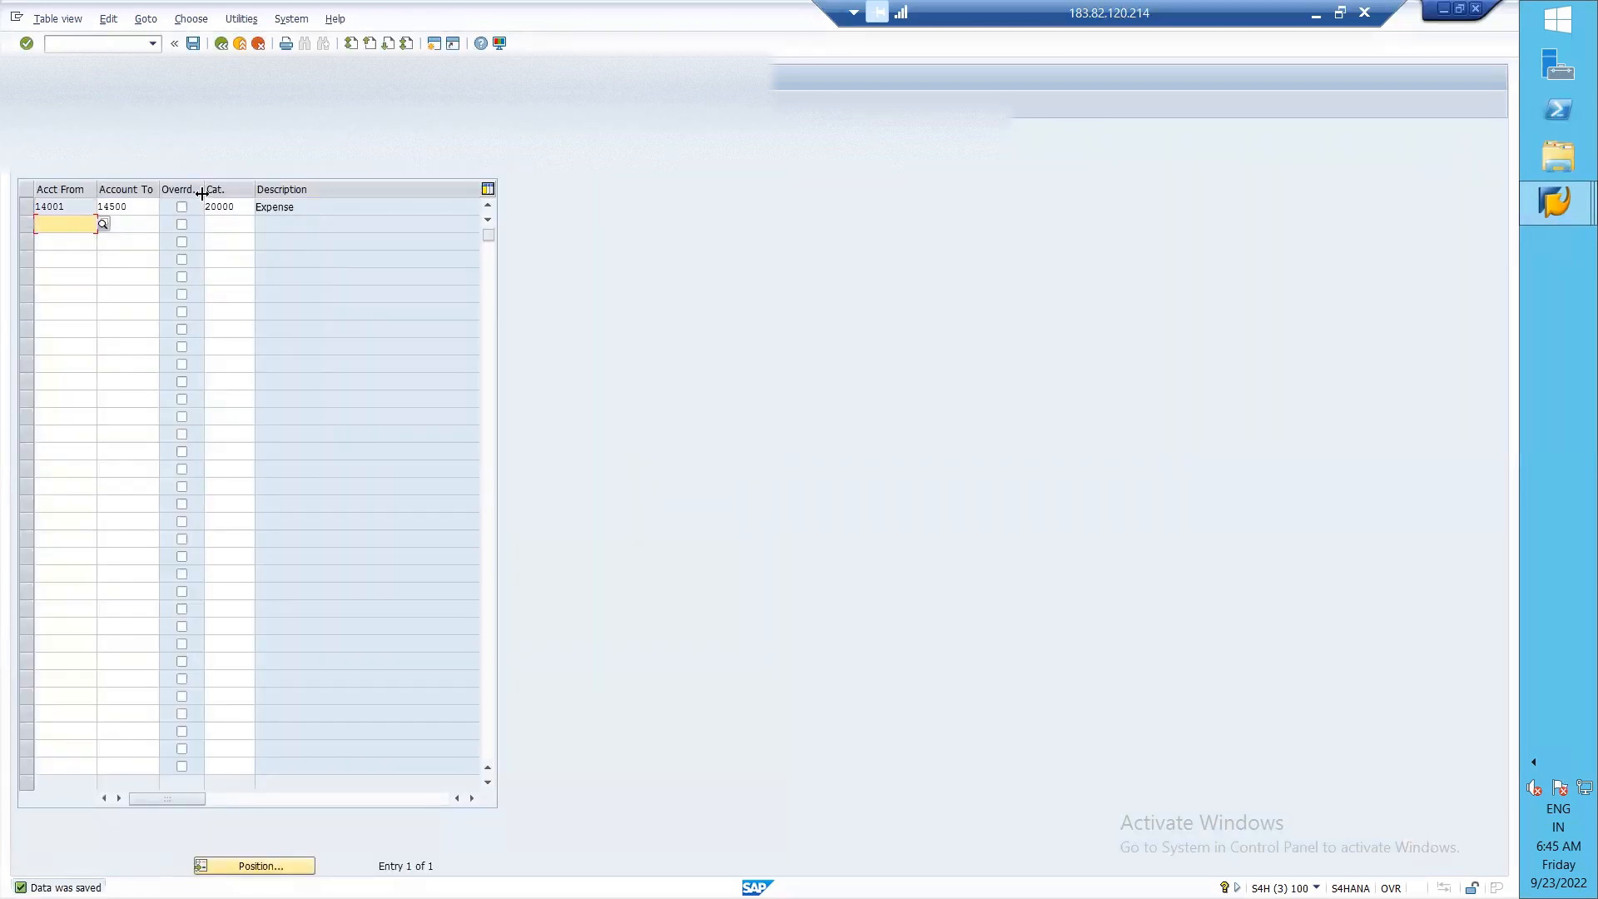
key("F3")
key("F3")
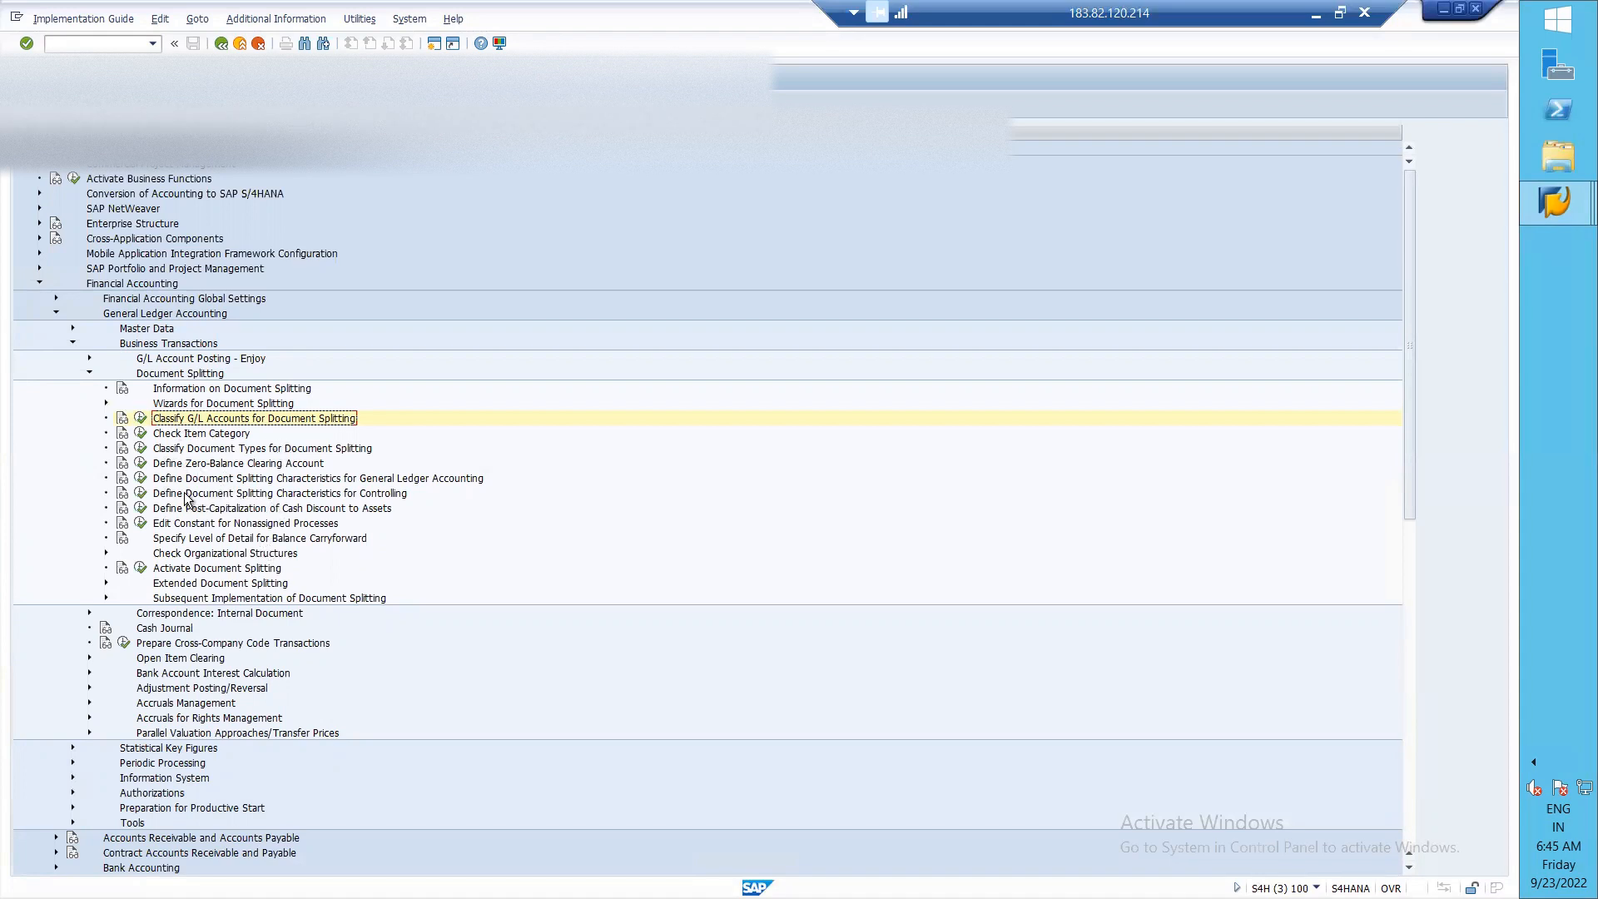
- Review the document splitting characteristics for General Ledger Accounting without changing them, and leave the implementation guide
left_click(142, 480)
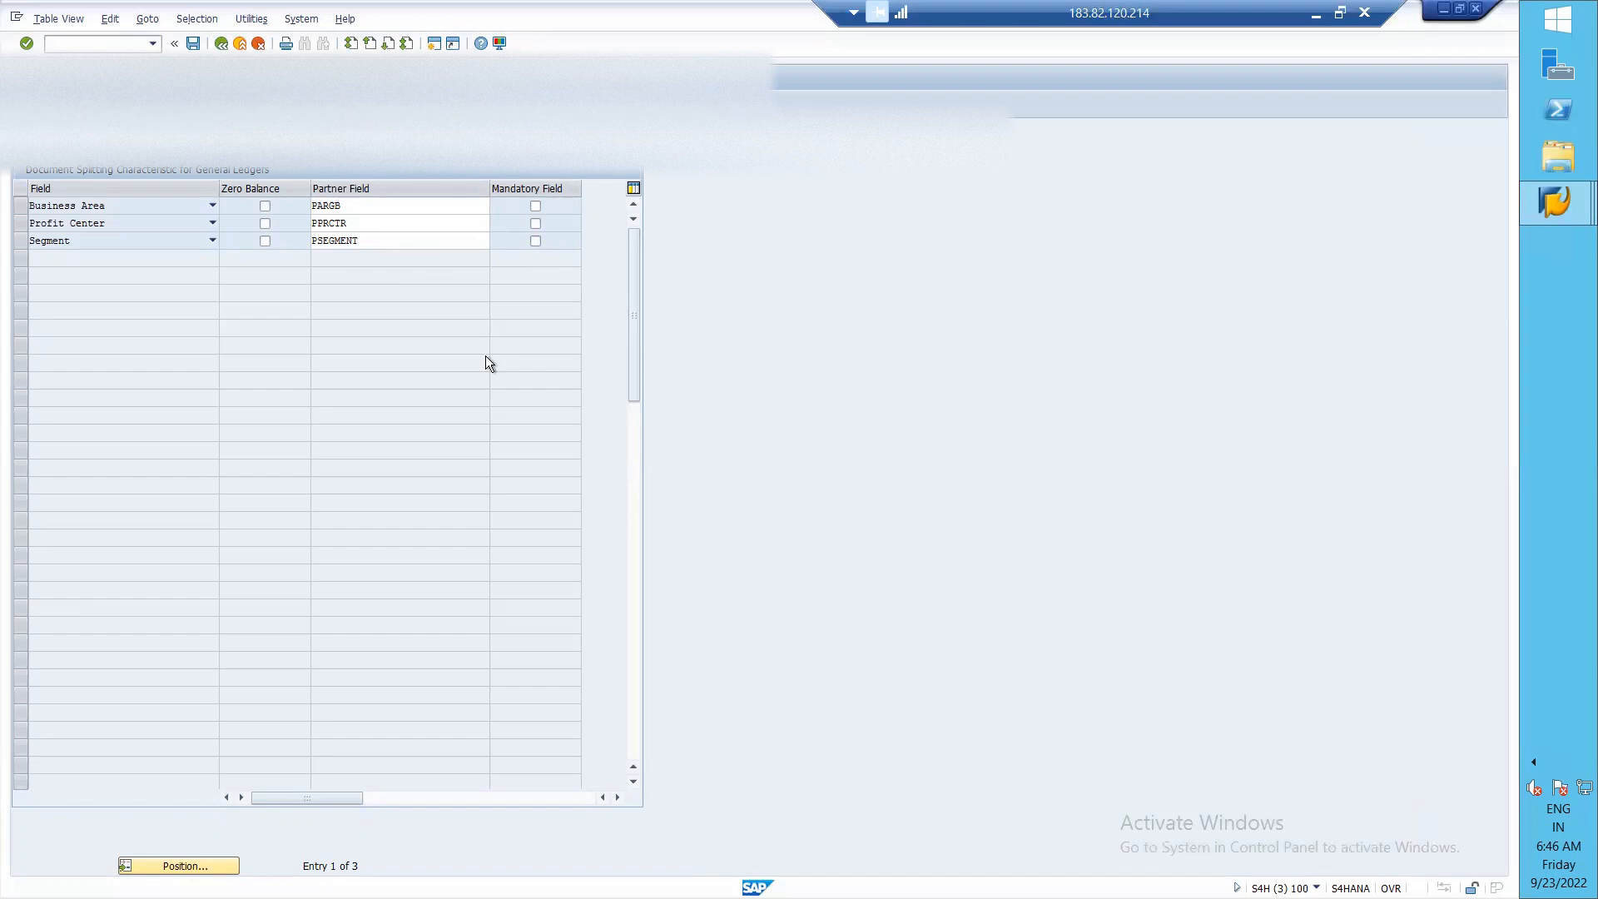
key("F3")
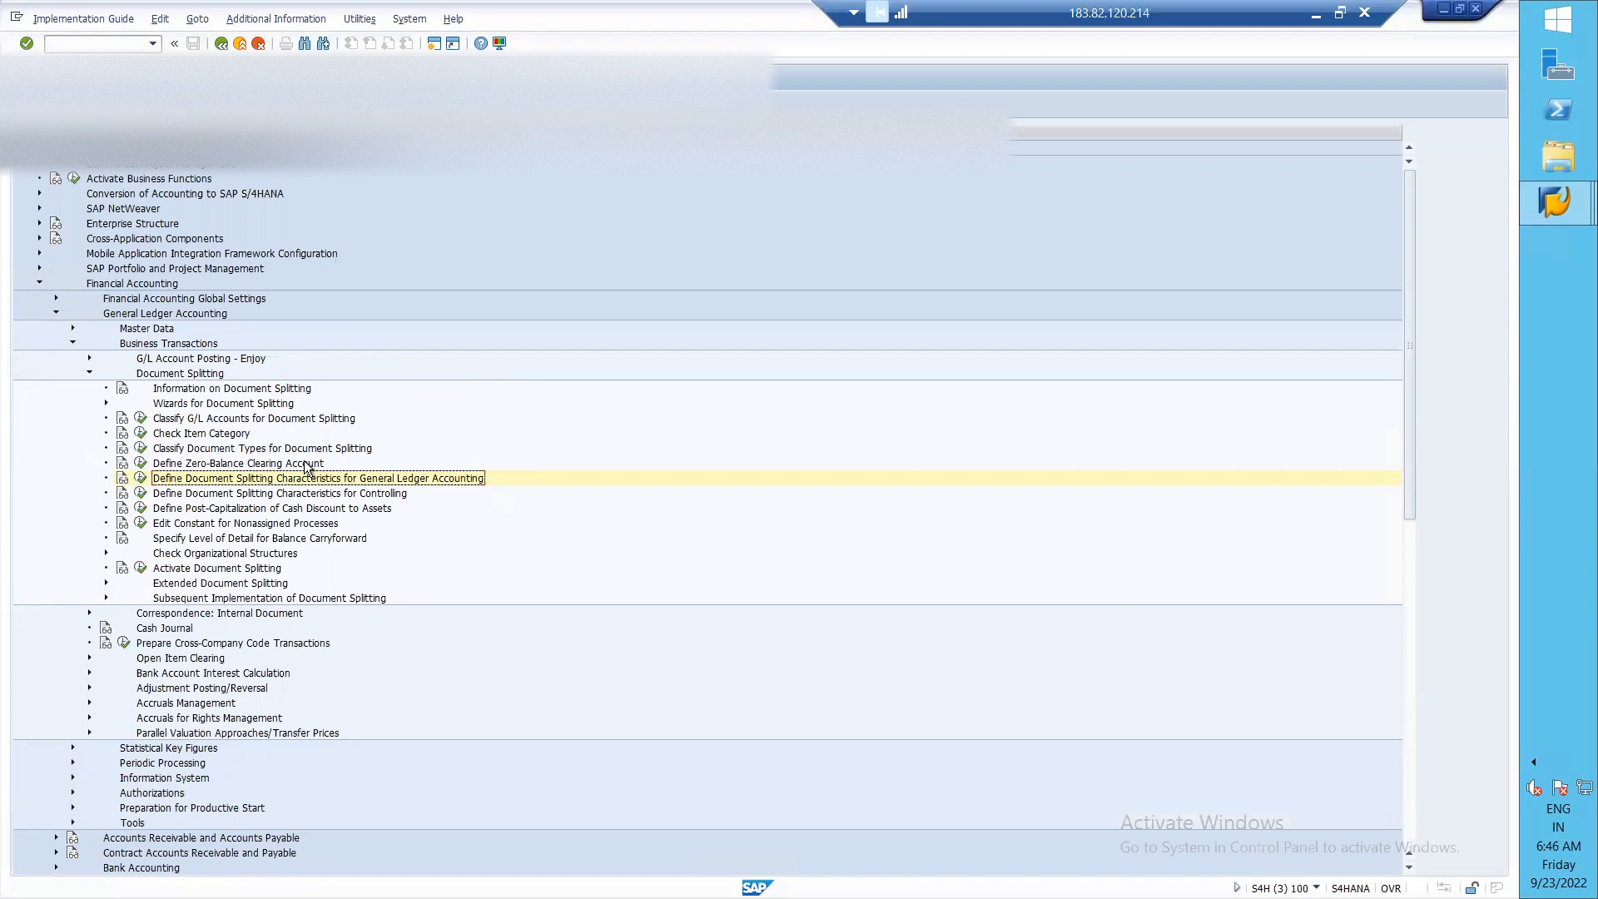
key("F3")
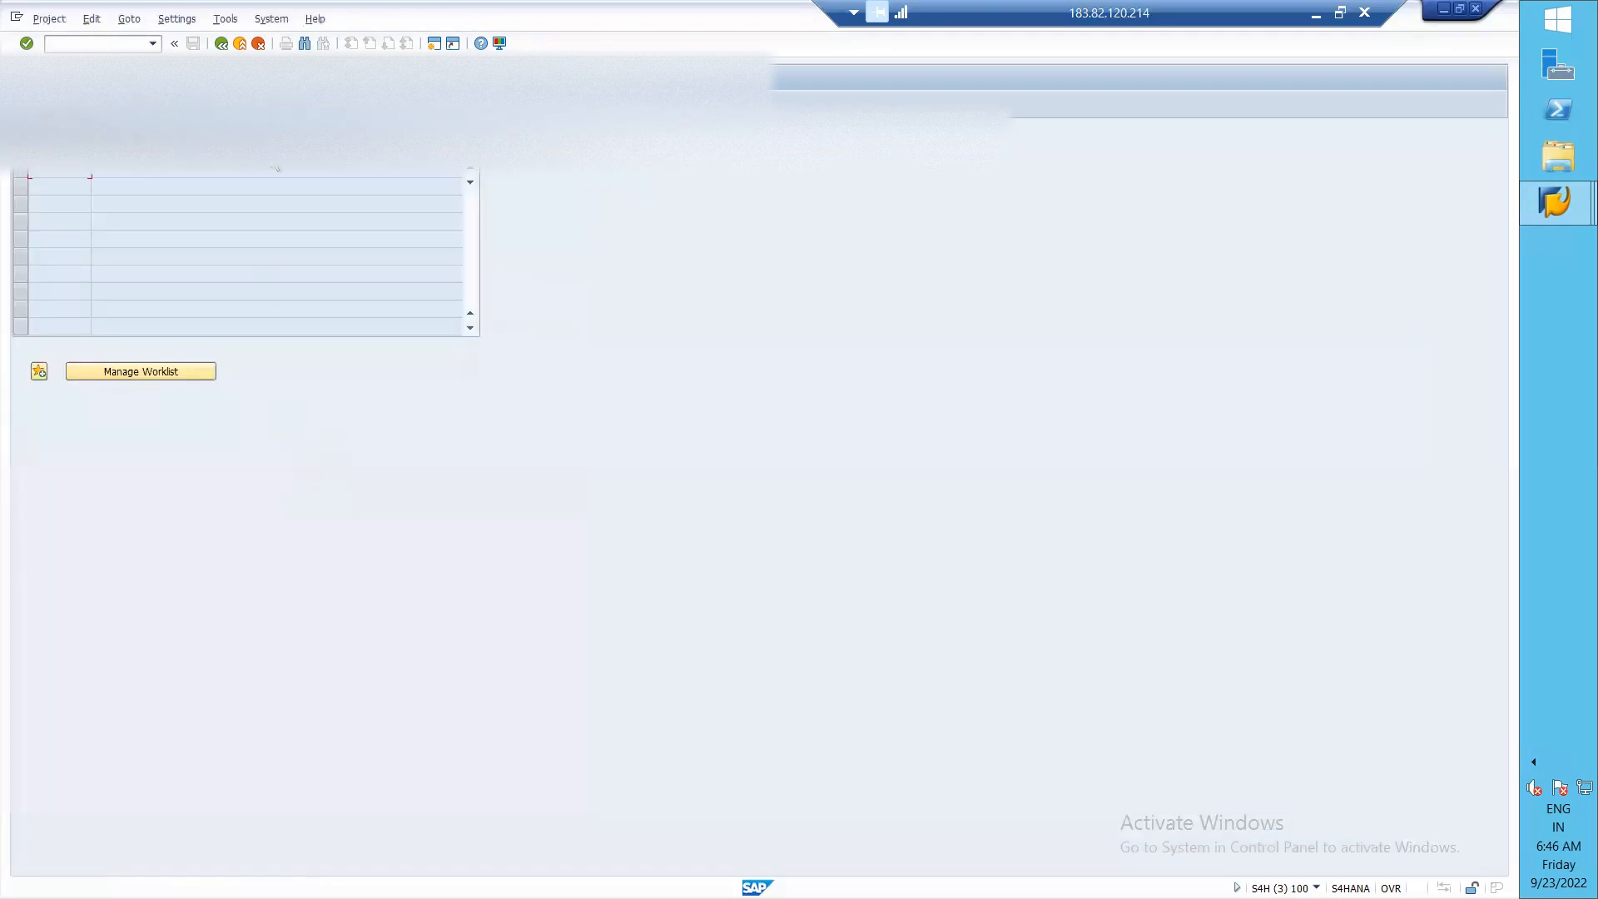